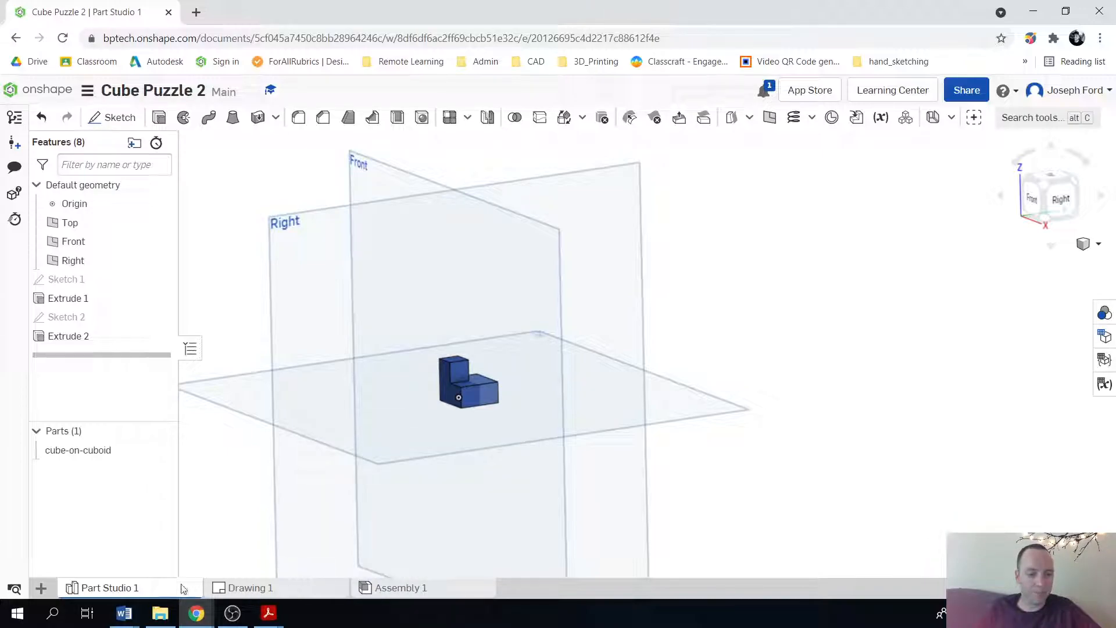
- Rename the Part Studio 1 tab as "Cube Puzzle Parts"
mouse_move(137, 590)
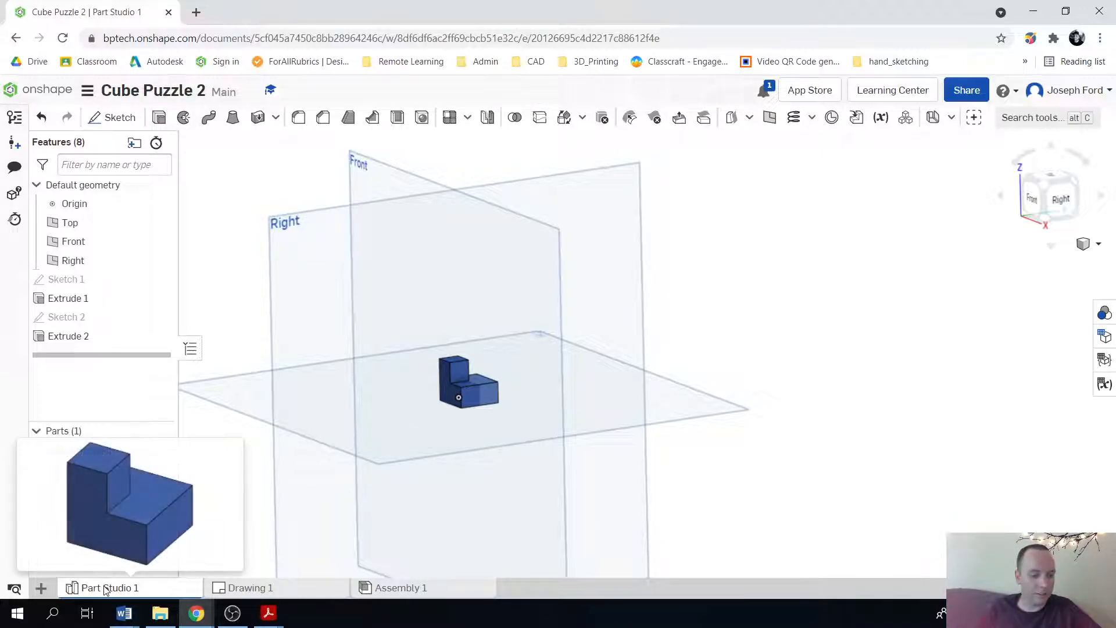
right_click(135, 590)
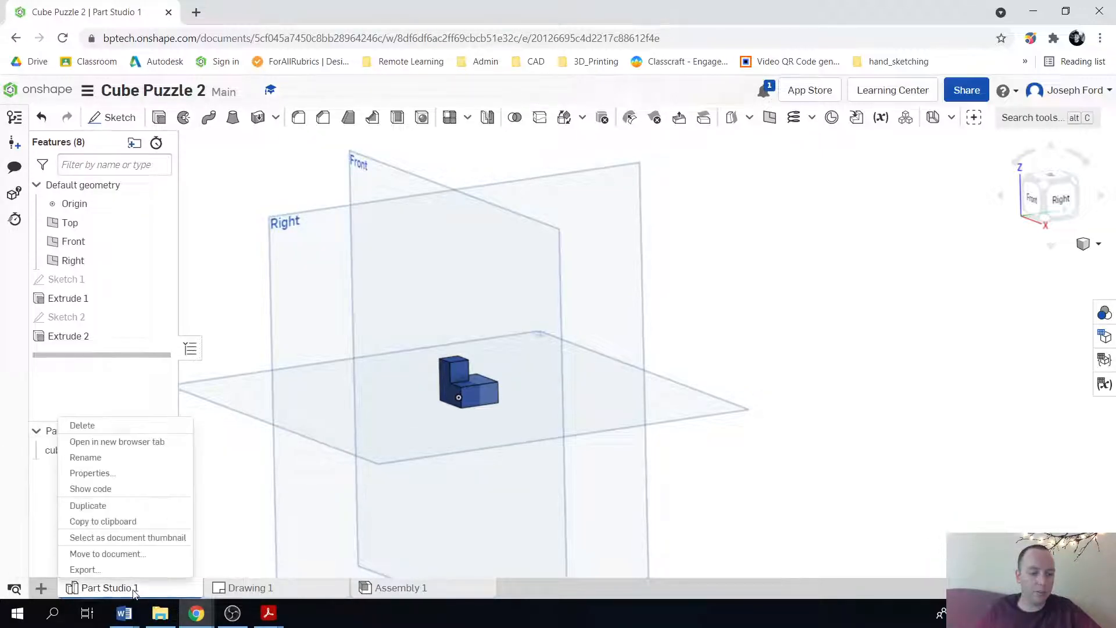
left_click(110, 459)
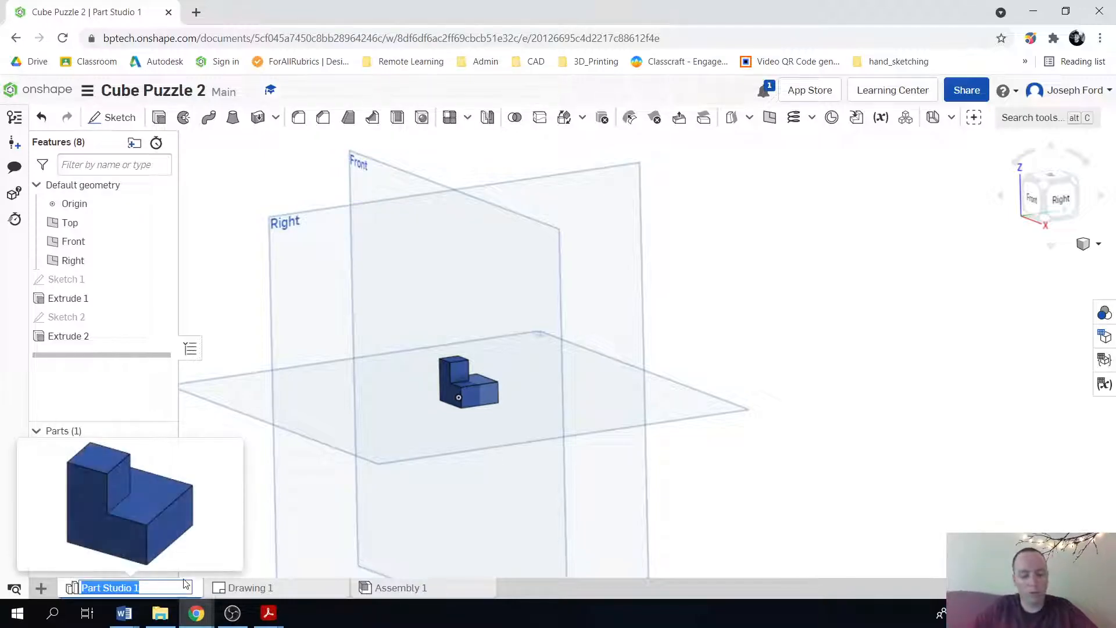
type("P")
key("BackSpace")
type("Cube Puzzle Parts")
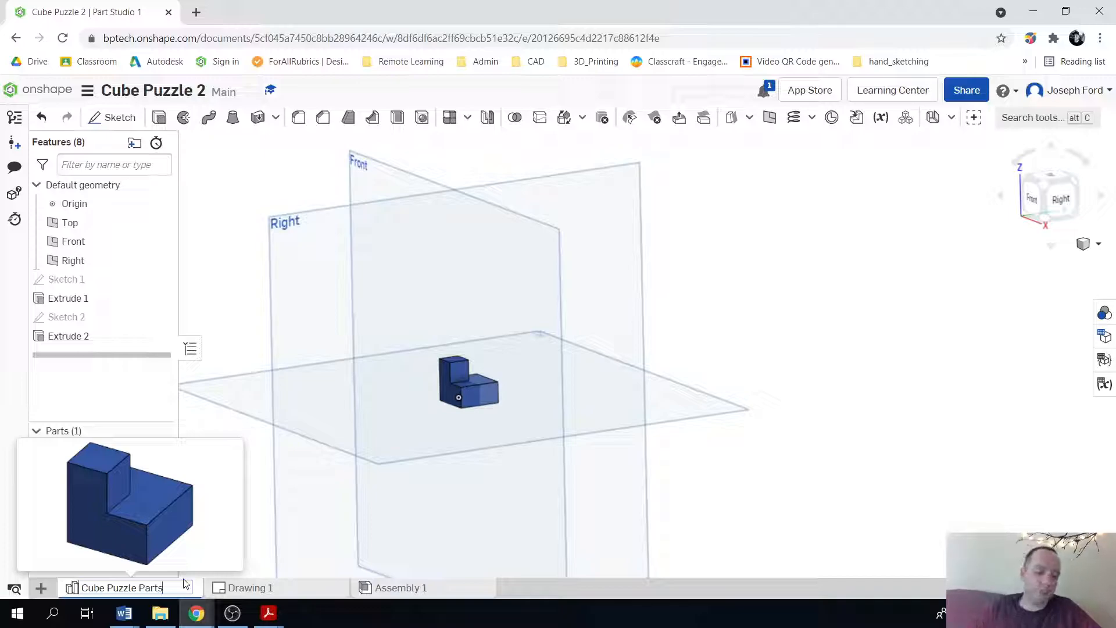
- Open Drawing 1 and rename its tab as "Cube-on-Cuboid-Drawing"
left_click(260, 589)
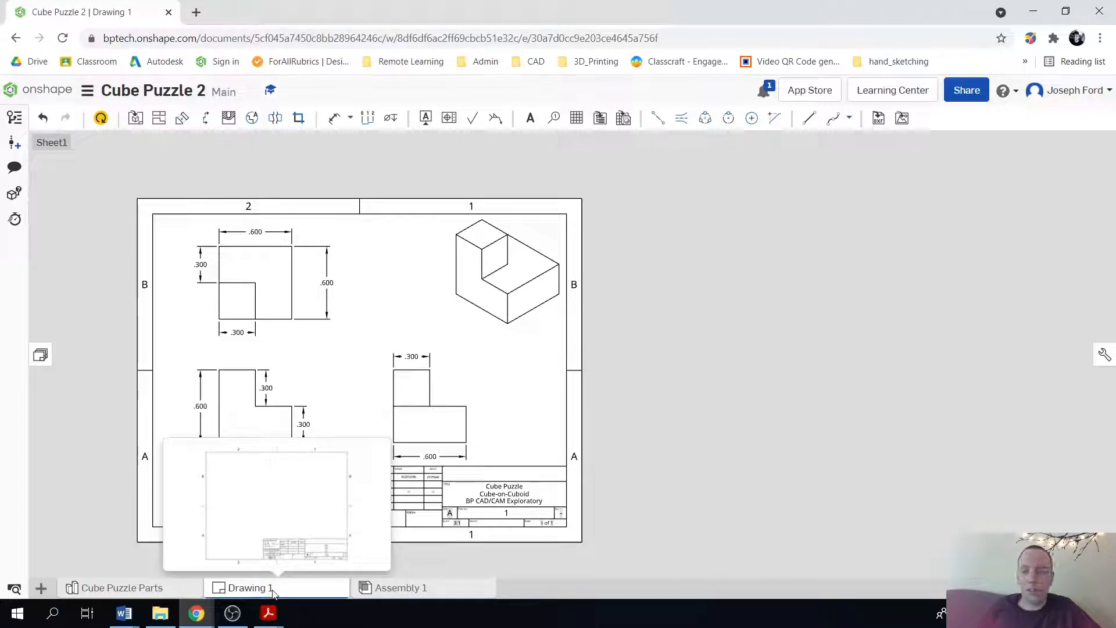
right_click(273, 590)
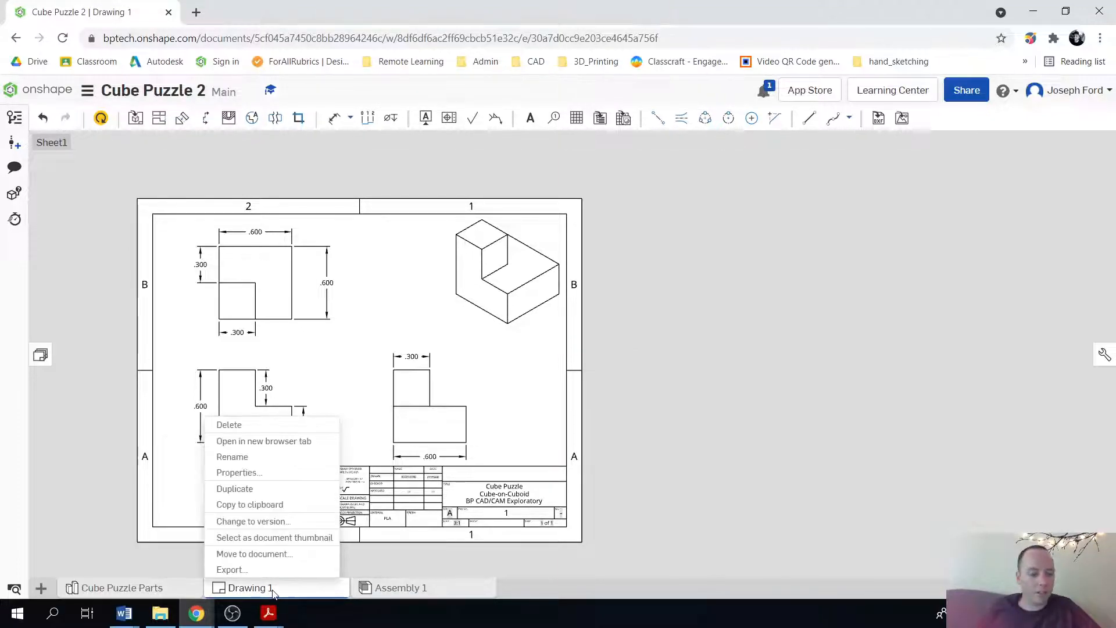
left_click(286, 457)
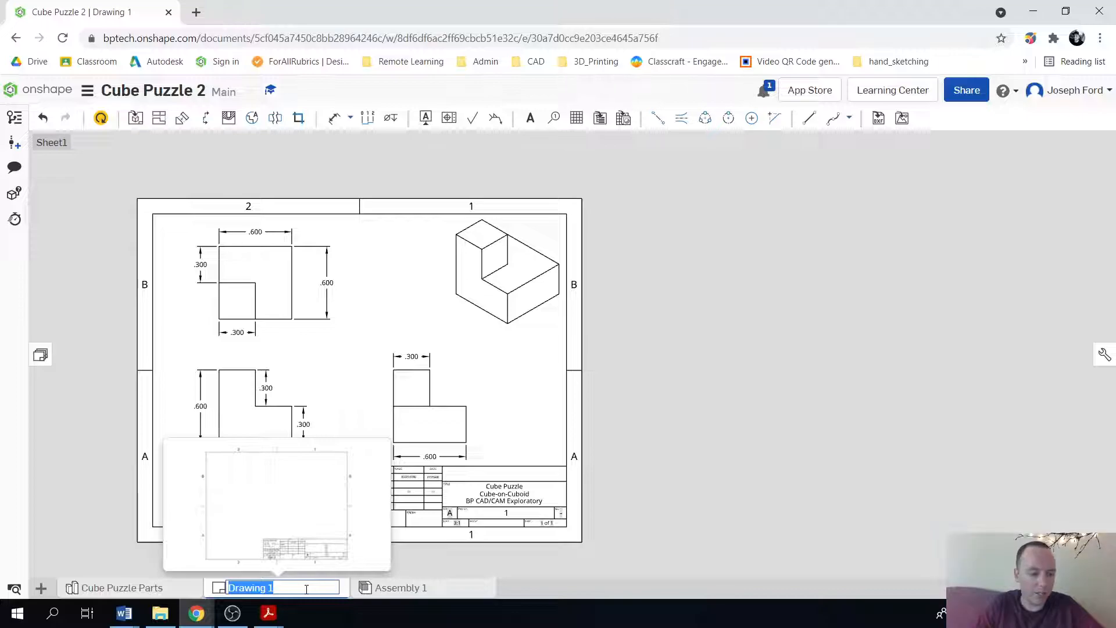
type("Cube")
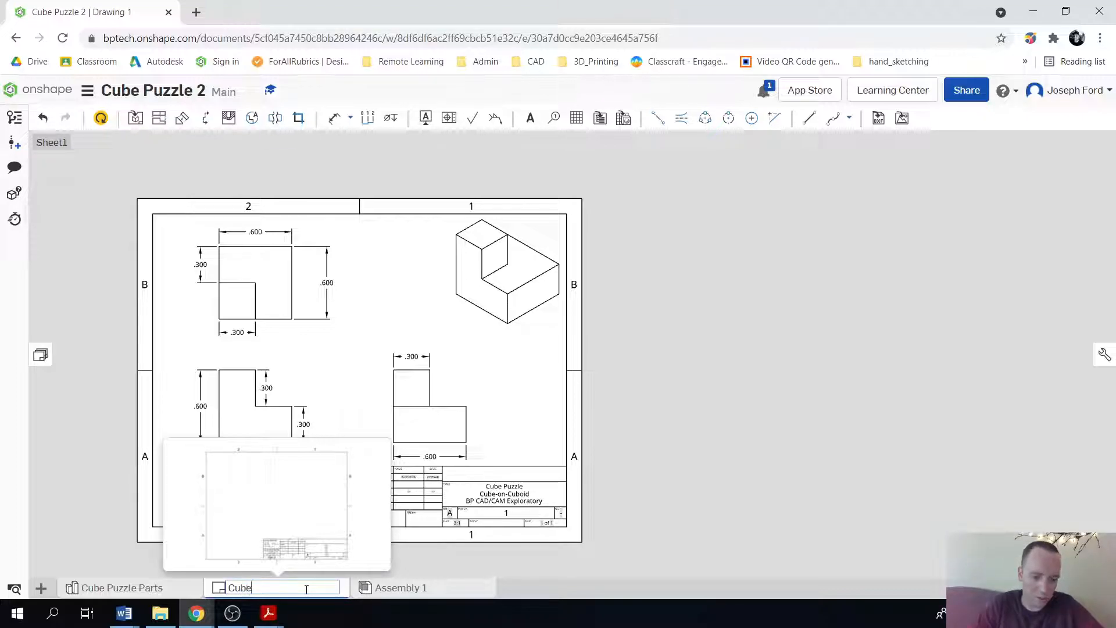
type("-on-Cubi")
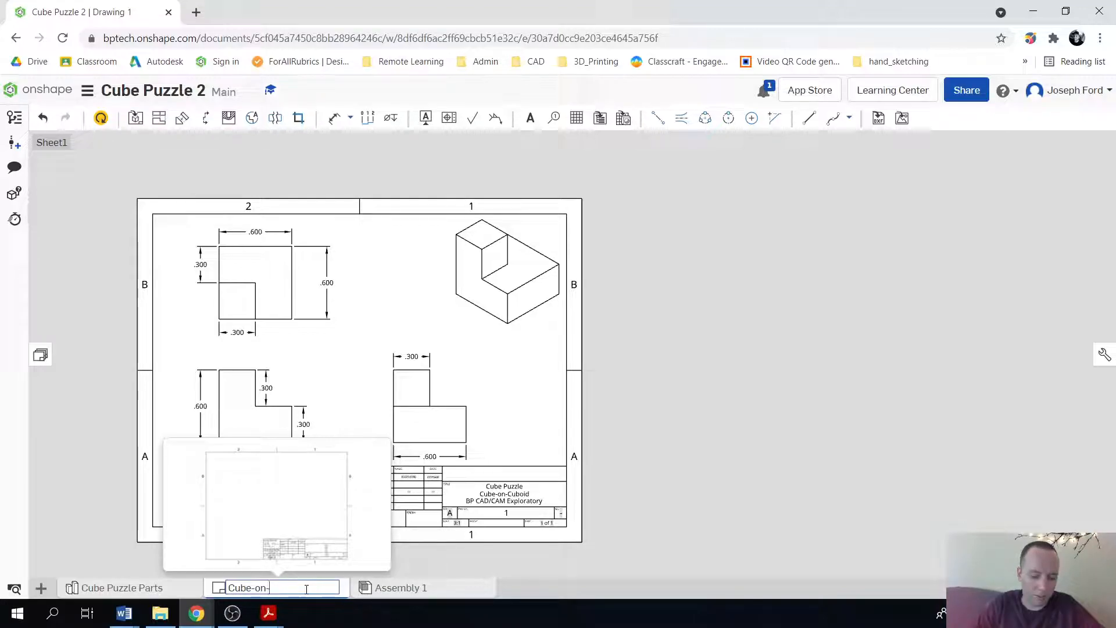
key("BackSpace")
type("oid")
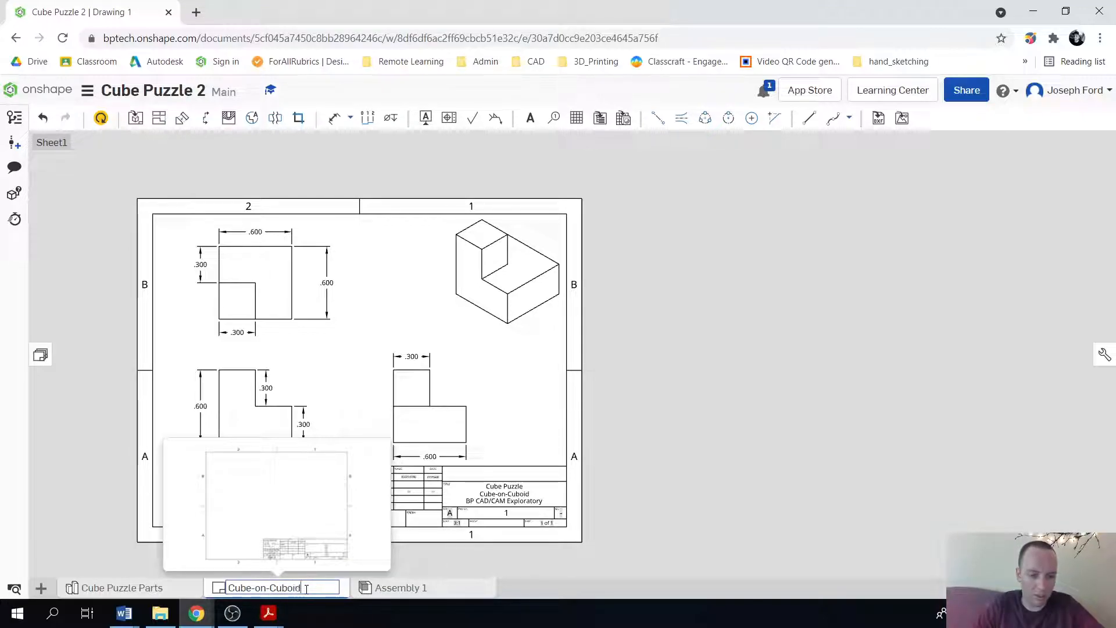
type("-Drawing")
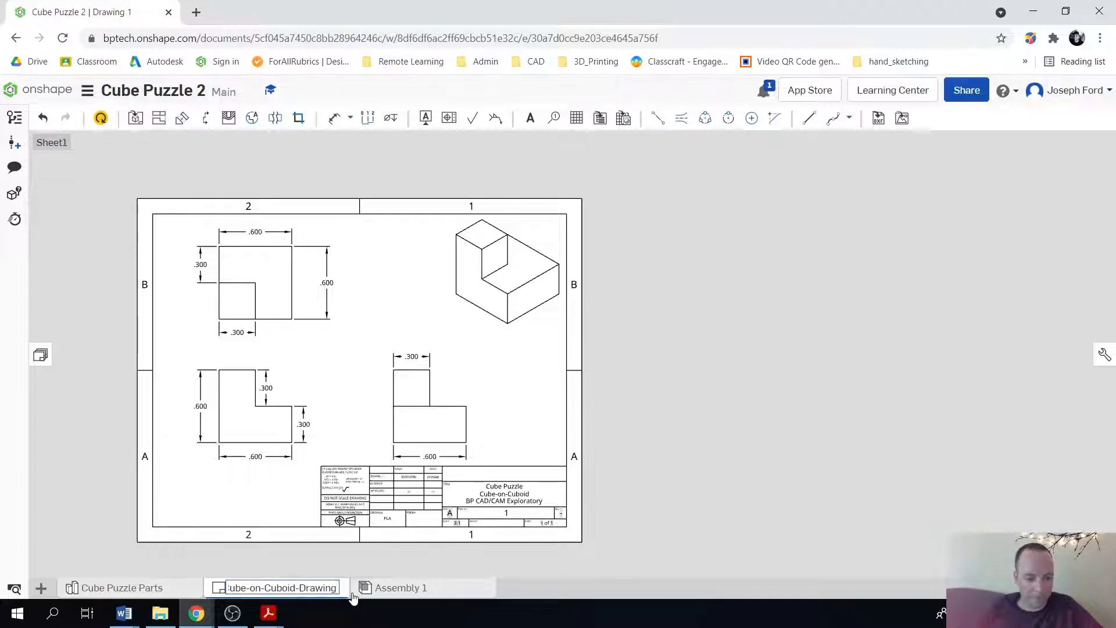
- Open Assembly 1 and rename its tab as "Cube Puzzle Assembly"
left_click(384, 592)
right_click(396, 591)
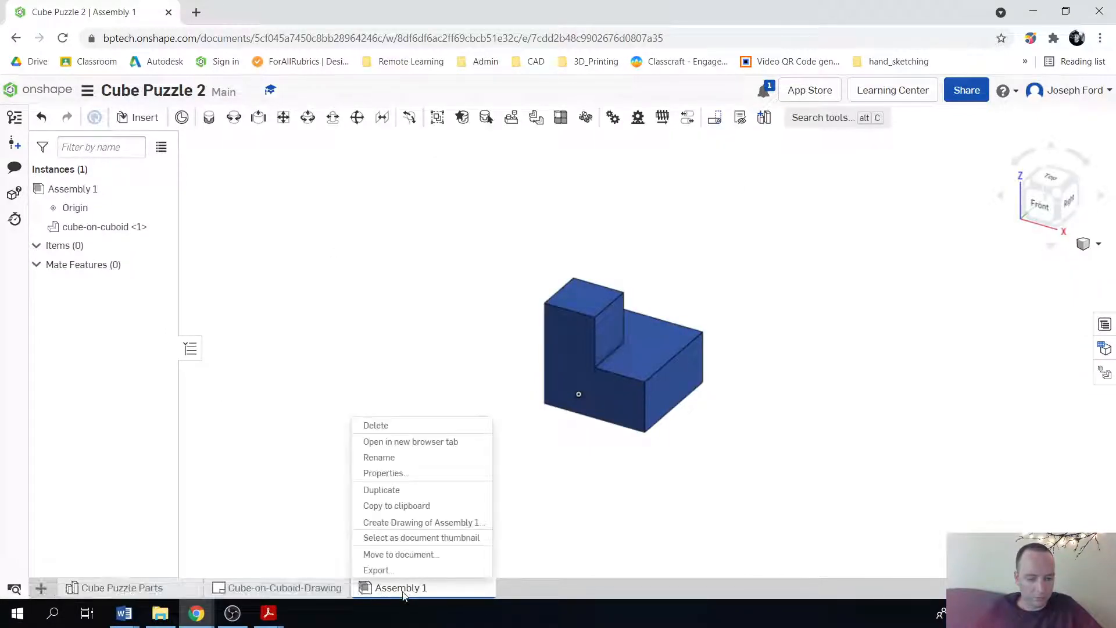
left_click(402, 459)
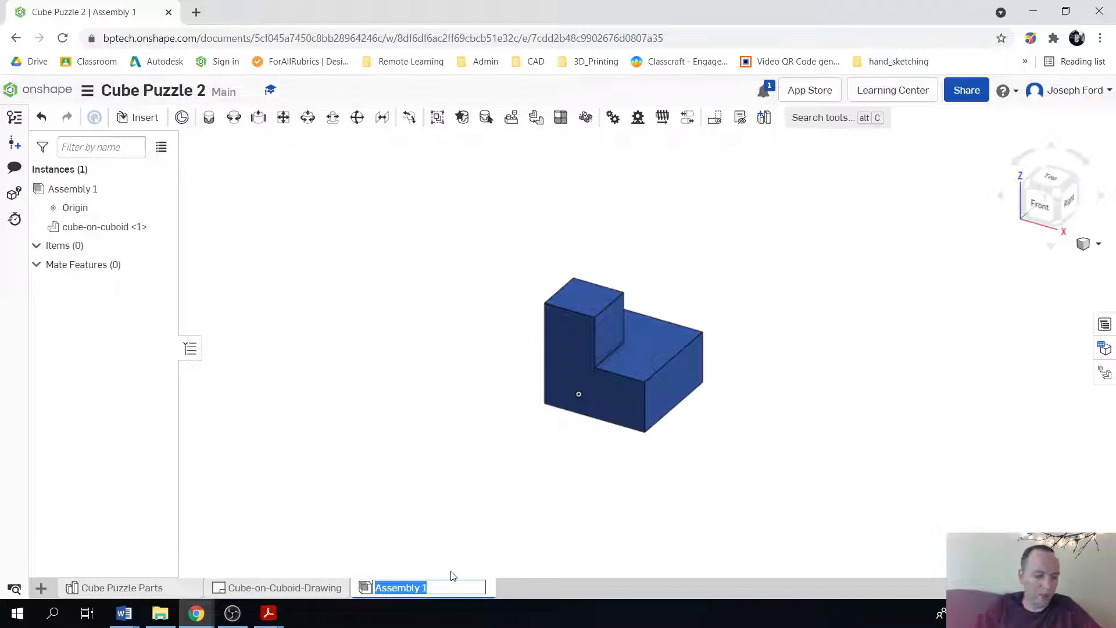
type("Cube PU")
type("zz")
type("u")
type("zzle Assembly")
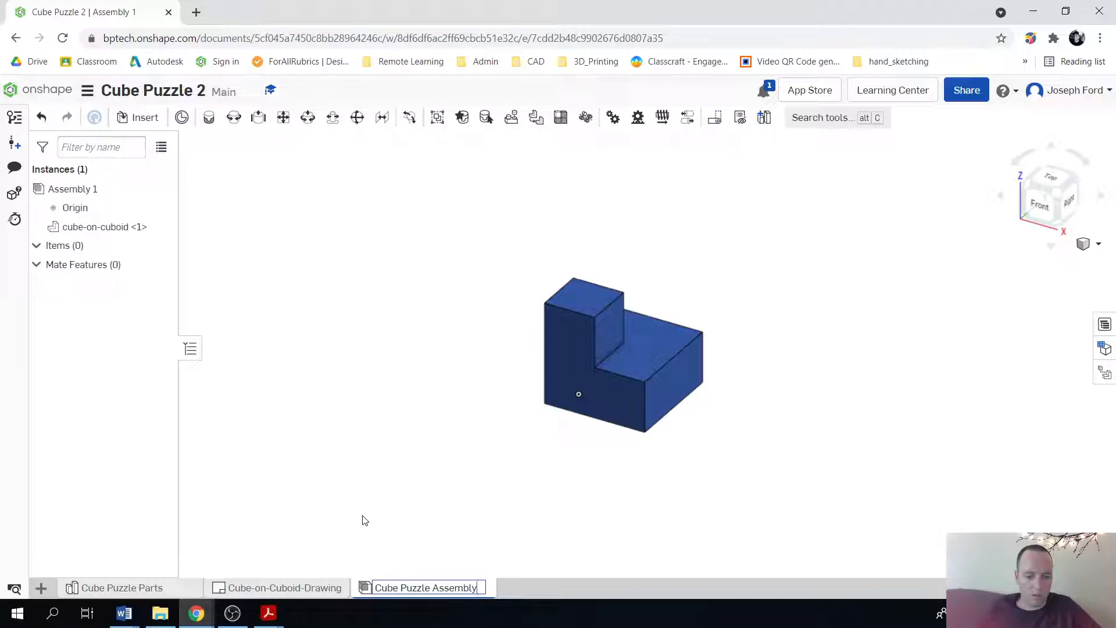
key("Return")
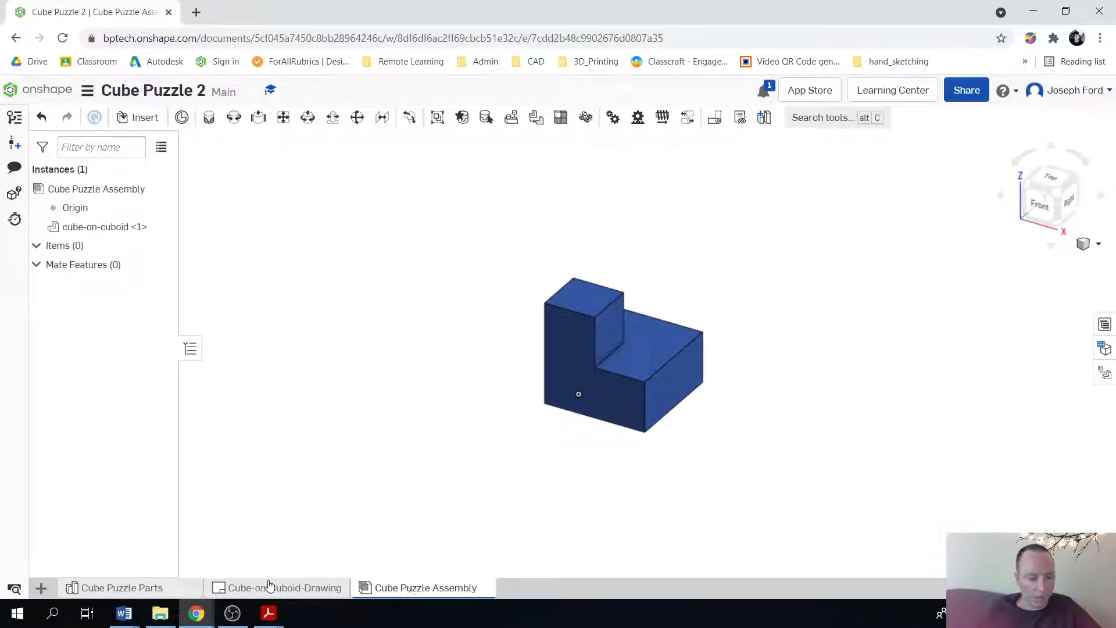
- Return to the Cube Puzzle Parts studio and hide the cube-on-cuboid part
left_click(271, 587)
left_click(146, 588)
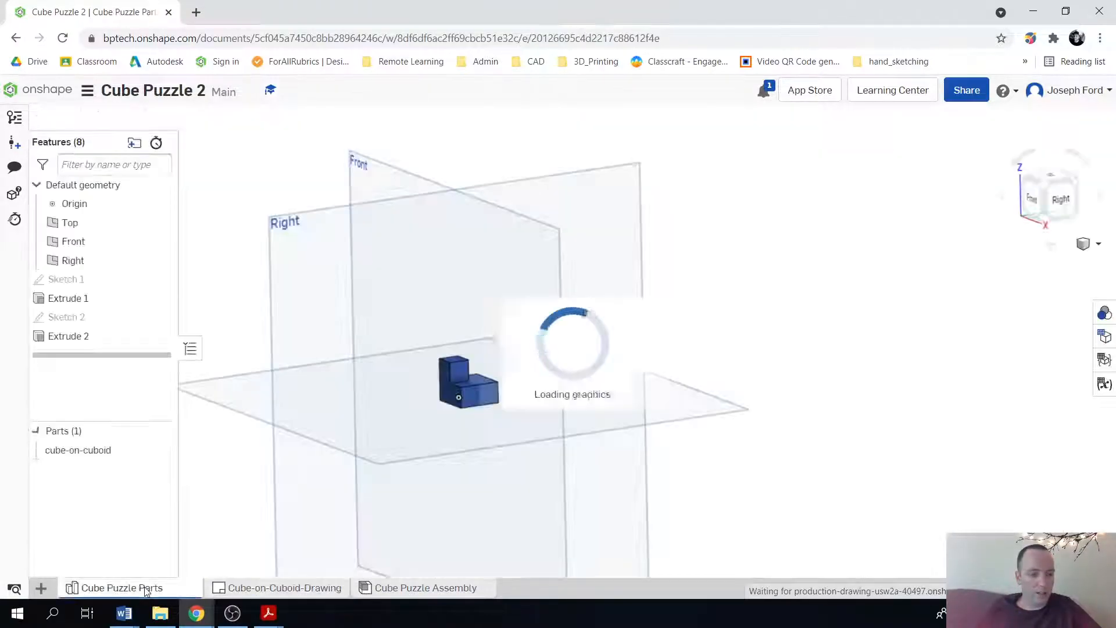
mouse_move(259, 591)
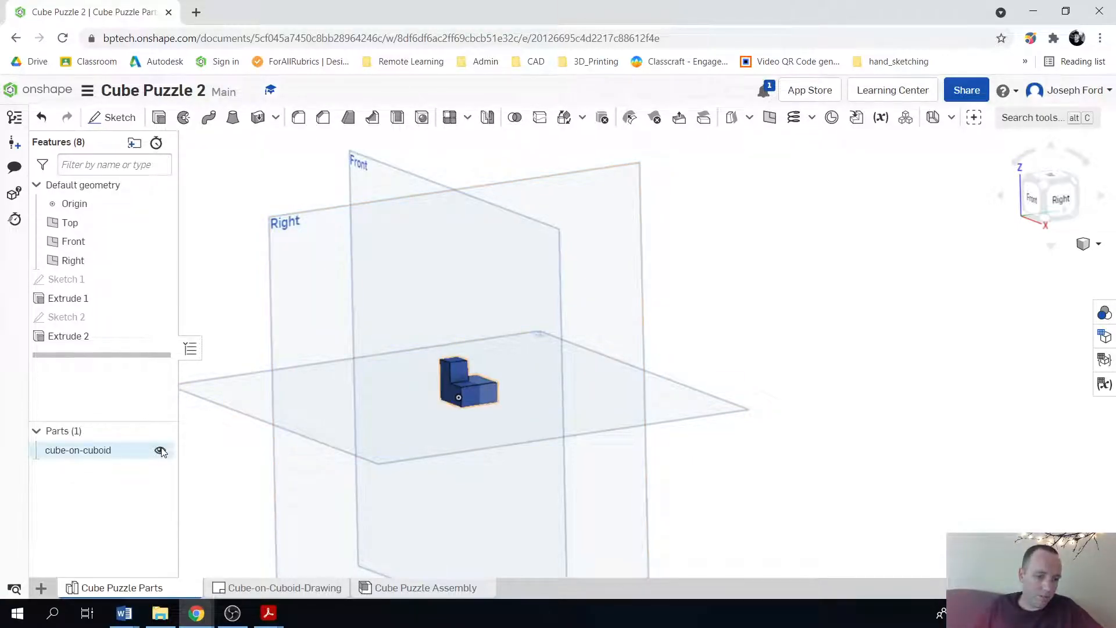
scroll(389, 385, "down", 4)
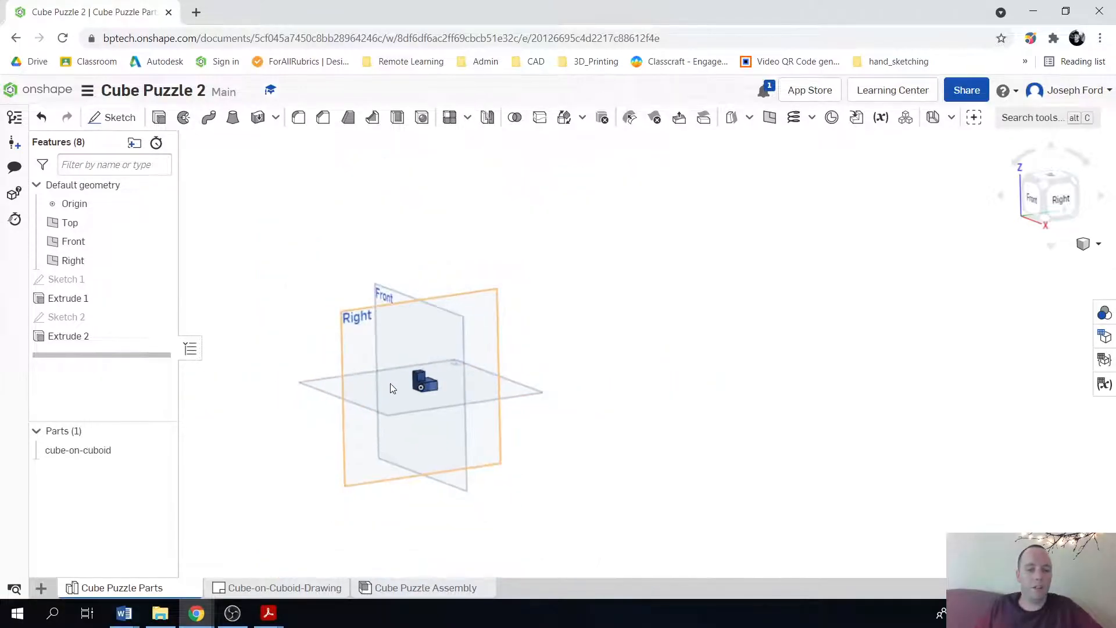
scroll(390, 384, "up", 2)
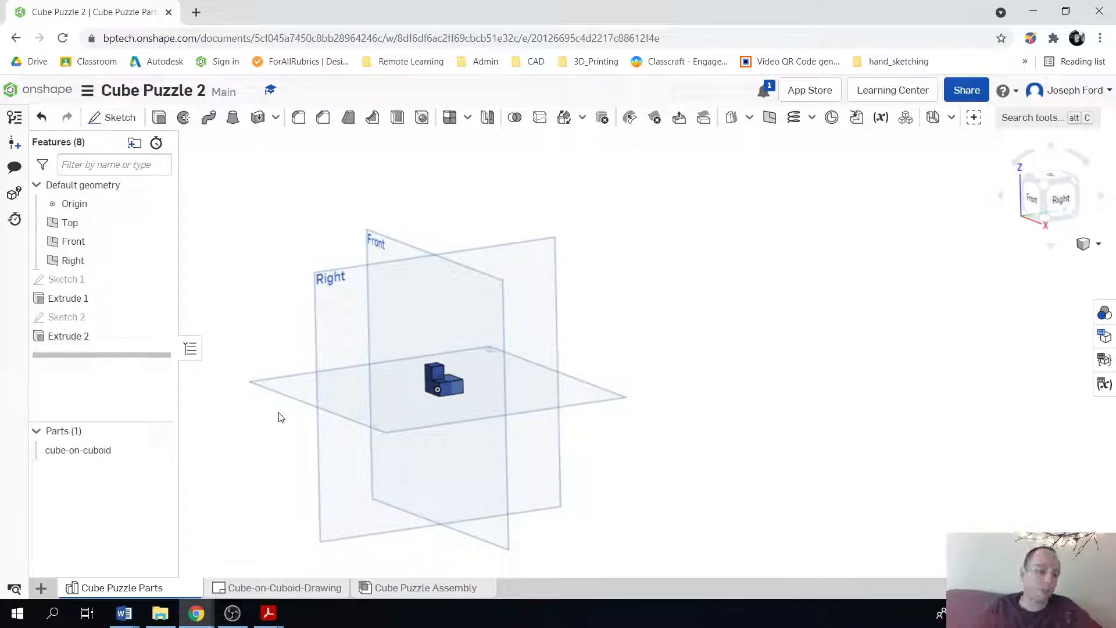
mouse_move(156, 454)
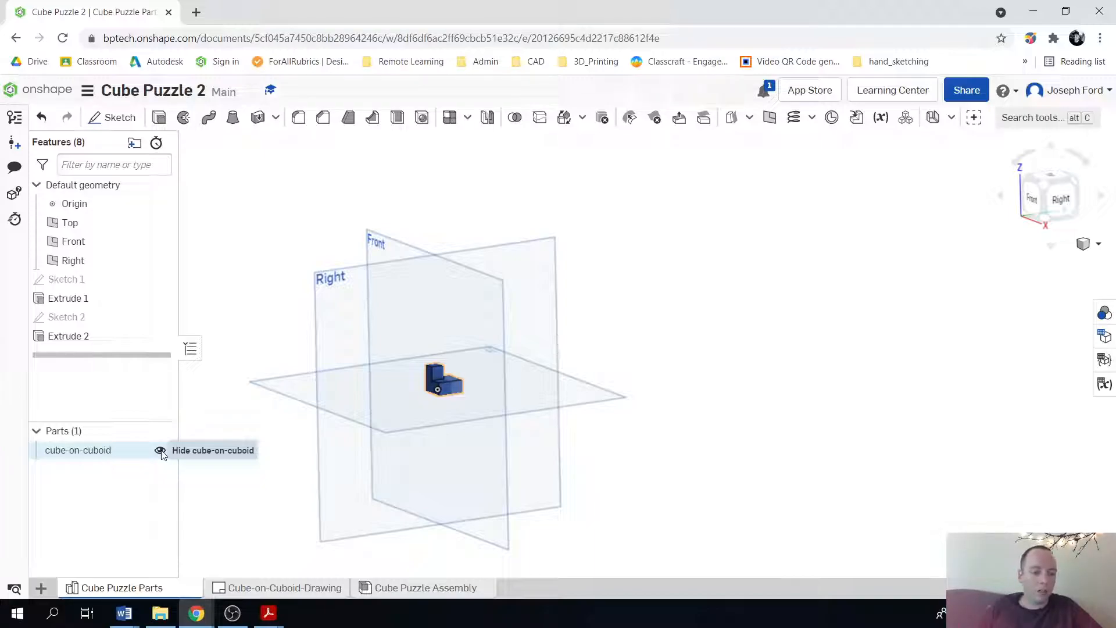
left_click(160, 451)
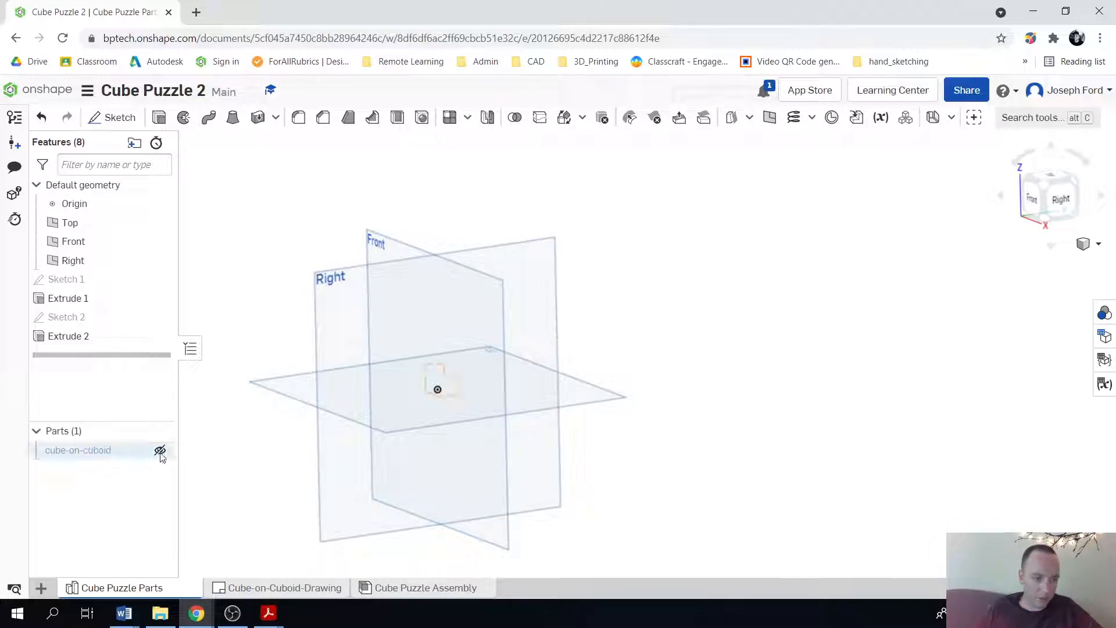
- Start a new sketch on the Front plane and view it face-on
scroll(419, 349, "up", 3)
scroll(381, 384, "down", 5)
scroll(354, 402, "up", 2)
right_click_drag(247, 470, 316, 469)
scroll(332, 463, "down", 4)
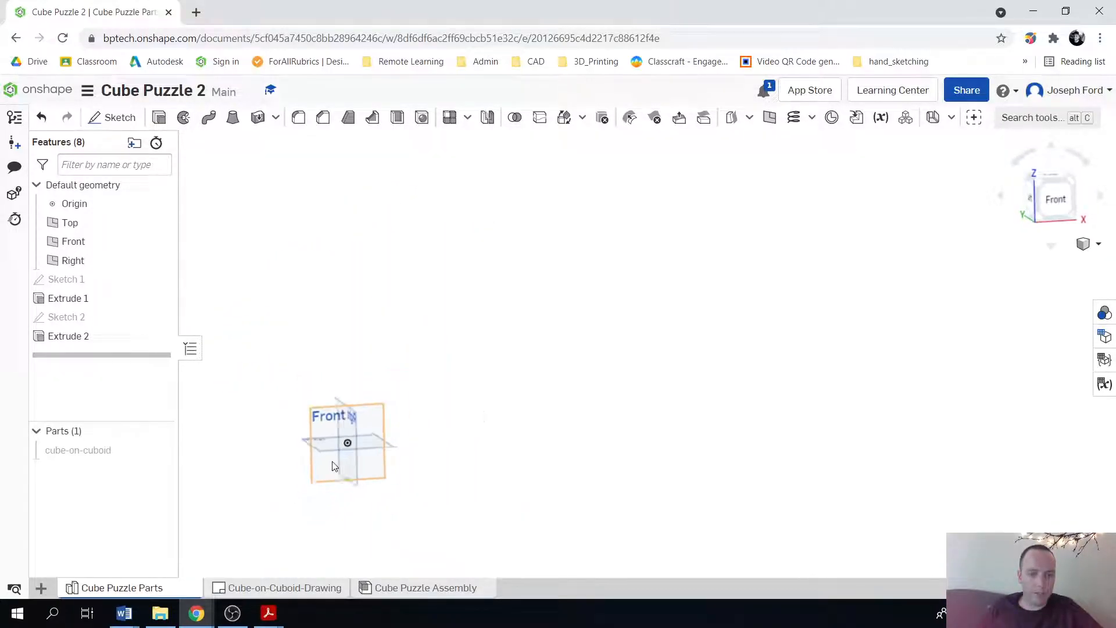
scroll(324, 474, "up", 4)
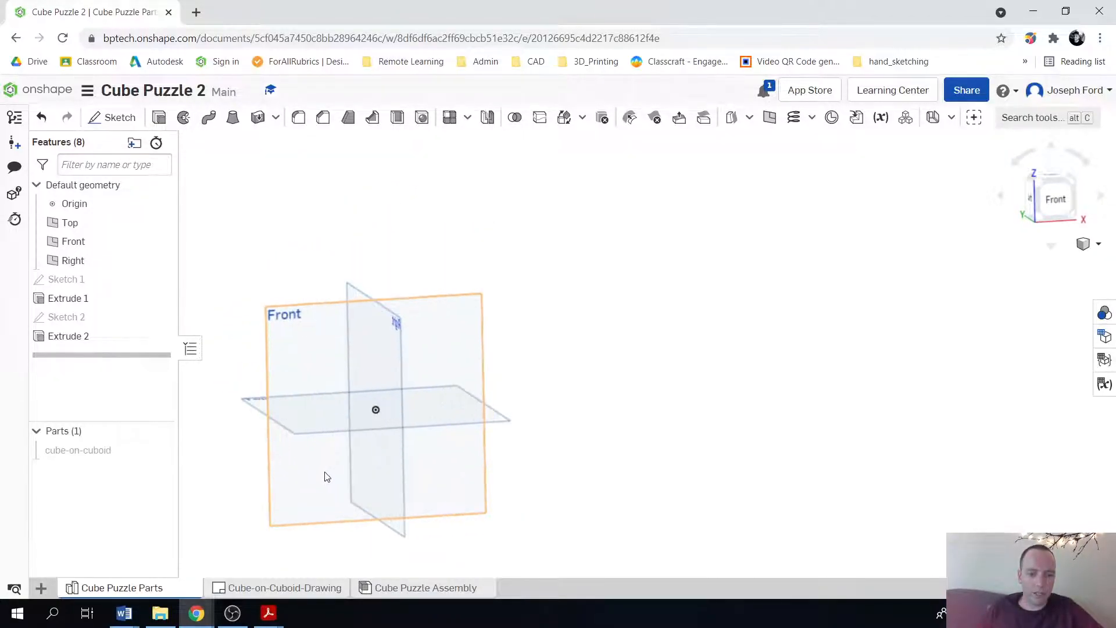
left_click(121, 118)
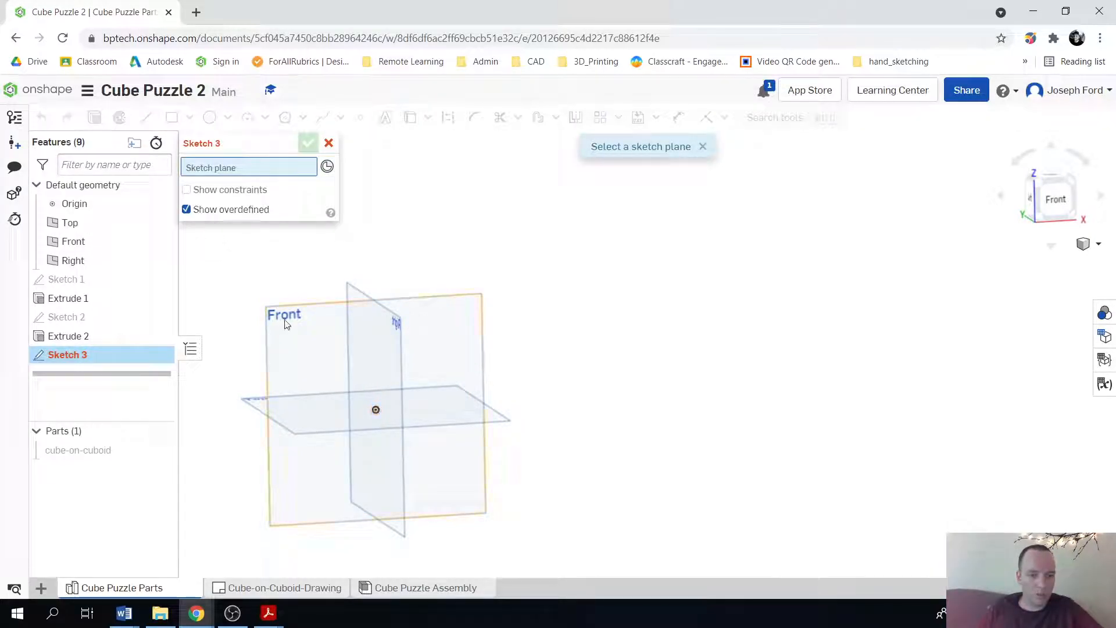
left_click(292, 330)
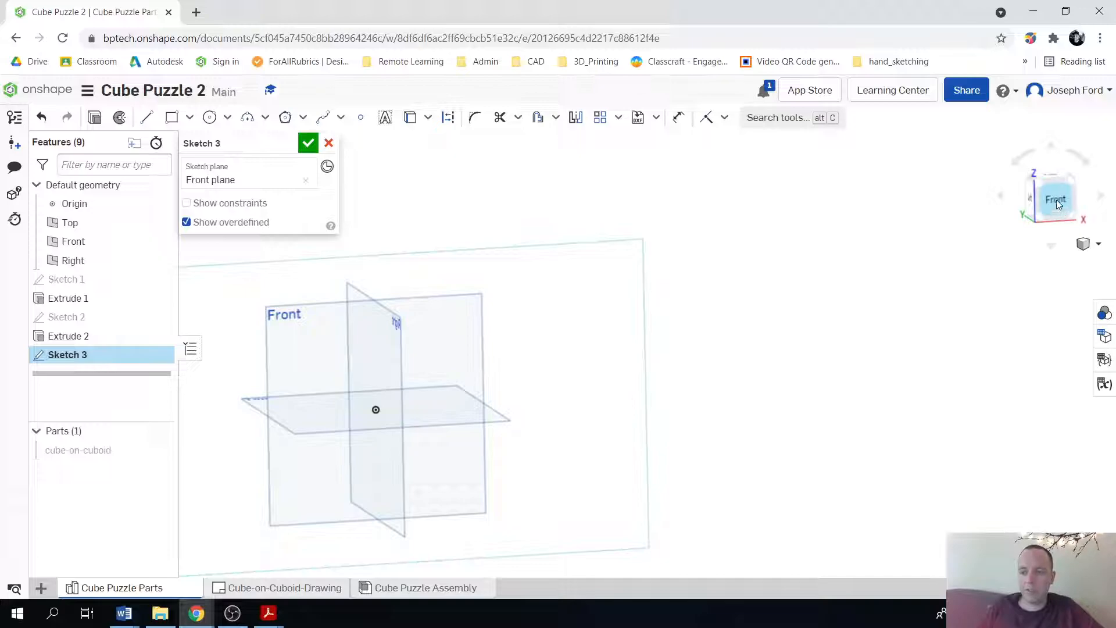
key("n")
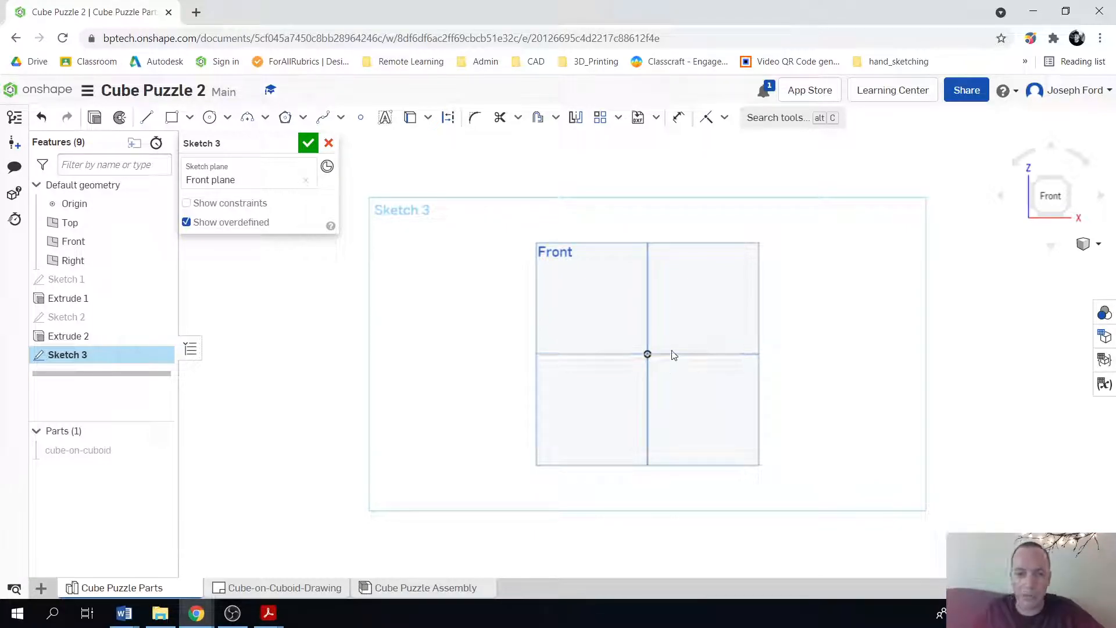
- Sketch a closed inverted-T outline with lines from the origin, about 1.97 in wide at the base and 1.8 in tall
scroll(673, 351, "up", 2)
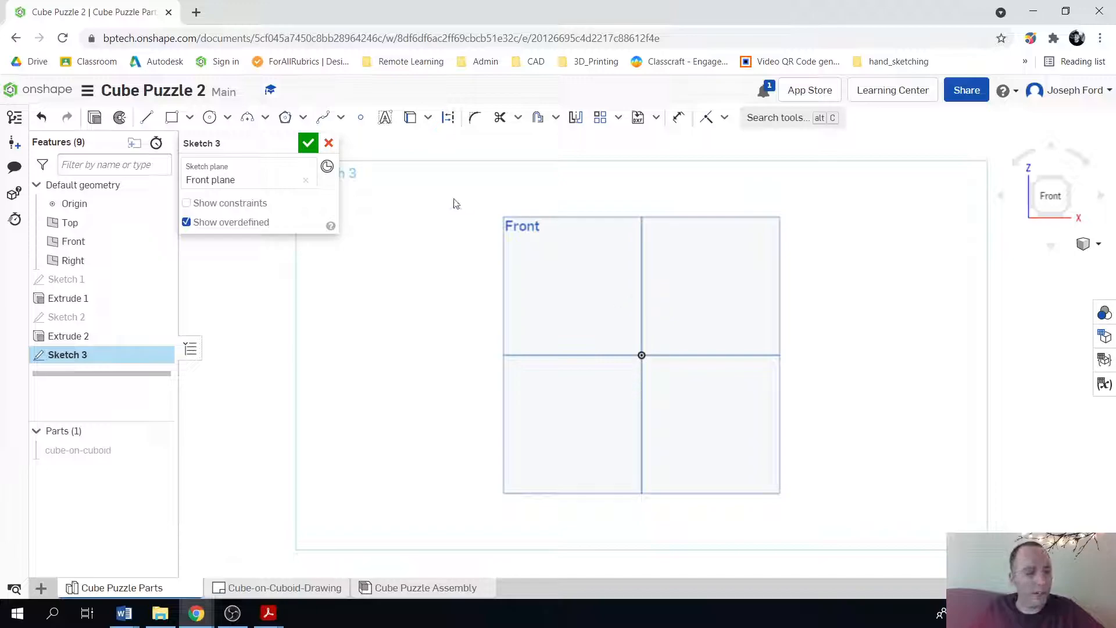
left_click(147, 118)
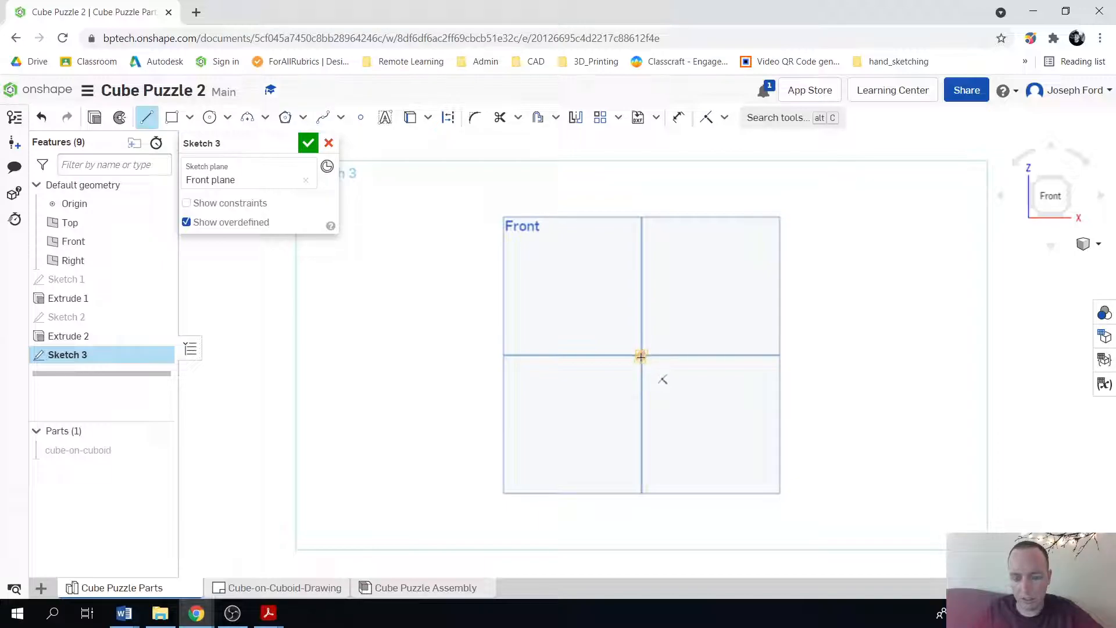
left_click(642, 355)
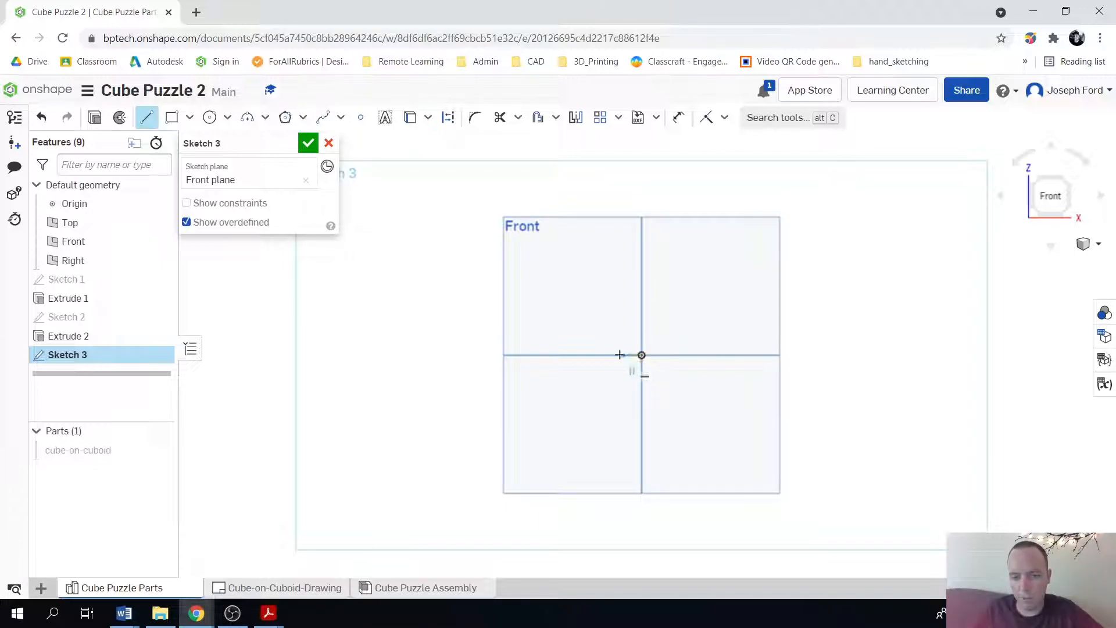
left_click(590, 355)
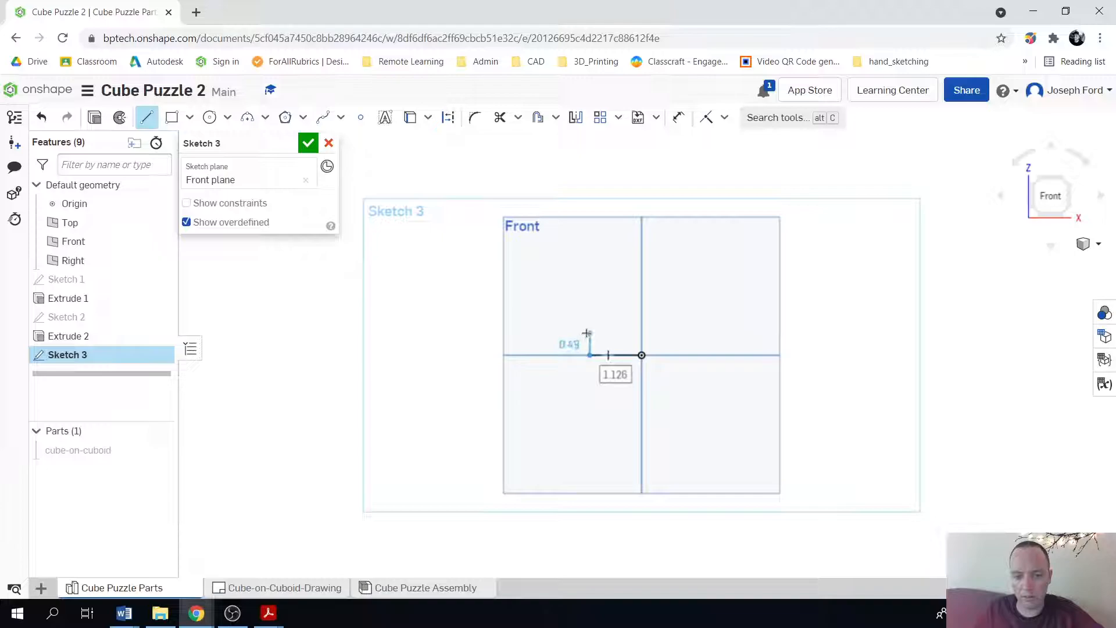
left_click(590, 333)
left_click(622, 332)
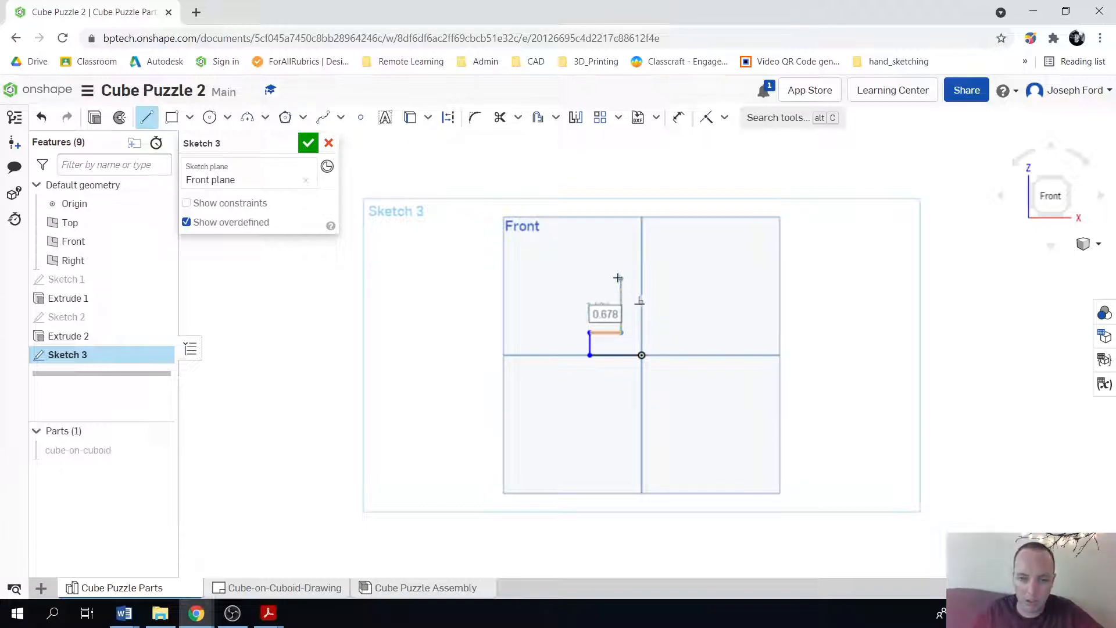
left_click(620, 273)
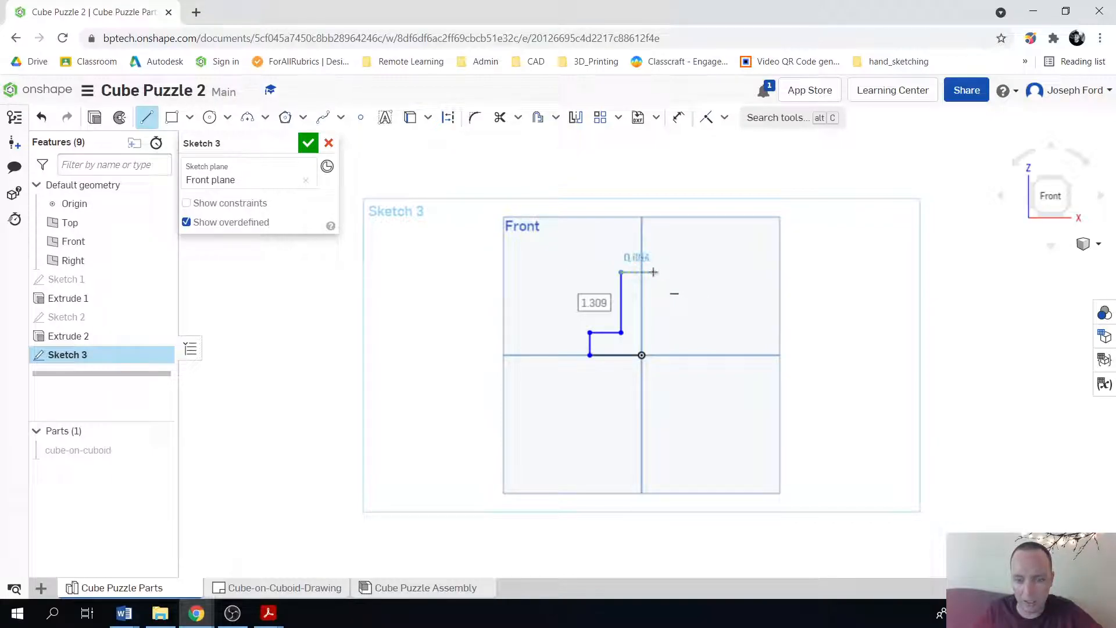
left_click(655, 271)
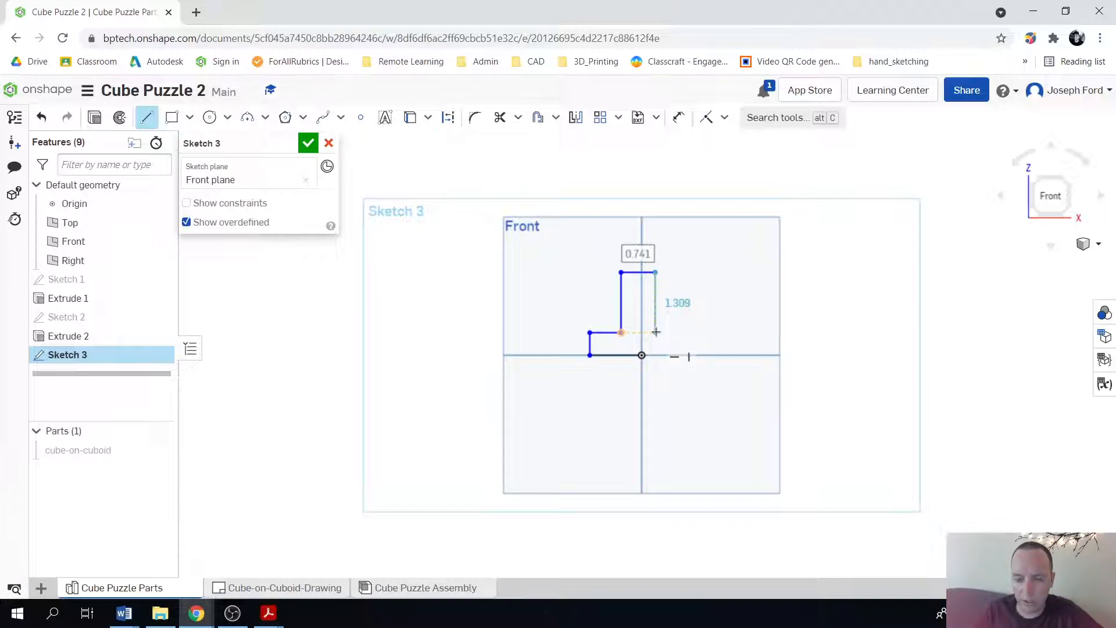
left_click(656, 332)
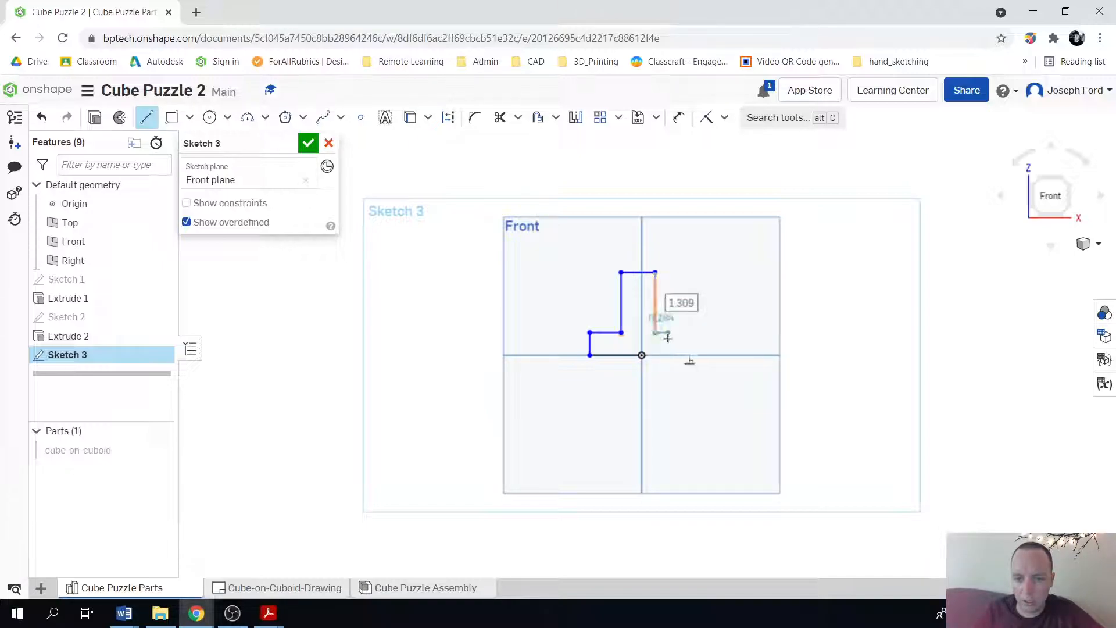
left_click(681, 332)
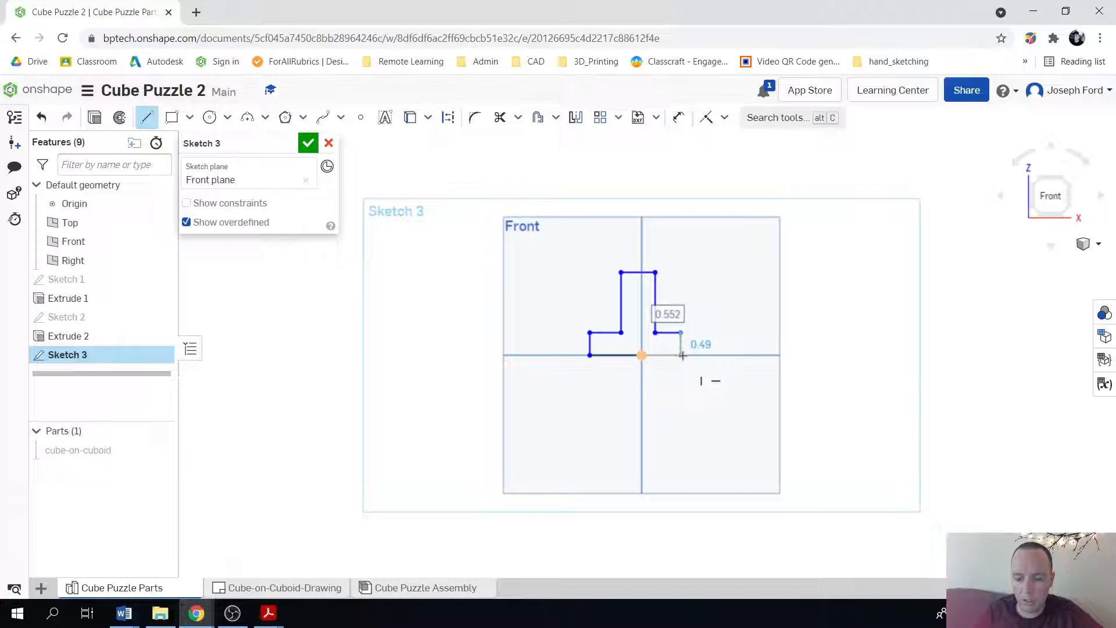
left_click(681, 355)
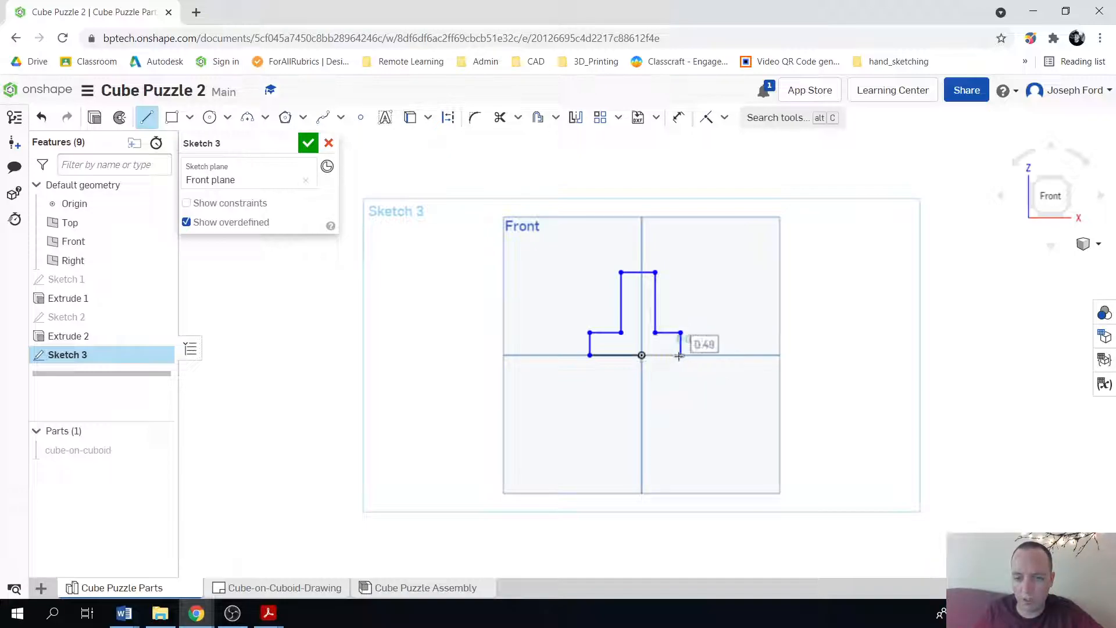
left_click(642, 354)
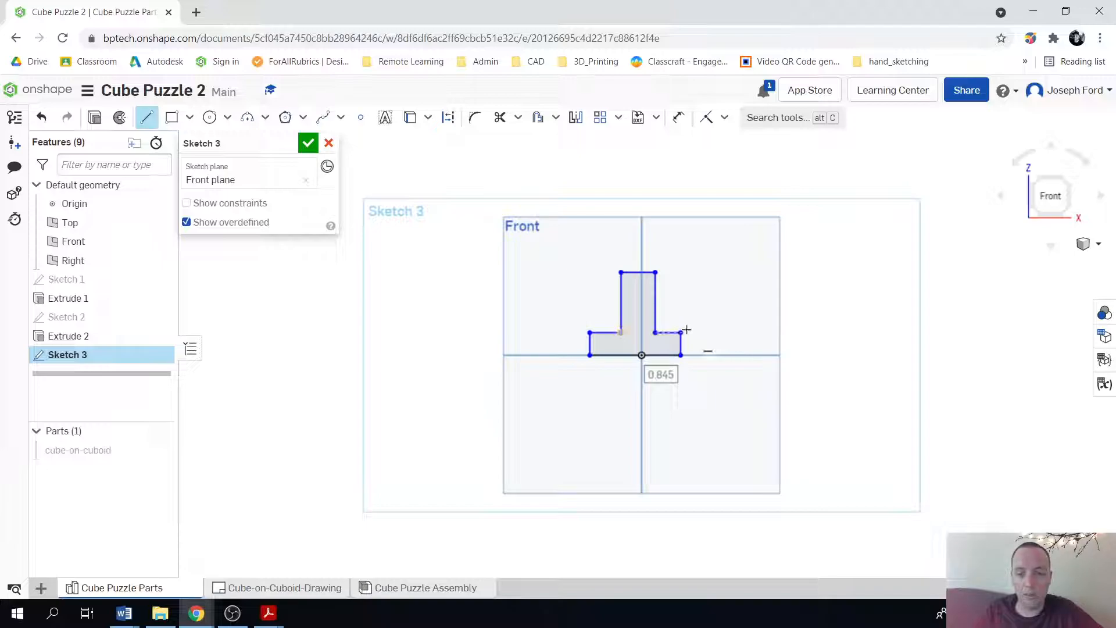
- Dimension the left vertical edge of the T's base at 0.3 in
scroll(663, 311, "up", 3)
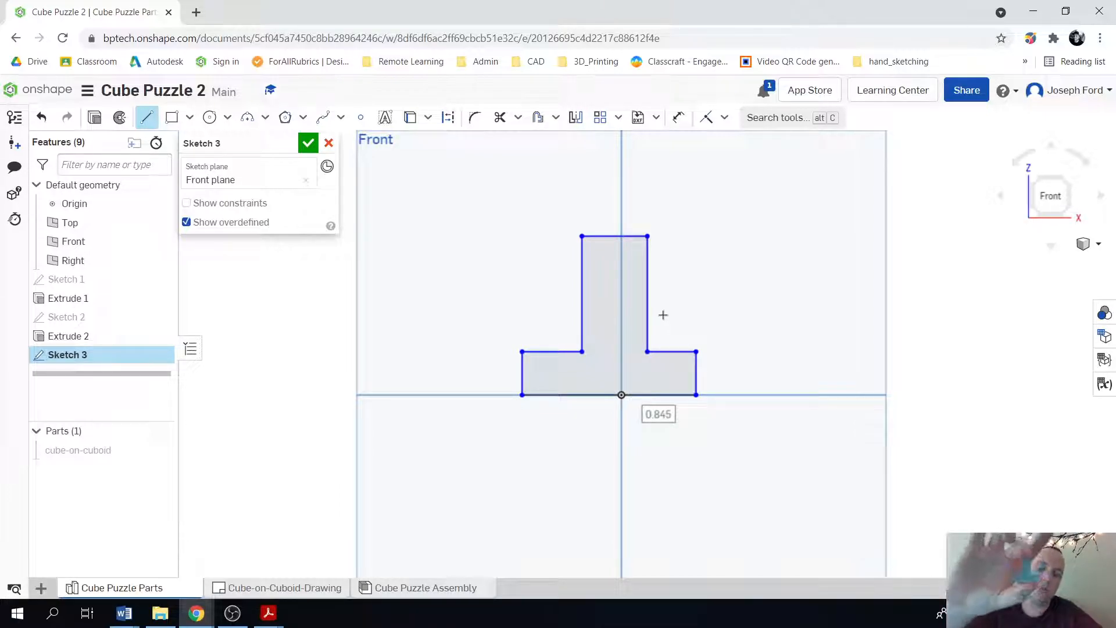
key("u")
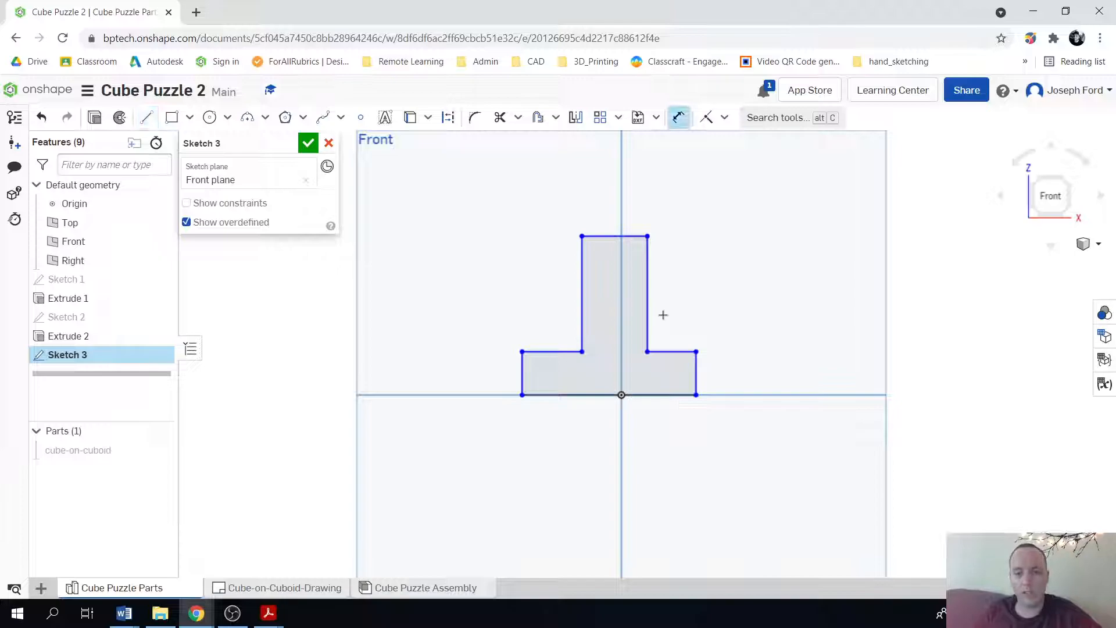
left_click(523, 377)
left_click(486, 375)
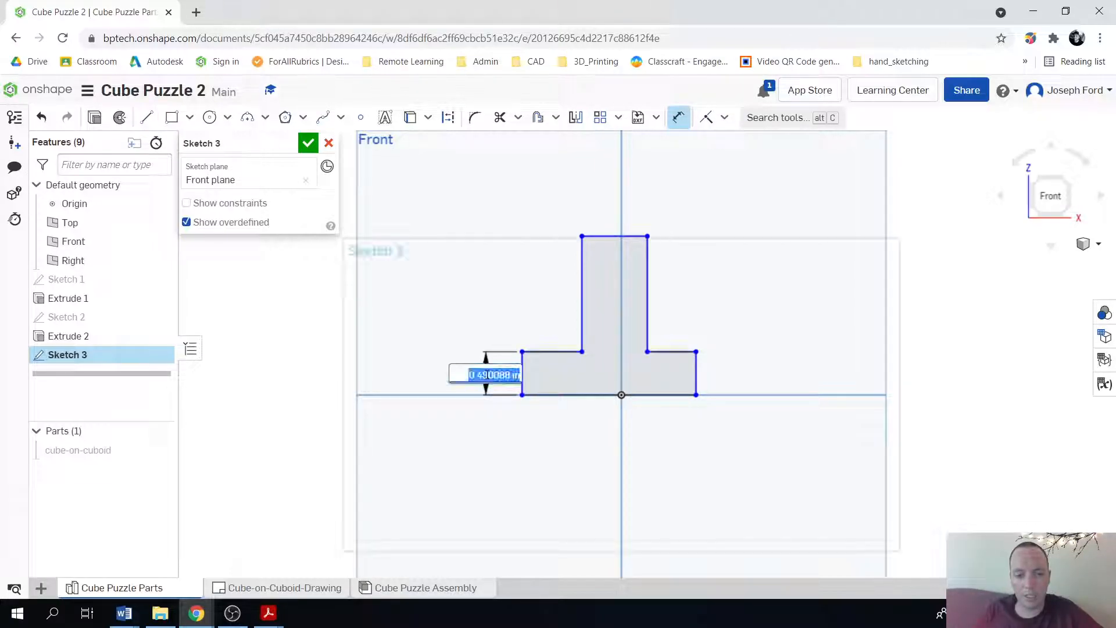
type("0.3")
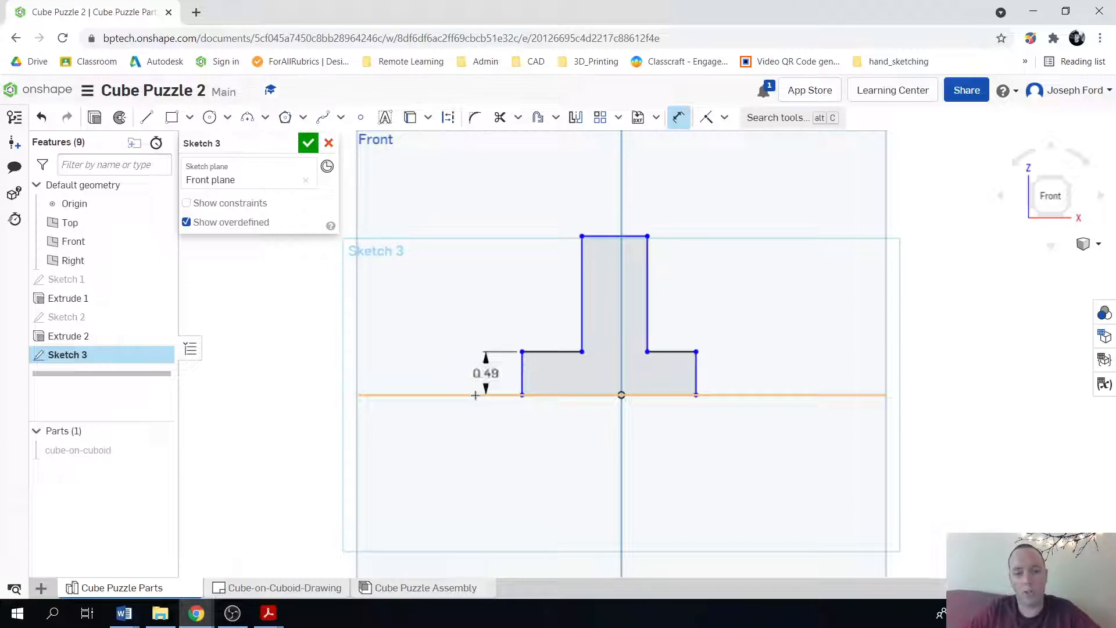
key("Return")
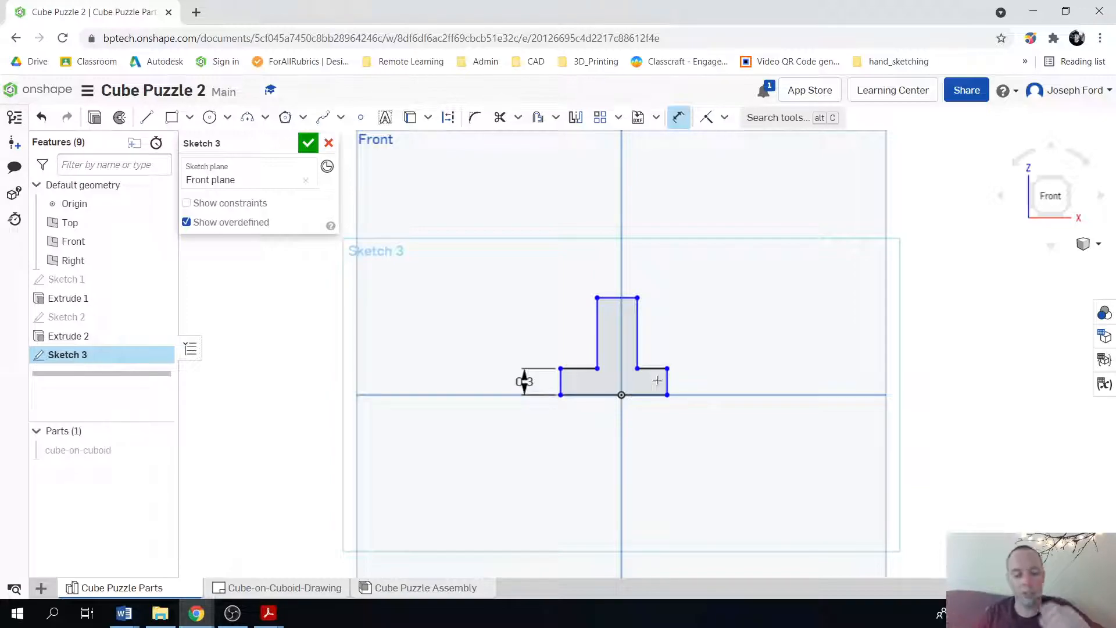
- Dimension the left side of the T's stem at 0.6 in
scroll(700, 369, "up", 3)
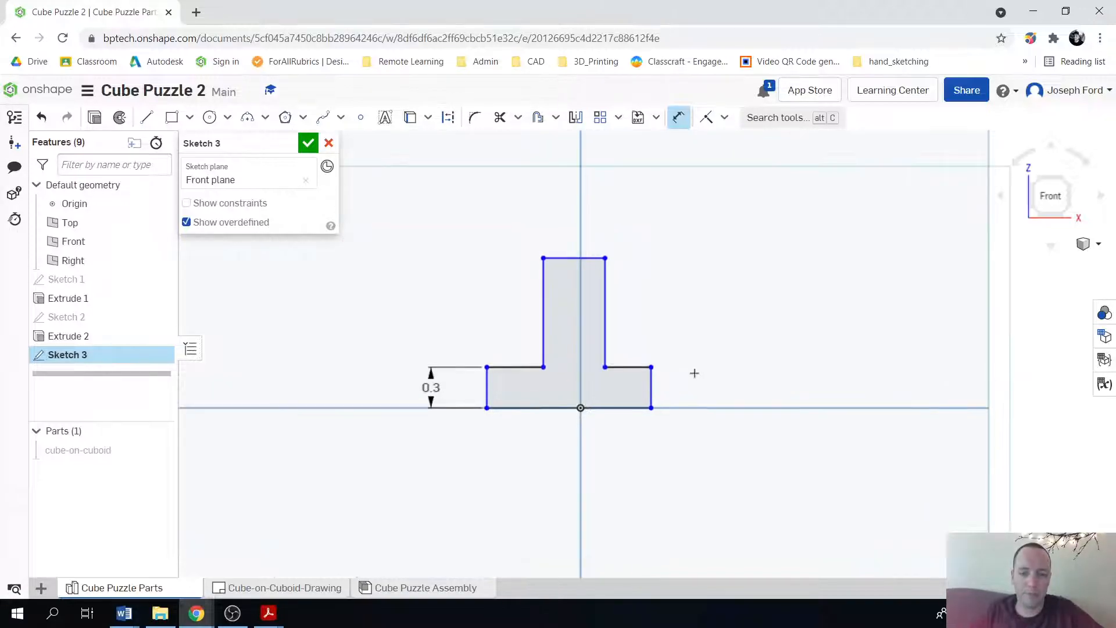
left_click(544, 303)
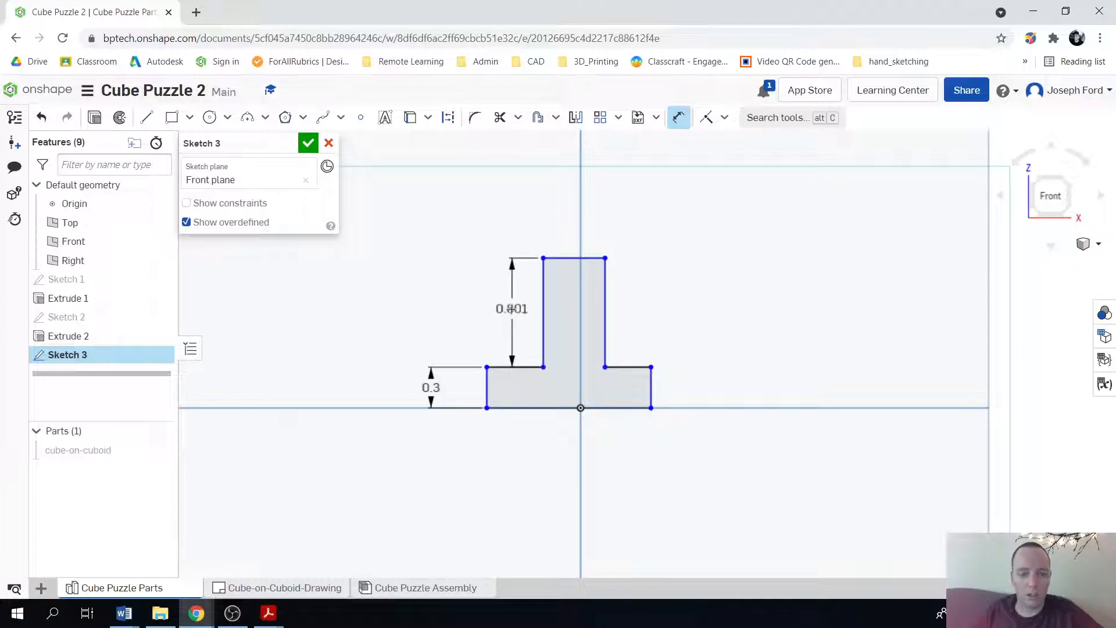
left_click(516, 352)
type("0.6")
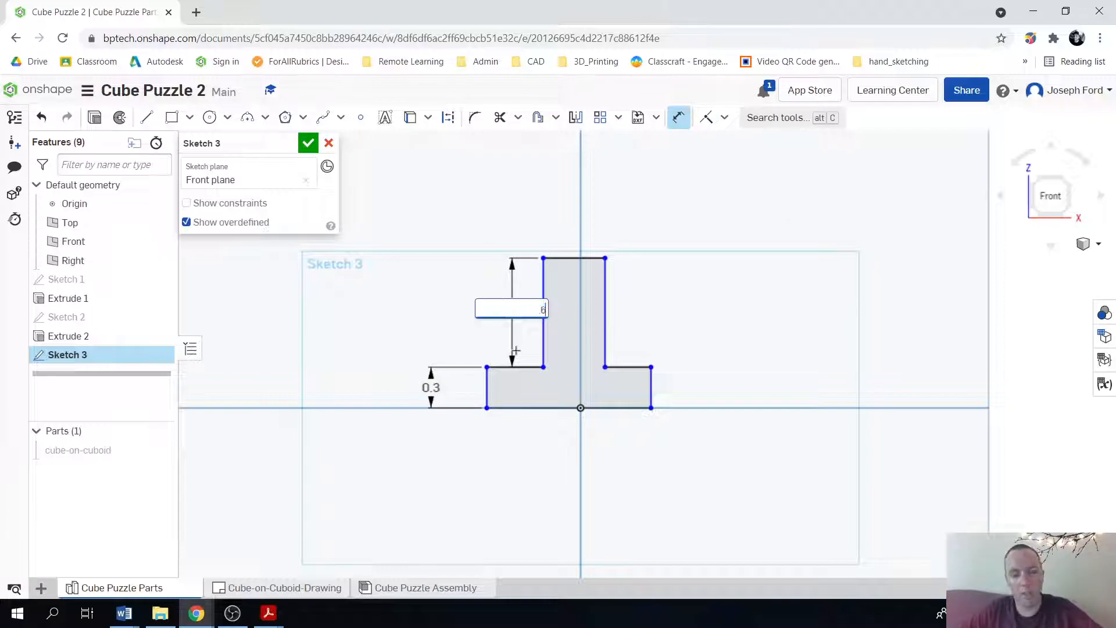
key("Return")
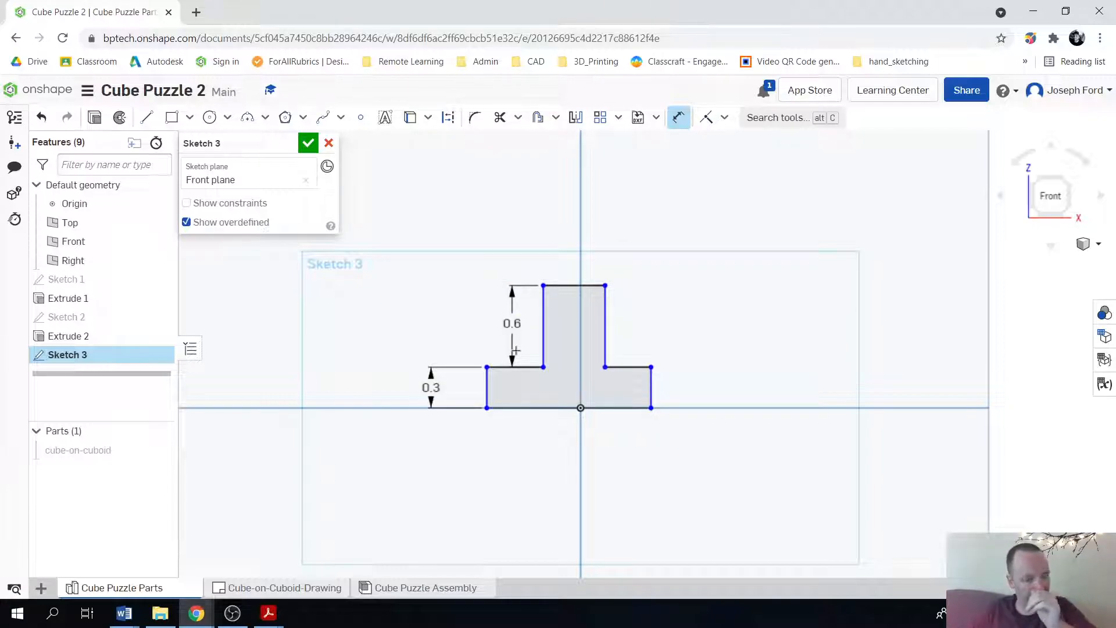
- Dimension the stem's top edge and the ledge to the right of the stem at 0.3 in each
left_click(571, 285)
left_click(569, 261)
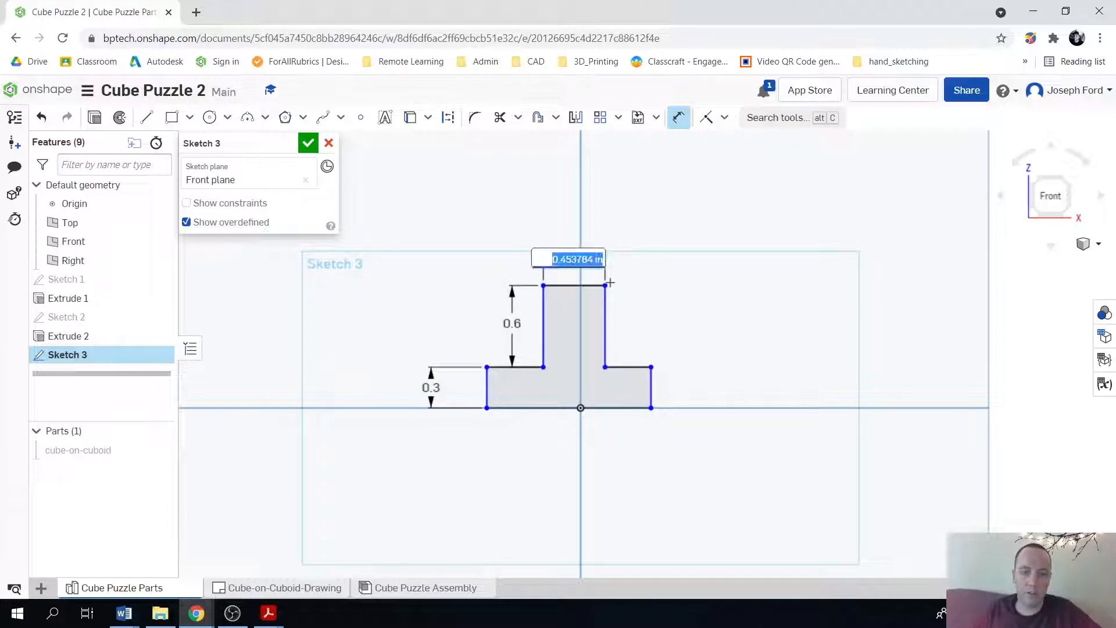
type(".3")
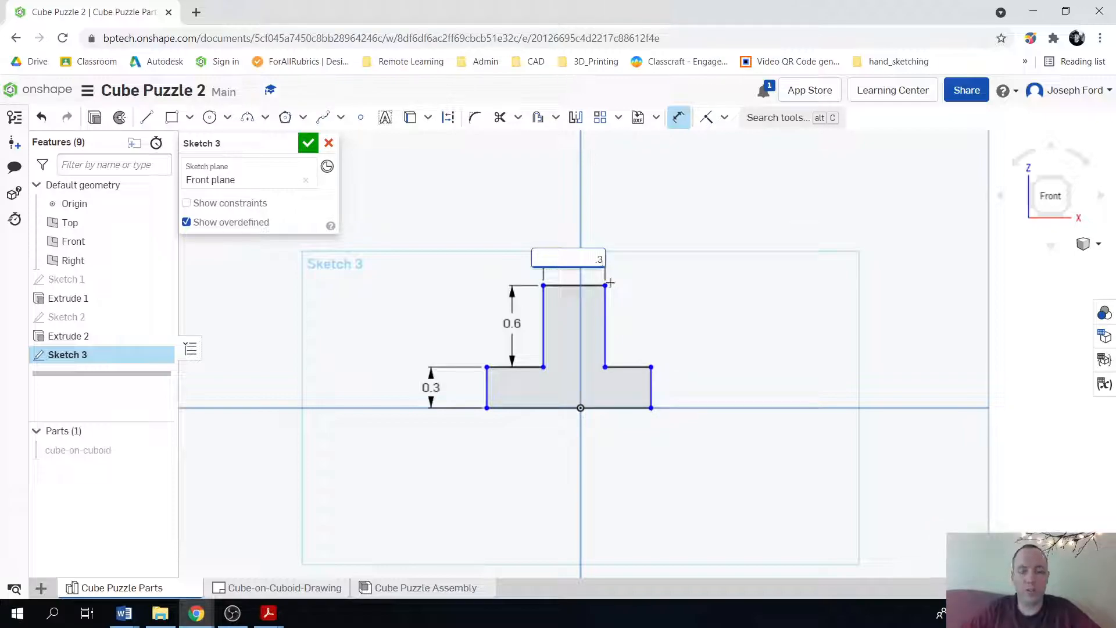
key("Return")
left_click(618, 366)
left_click(625, 350)
type(".3")
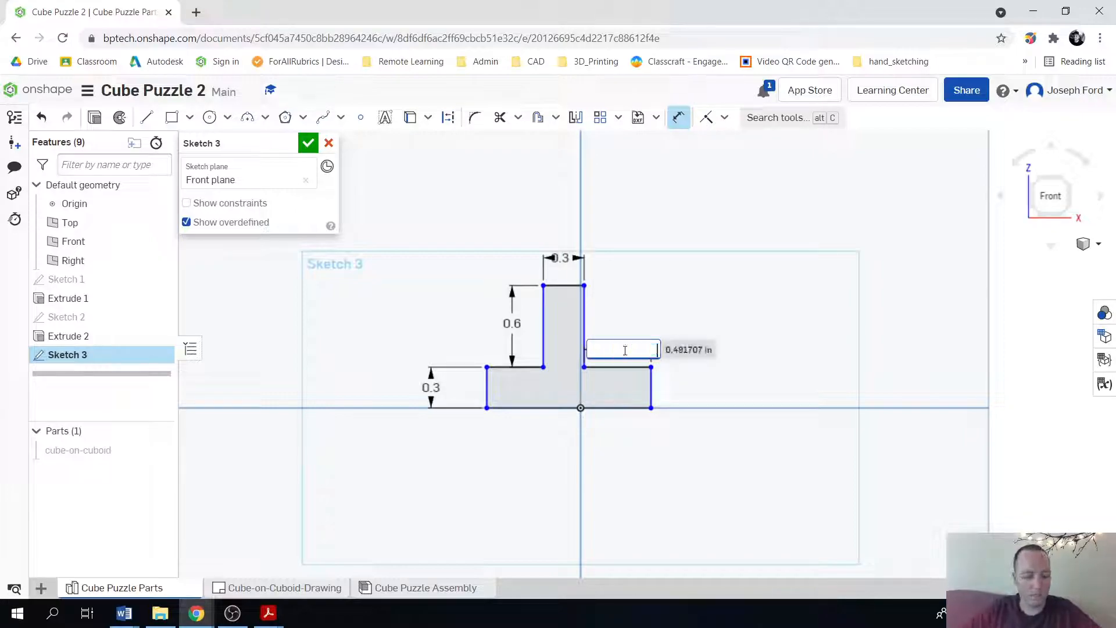
key("Return")
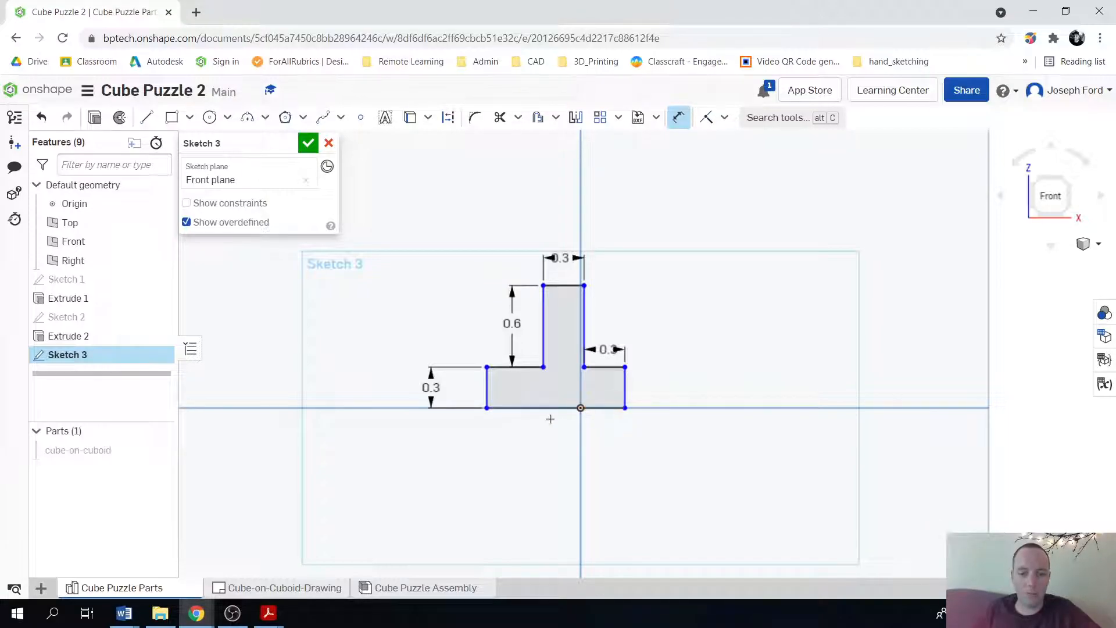
- Dimension the overall width of the T's base between its two outer vertical edges at 0.9 in
left_click(487, 390)
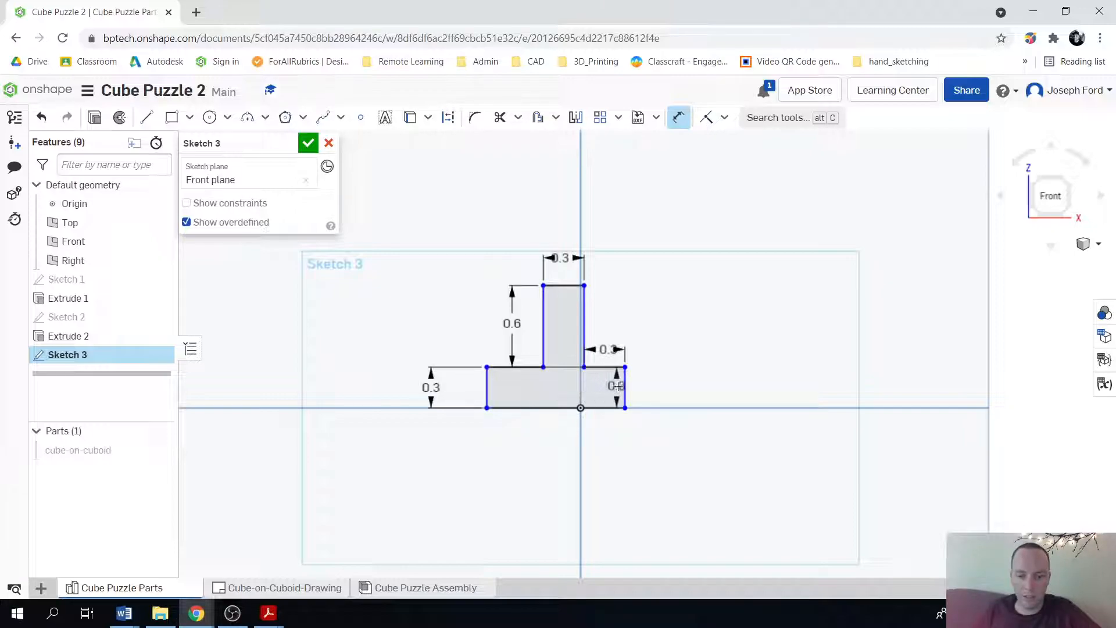
left_click(622, 387)
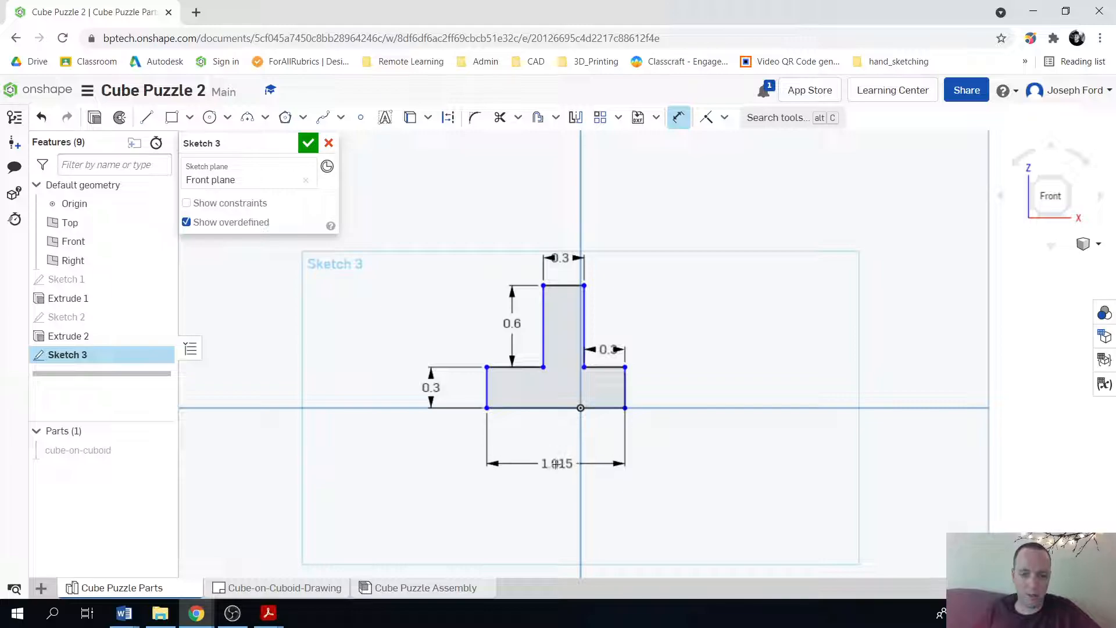
left_click(559, 469)
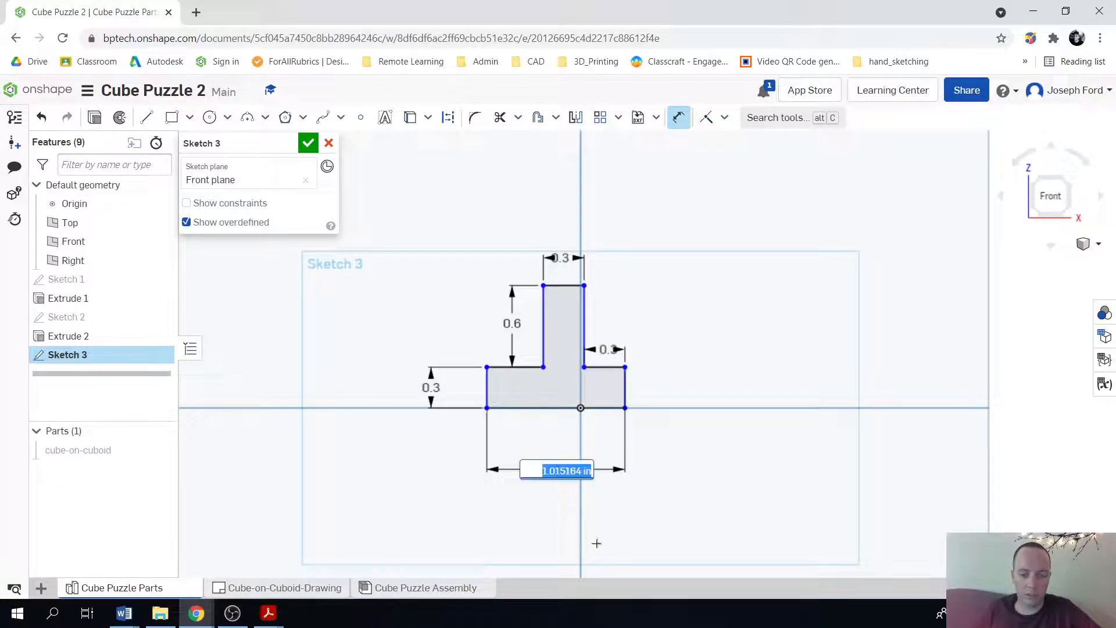
key("BackSpace")
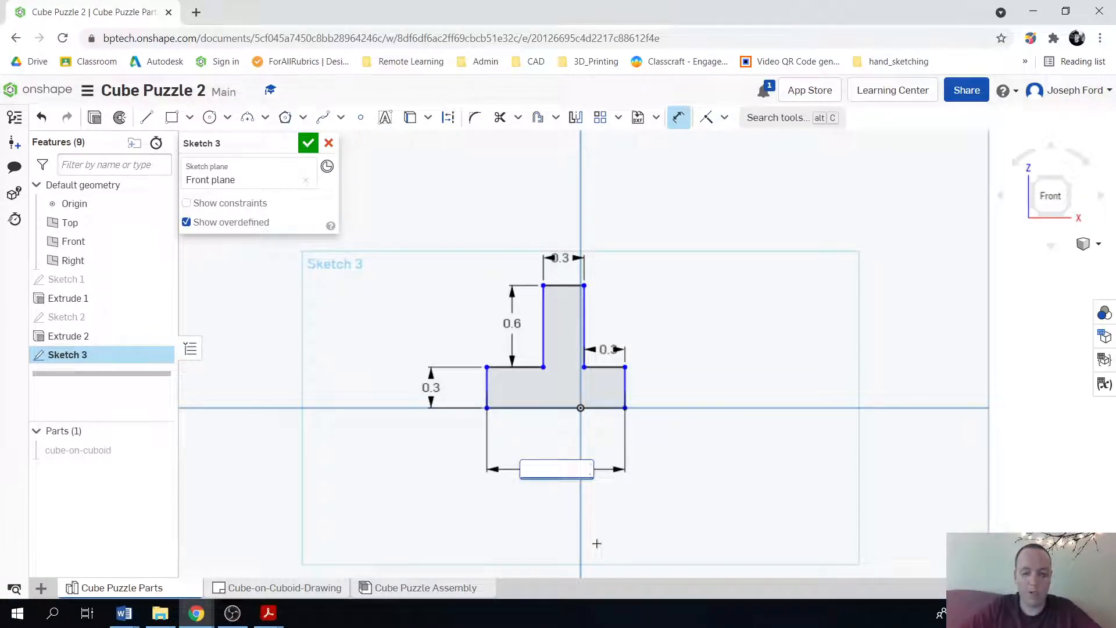
type(".9")
key("Return")
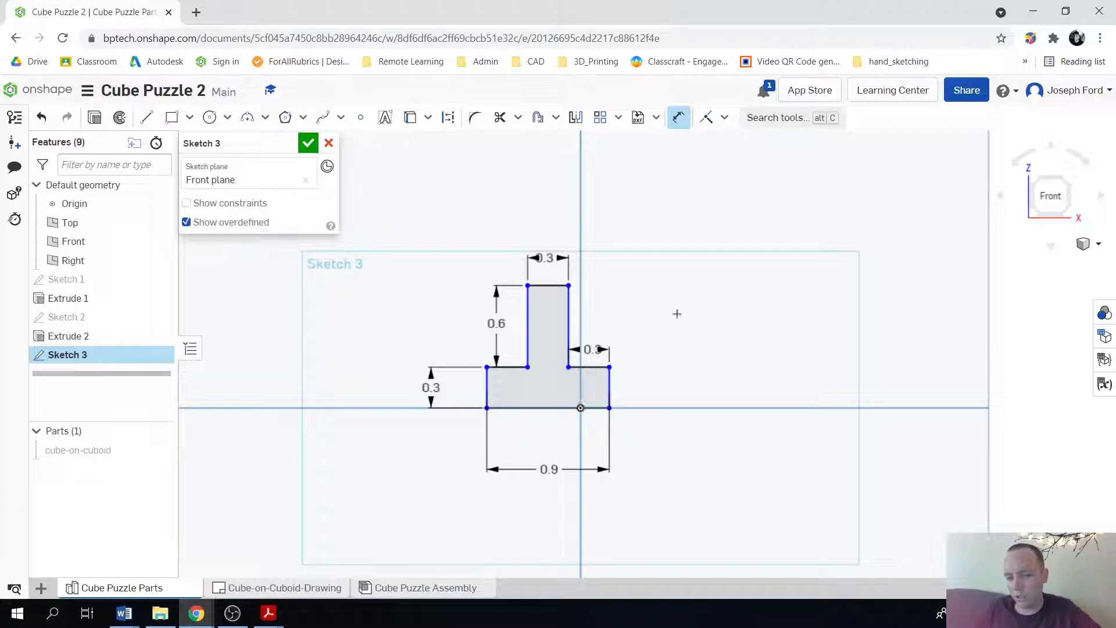
- Try a coincident constraint between the base's lower-right corner and the origin, and undo it
left_click(706, 118)
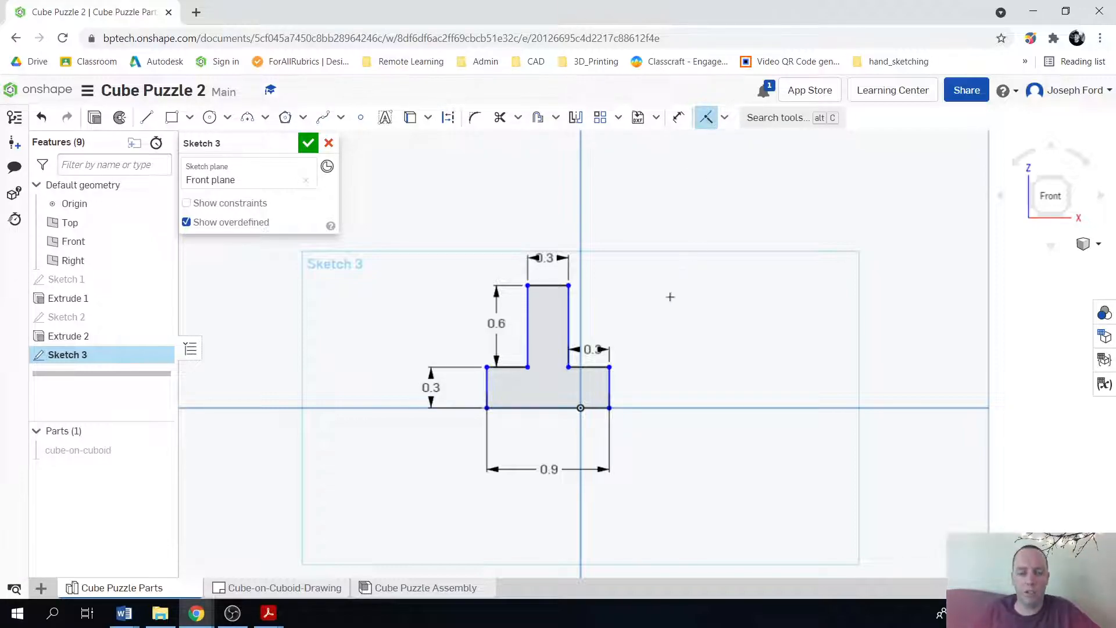
left_click(602, 410)
left_click(581, 409)
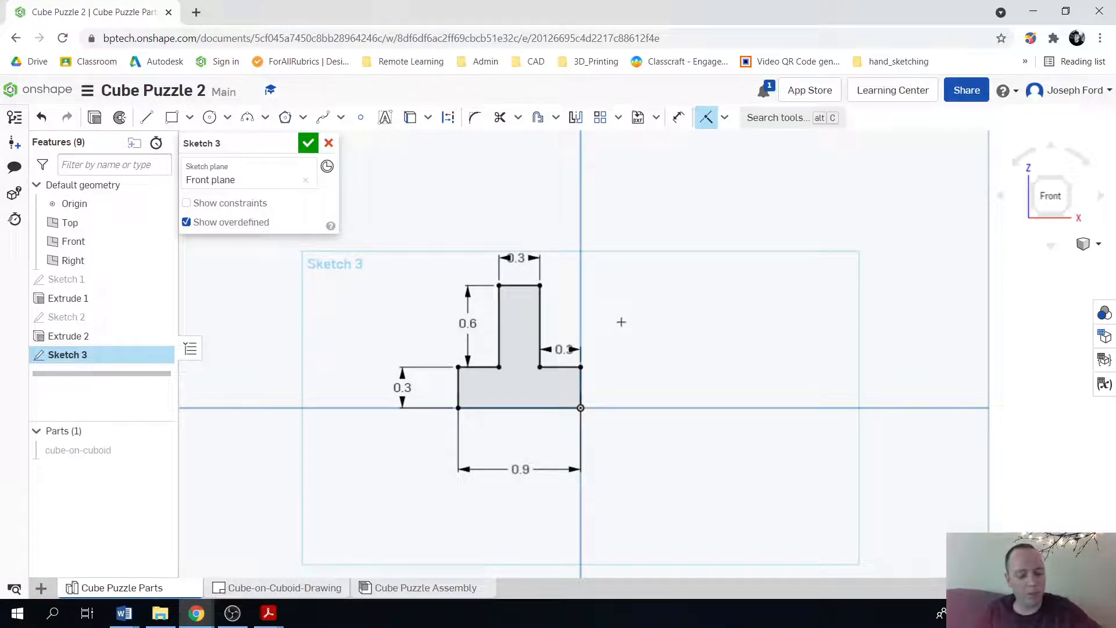
key("ctrl+z")
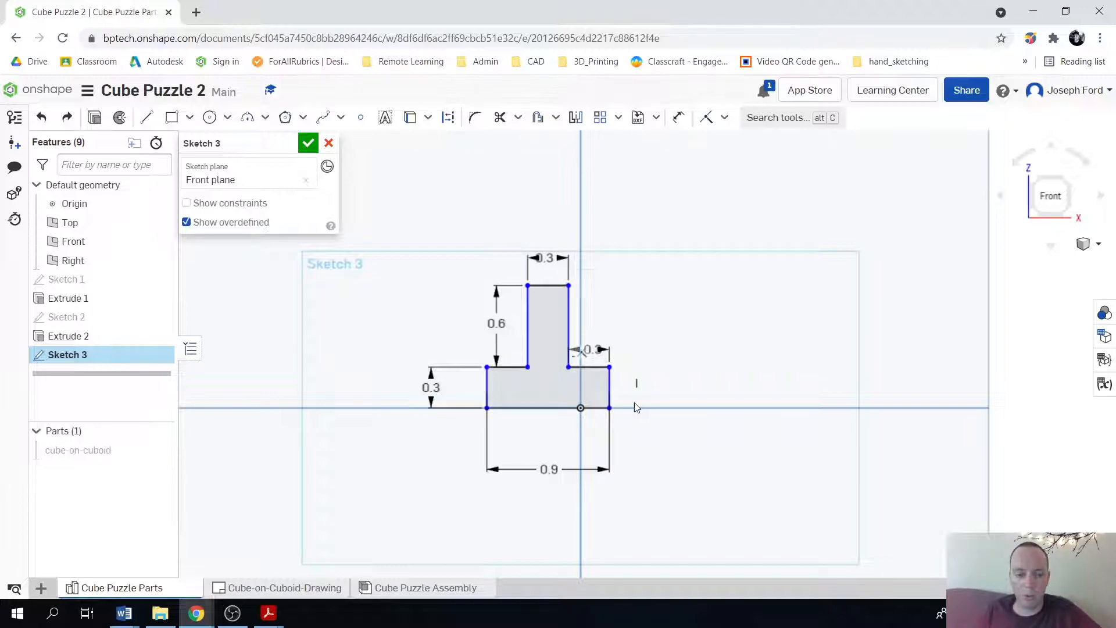
- Try to dimension the right side of the T's base at 0.3 in
key("u")
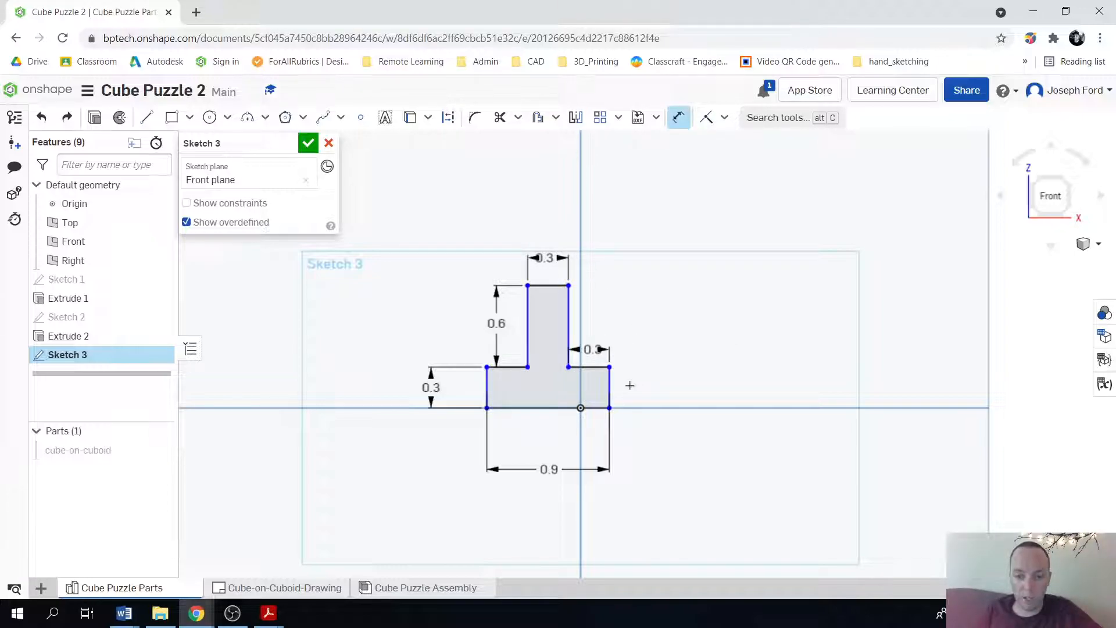
left_click(610, 387)
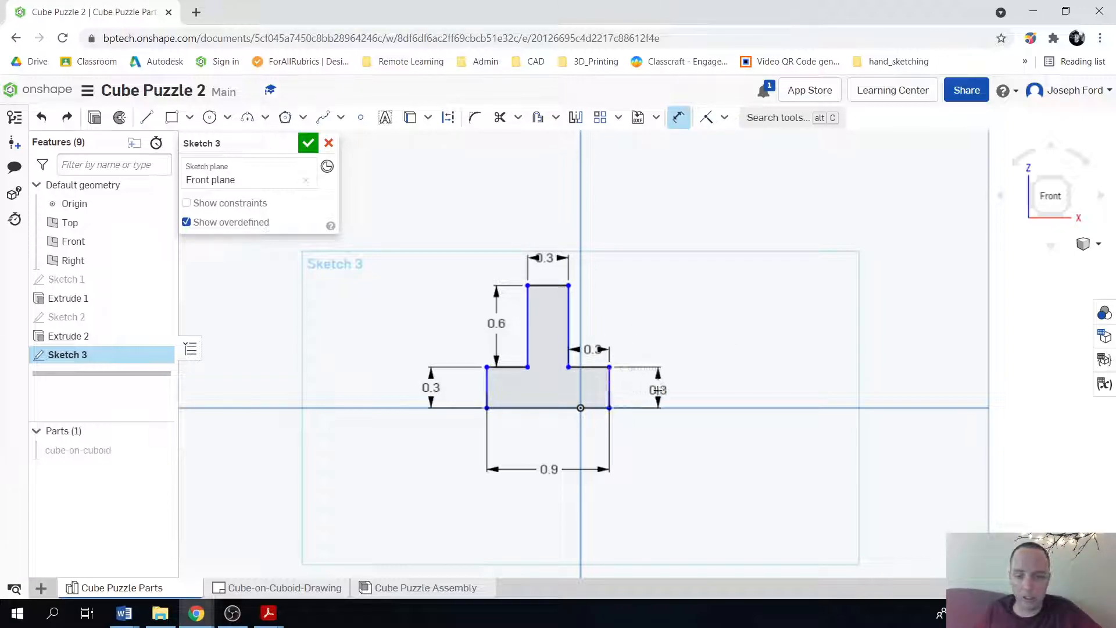
left_click(659, 391)
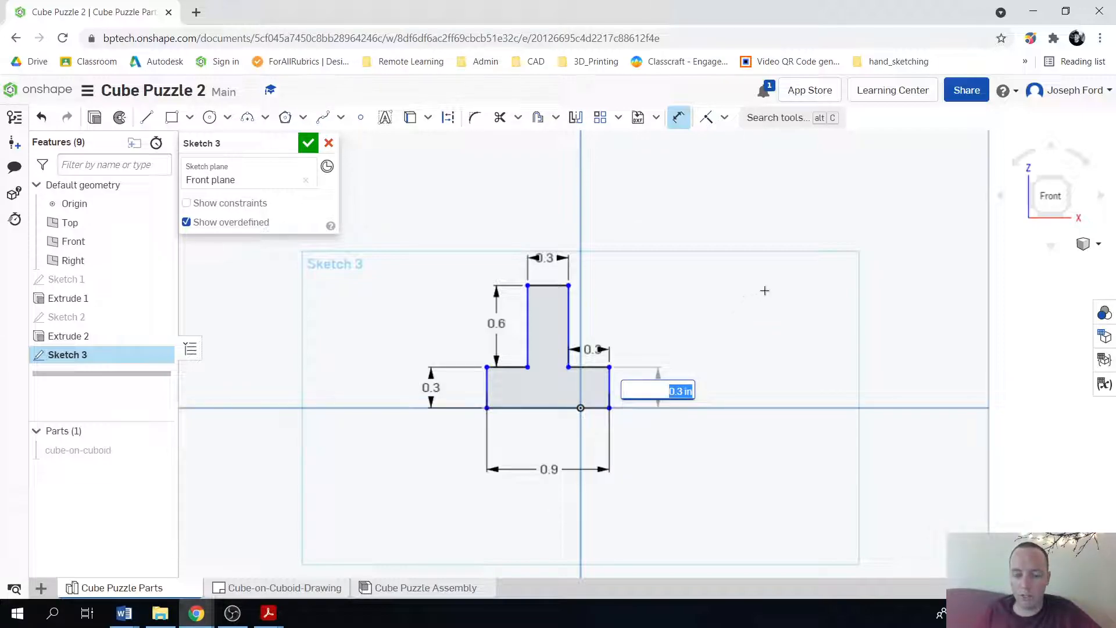
key("Return")
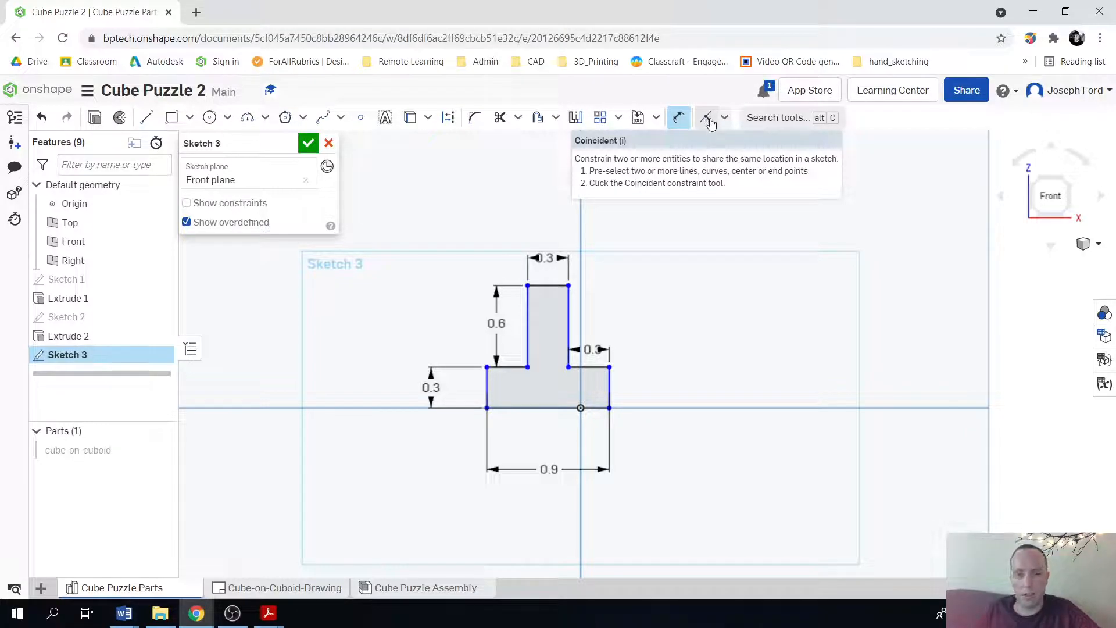
- Apply a coincident constraint between the lower-right corner of the T's base and the origin
key("i")
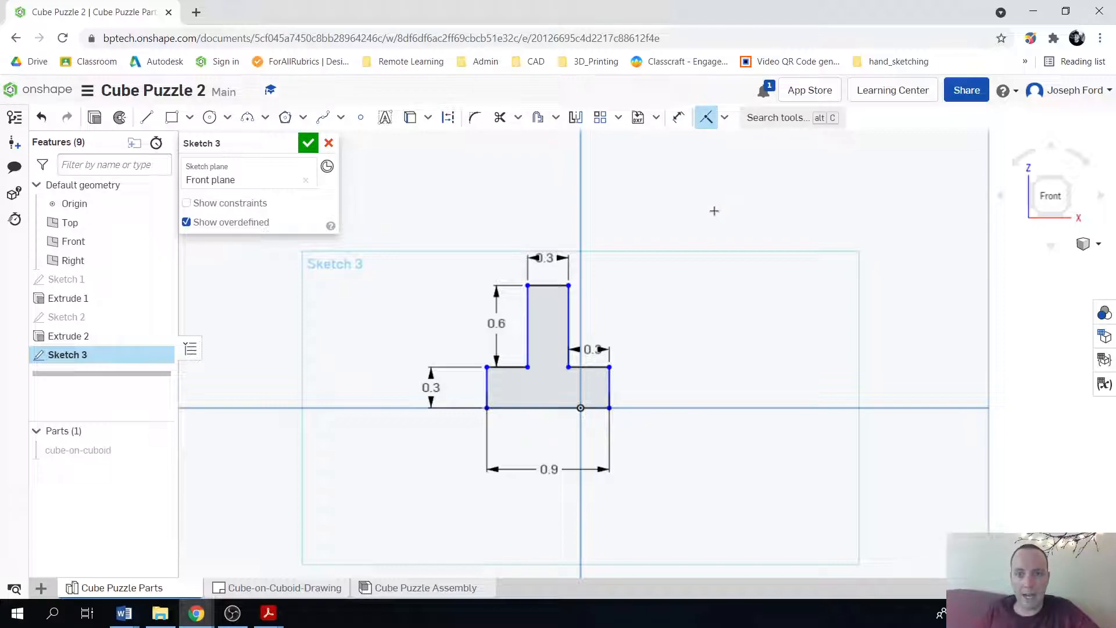
left_click(610, 408)
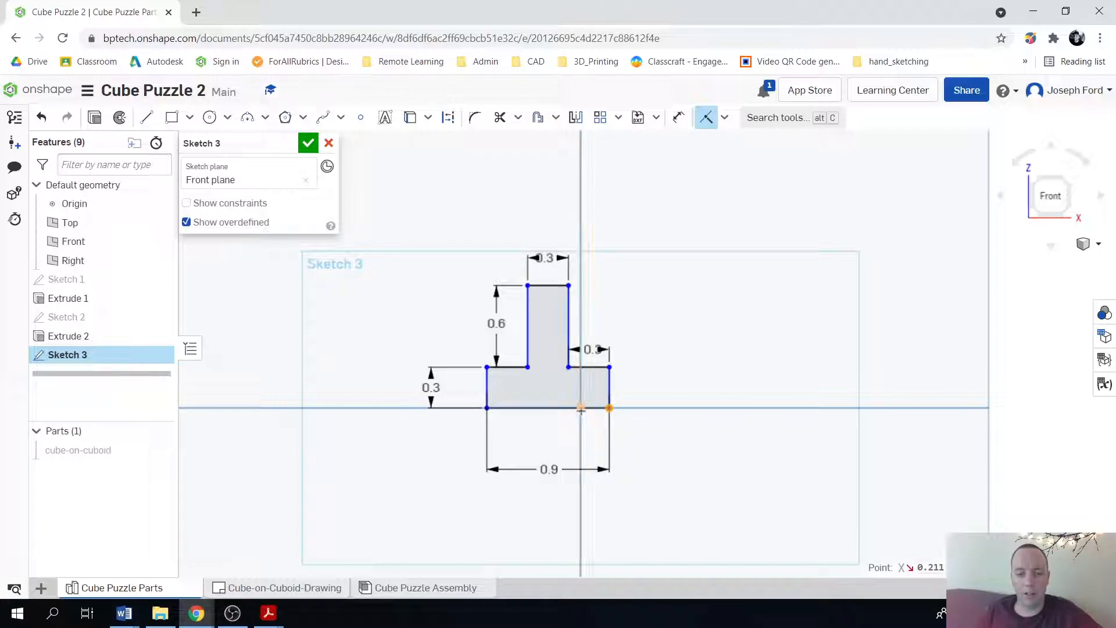
left_click(581, 408)
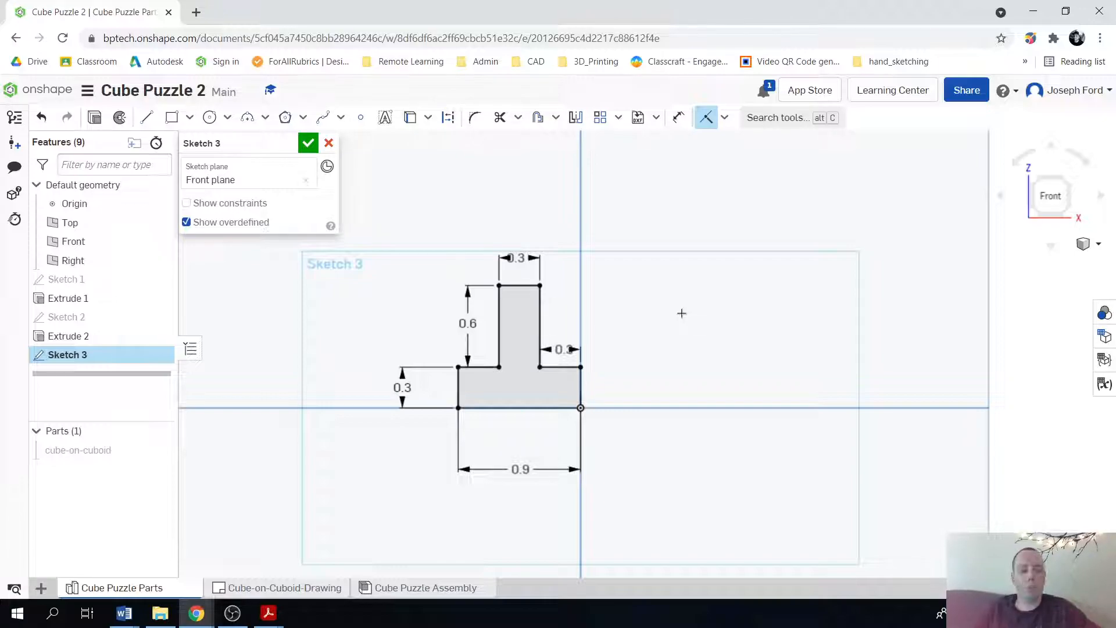
- Extrude the inverted-T profile as a new blind solid, replacing the default depth with the block's thickness
left_click(95, 120)
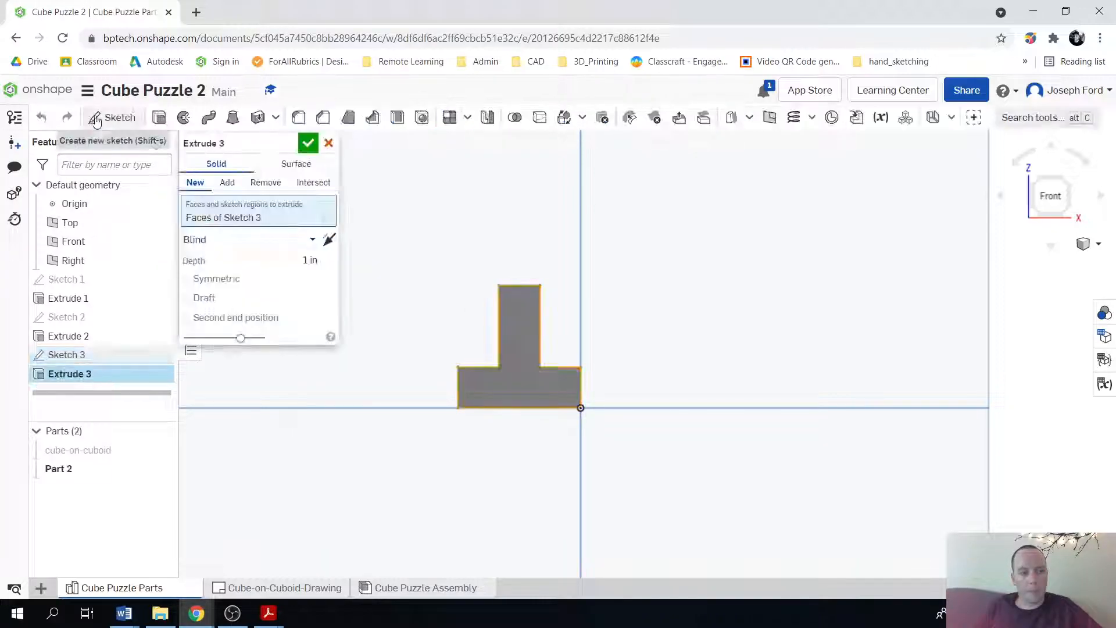
left_click(307, 260)
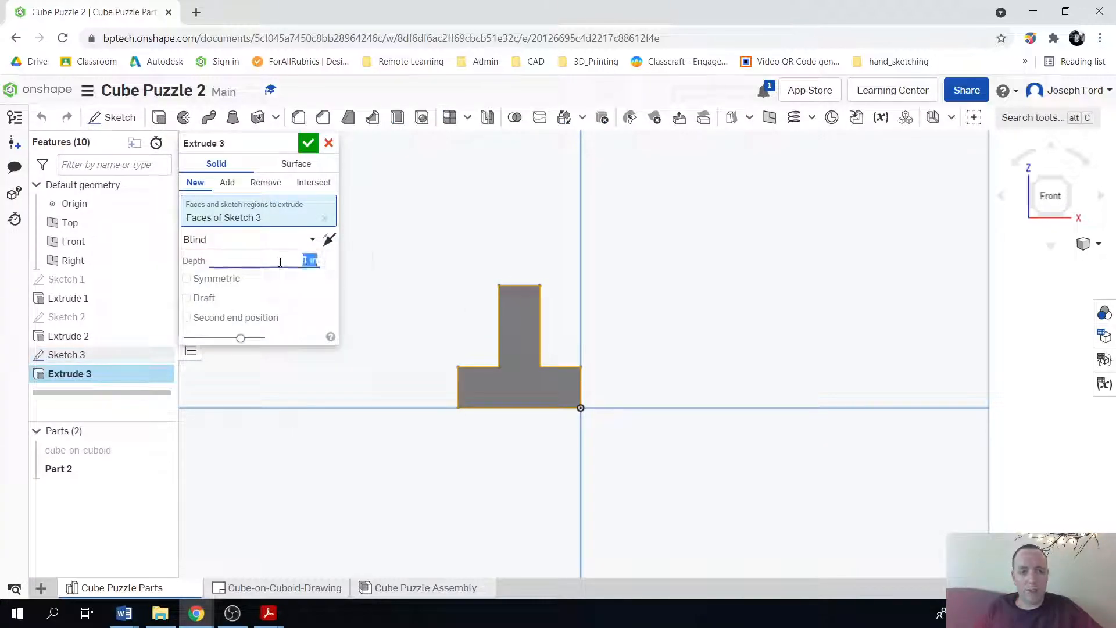
key("BackSpace")
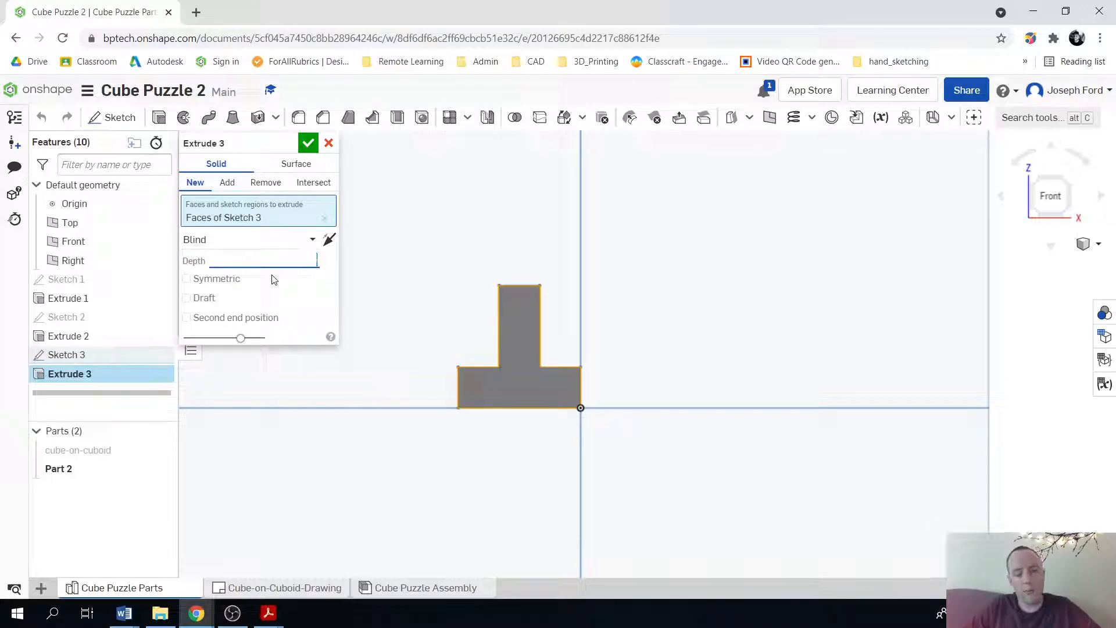
left_click(308, 144)
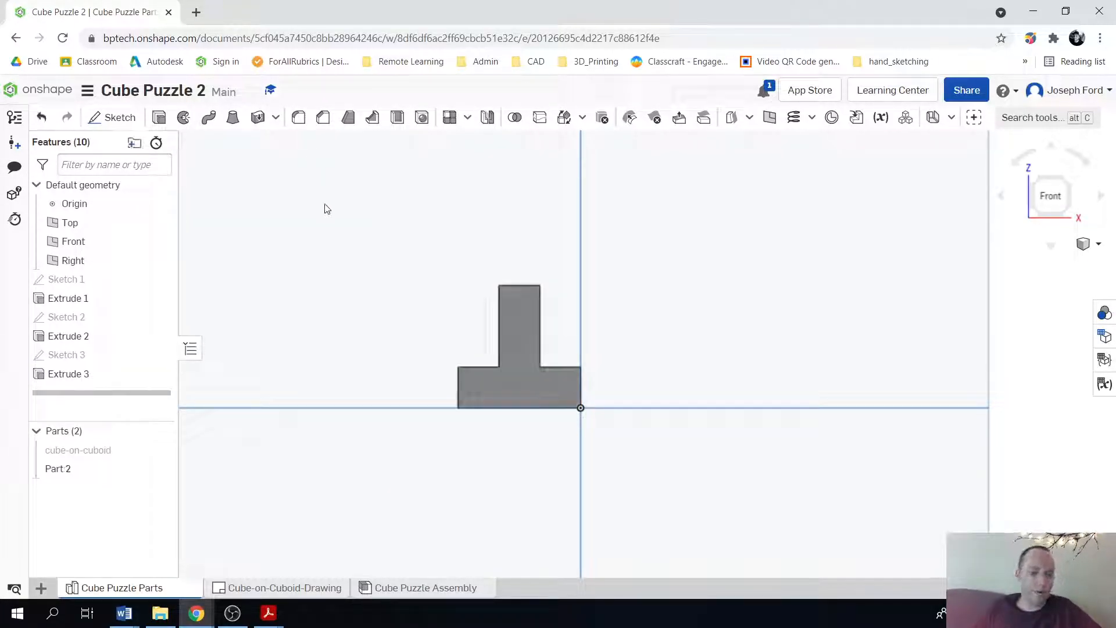
- Rename the extruded T-shaped part as Tblock
right_click_drag(560, 459, 618, 429)
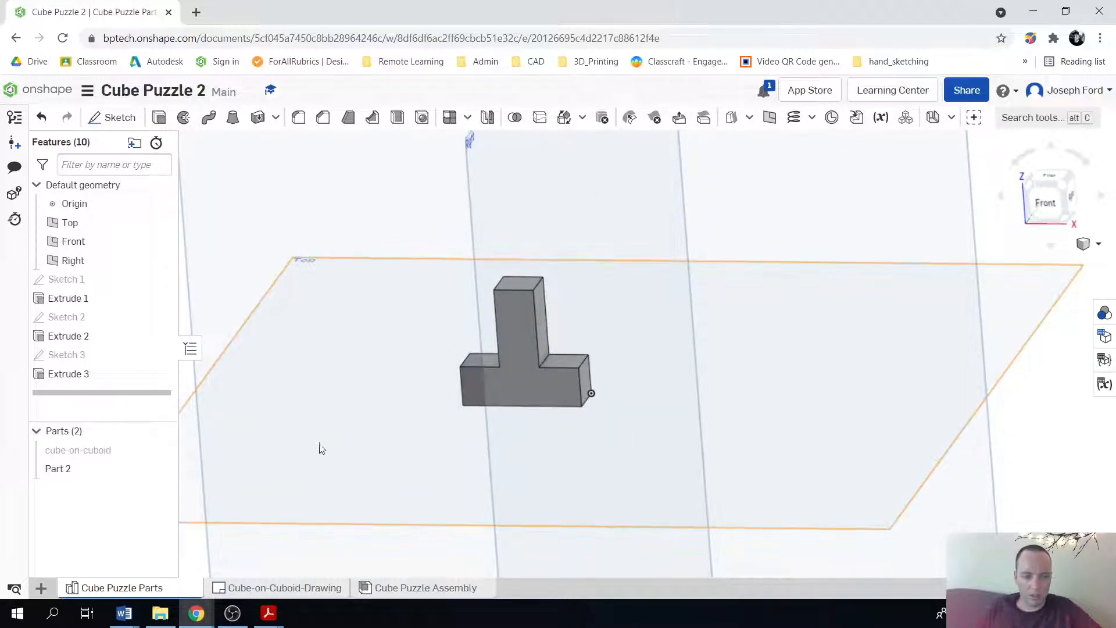
right_click(84, 473)
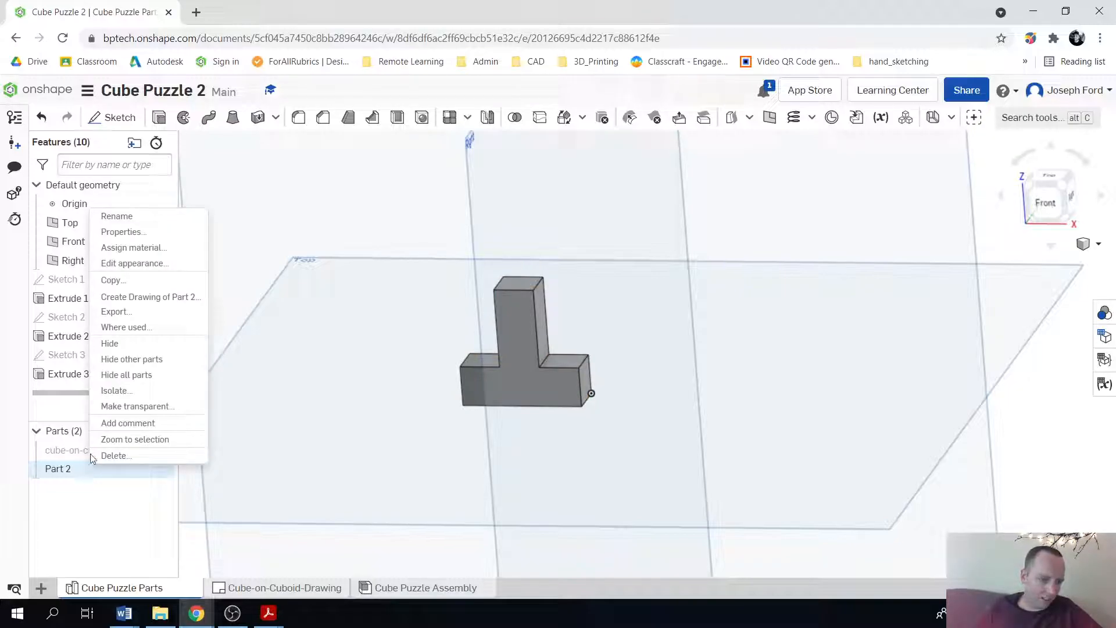
left_click(143, 220)
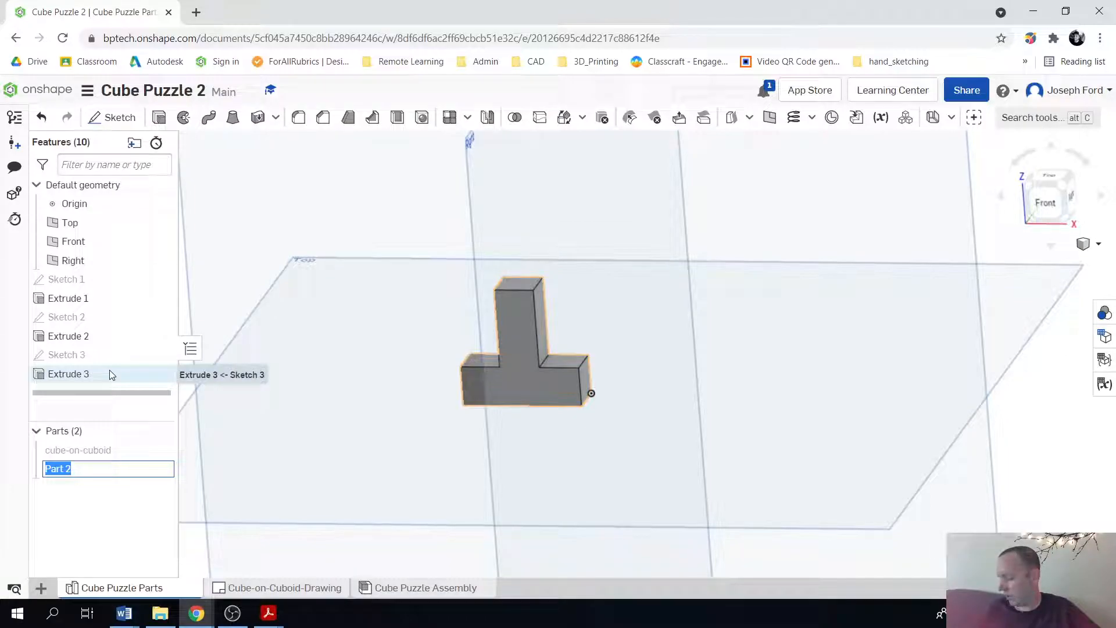
type("Tblock")
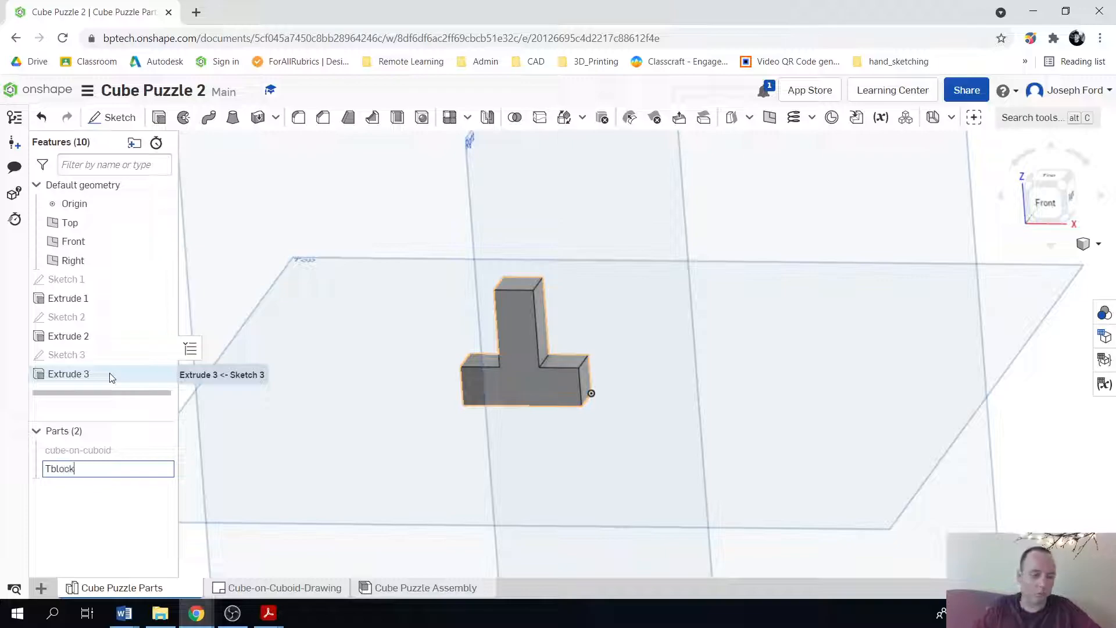
left_click(68, 523)
left_click(63, 473)
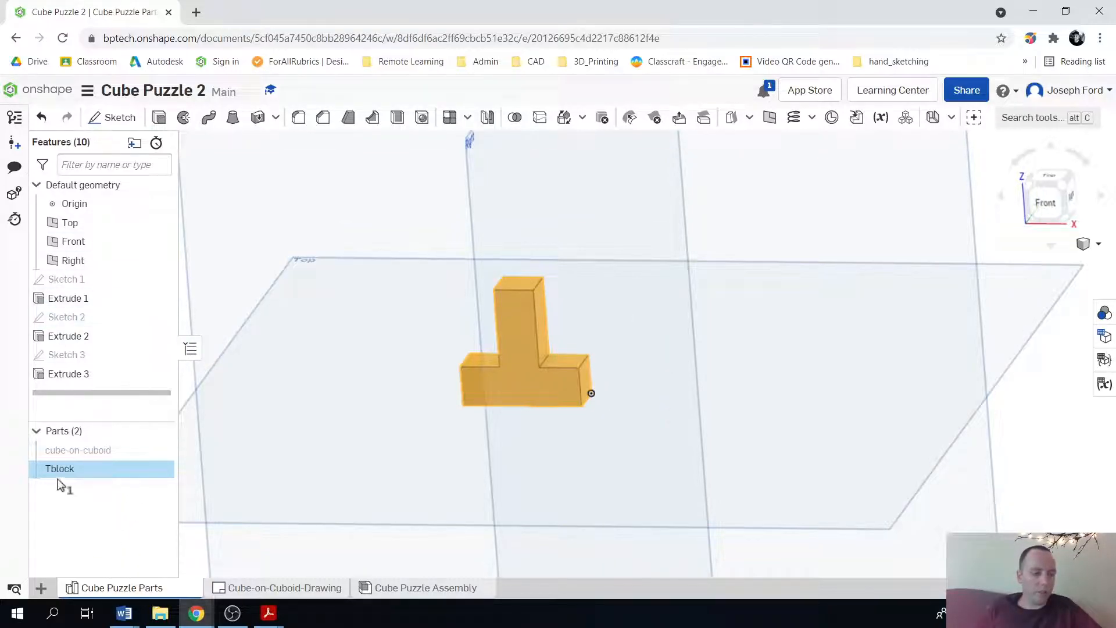
left_click(407, 375)
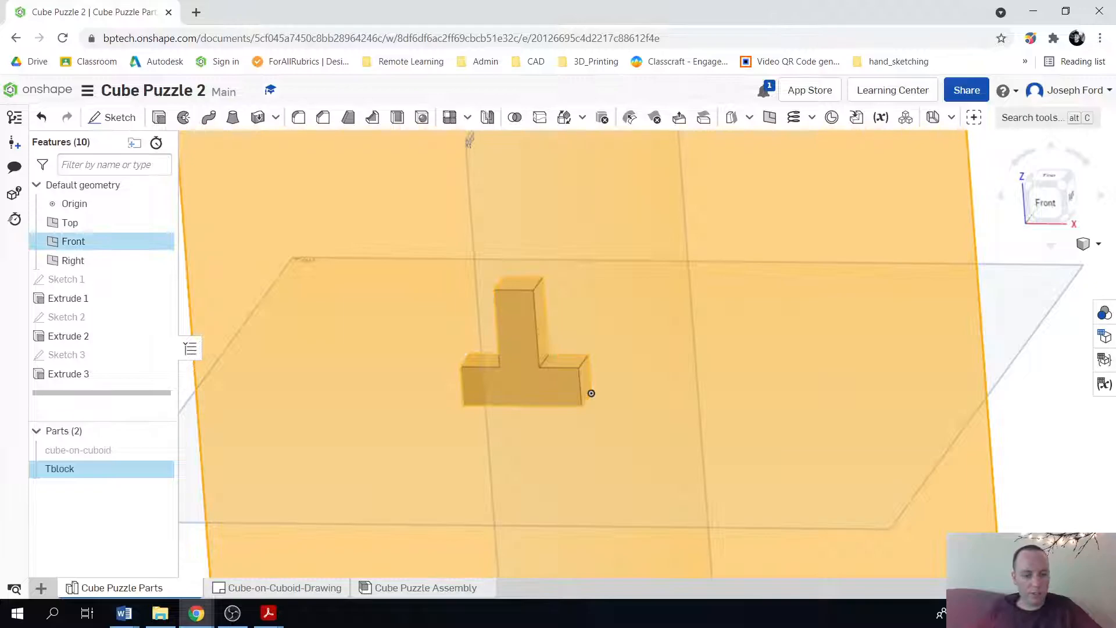
scroll(505, 350, "down", 3)
left_click(265, 322)
scroll(265, 323, "up", 2)
mouse_move(259, 332)
right_mouse_down()
mouse_move(324, 374)
mouse_move(212, 327)
mouse_move(276, 318)
mouse_move(271, 337)
right_mouse_up()
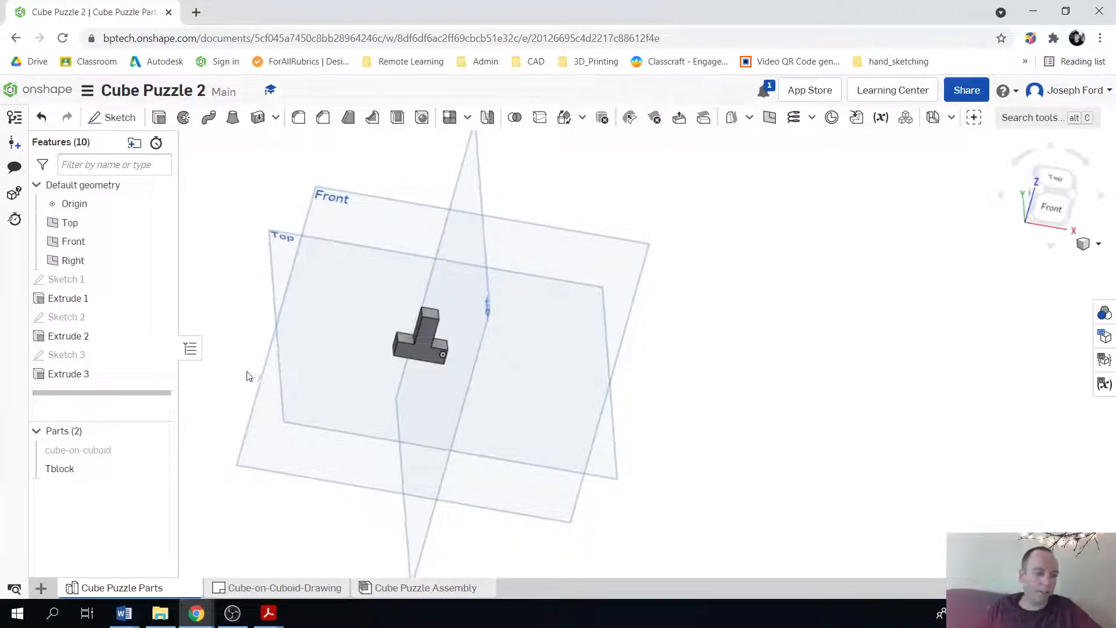
- Create a new drawing from the ANSI_A_INCH.dwt template with no views
left_click(42, 588)
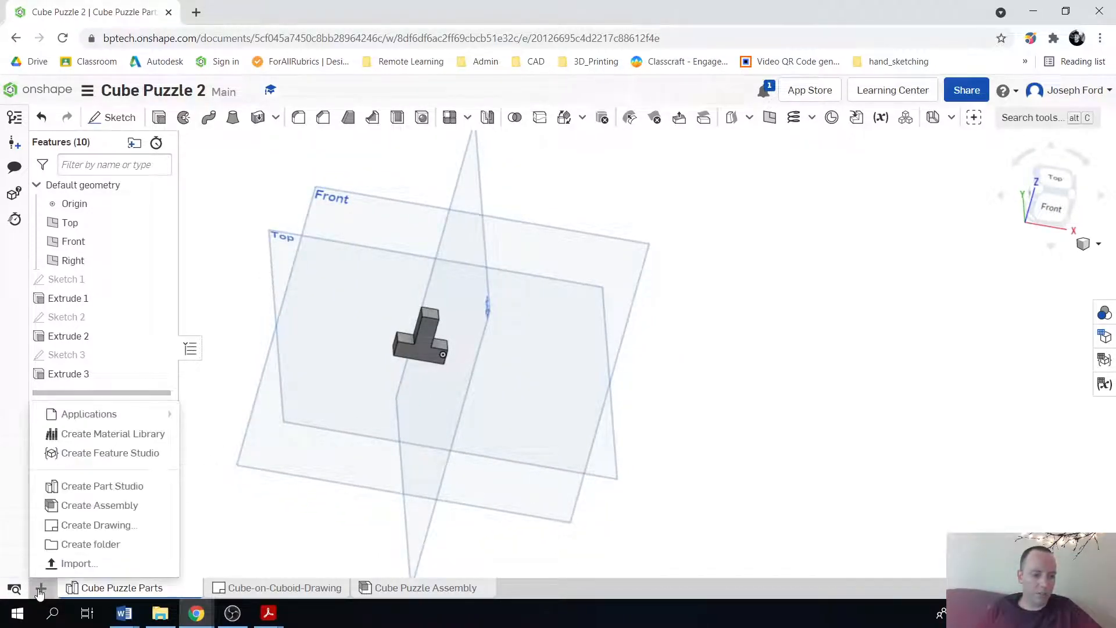
left_click(124, 526)
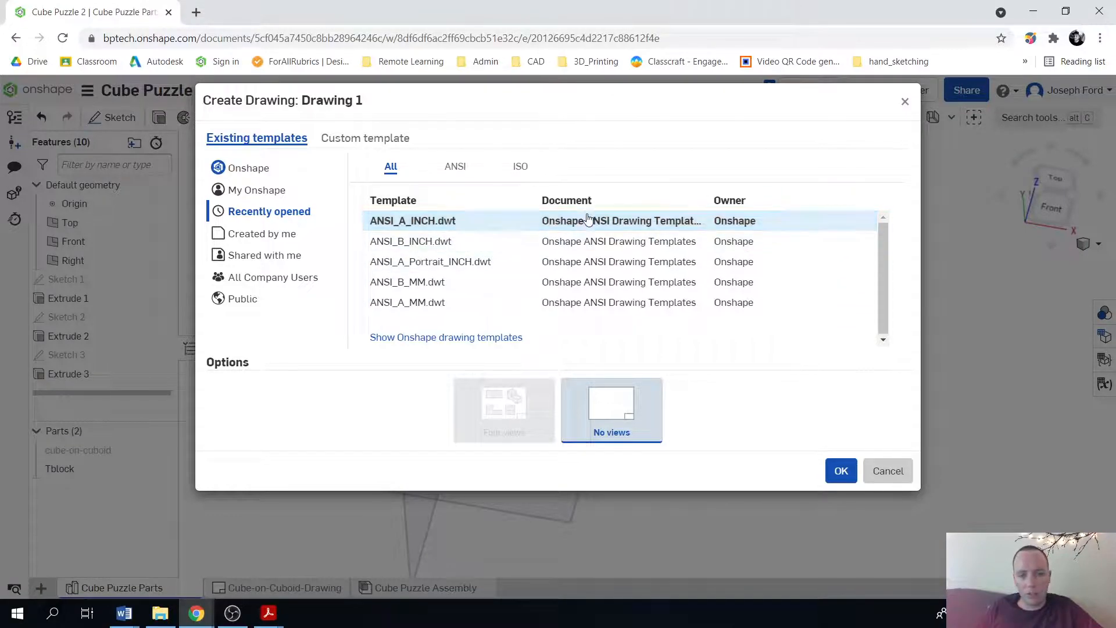
left_click(397, 229)
left_click(842, 473)
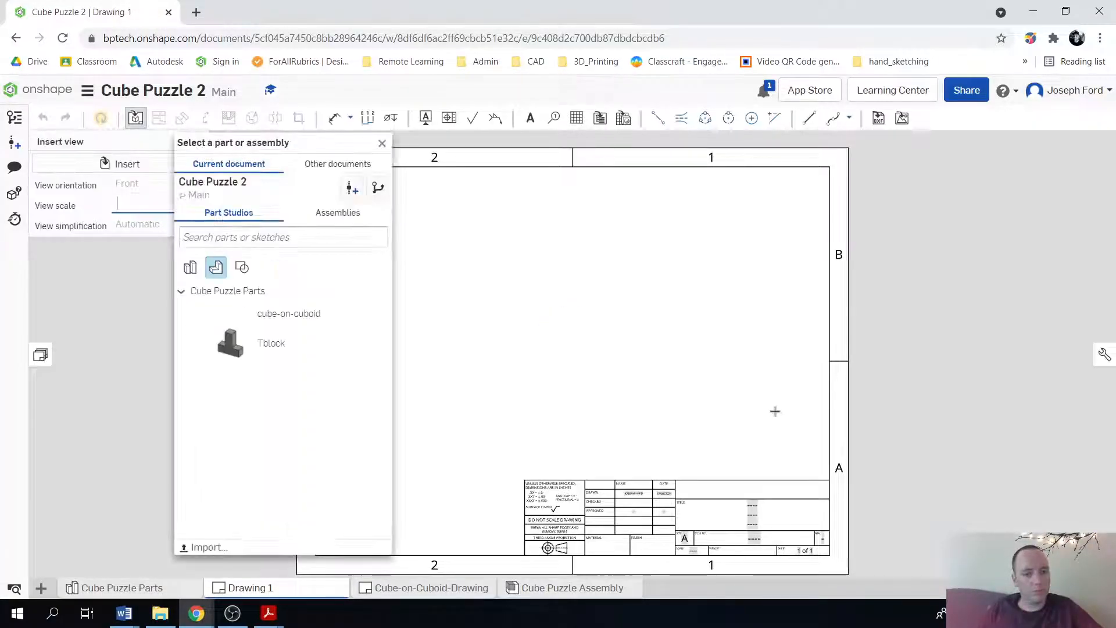
- Insert a front view of Tblock at 3:1 scale in the lower-left area of the sheet
left_click(276, 347)
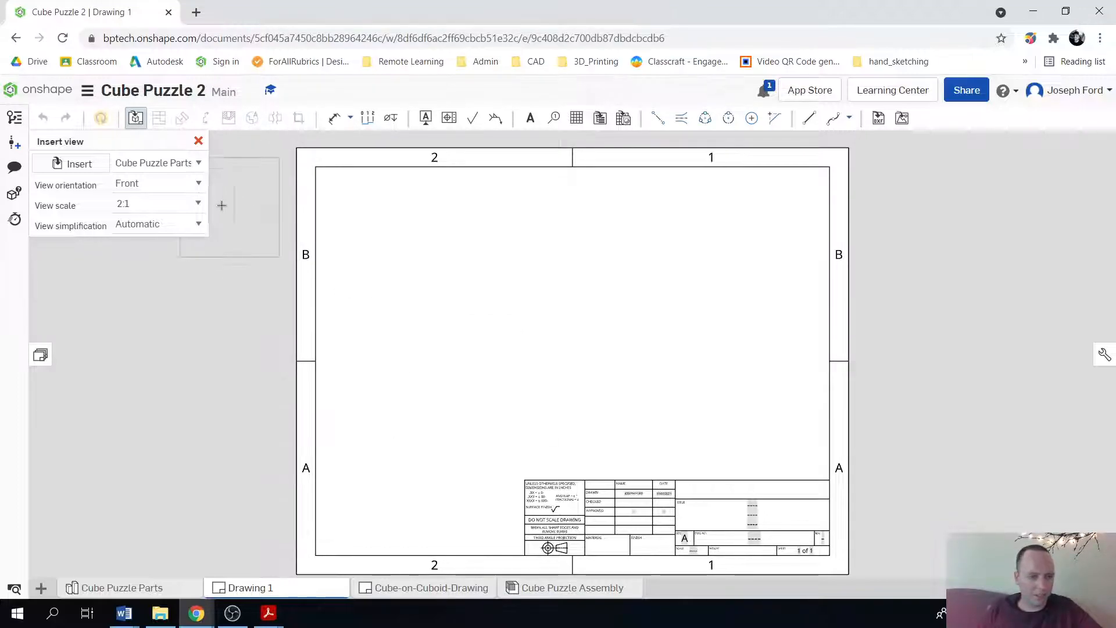
left_click(195, 208)
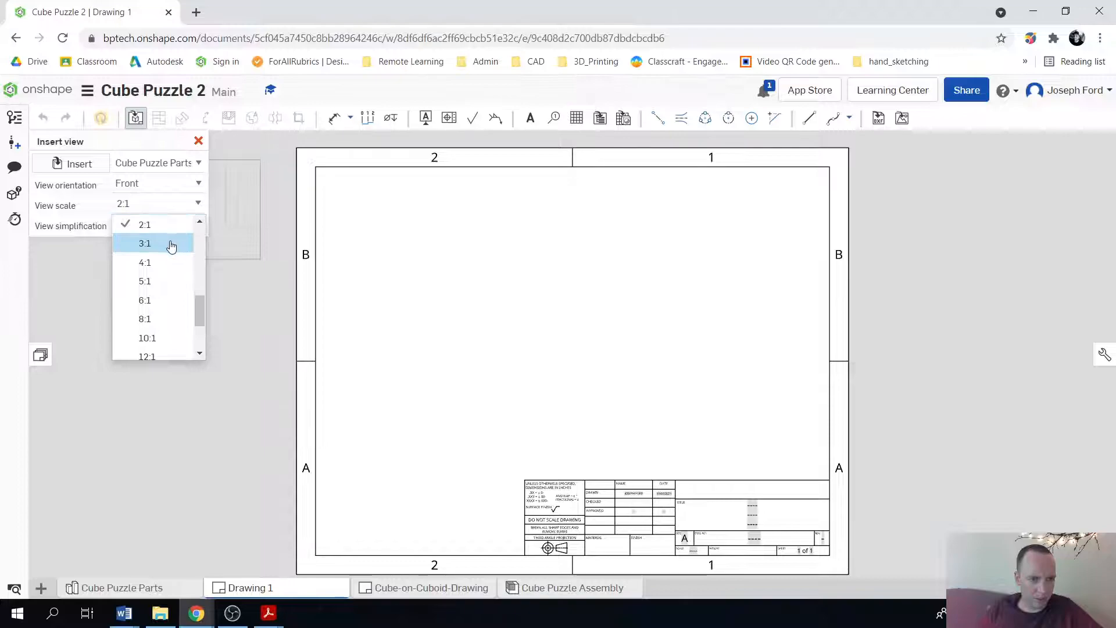
left_click(169, 242)
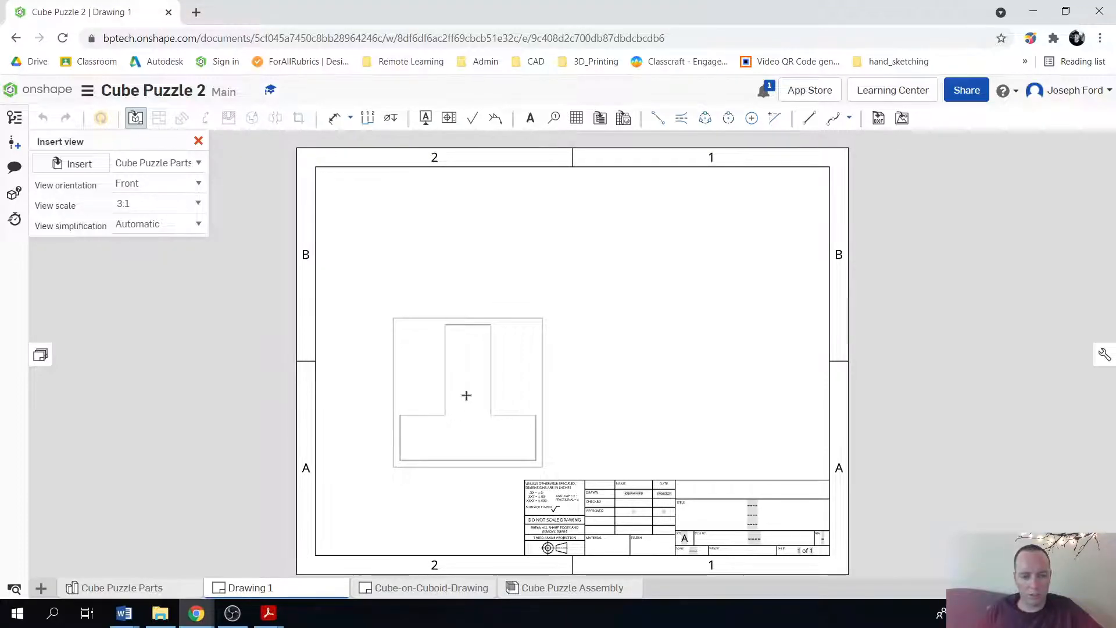
left_click(466, 397)
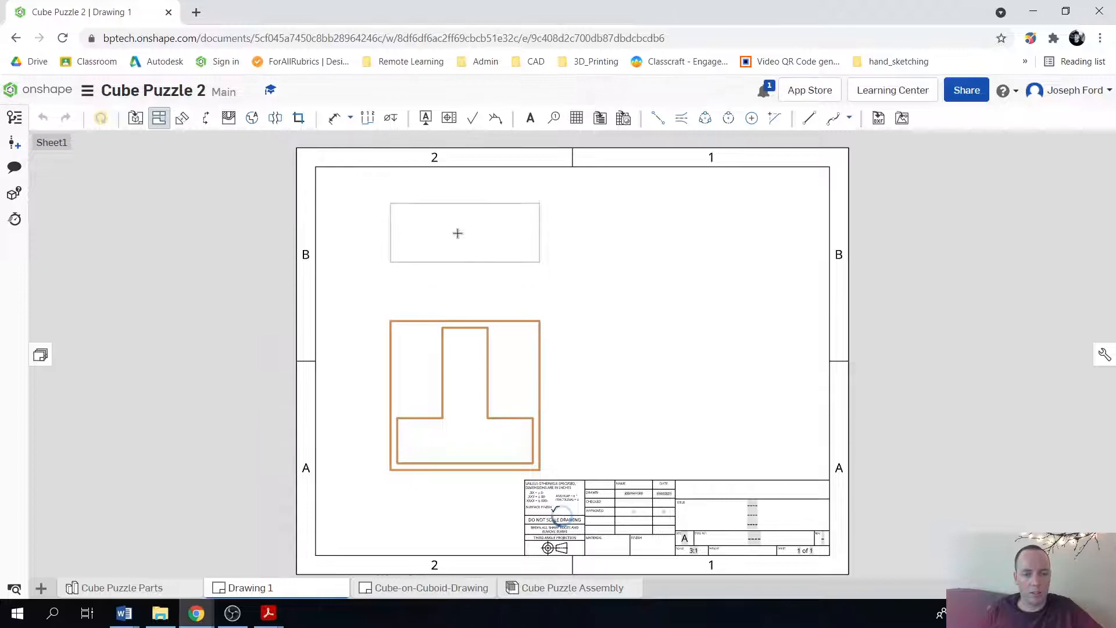
- Project the top, right and isometric views of the T block from its front view
left_click(457, 233)
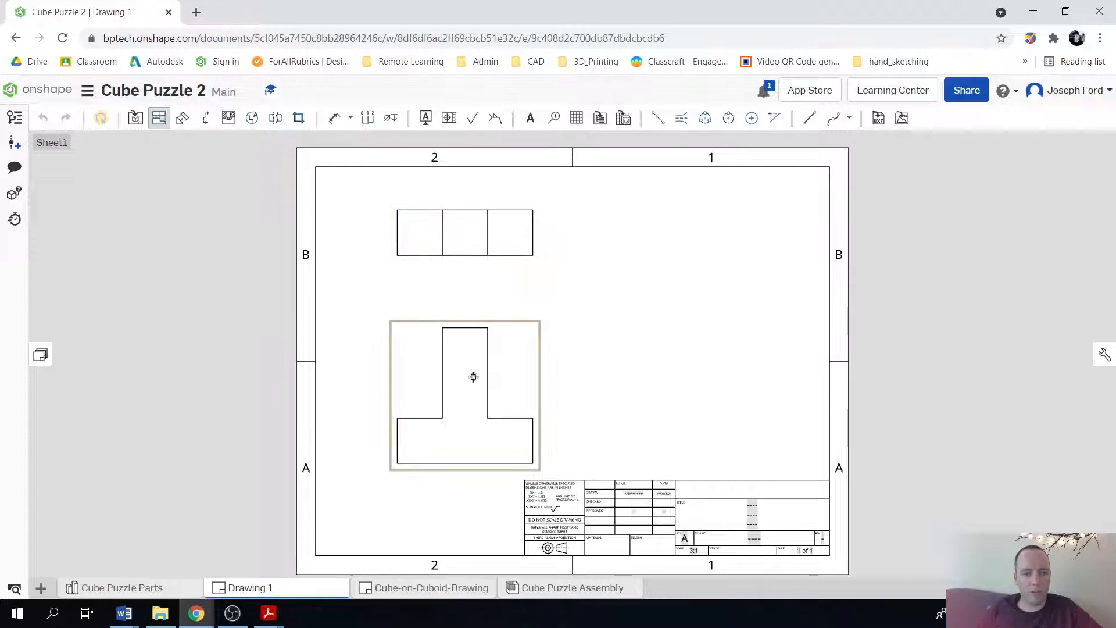
left_click(163, 123)
left_click(474, 397)
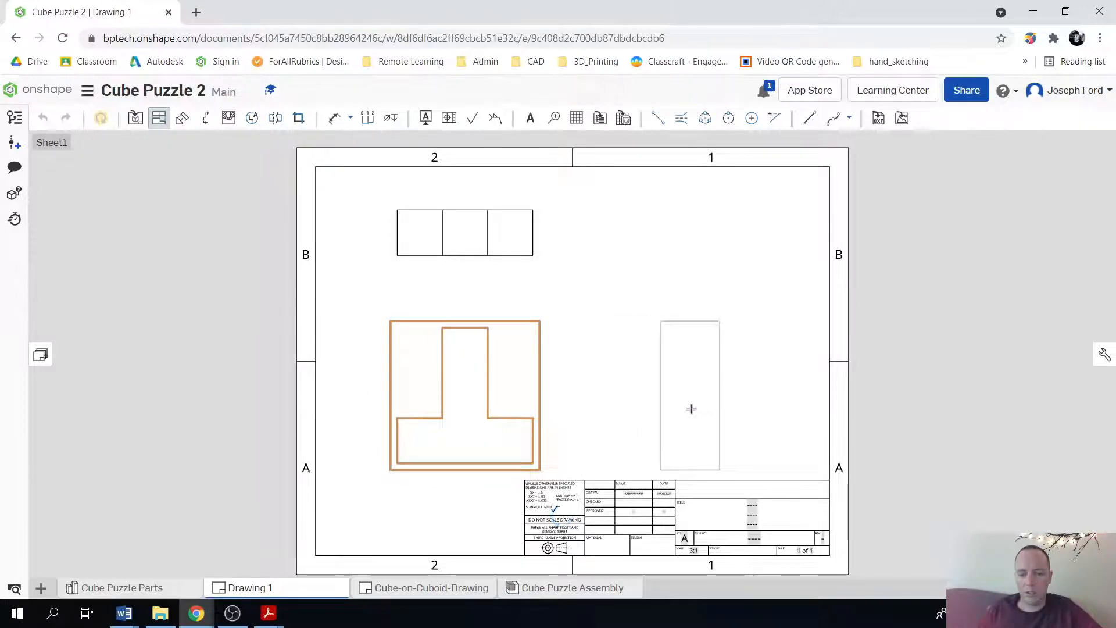
left_click(691, 408)
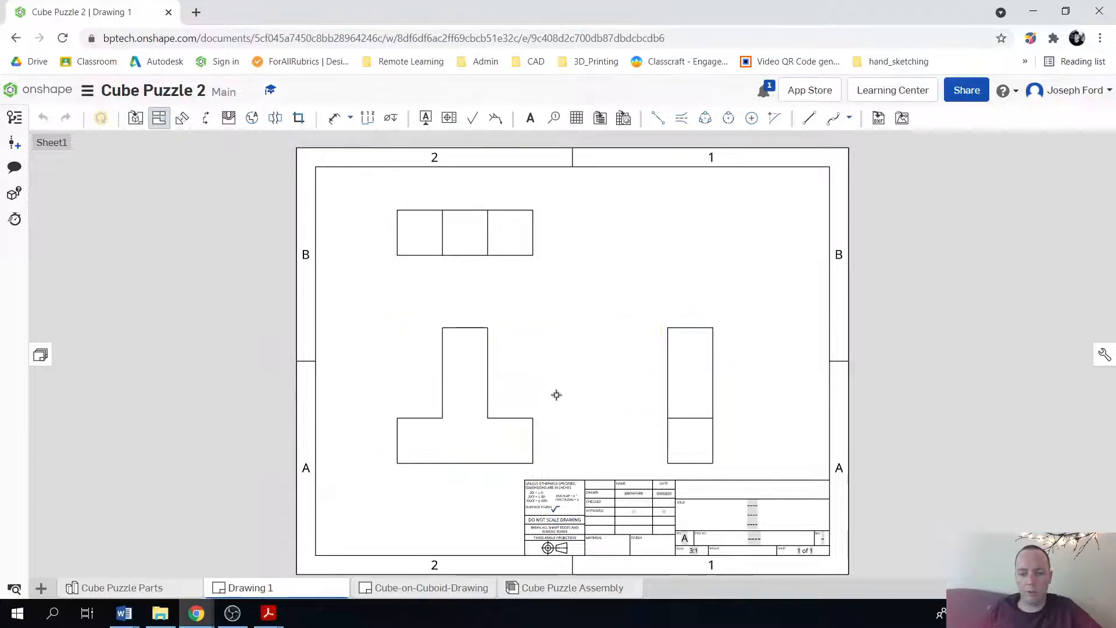
left_click(465, 422)
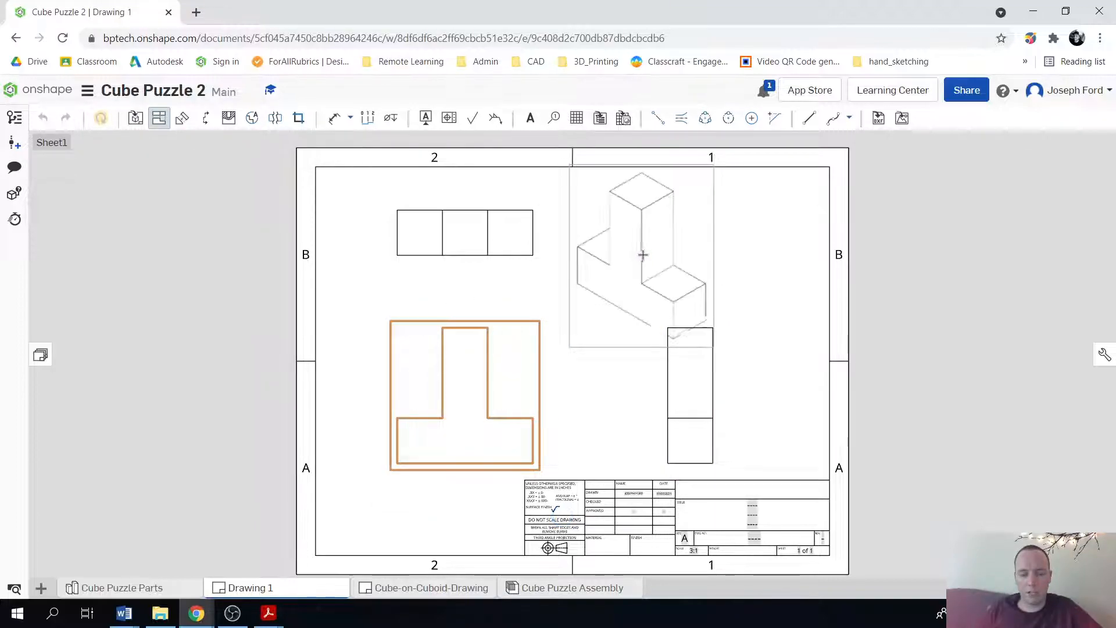
left_click(643, 255)
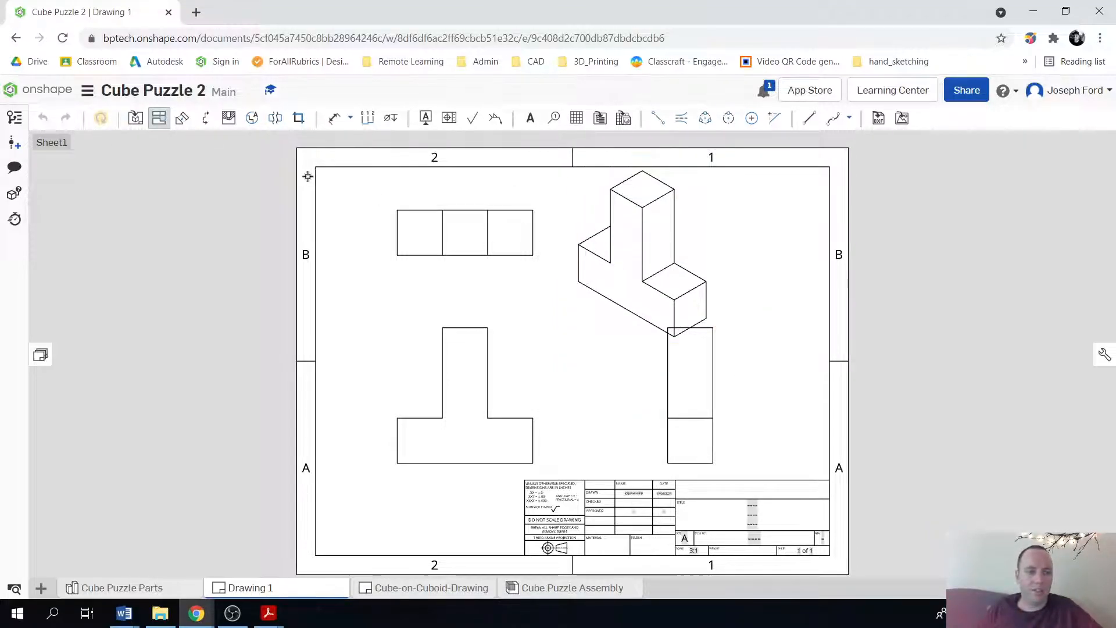
left_click(160, 124)
left_click(602, 251)
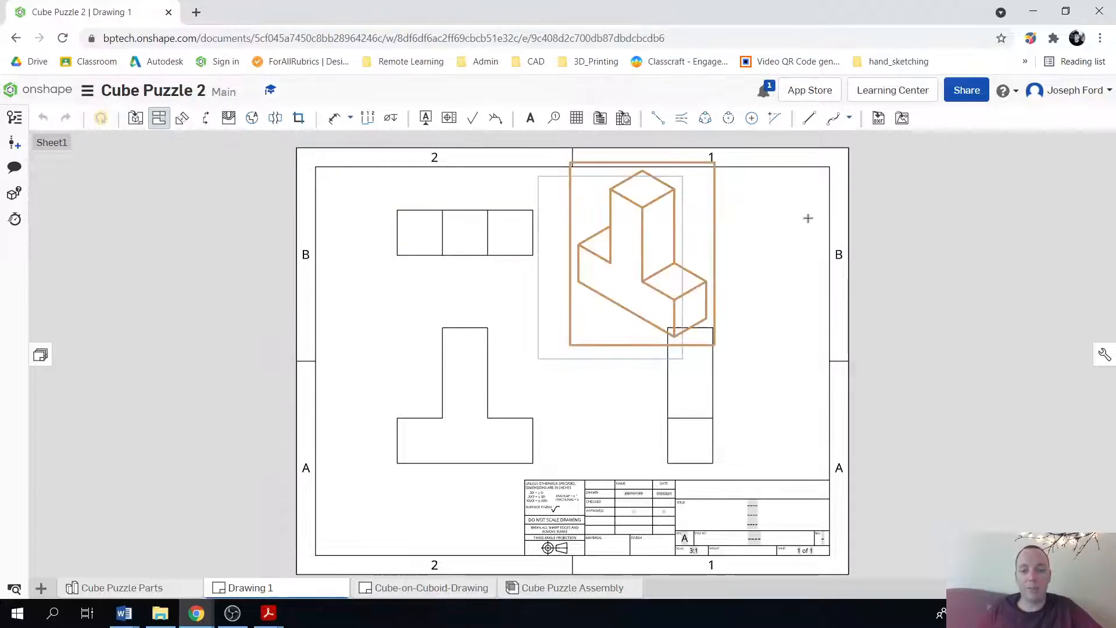
key("Escape")
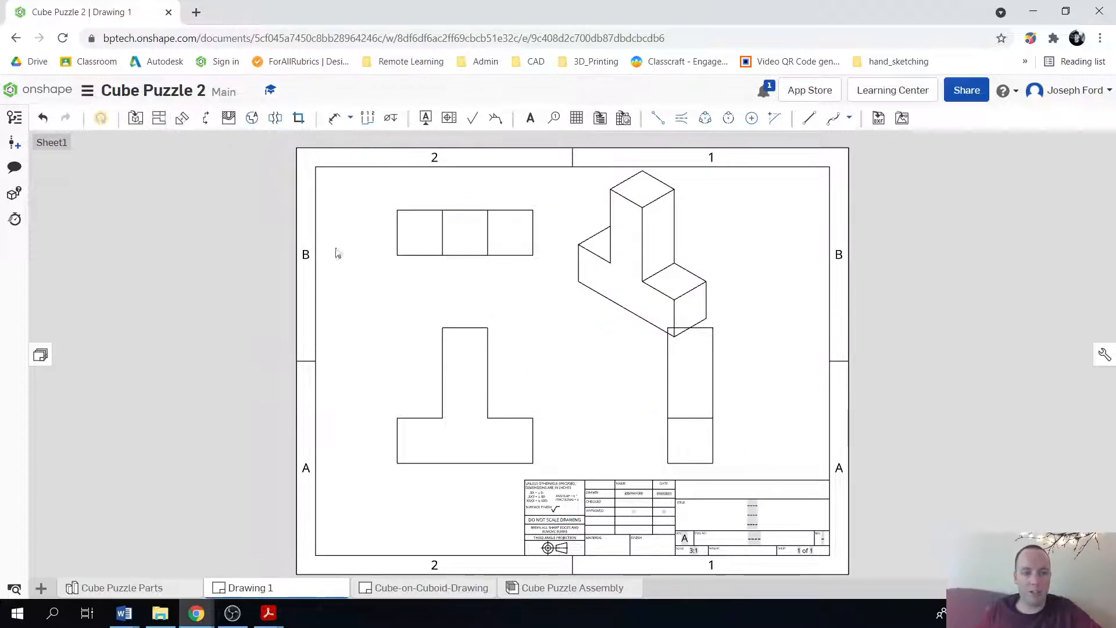
- Move the isometric view to the sheet's upper-right corner, and shift the front and side views slightly up with the side view closer to the front
left_click_drag(624, 271, 735, 266)
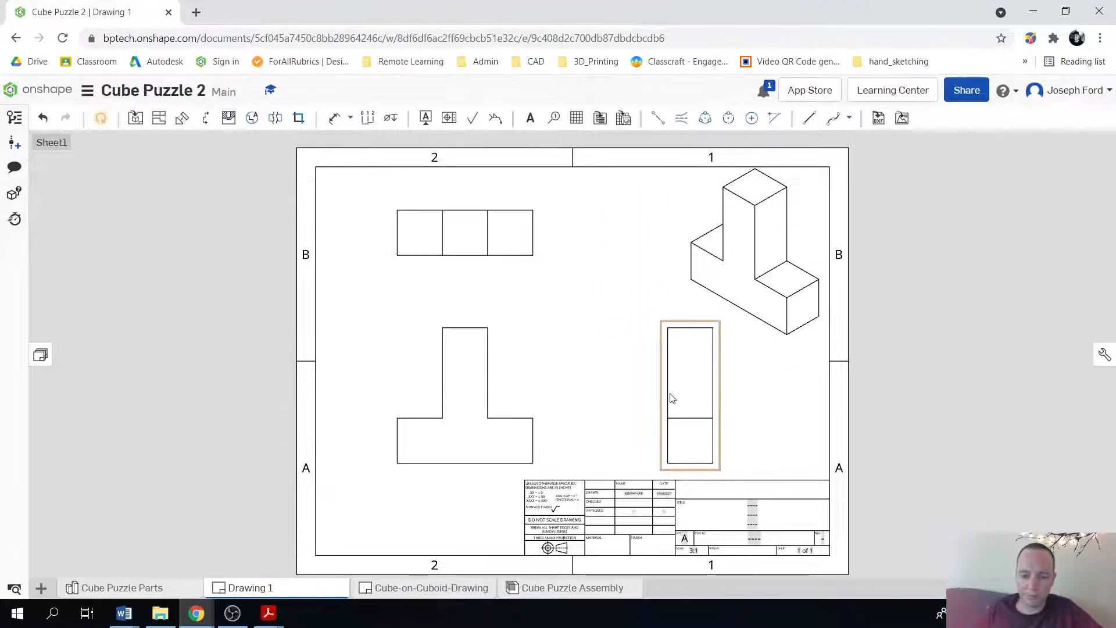
left_click_drag(672, 403, 644, 396)
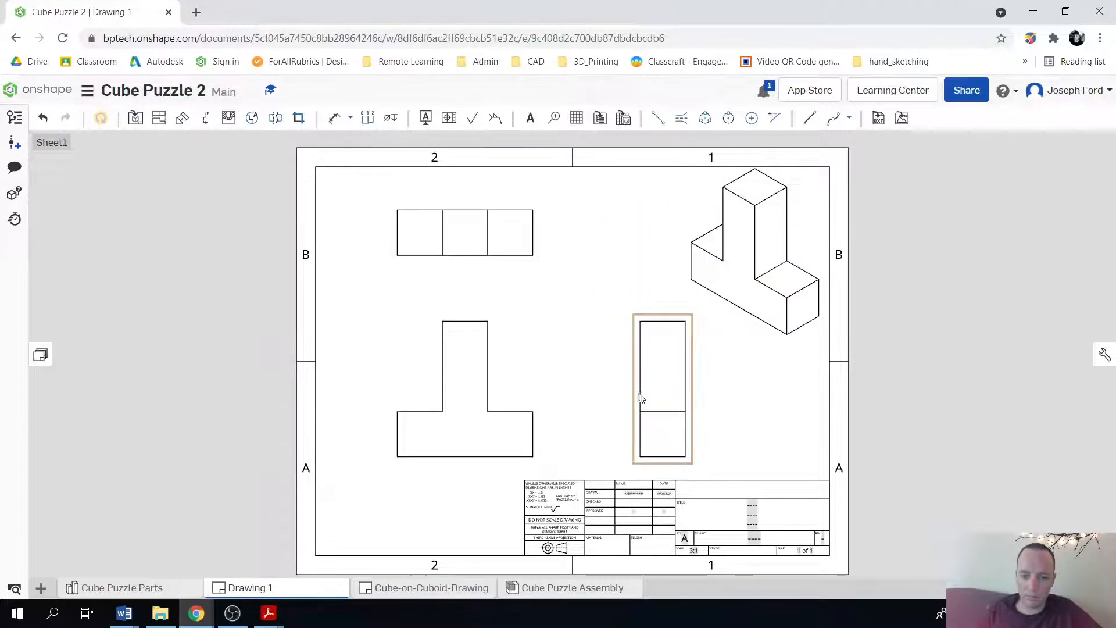
left_click_drag(452, 409, 451, 401)
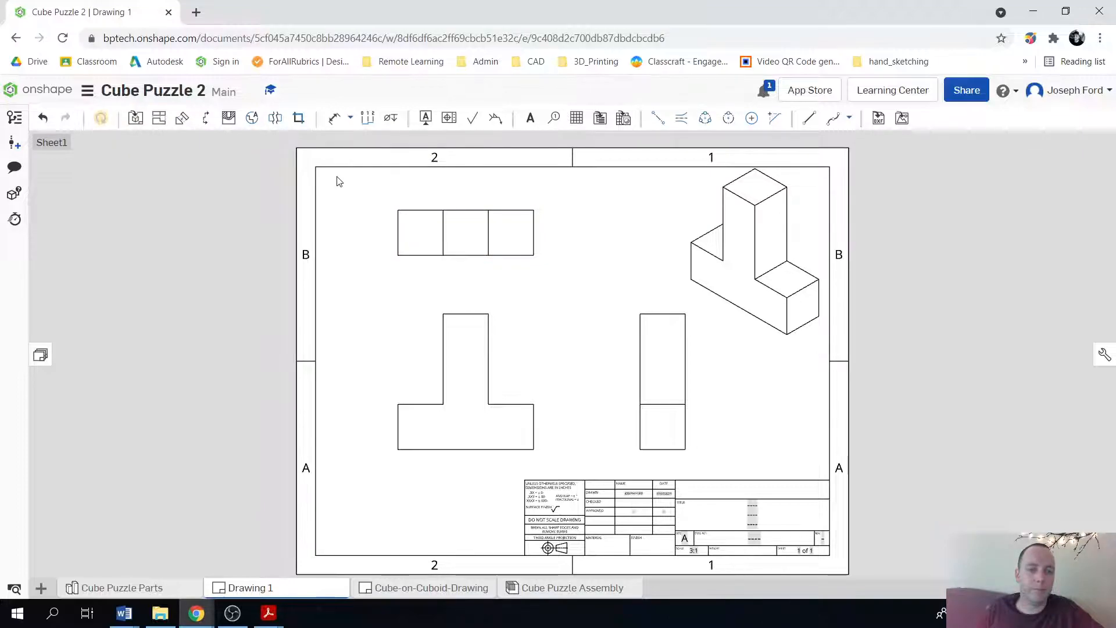
- Dimension the depth of the top view along its left edge, placing the dimension to the left of the view
key("d")
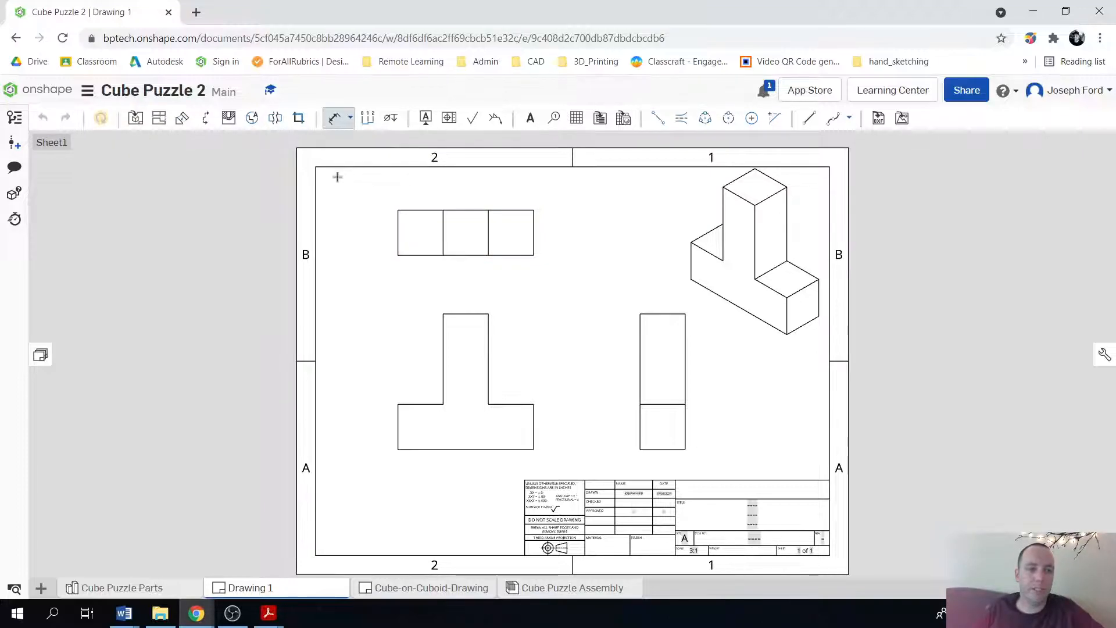
left_click(397, 231)
left_click(360, 232)
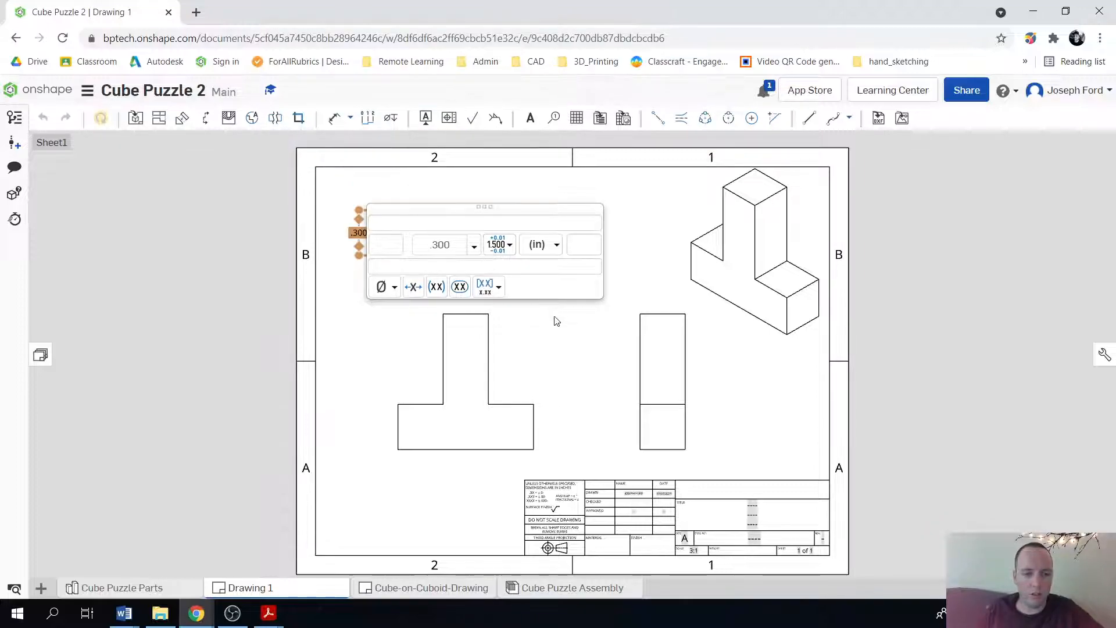
left_click(606, 294)
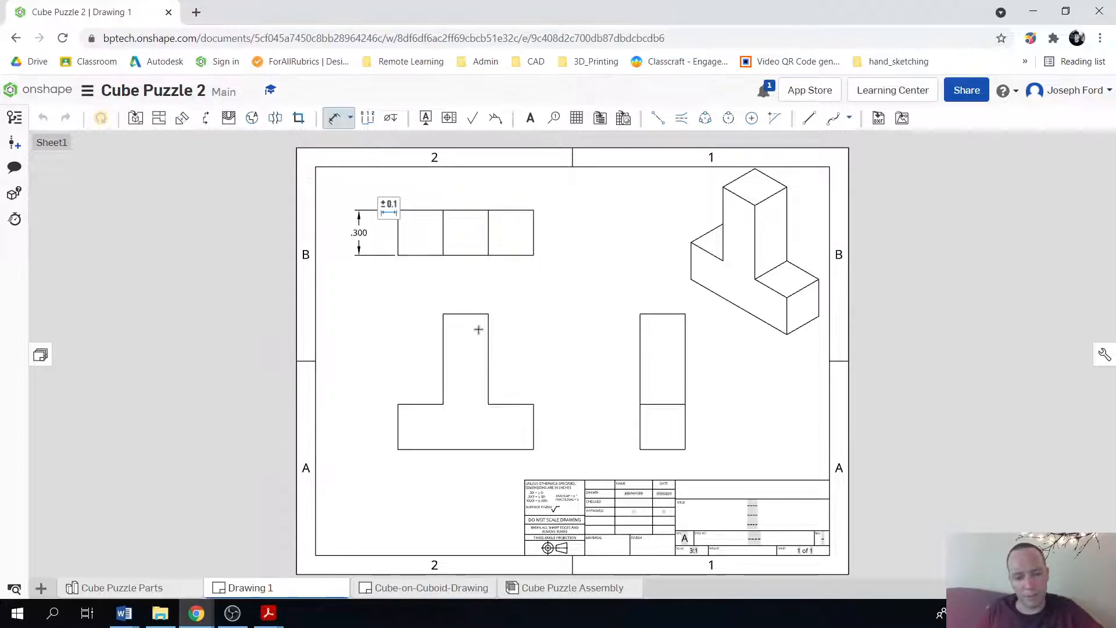
- Dimension the front view's overall base width, base height, stem height and right shoulder width
left_click(460, 449)
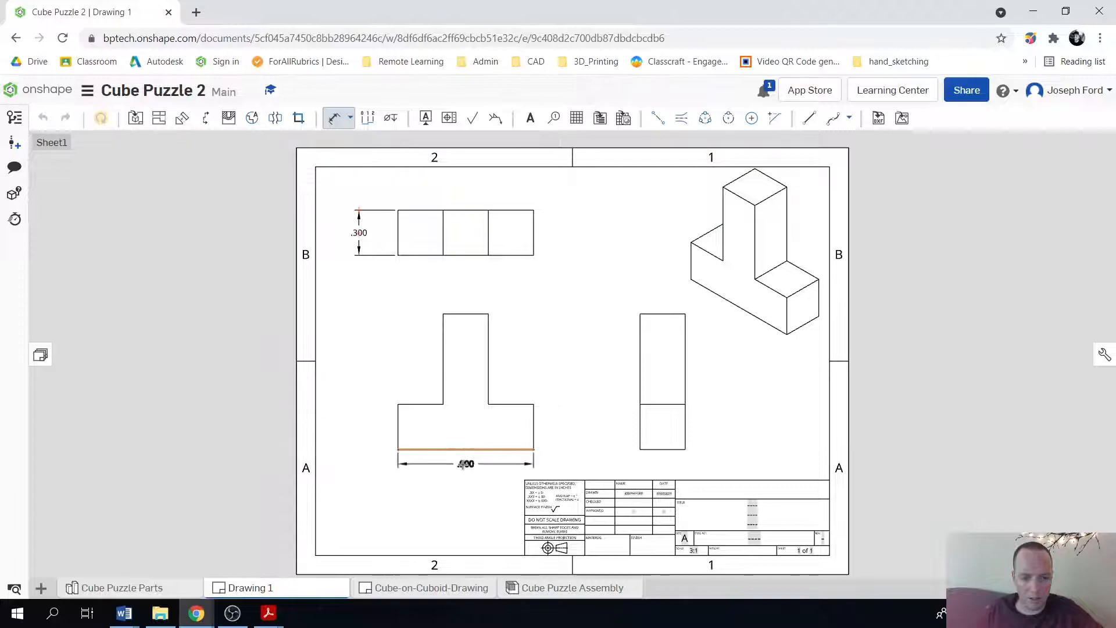
left_click(463, 465)
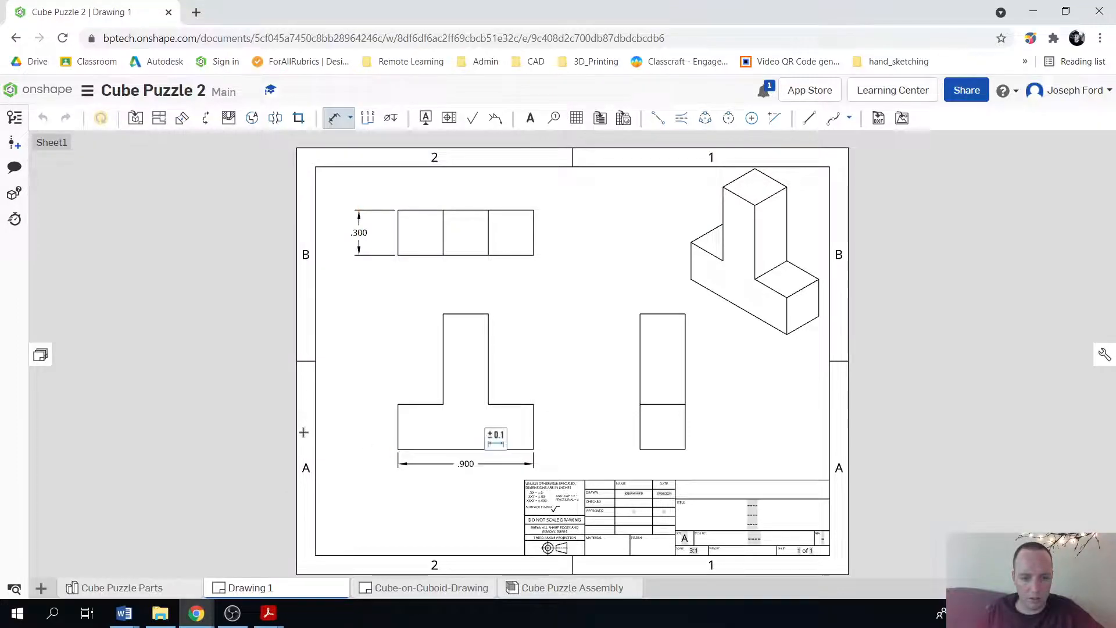
left_click(394, 425)
left_click(376, 426)
left_click(441, 362)
left_click(424, 360)
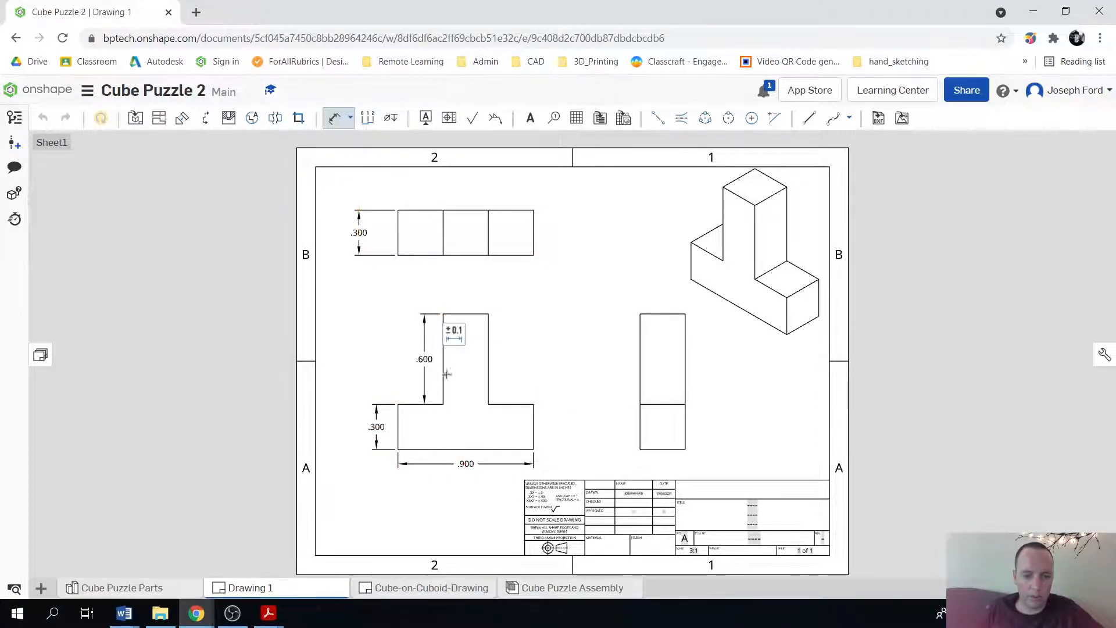
left_click(509, 403)
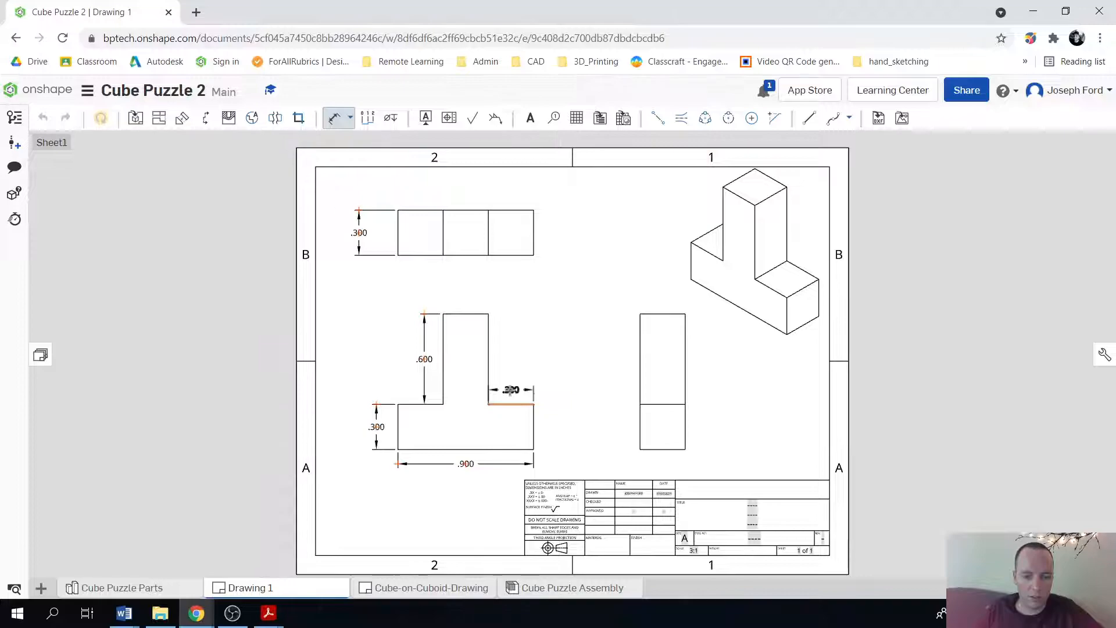
left_click(512, 389)
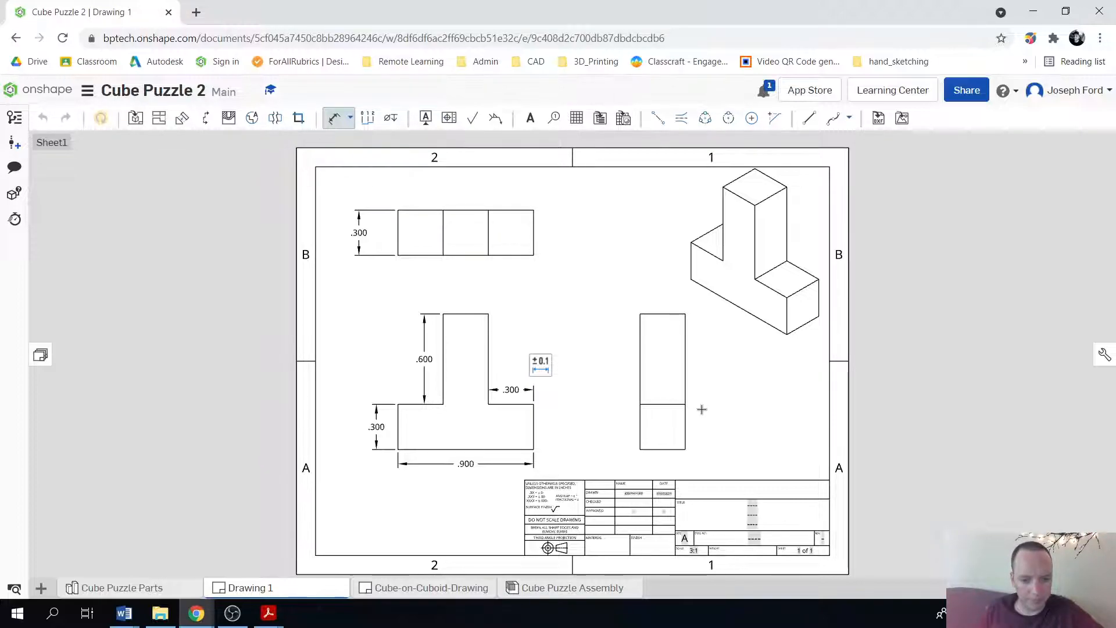
- Dimension the side view's overall height between its bottom and top edges, placing it to the left of the view
left_click(667, 449)
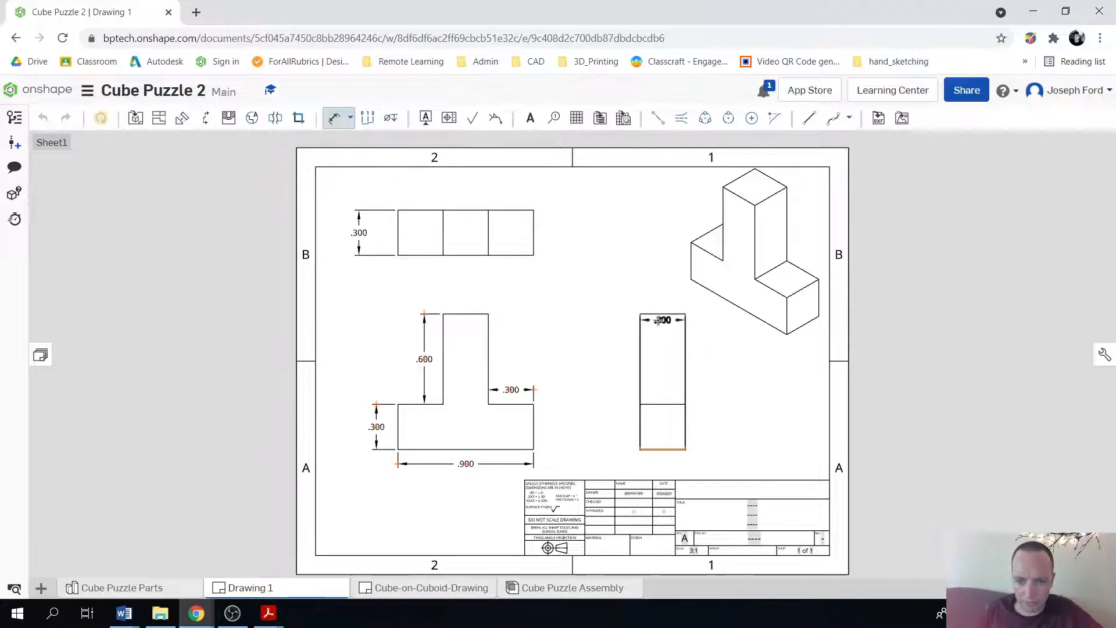
left_click(662, 315)
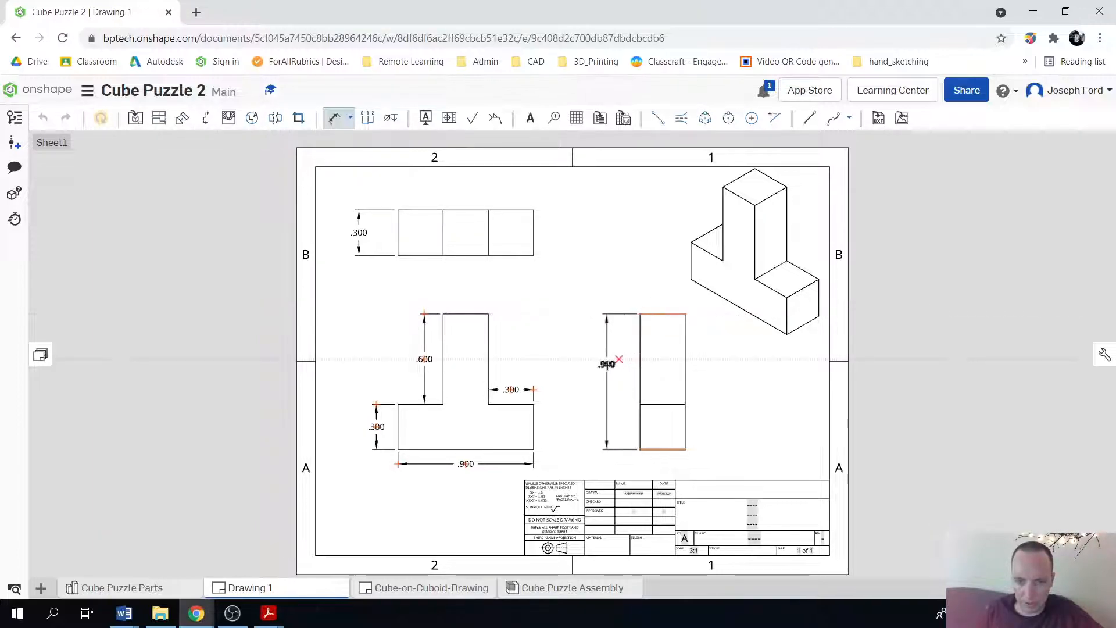
left_click(605, 381)
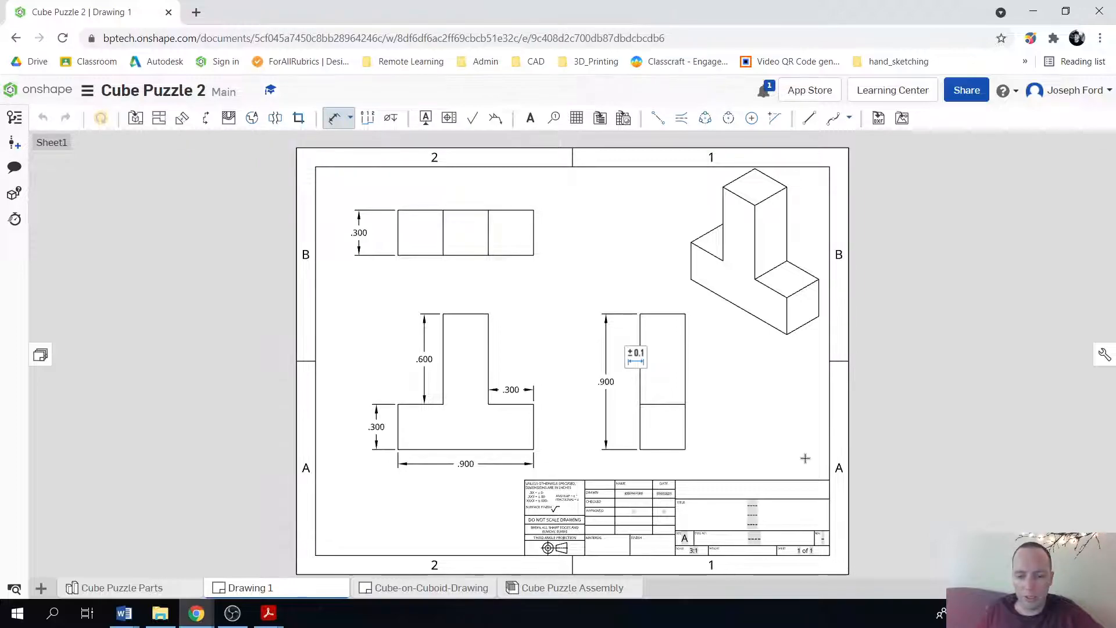
- Fill in the title block's first title line as Cube Puzzle, checking the Cube-on-Cuboid drawing for the wording
scroll(705, 566, "up", 2)
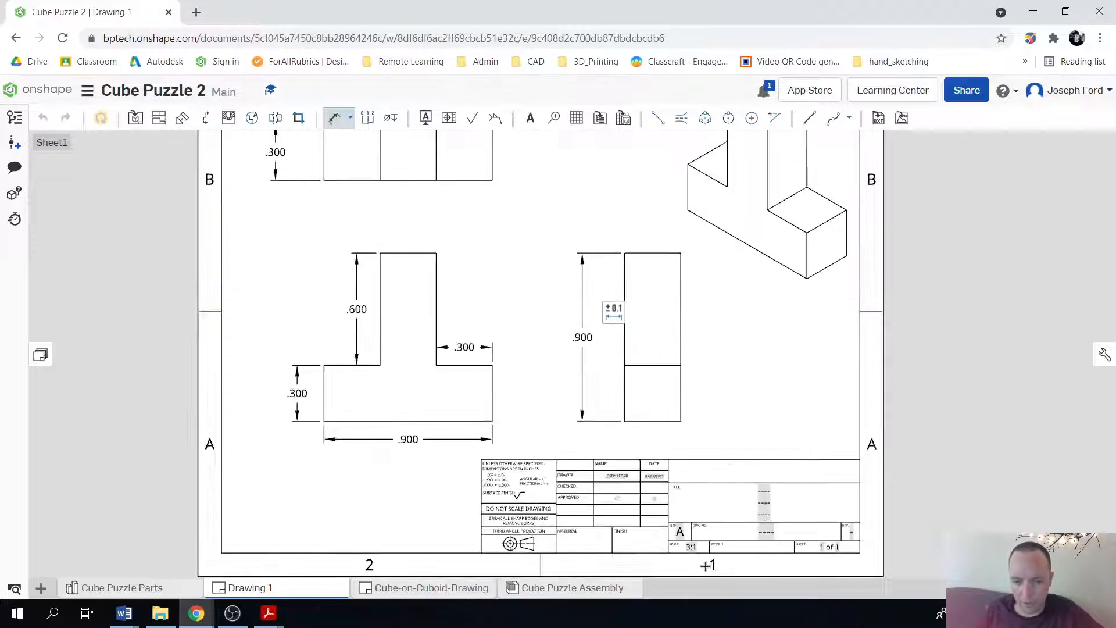
scroll(706, 565, "down", 2)
scroll(705, 565, "up", 5)
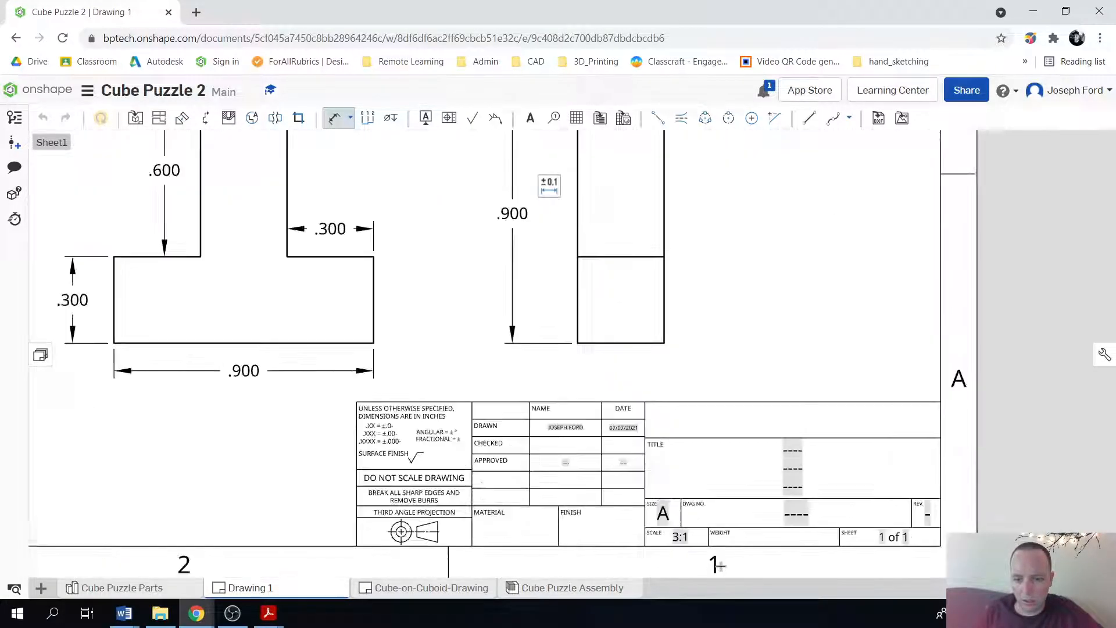
middle_click_drag(715, 533, 688, 518)
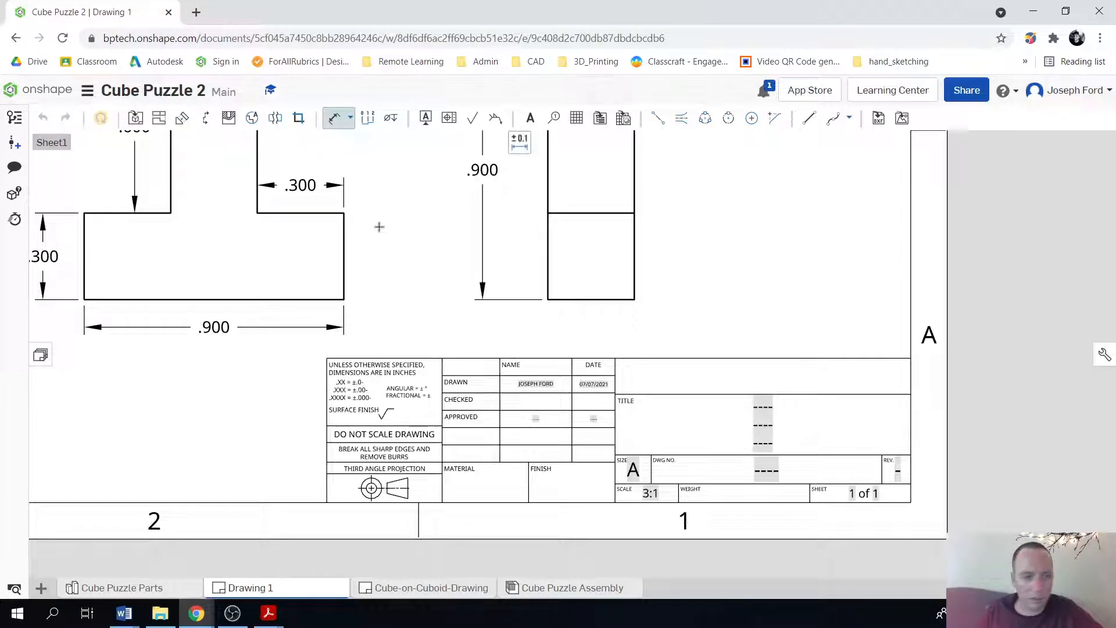
left_click(338, 121)
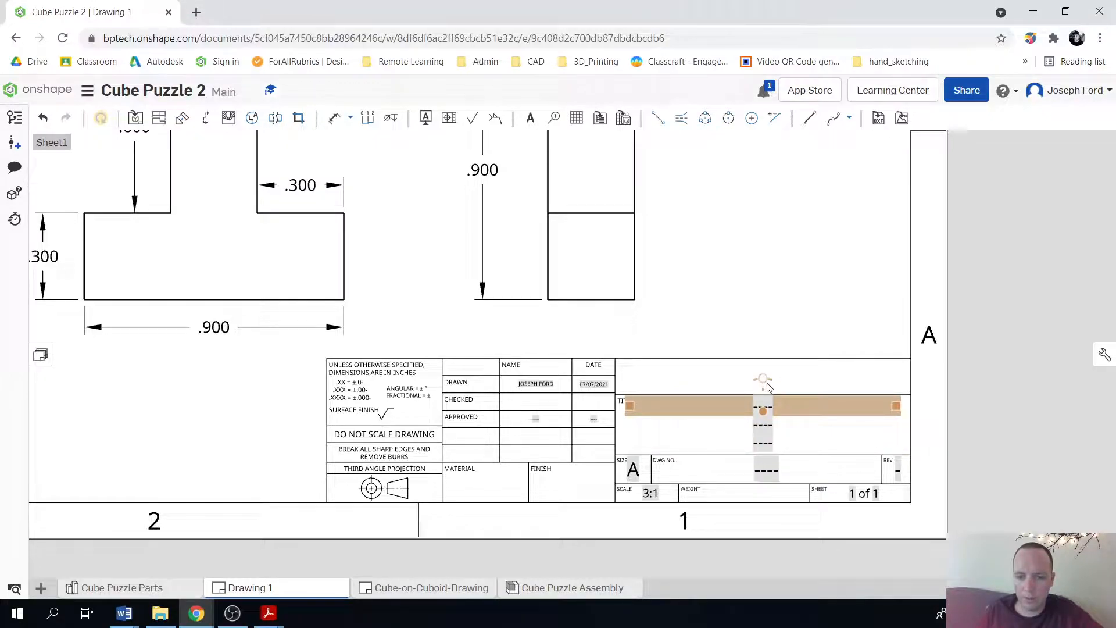
double_click(786, 406)
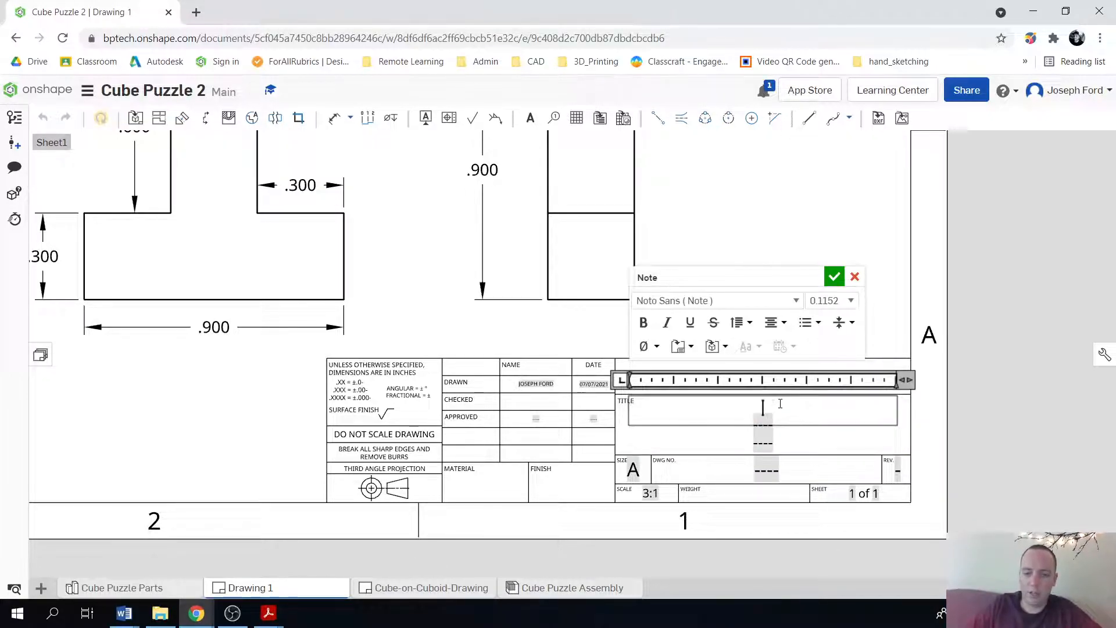
type("T B")
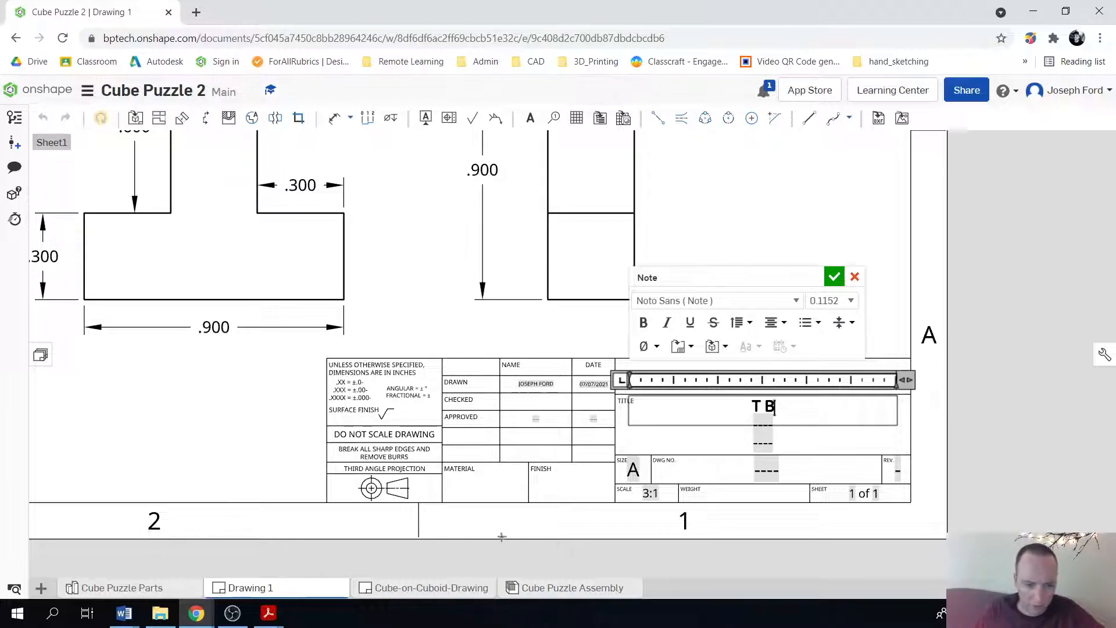
left_click(447, 588)
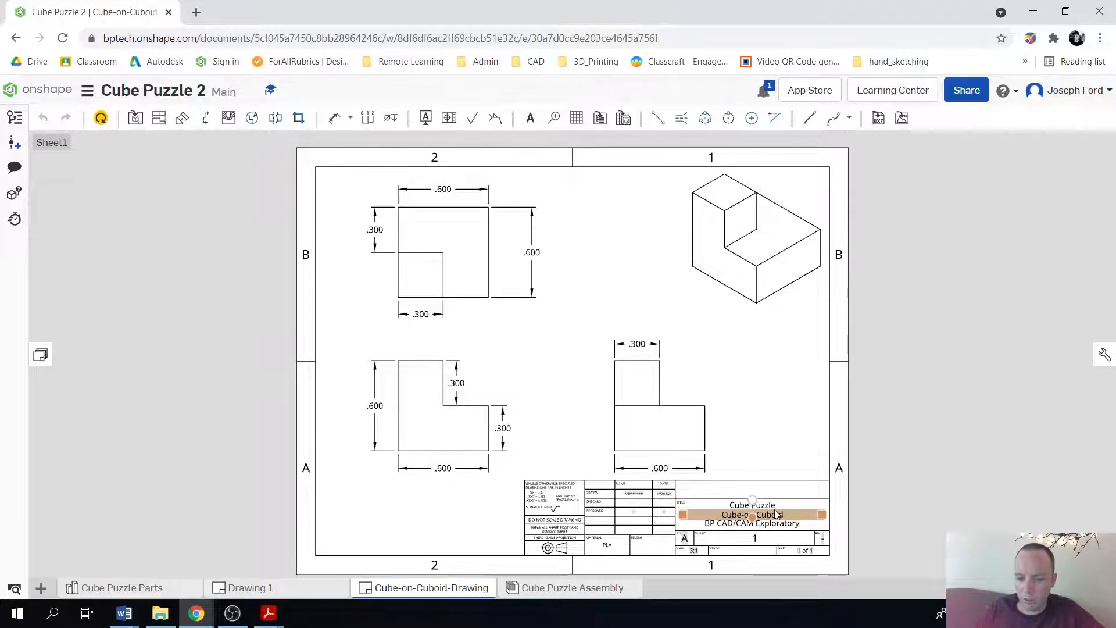
left_click(329, 589)
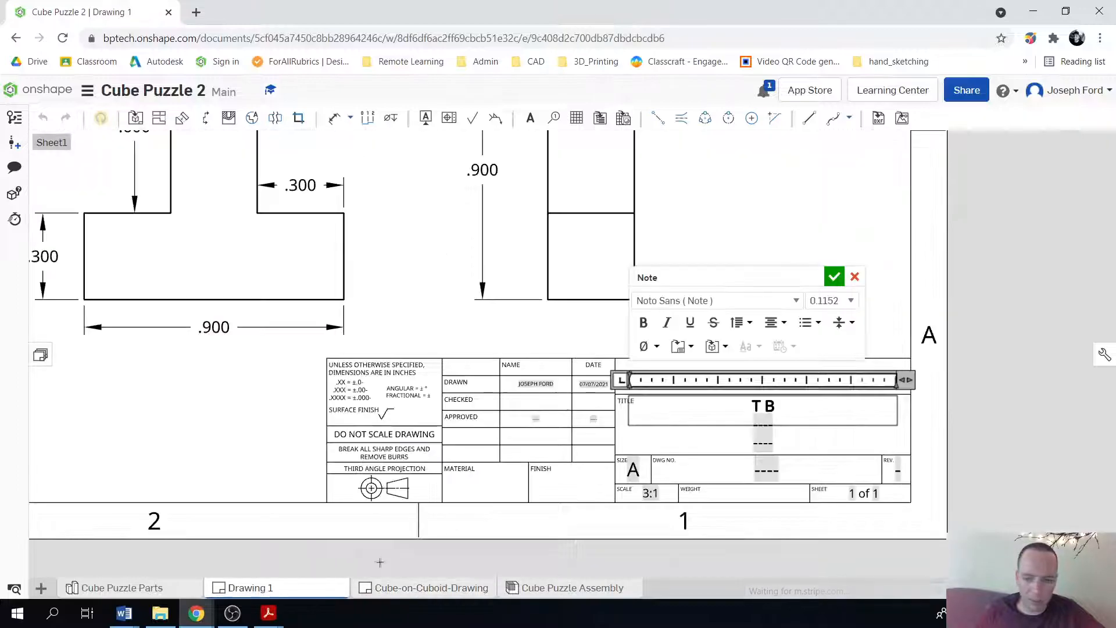
key("BackSpace")
key("BackSpace")
type("Cube Puzzle")
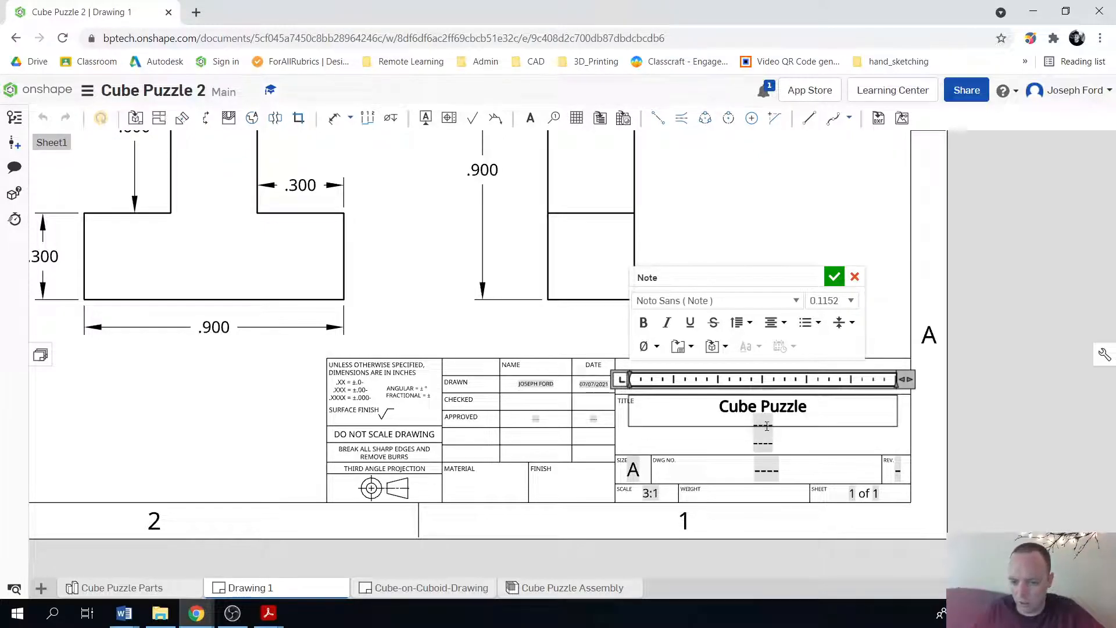
left_click(806, 434)
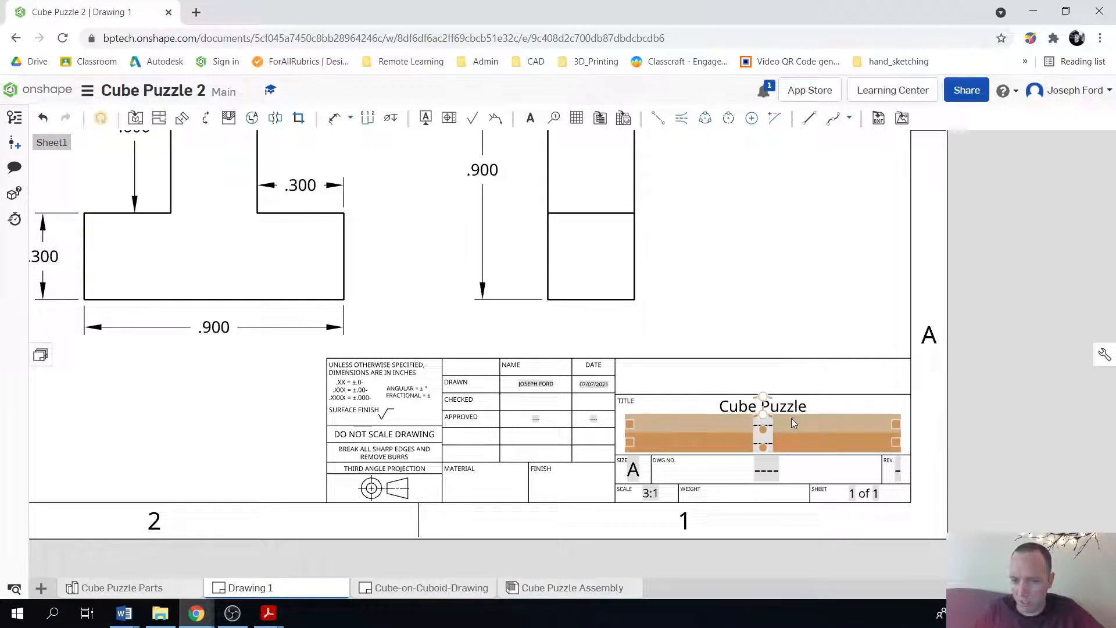
double_click(766, 427)
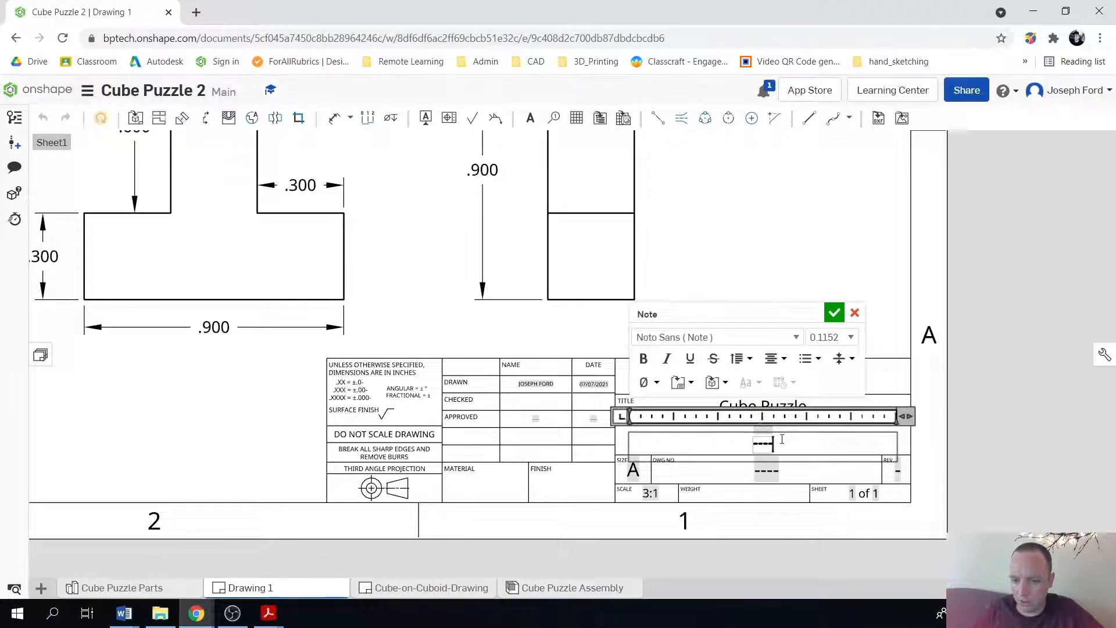
double_click(772, 442)
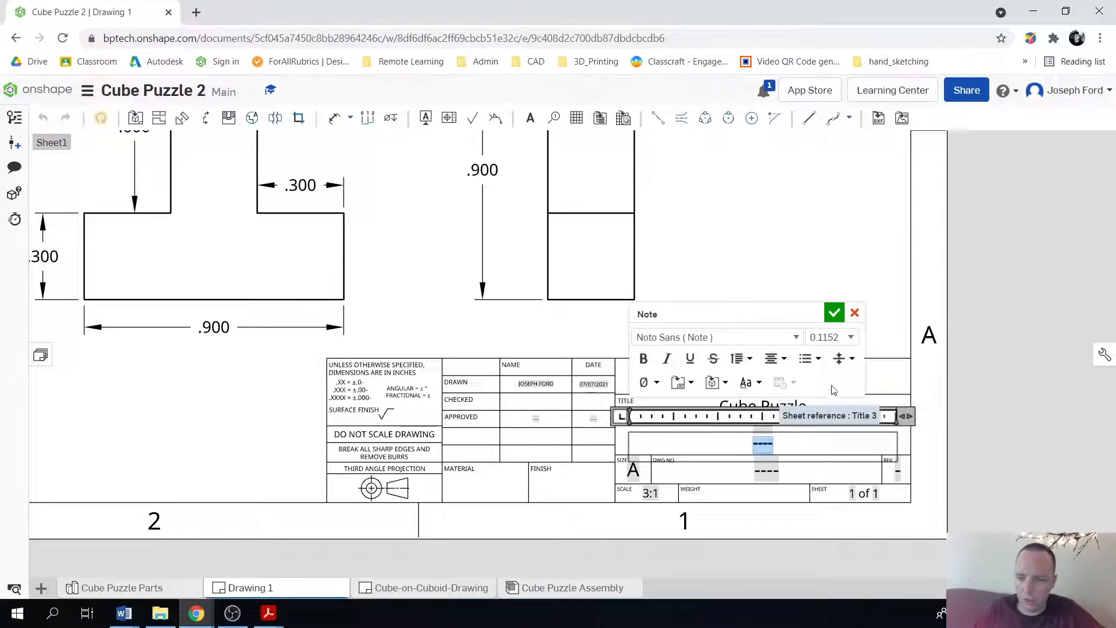
left_click(855, 313)
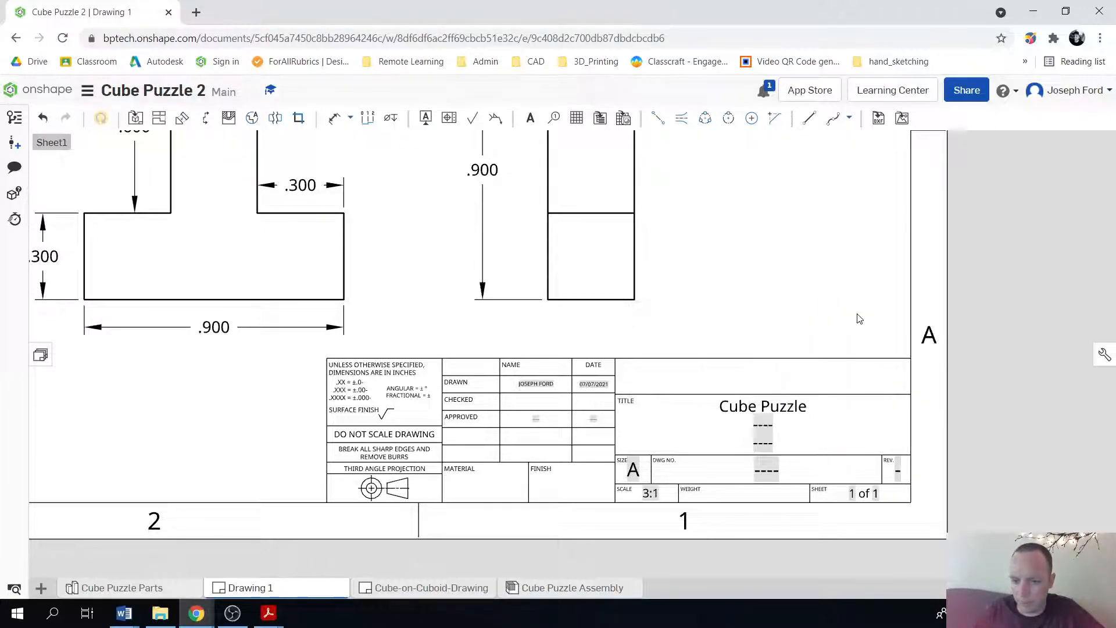
- Replace the placeholder in the title block's second title line with T Block
double_click(776, 423)
double_click(762, 427)
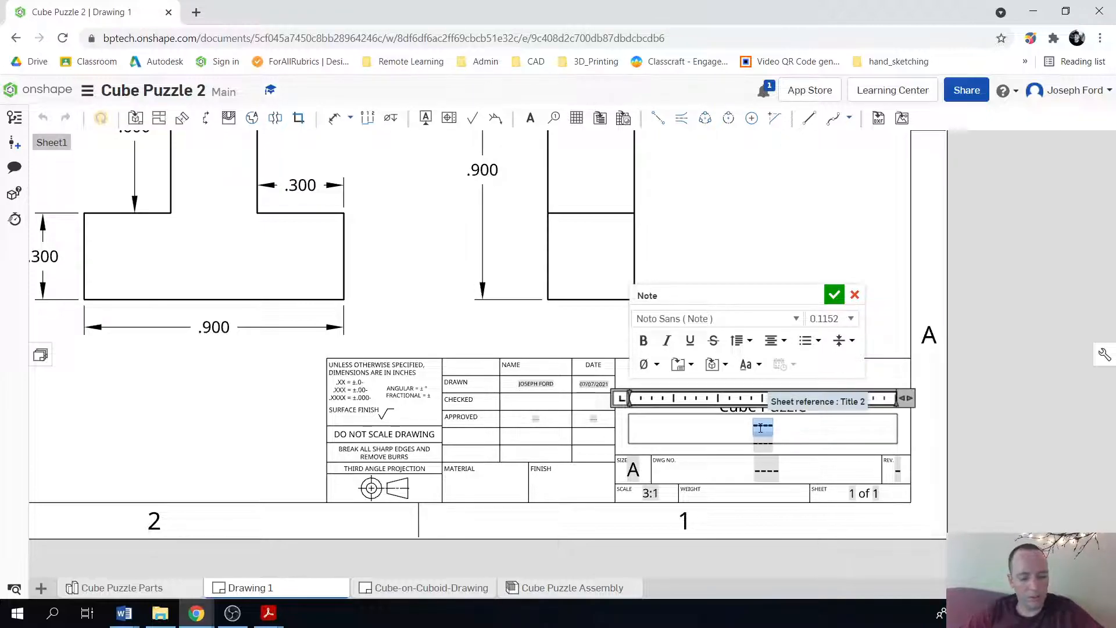
type("T Block")
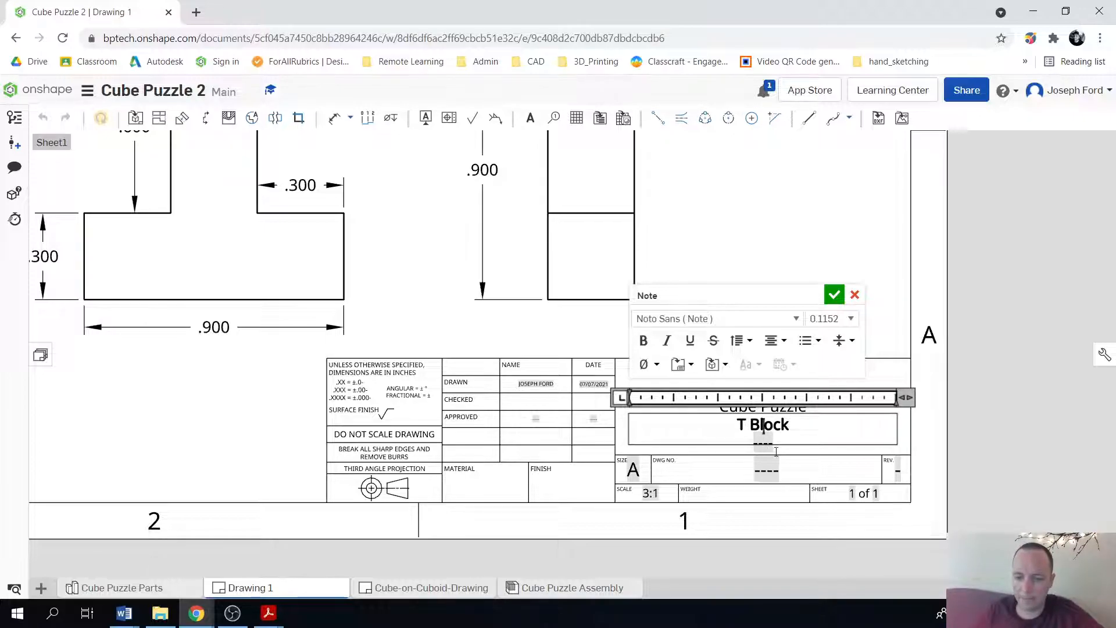
left_click(775, 452)
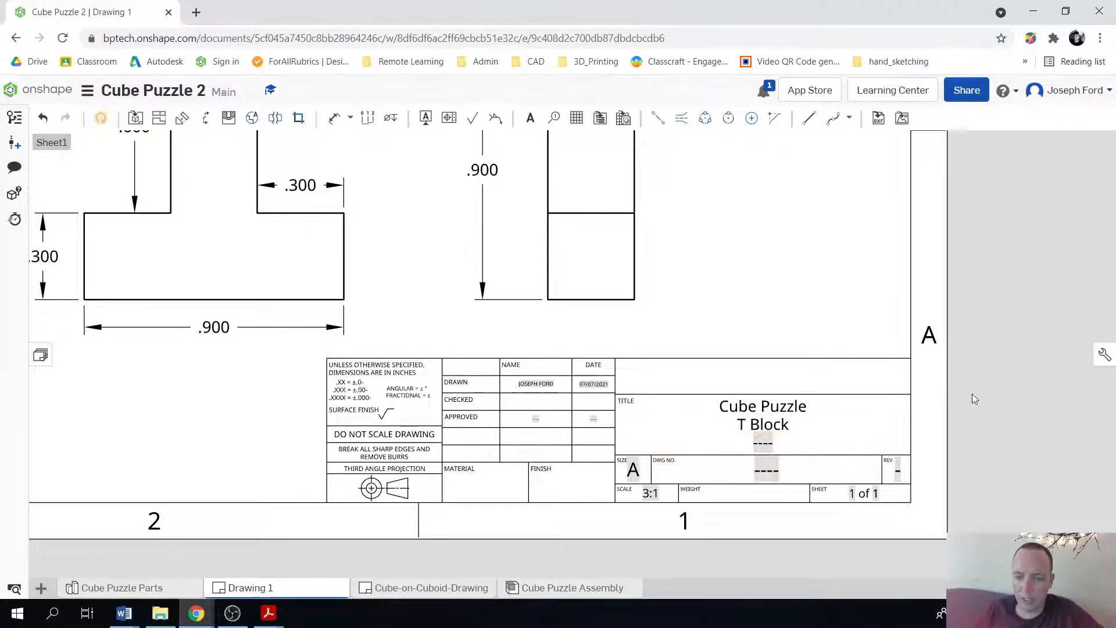
- Fill in the title block's third title line as BP CAD/CAM Exploratory
double_click(853, 436)
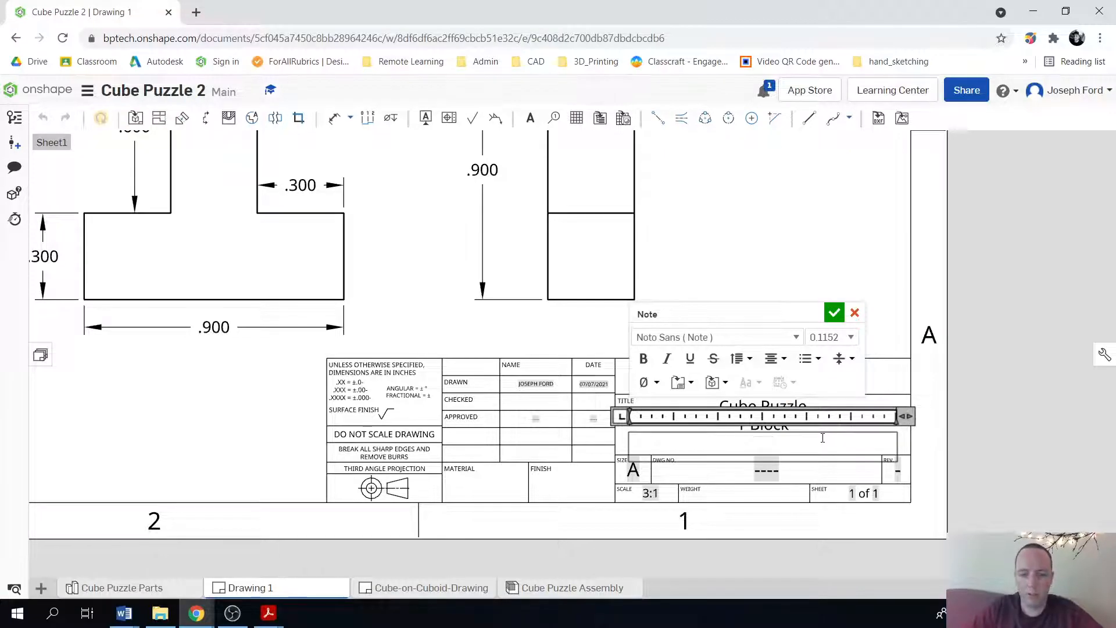
type("BP")
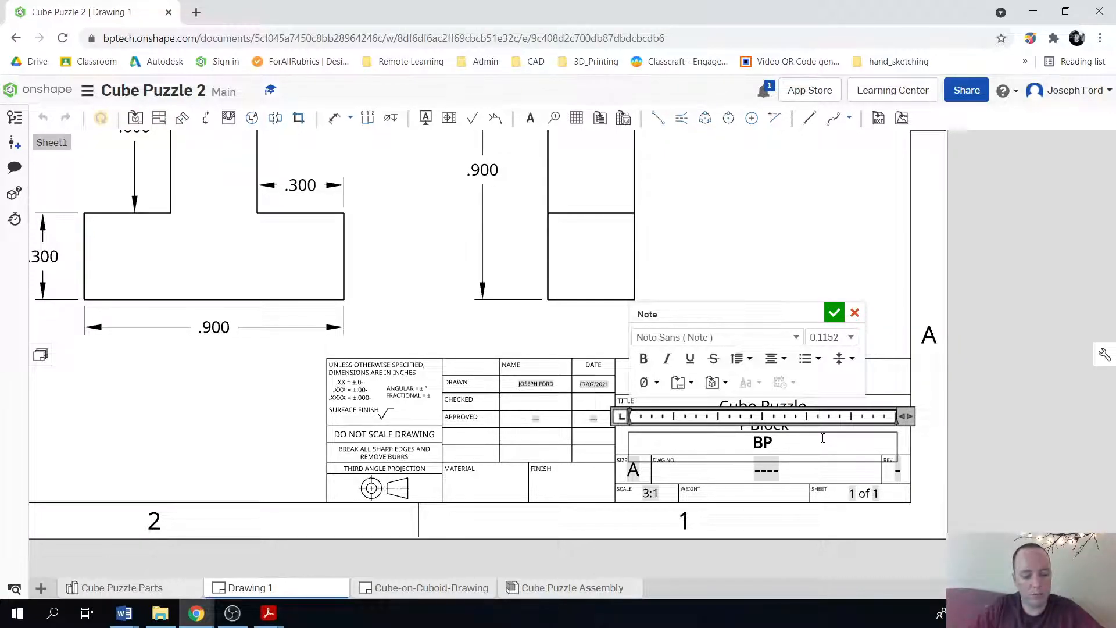
type("CAD?CAM")
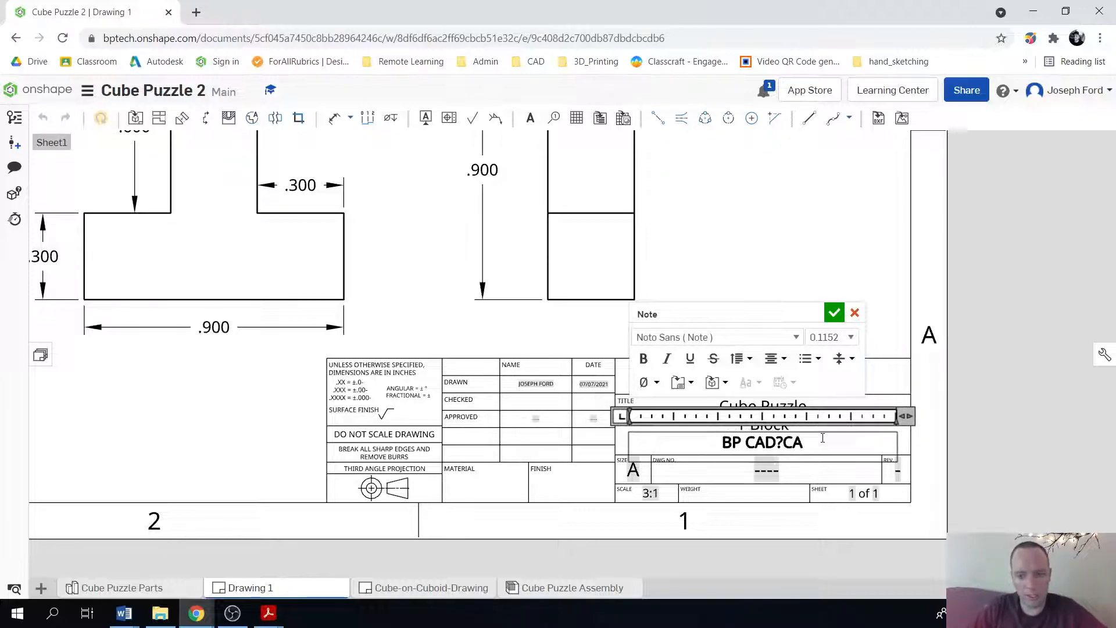
key("Left")
key("Left")
key("Left")
key("BackSpace")
type("/")
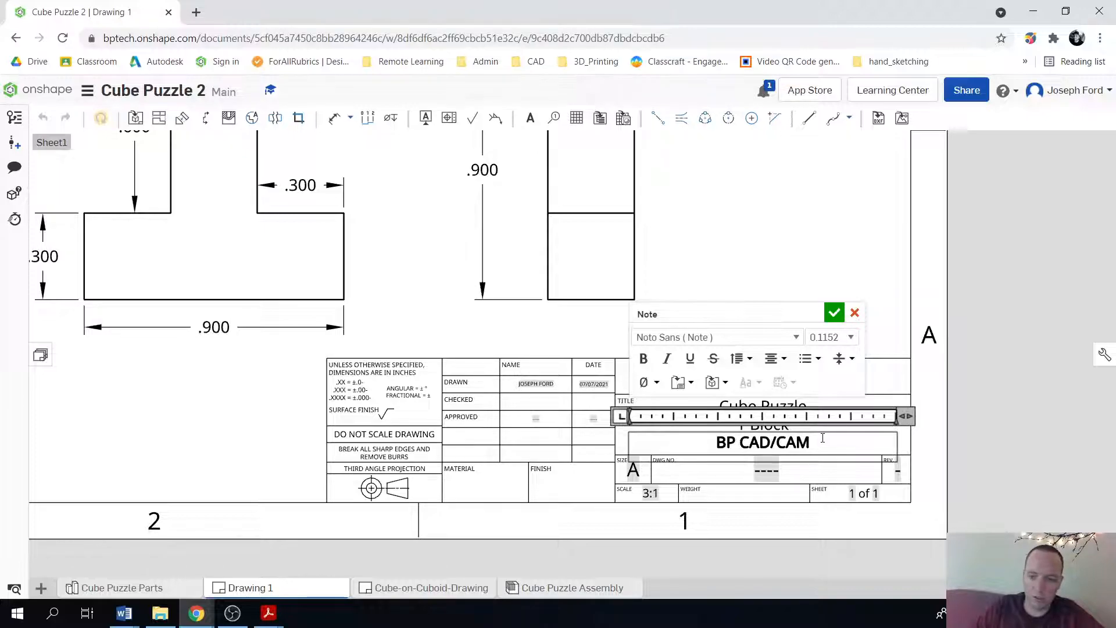
key("Right")
key("Right")
key("Right")
key("Left")
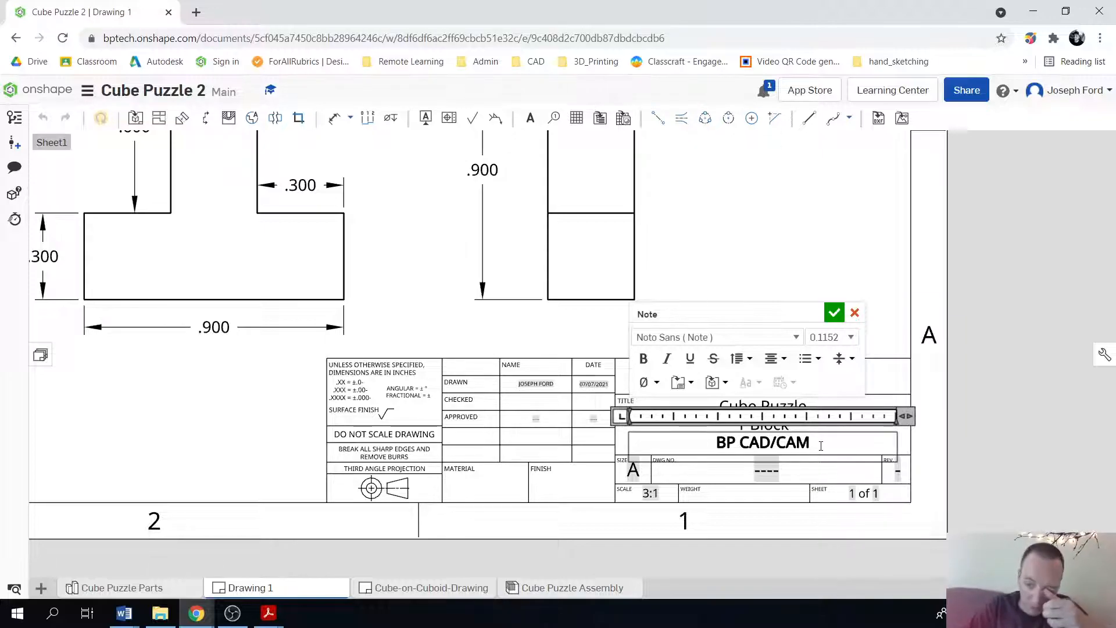
type("Explorat")
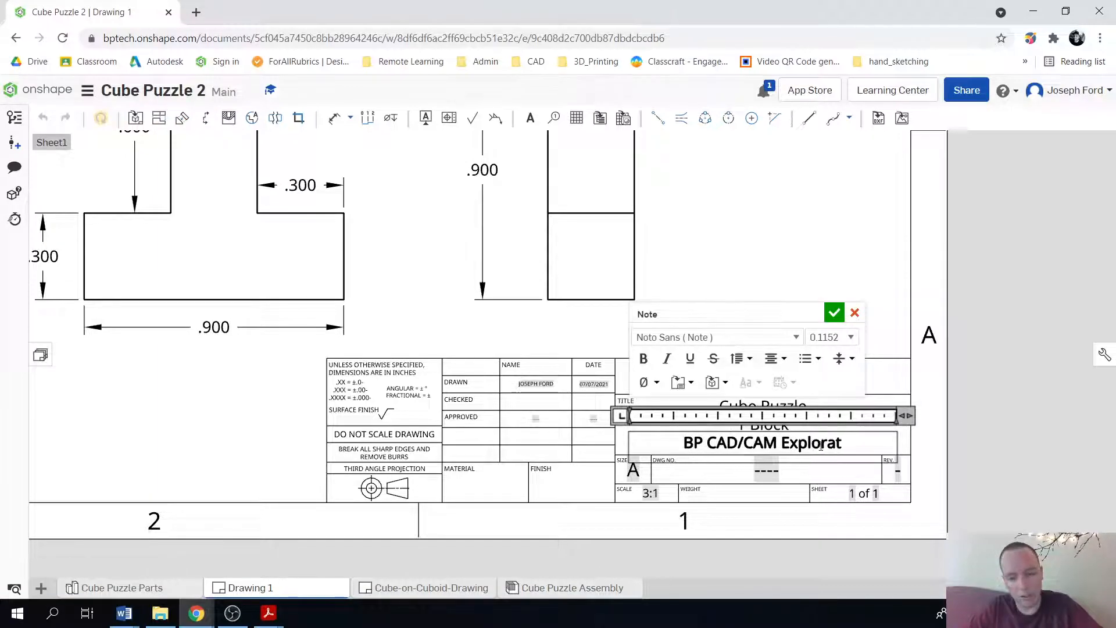
type("ory")
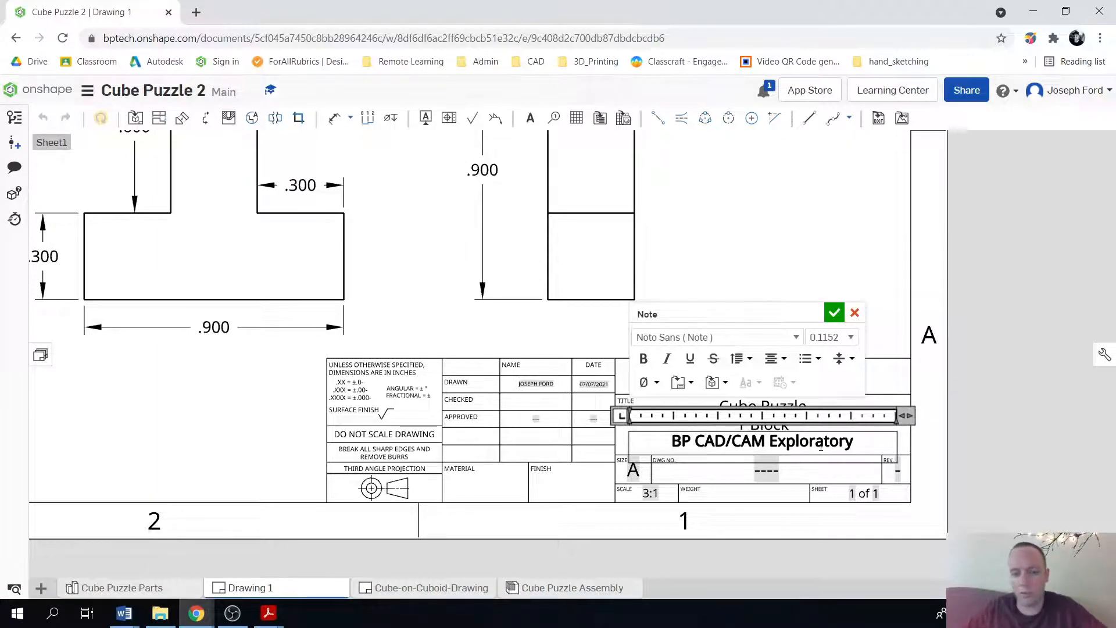
left_click(781, 472)
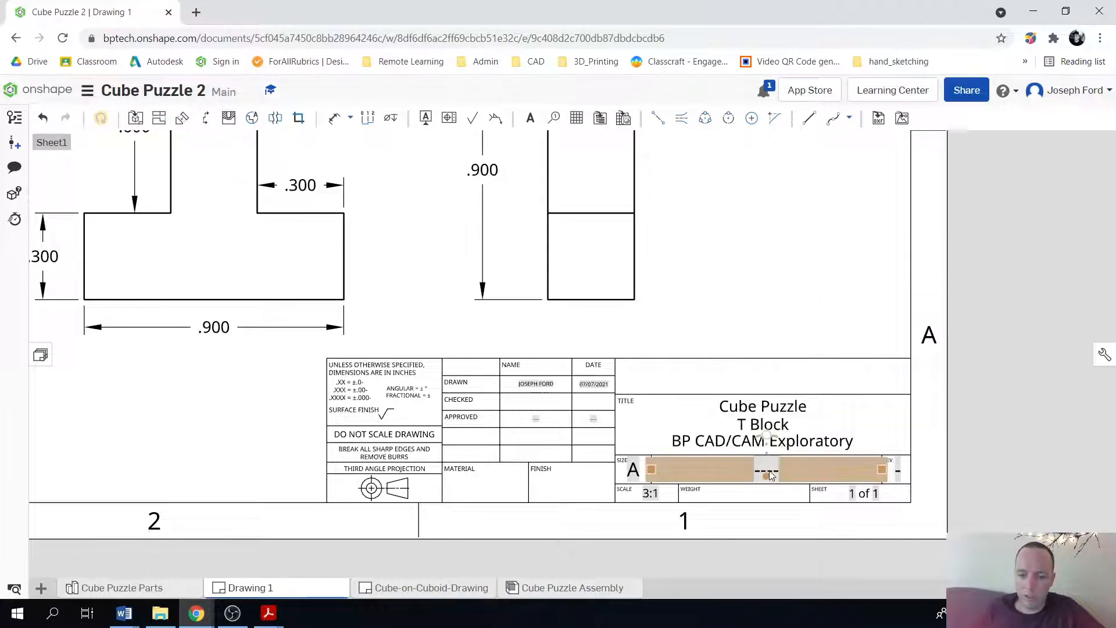
- Fill in the title block's drawing number as 2 and its material as PLA
double_click(771, 475)
left_click(770, 471)
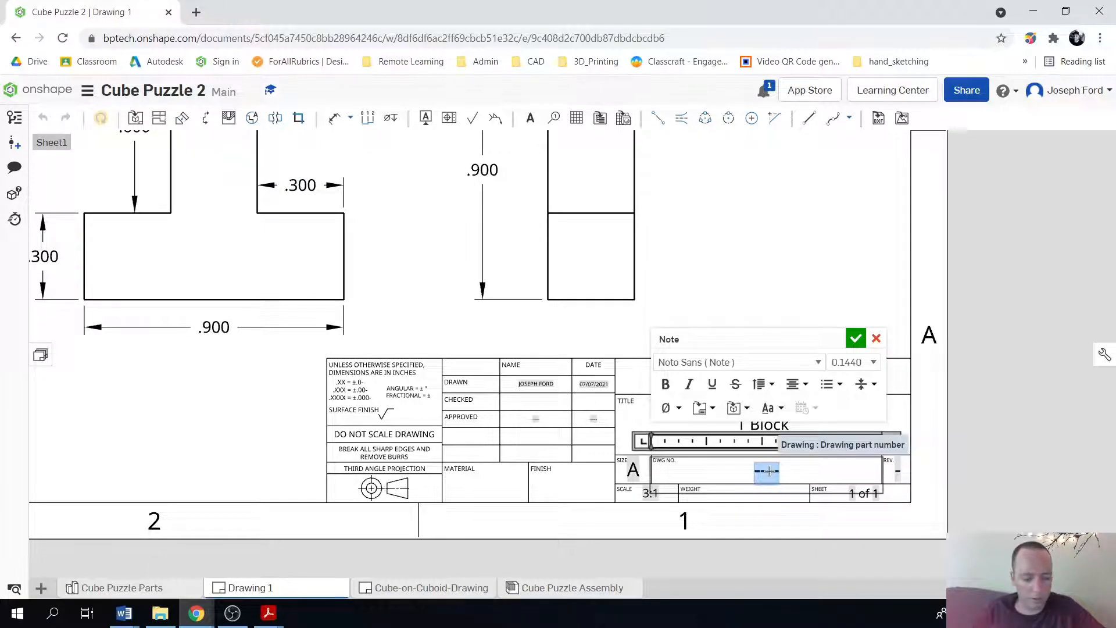
type("2")
left_click(964, 457)
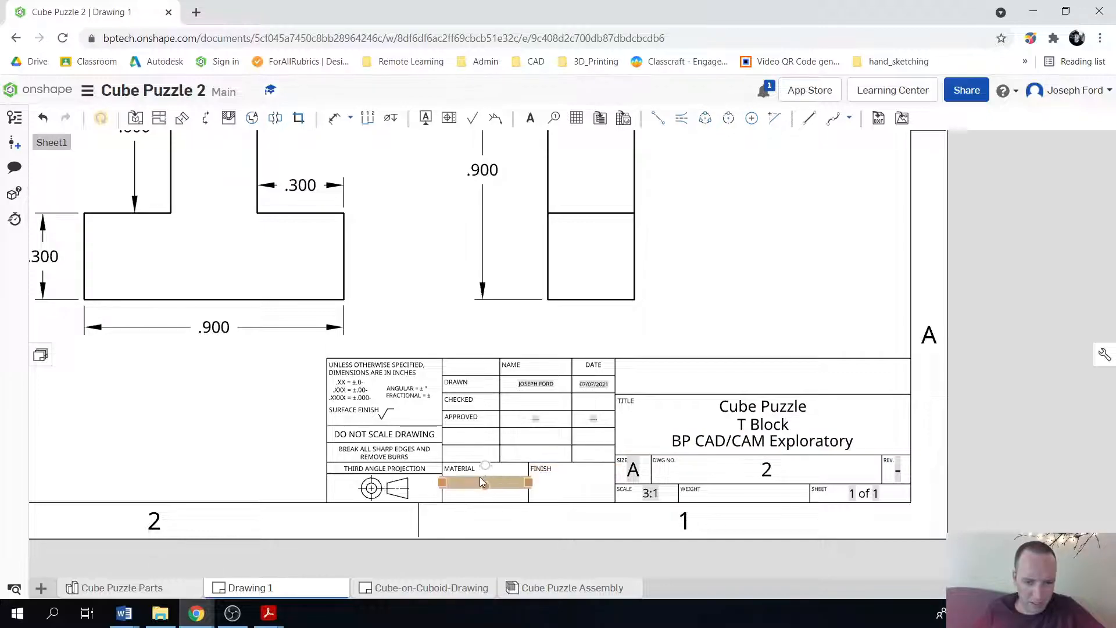
double_click(480, 478)
type("PLA")
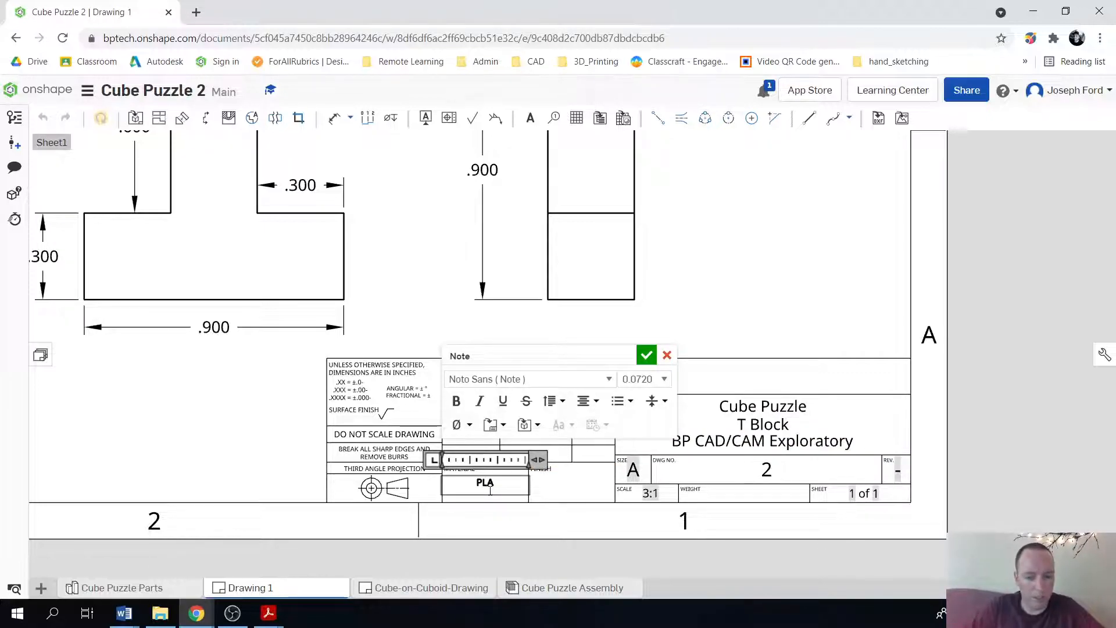
left_click(216, 441)
- Rename the Drawing 1 tab as T Block and display the drawing's isometric view shaded
scroll(219, 418, "up", 2)
scroll(213, 423, "down", 4)
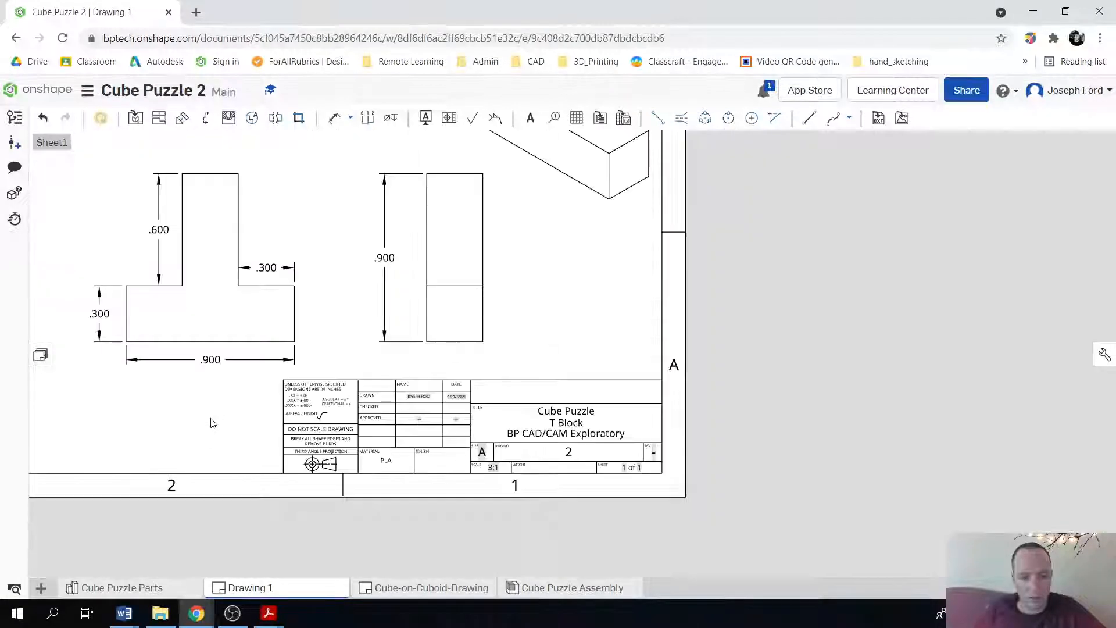
scroll(213, 424, "down", 5)
scroll(146, 372, "up", 3)
mouse_move(180, 483)
middle_mouse_down()
mouse_move(217, 458)
mouse_move(309, 470)
middle_mouse_up()
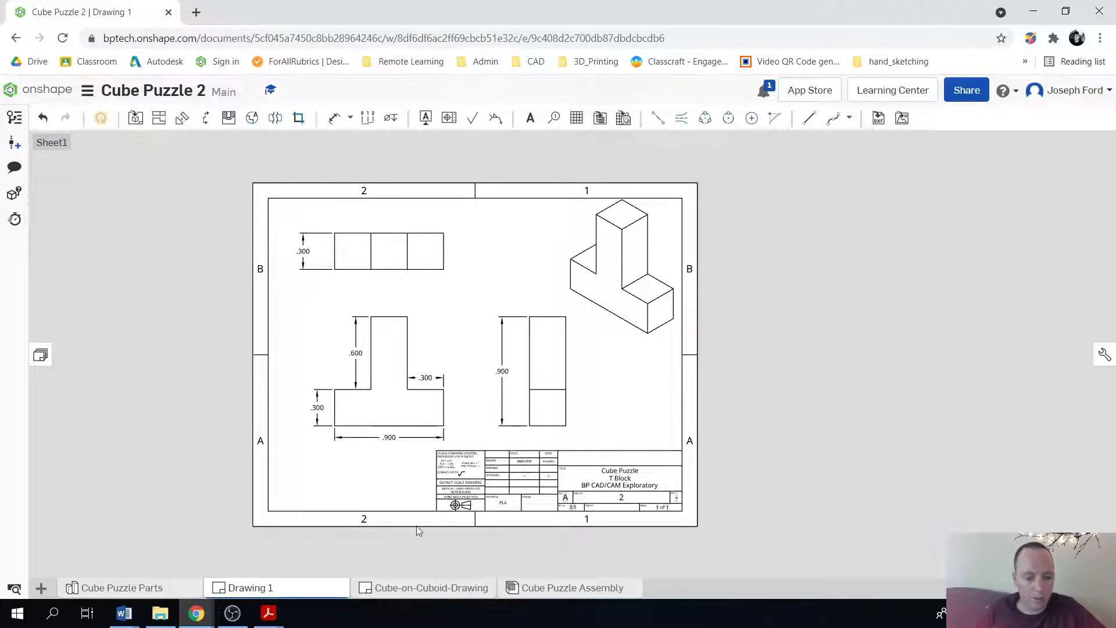
right_click(281, 587)
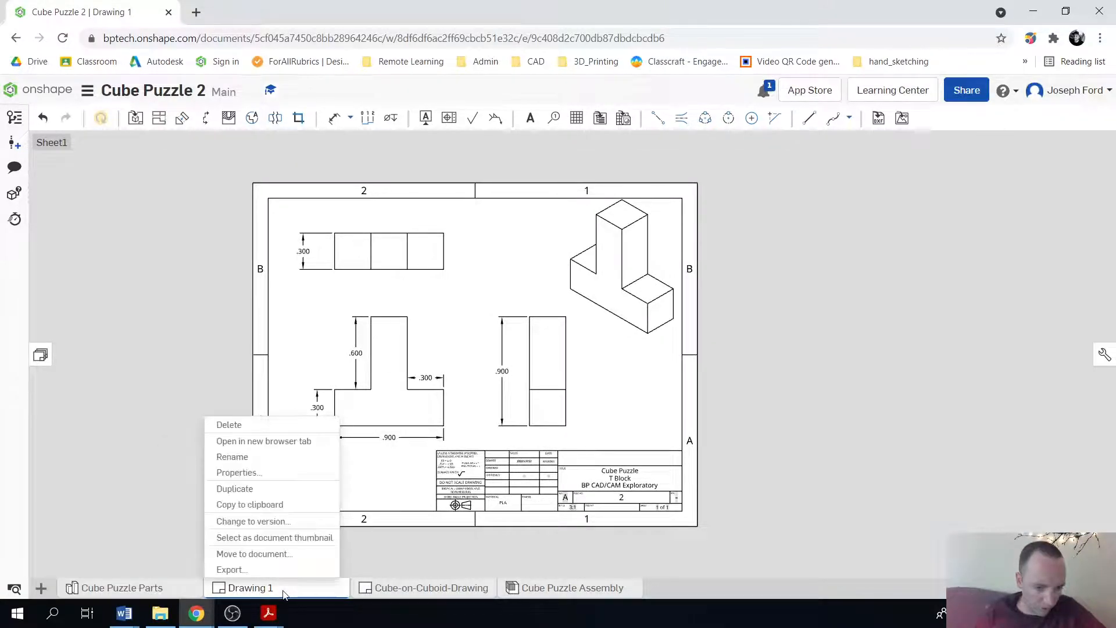
left_click(239, 456)
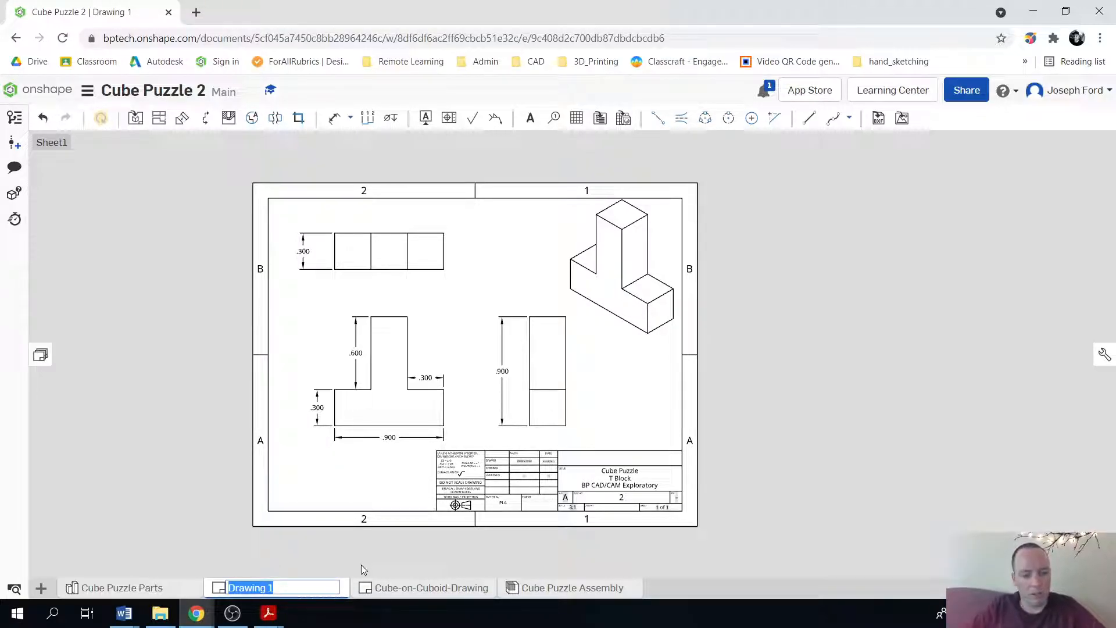
type("T Block")
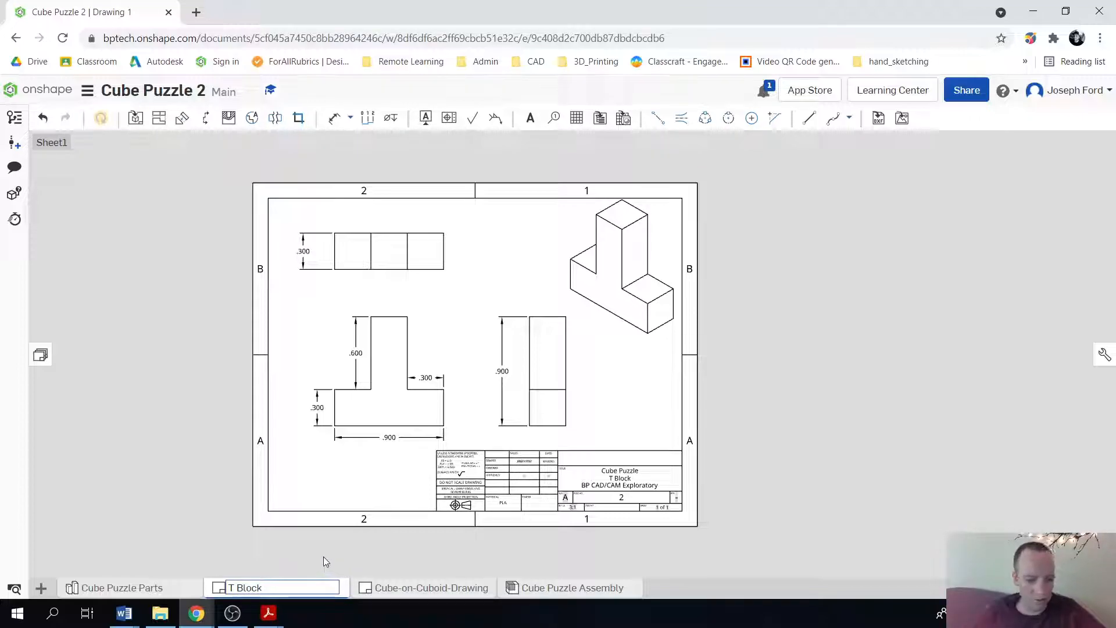
key("Return")
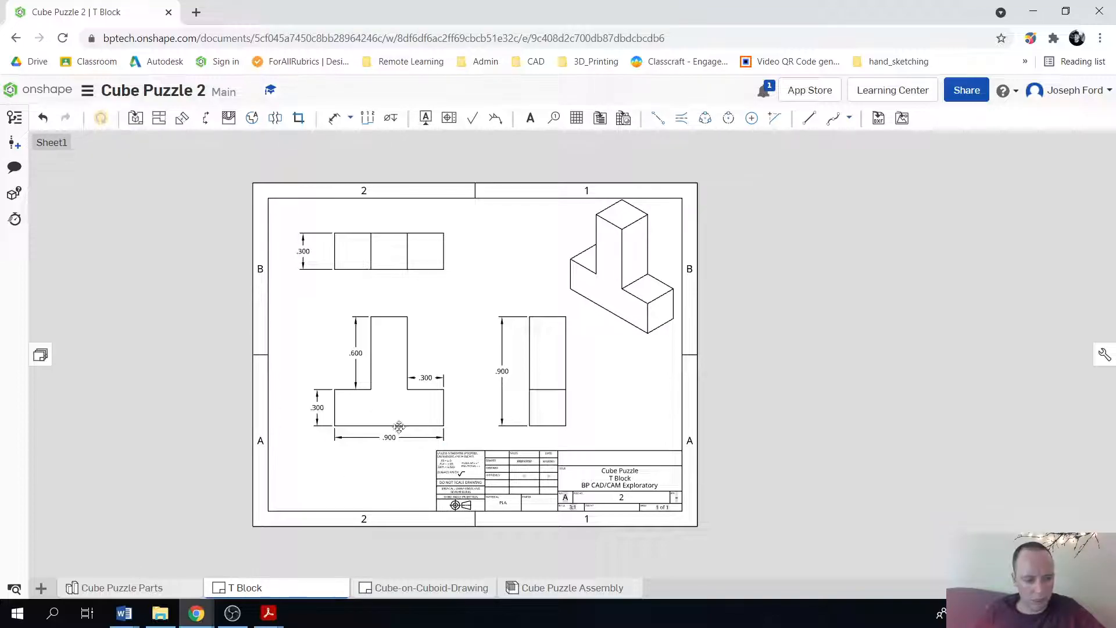
right_click(616, 291)
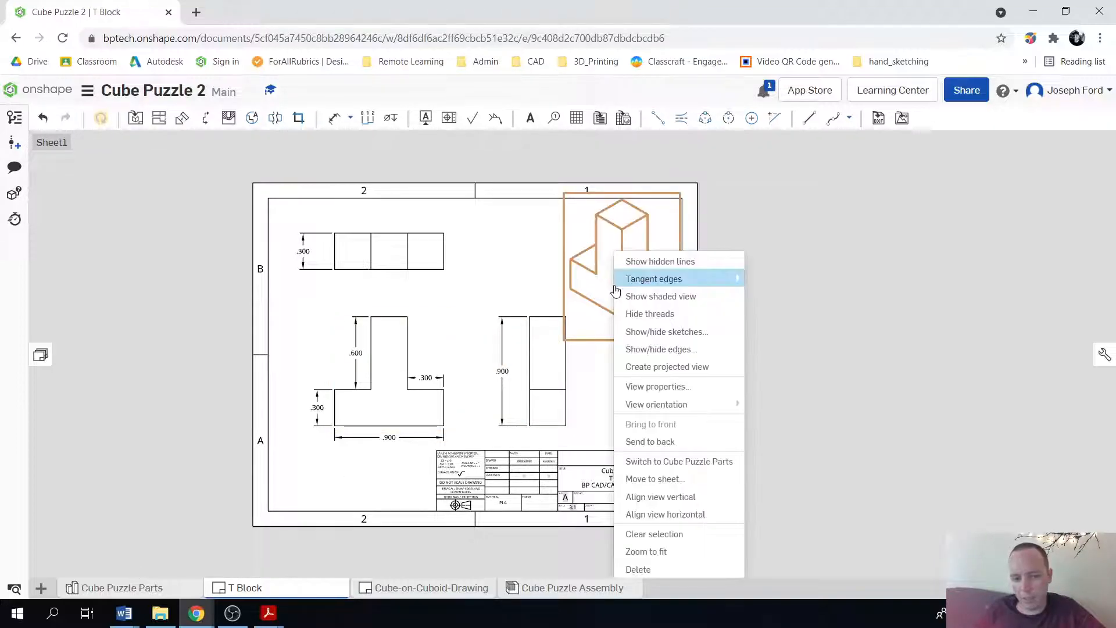
left_click(697, 296)
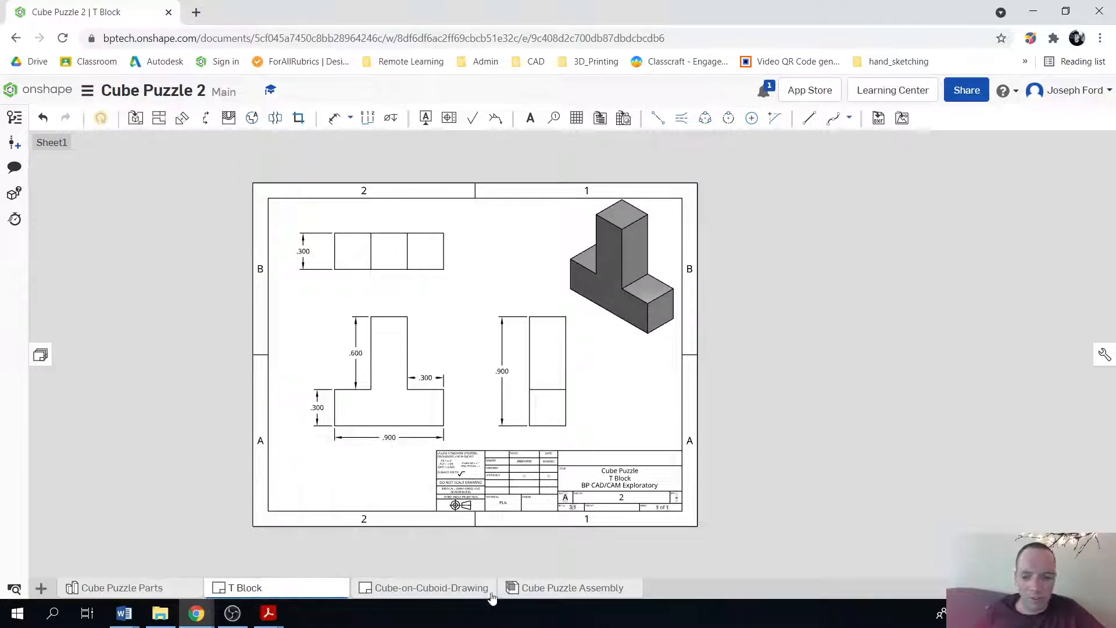
- Switch to Cube Puzzle Parts and hide the Tblock part
left_click(112, 589)
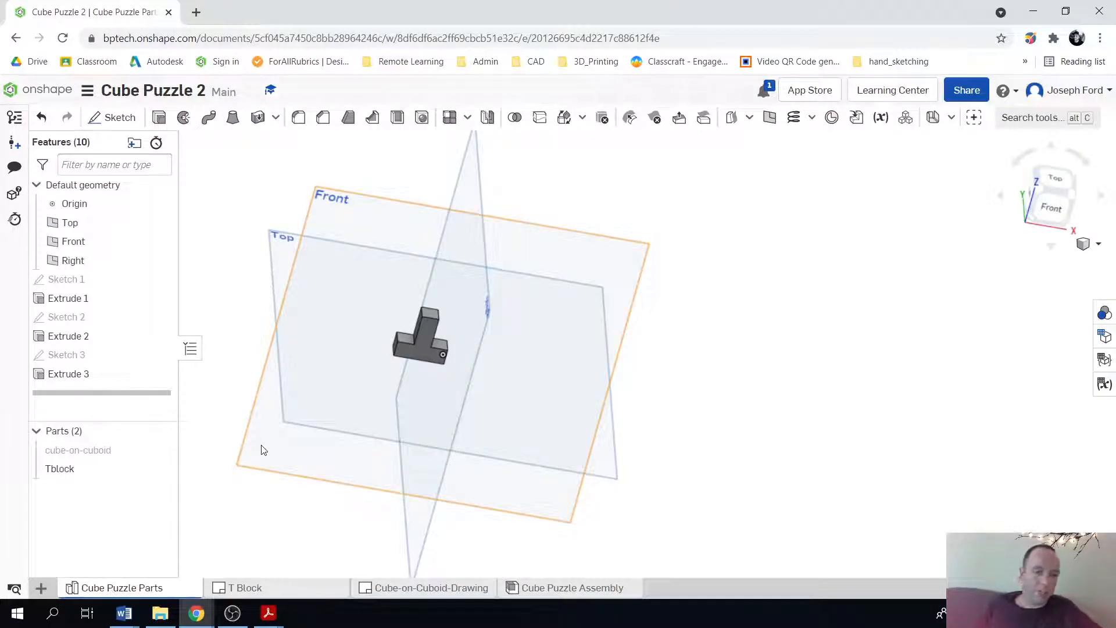
left_click(160, 469)
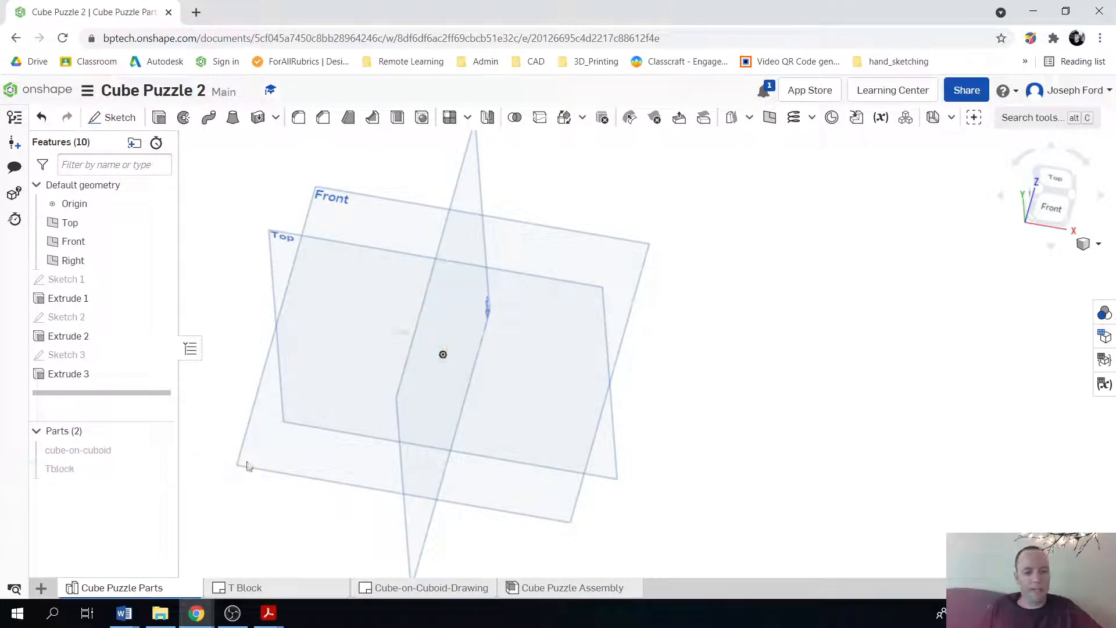
scroll(492, 431, "down", 3)
right_click_drag(539, 414, 620, 426)
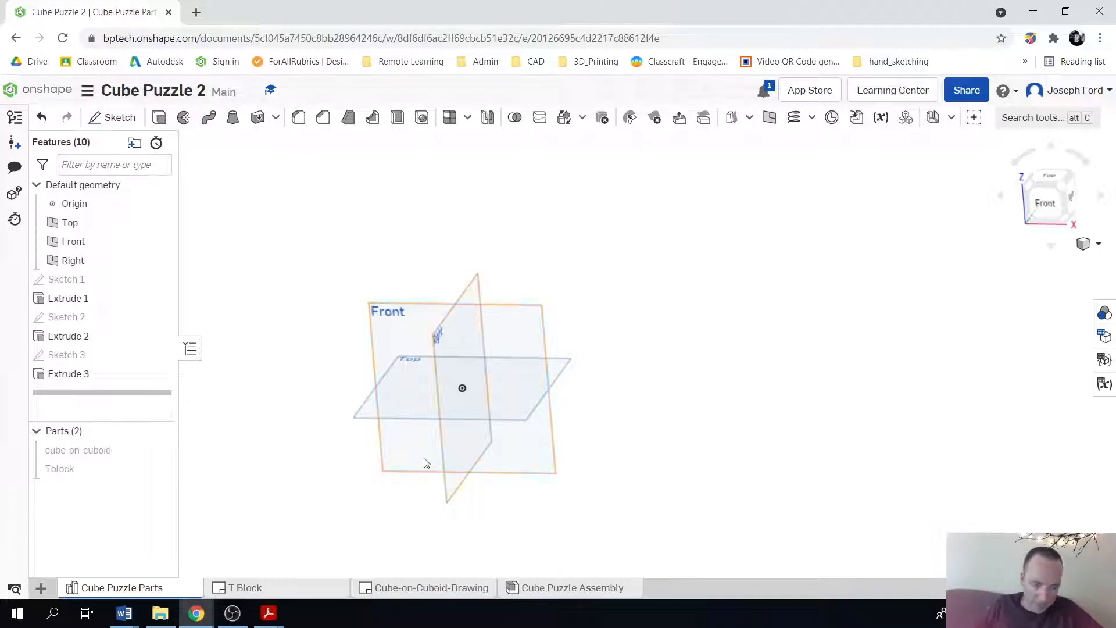
- On the Front plane, sketch a closed stepped L-shaped profile with its lower-left corner at the origin, about 1.48 in wide and tall
left_click(115, 118)
left_click(386, 325)
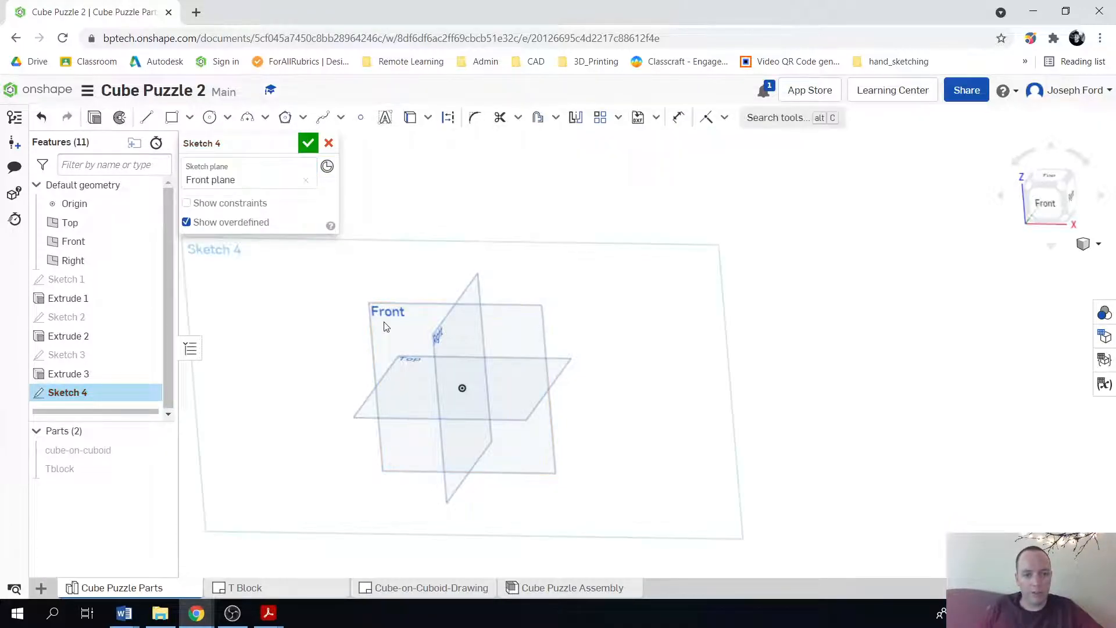
left_click(1045, 204)
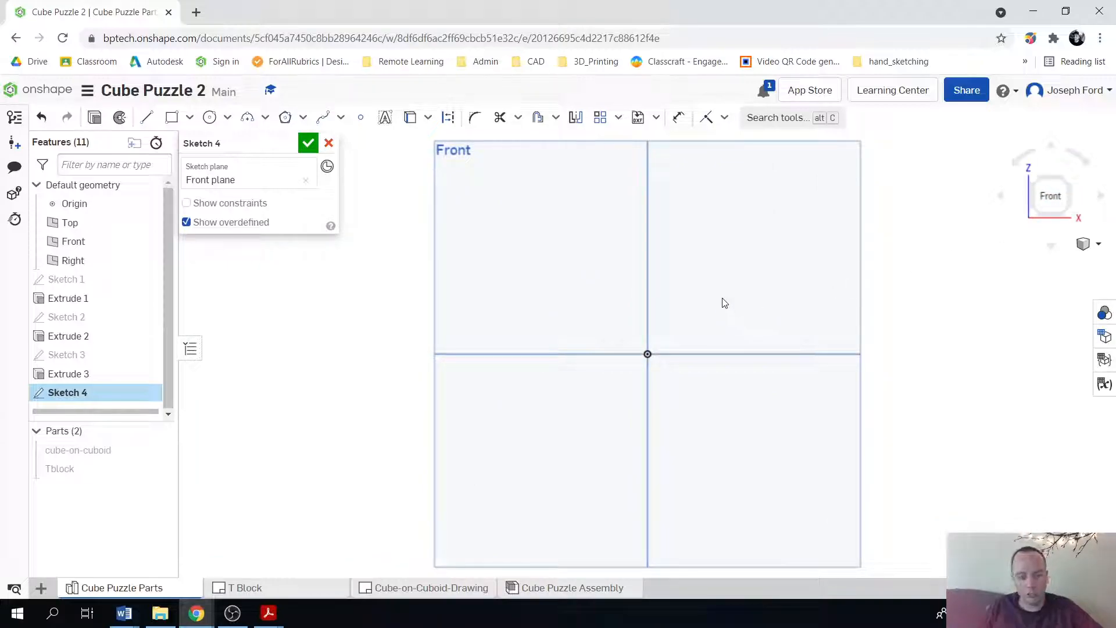
key("l")
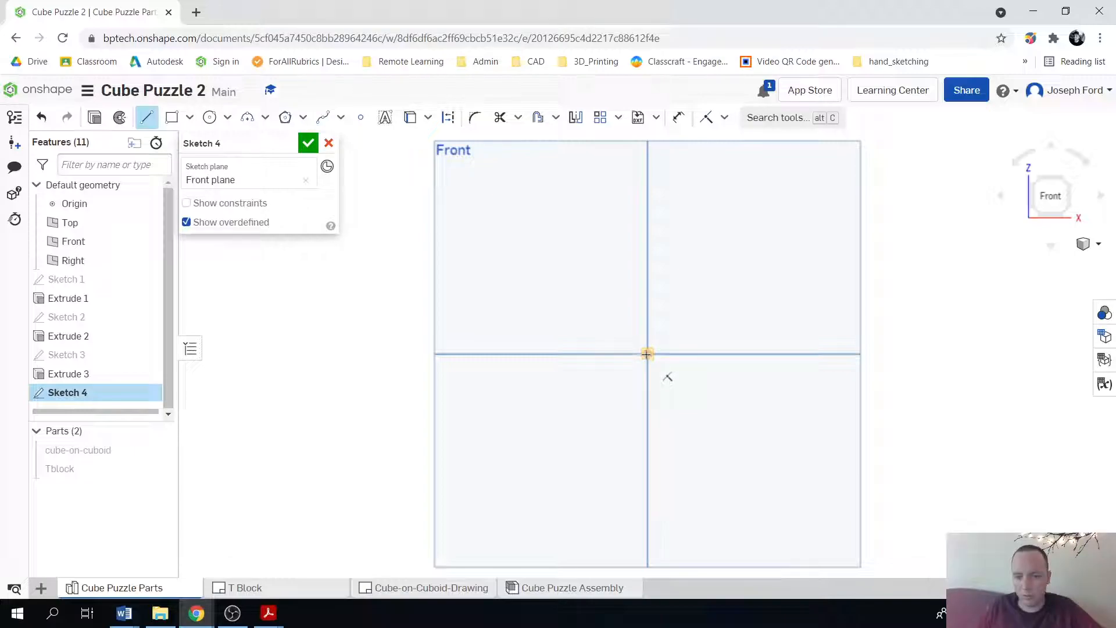
left_click(647, 354)
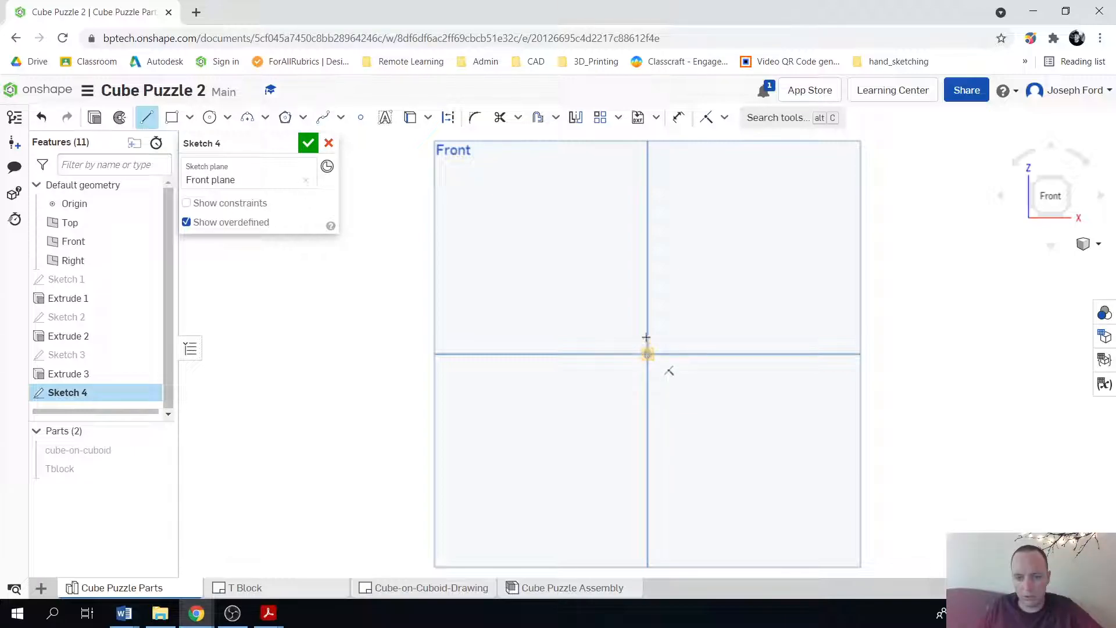
left_click(648, 249)
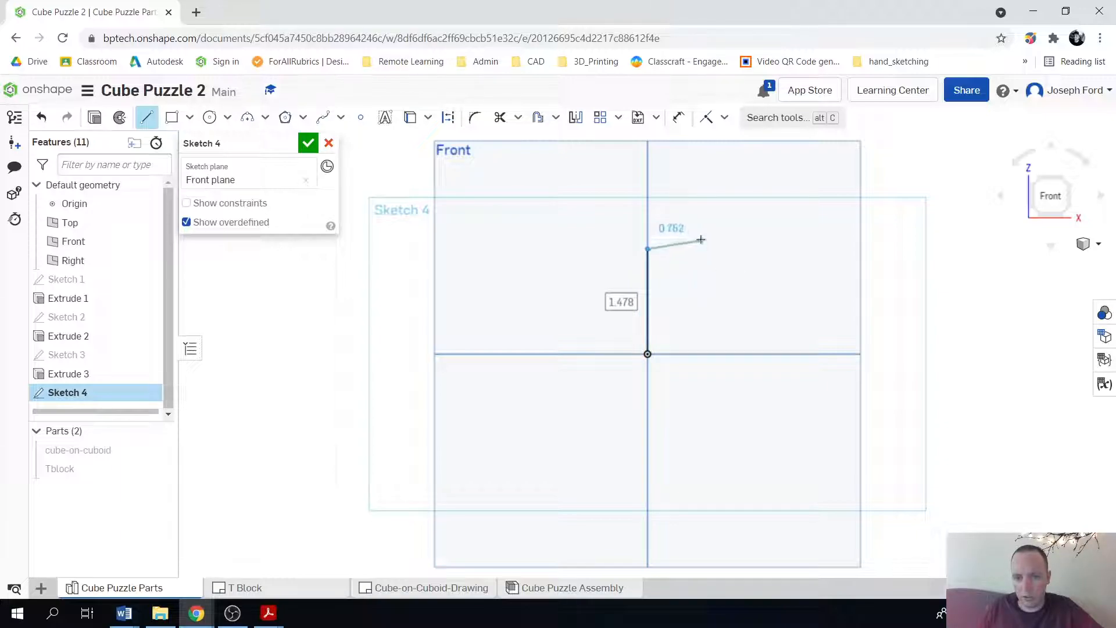
left_click(701, 249)
left_click(701, 301)
left_click(752, 301)
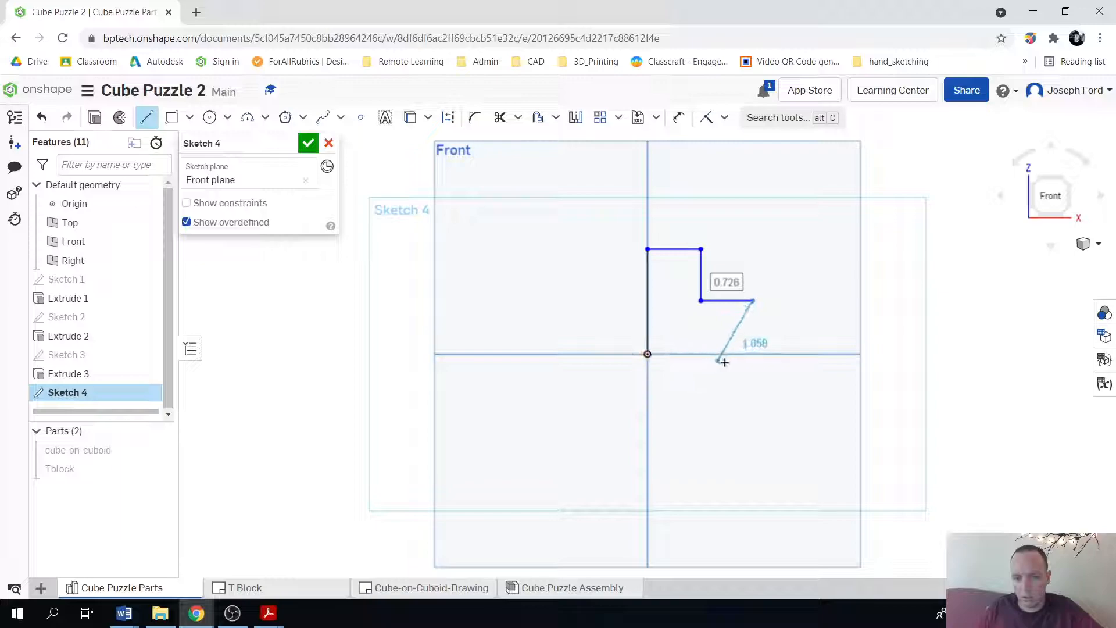
left_click(753, 354)
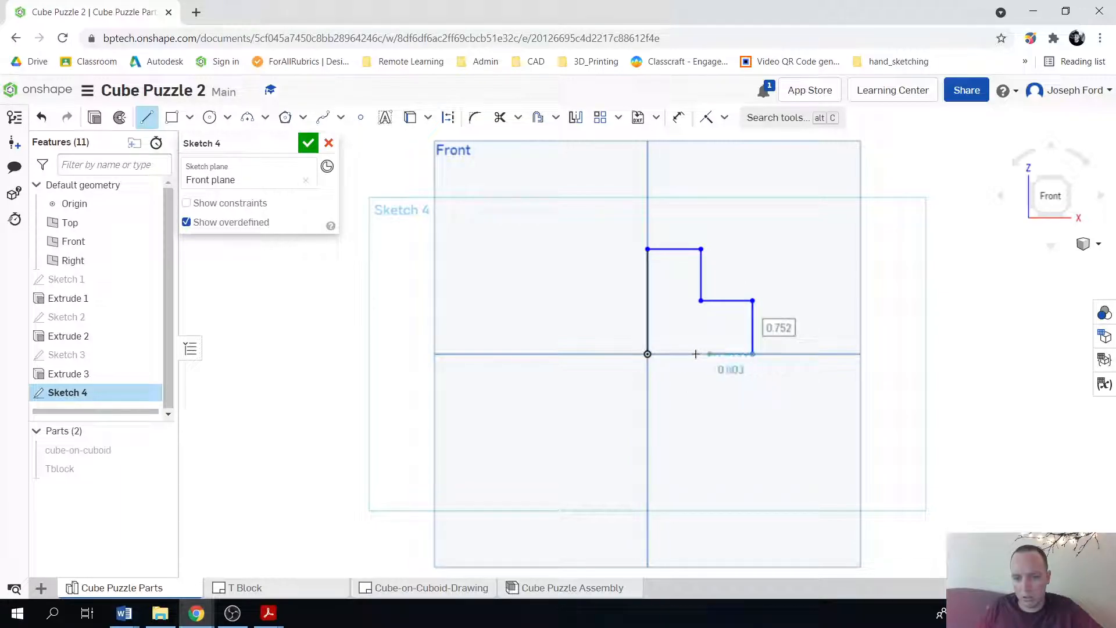
left_click(648, 354)
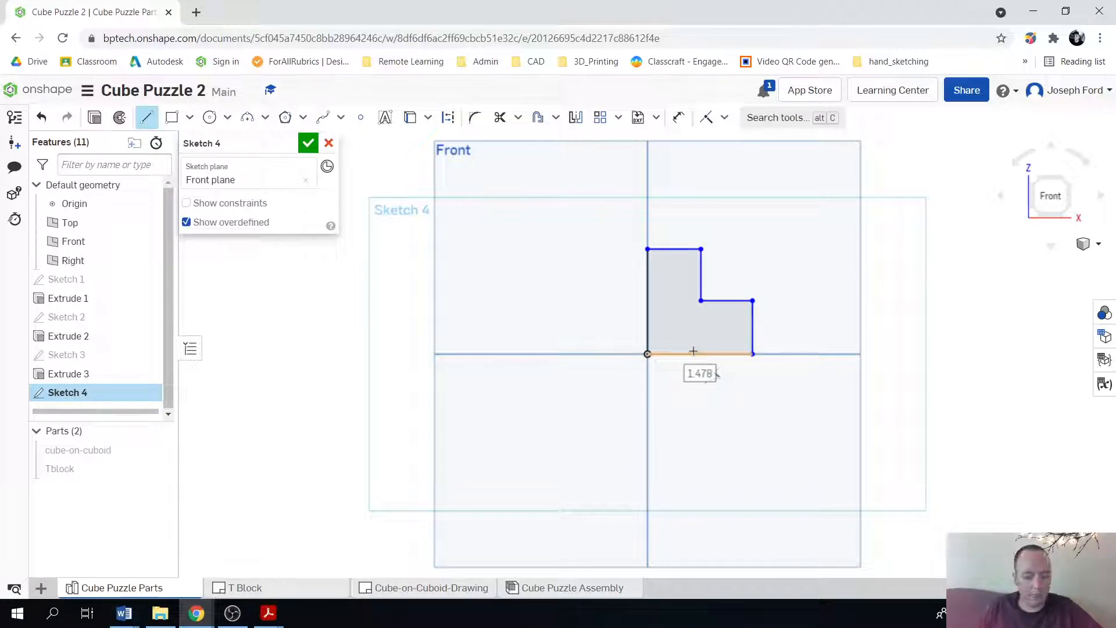
- Dimension the L profile's full-height left edge to 0.6 in and its short right edge to 0.3 in
key("d")
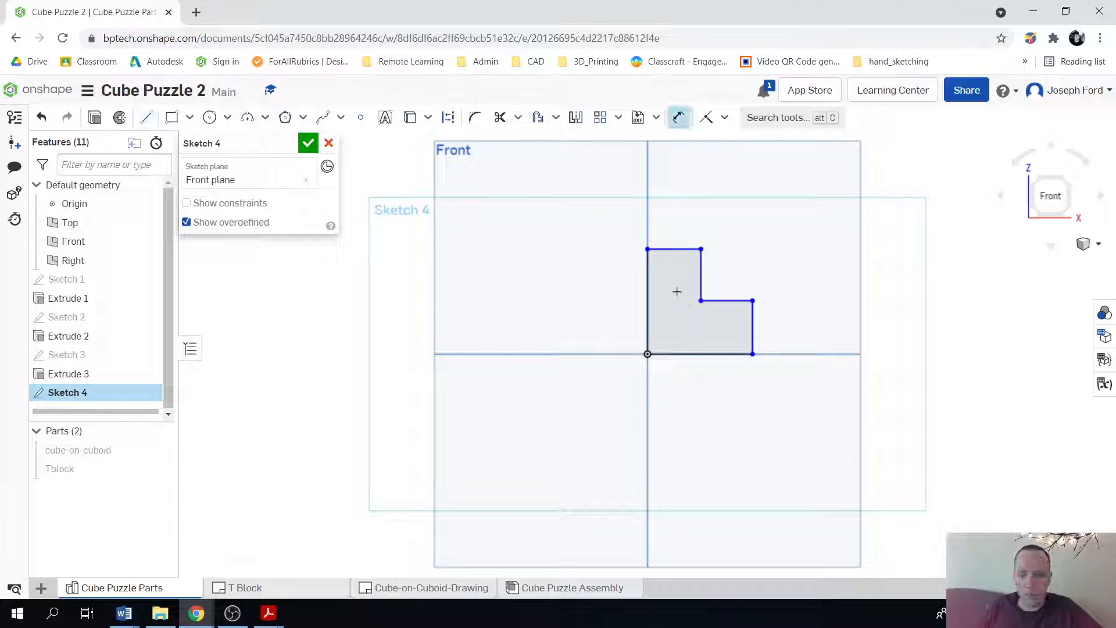
left_click(649, 294)
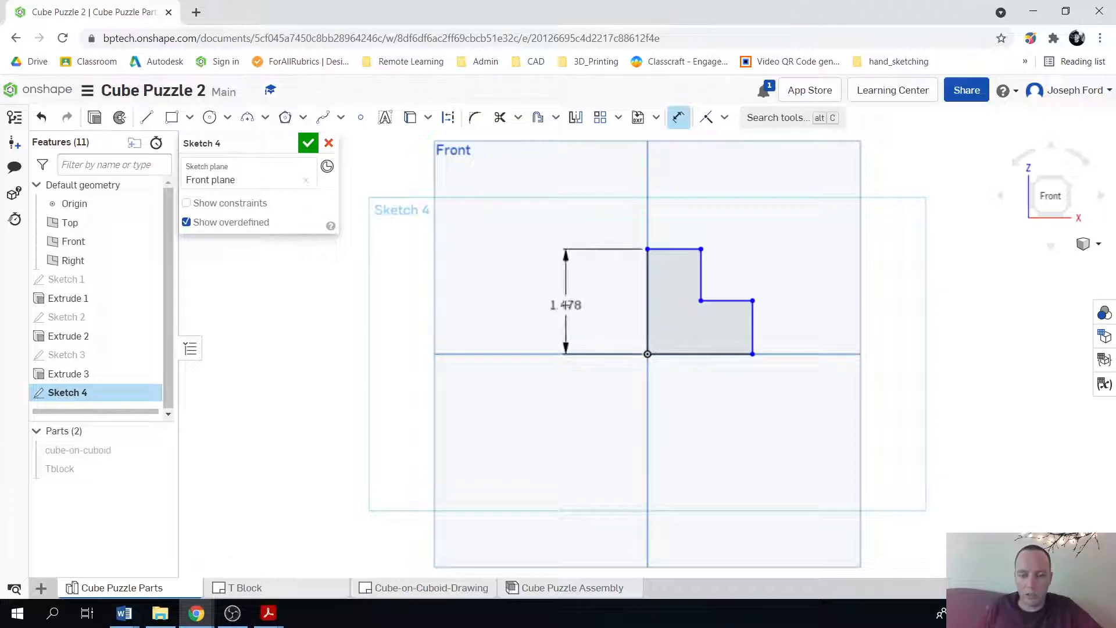
left_click(566, 305)
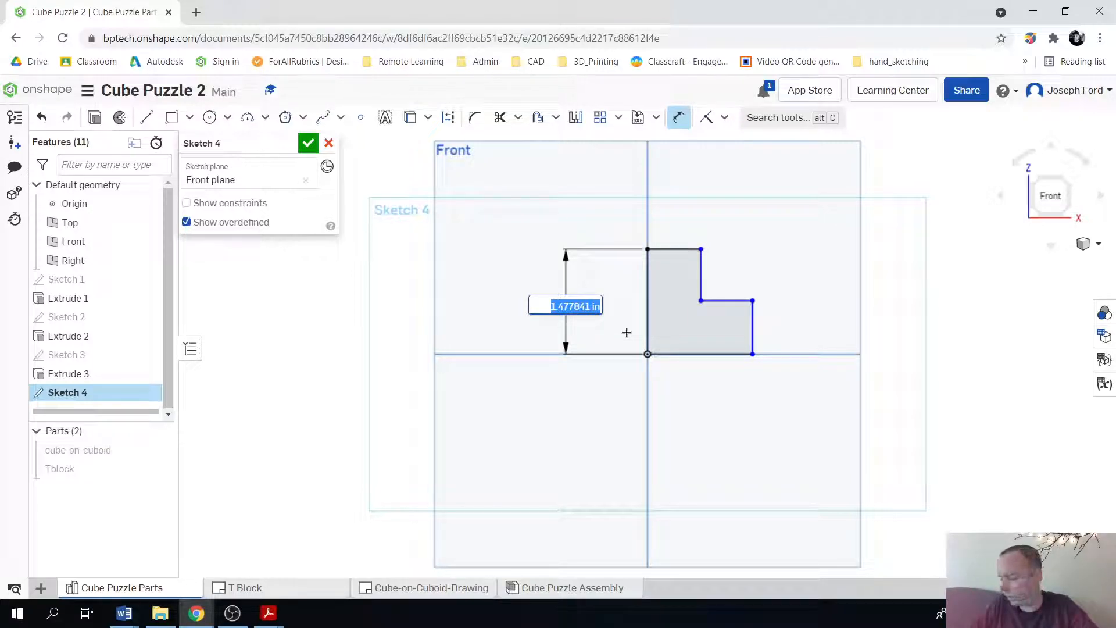
type("0.6")
key("Return")
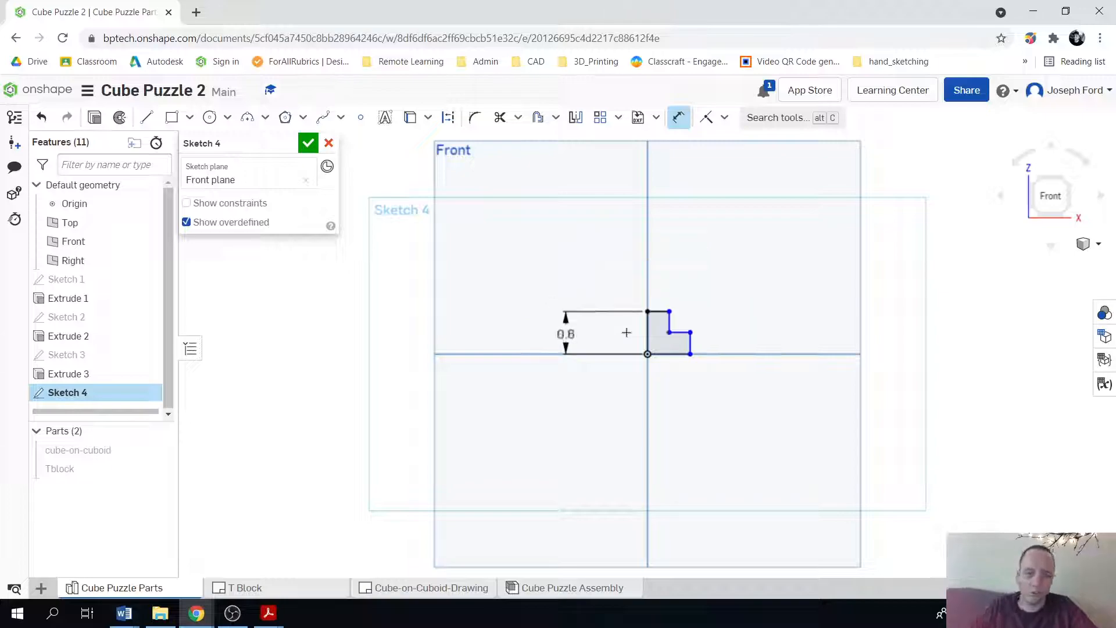
scroll(671, 320, "up", 3)
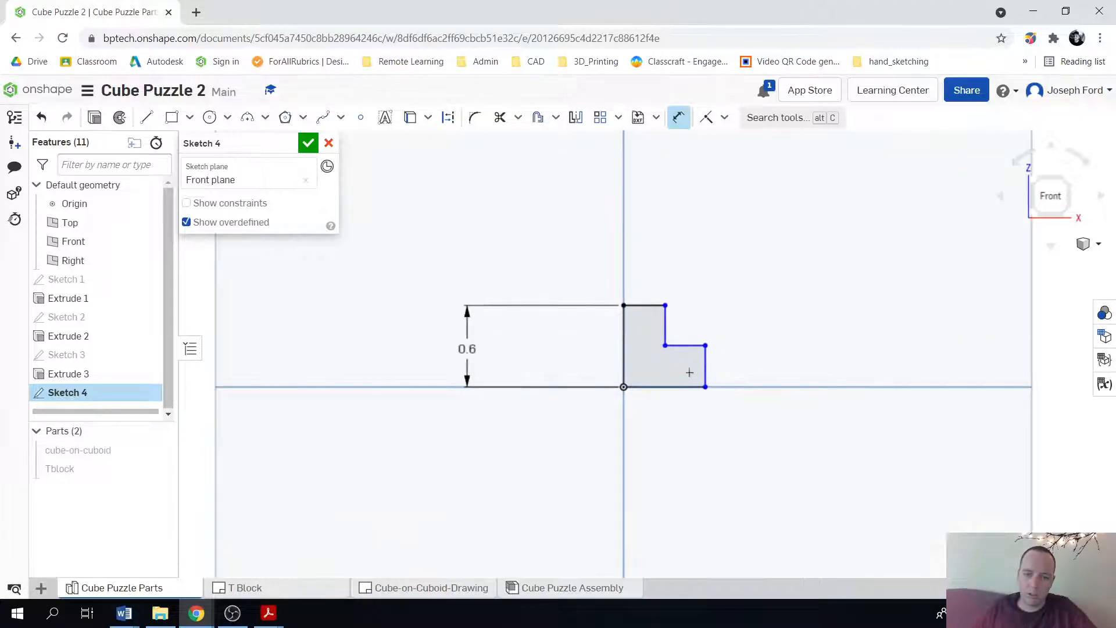
left_click(706, 370)
left_click(754, 373)
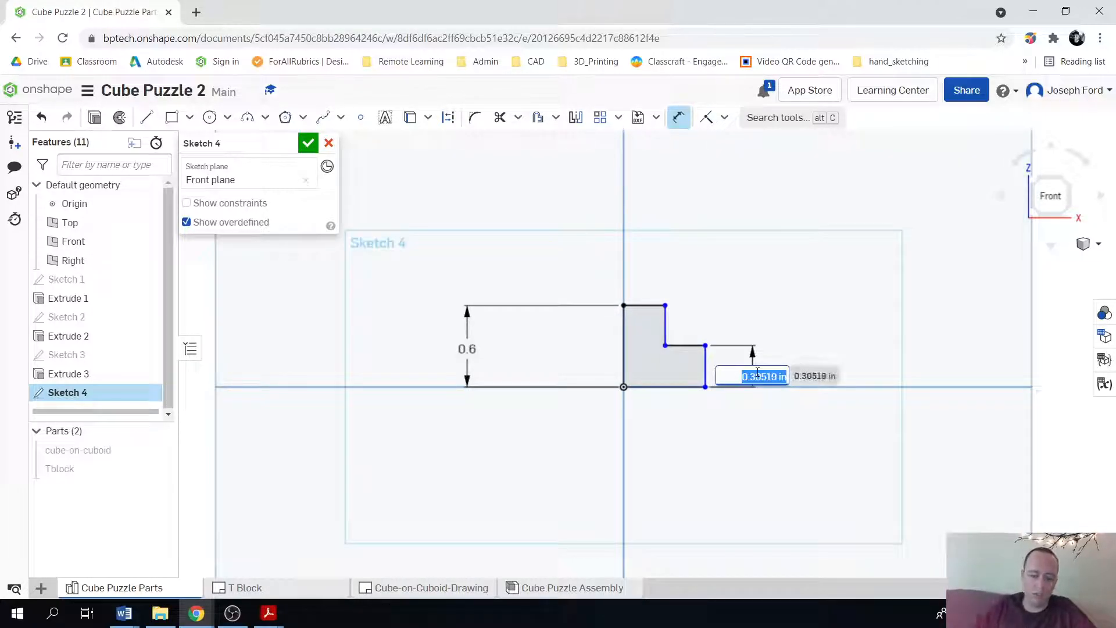
type("0.3")
key("Return")
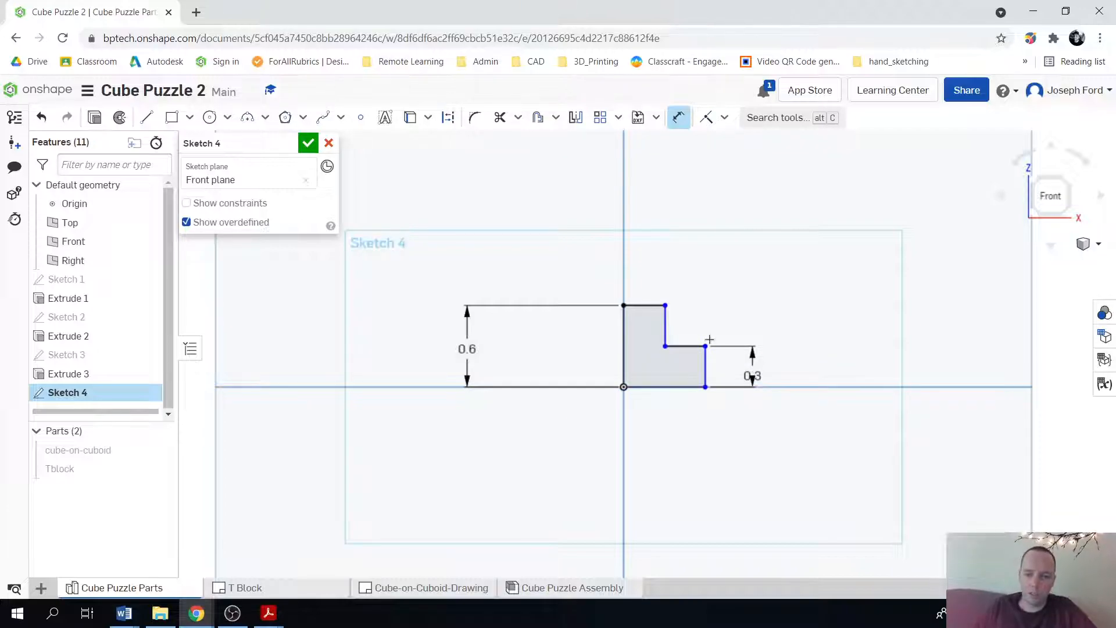
- Dimension the L profile's horizontal step edge to 0.3 in and its bottom edge to 0.6 in
left_click(688, 347)
left_click(686, 327)
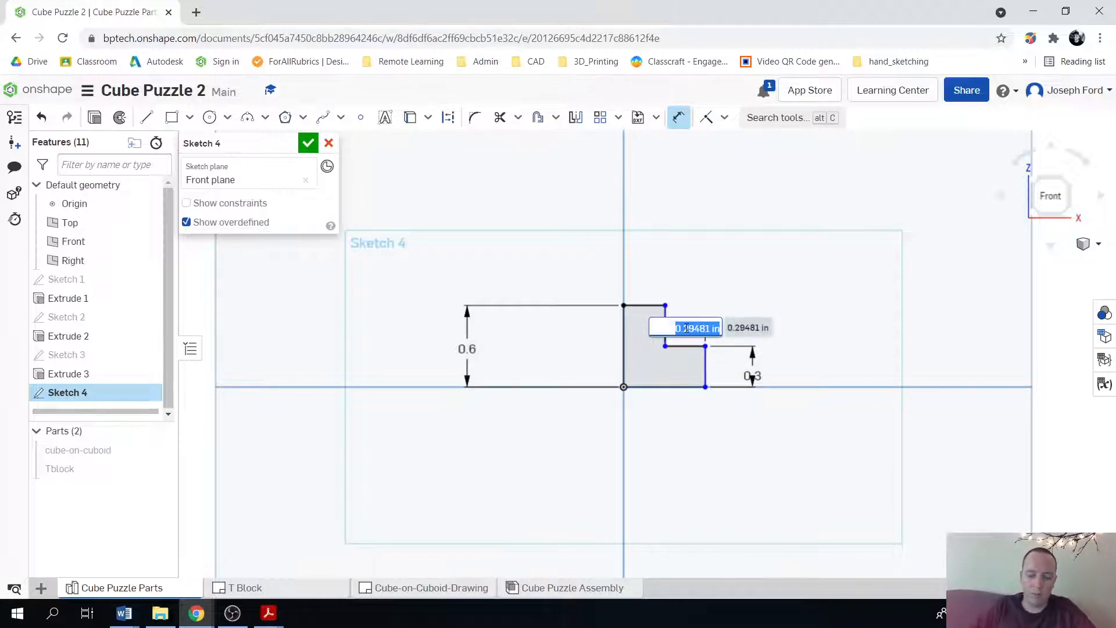
key("Return")
left_click(666, 386)
left_click(669, 430)
key("BackSpace")
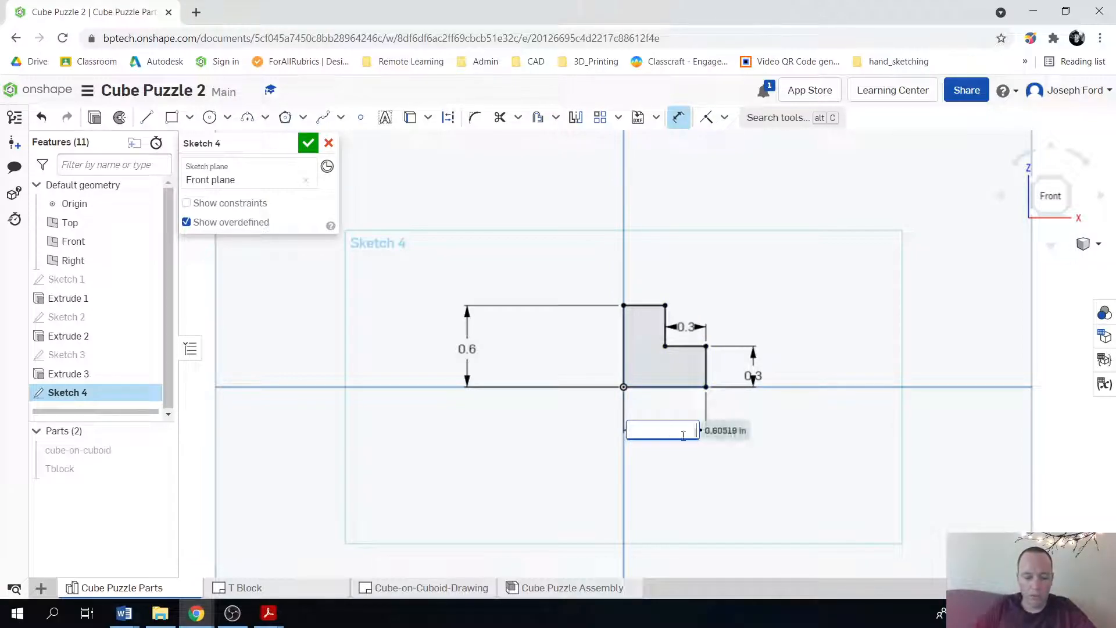
type("0.6")
key("Return")
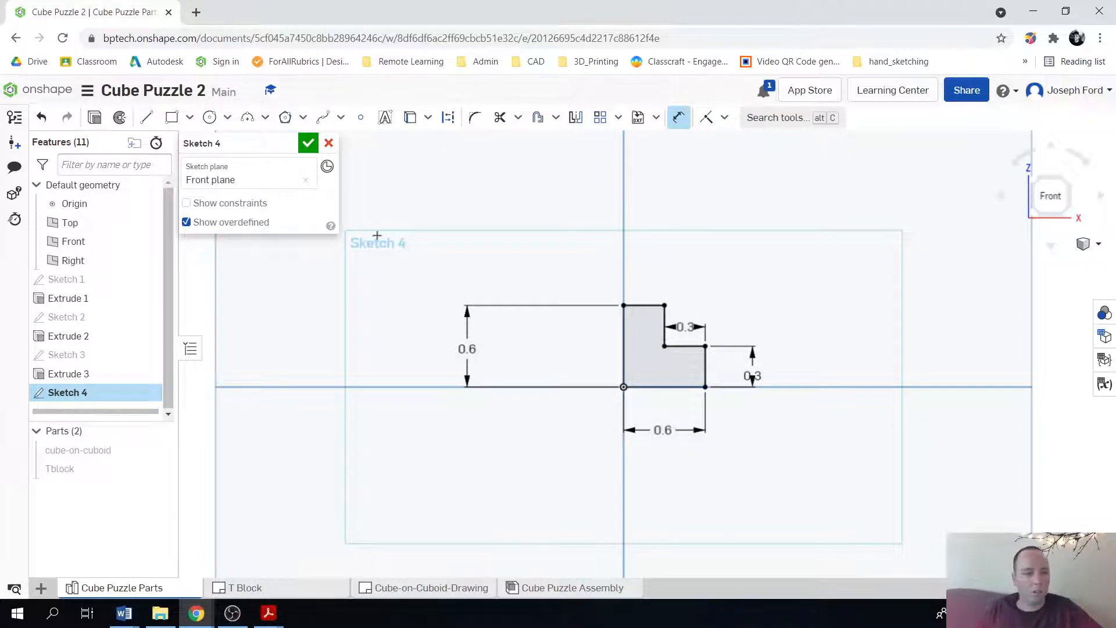
- Extrude the L profile as a new solid part with a blind depth of 0.6 in
left_click(95, 117)
left_click(296, 262)
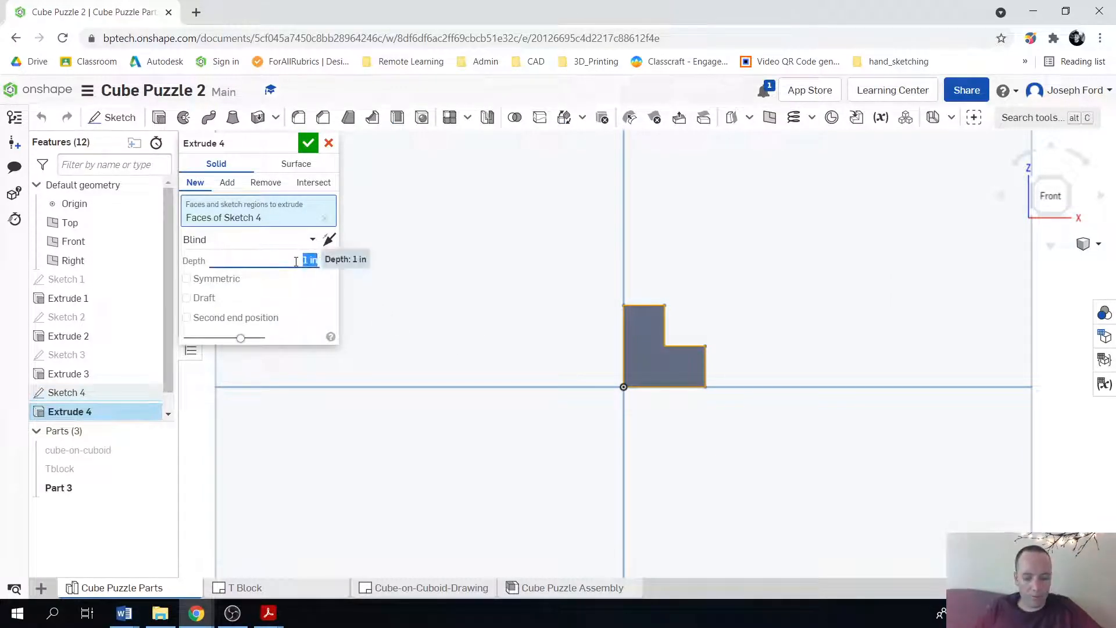
key("BackSpace")
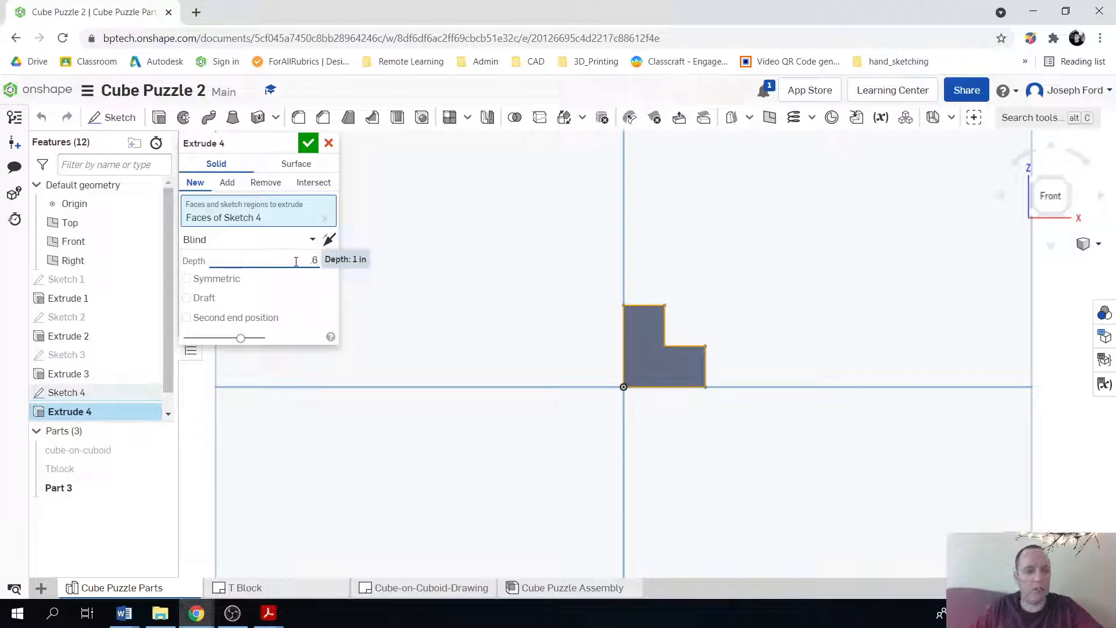
key("Return")
left_click(309, 143)
scroll(531, 386, "down", 5)
scroll(535, 386, "up", 2)
right_click_drag(640, 419, 625, 442)
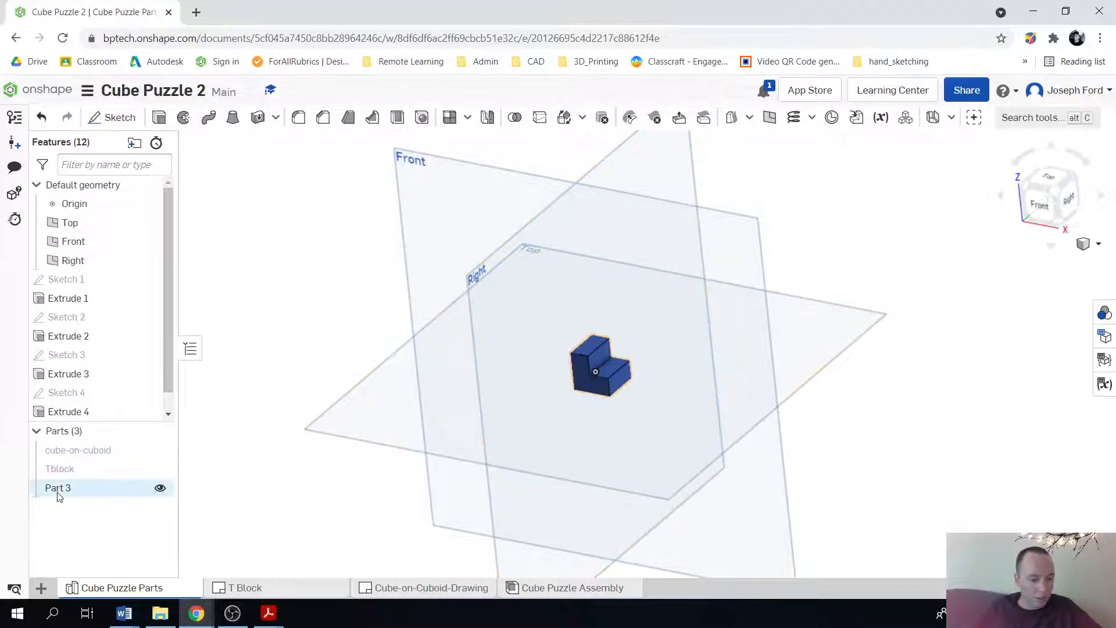
- Rename the new L-shaped part as Deep L
right_click(81, 493)
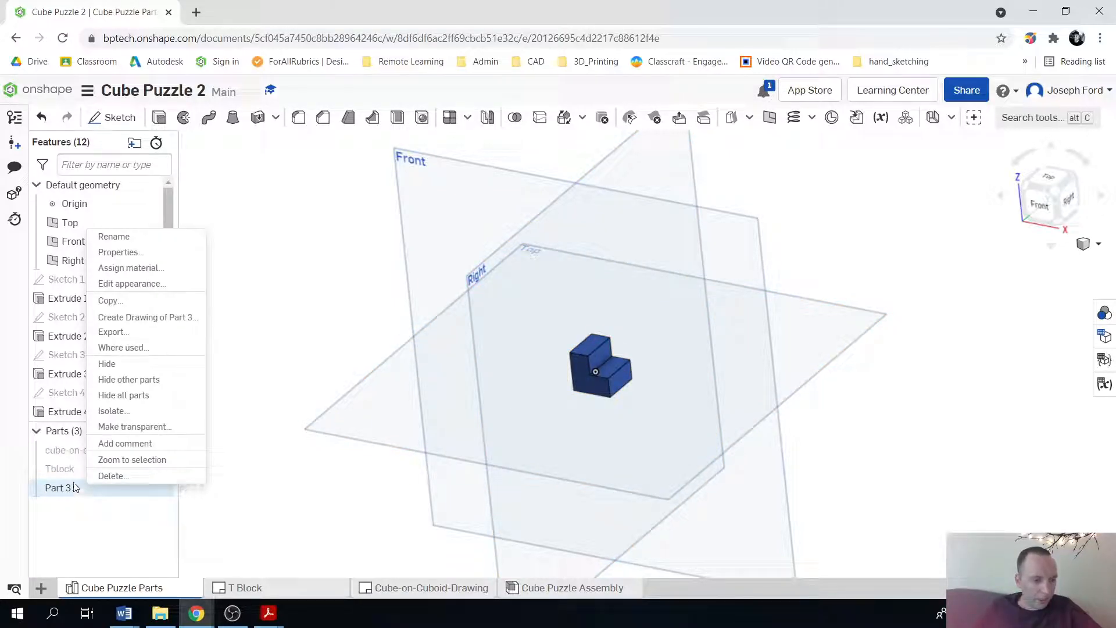
left_click(145, 236)
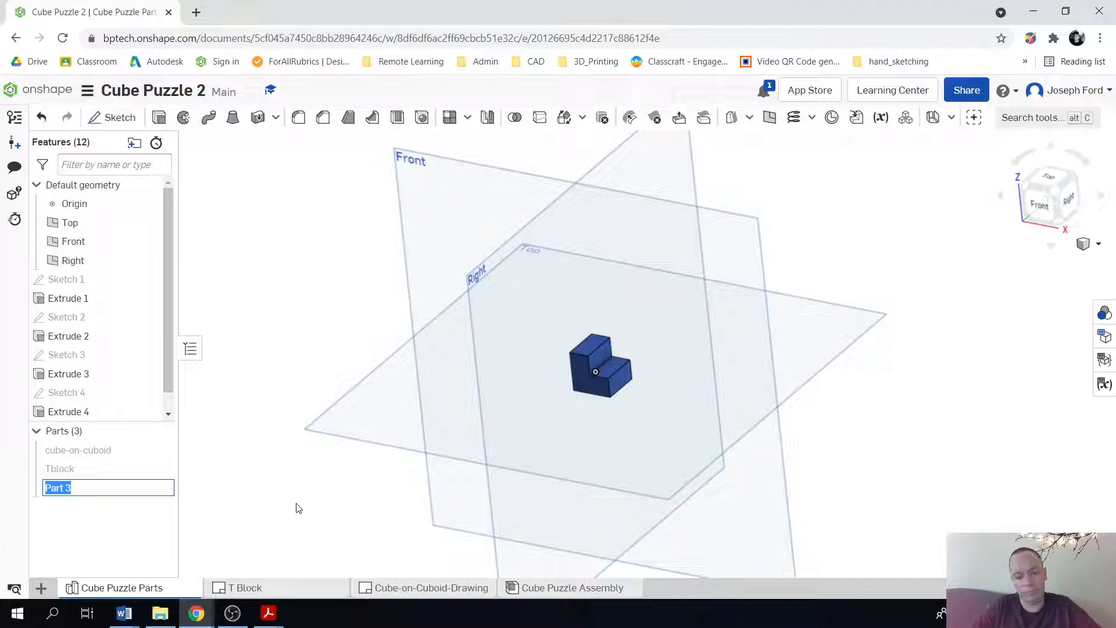
type("Deep L")
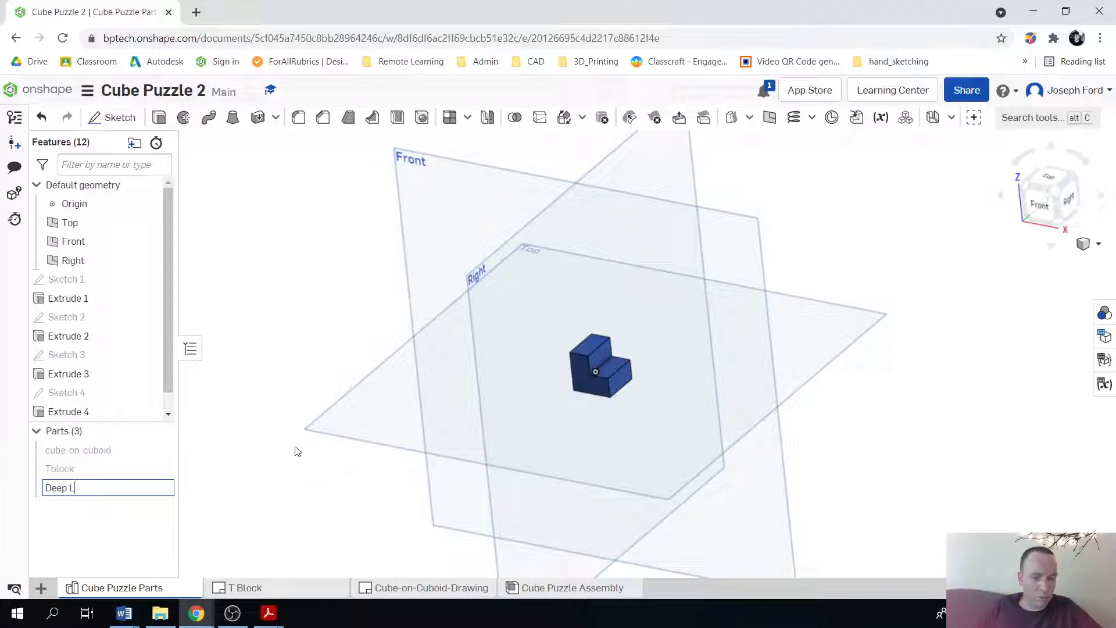
left_click(141, 519)
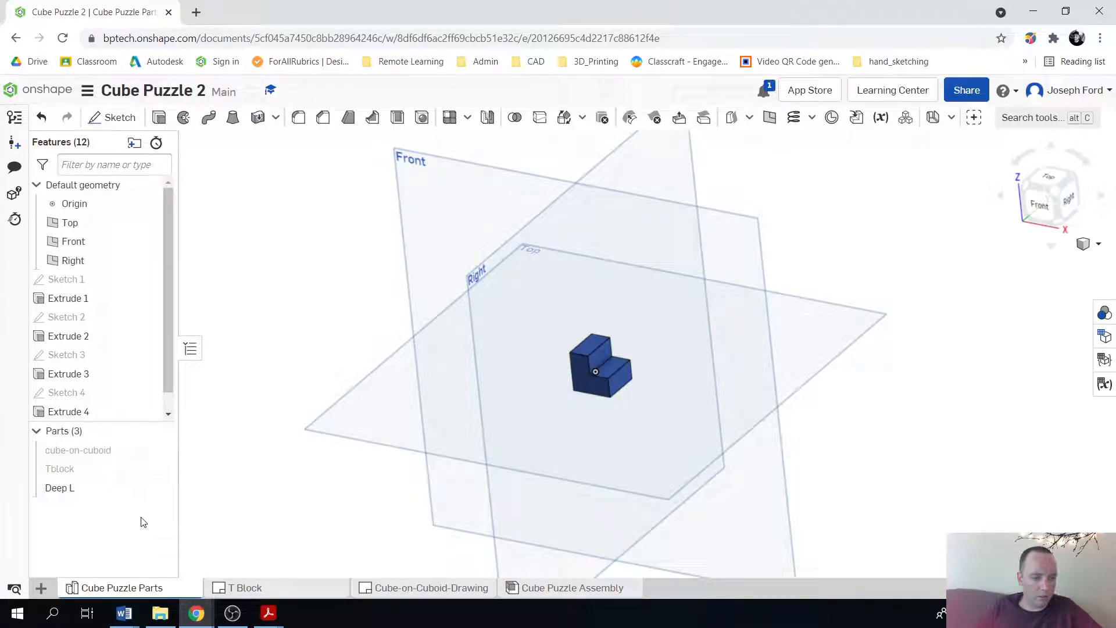
- Change the appearance of the Deep L part to light grey, colour EAEAEA
right_click(82, 490)
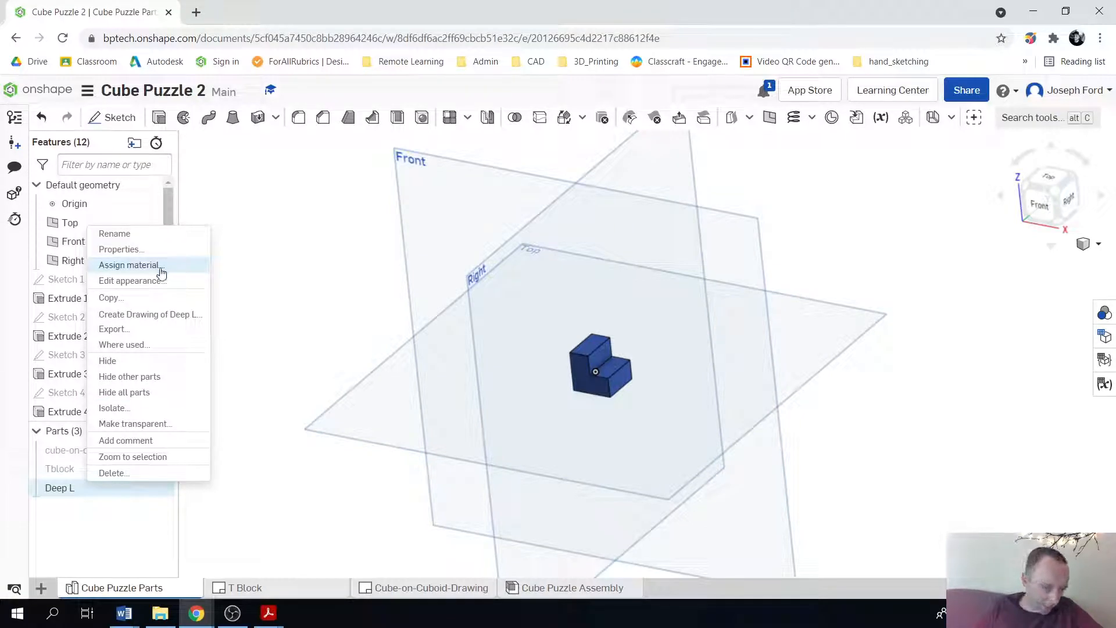
left_click(148, 281)
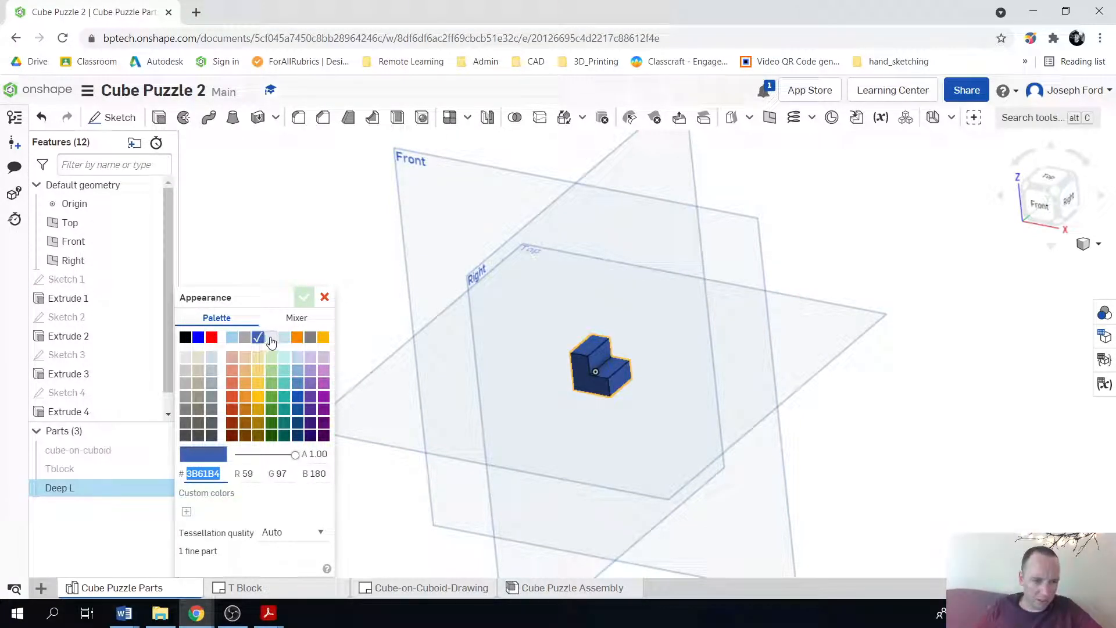
left_click(271, 340)
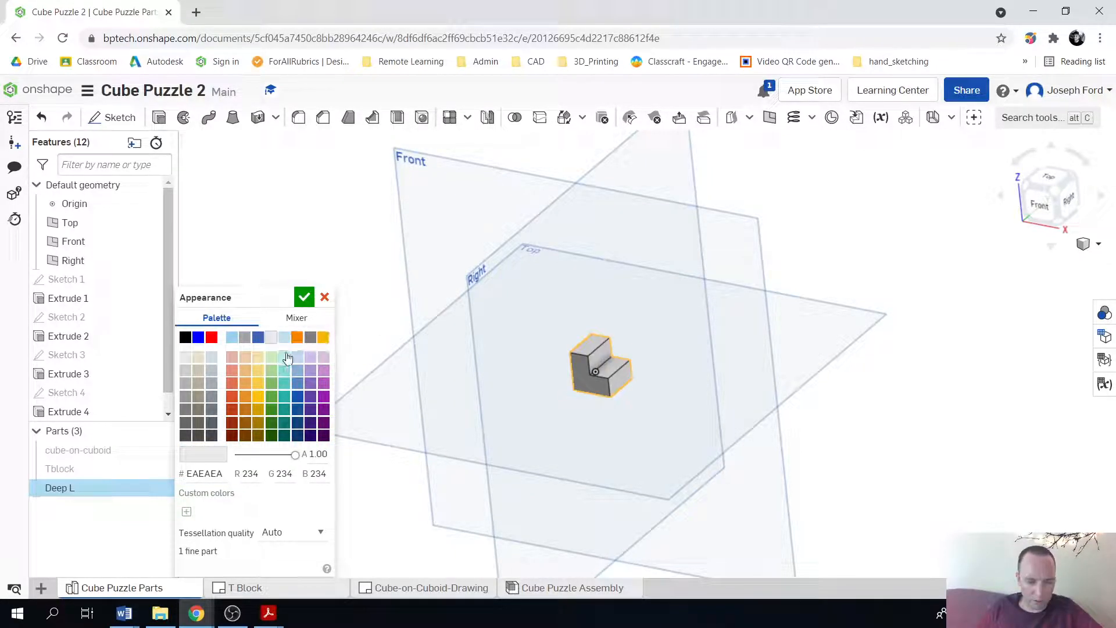
left_click(303, 298)
right_click_drag(534, 380, 583, 441)
scroll(589, 395, "up", 3)
right_click_drag(588, 396, 611, 437)
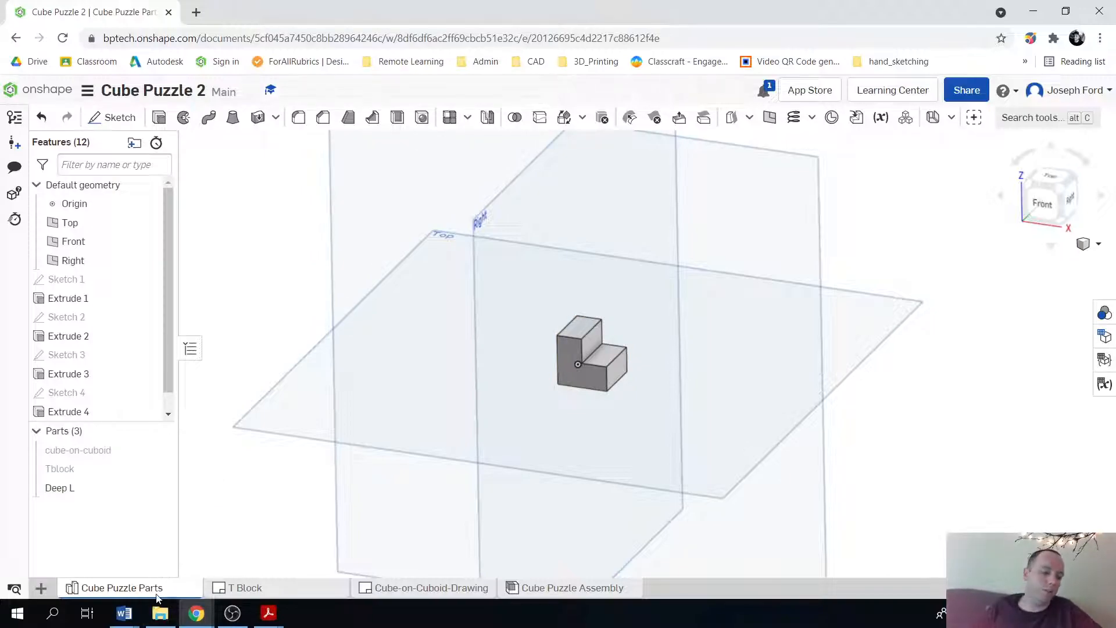
- Create a new drawing from the ANSI_A_INCH.dwt template with no views
mouse_move(158, 591)
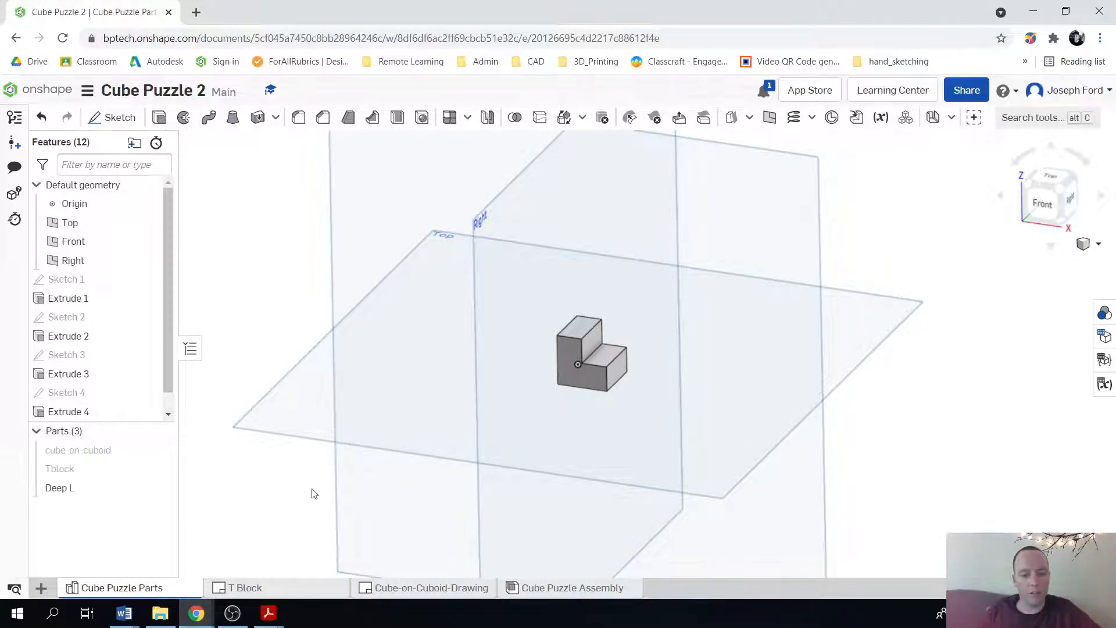
left_click(41, 588)
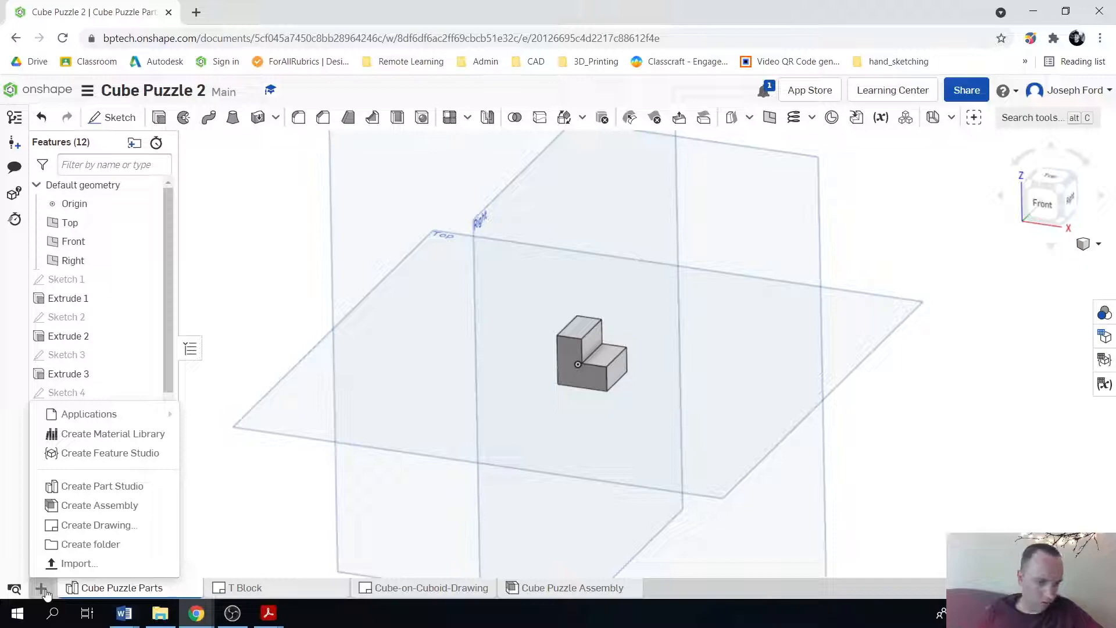
left_click(78, 525)
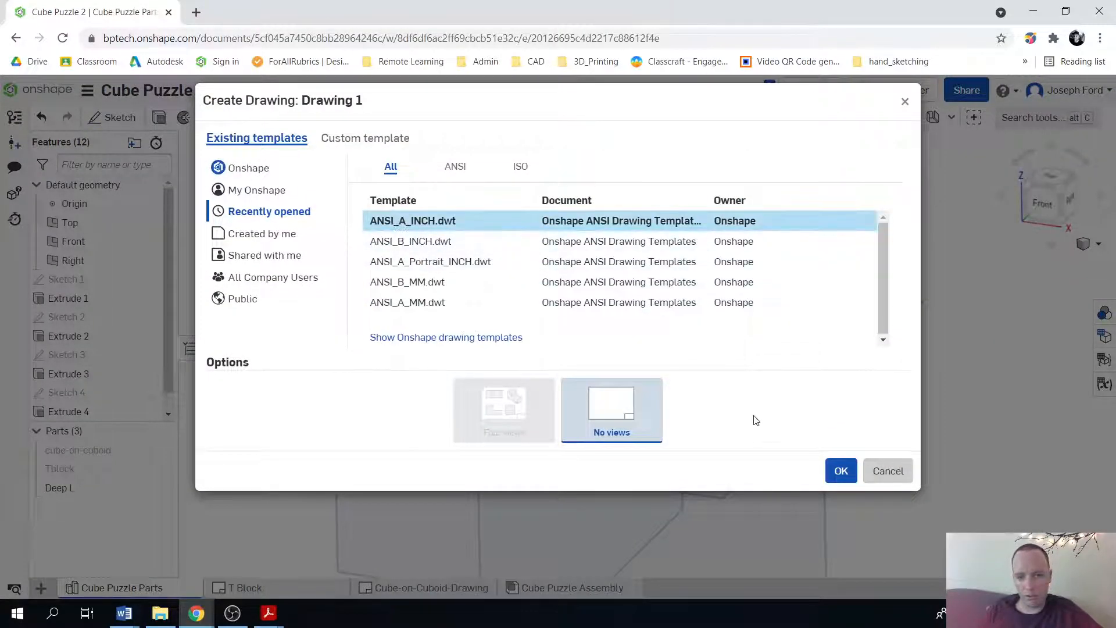
left_click(843, 475)
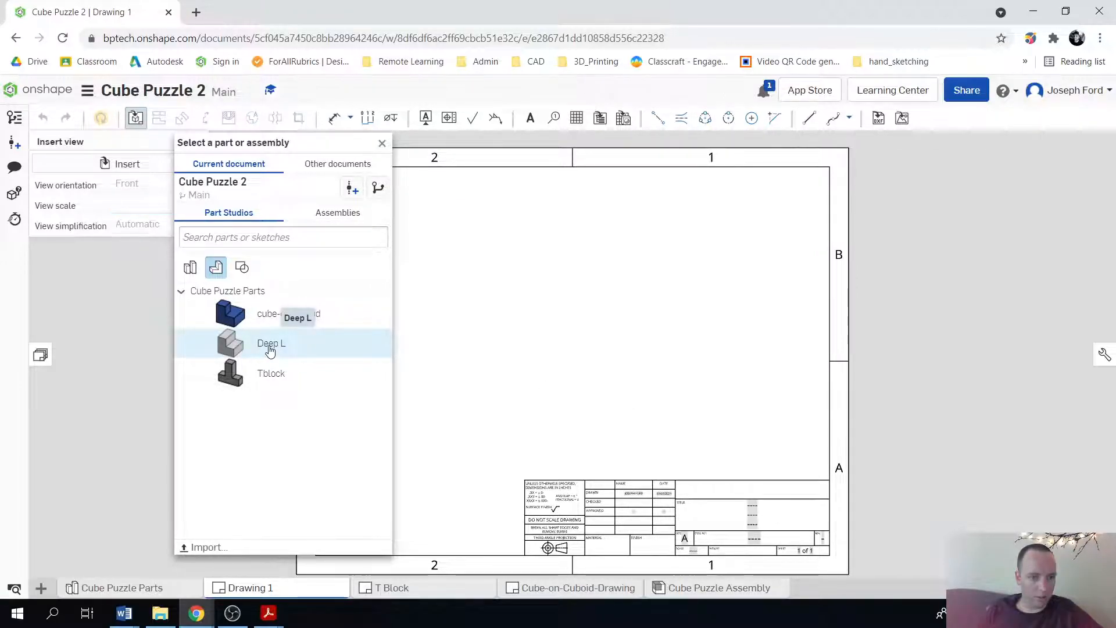
- Insert the front view of Deep L at 3:1 scale in the lower-left area of the sheet
left_click(269, 347)
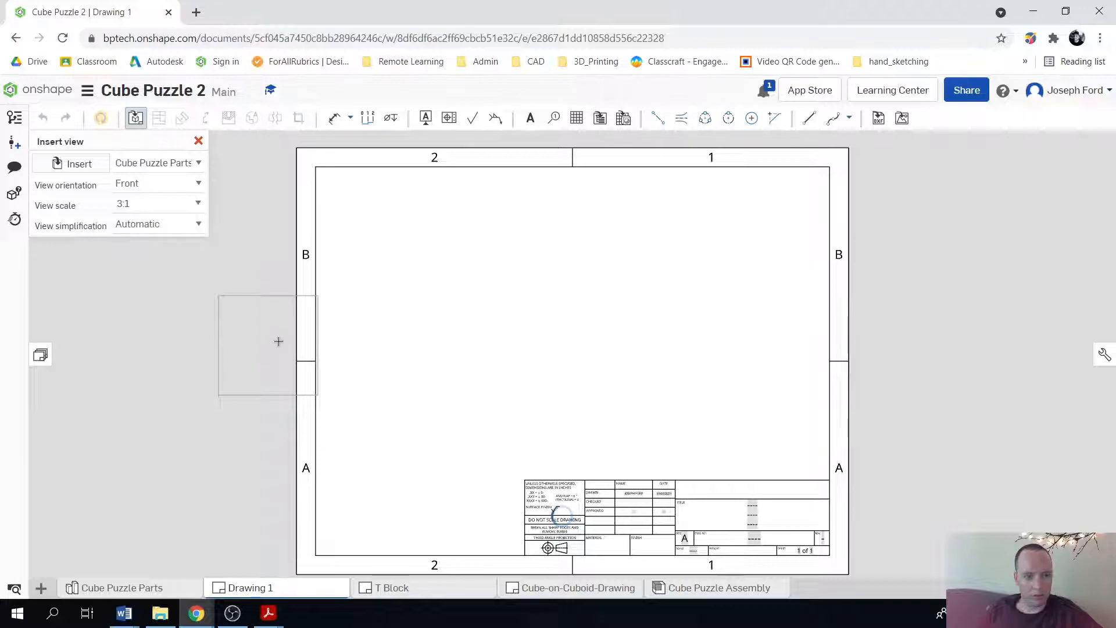
left_click(378, 355)
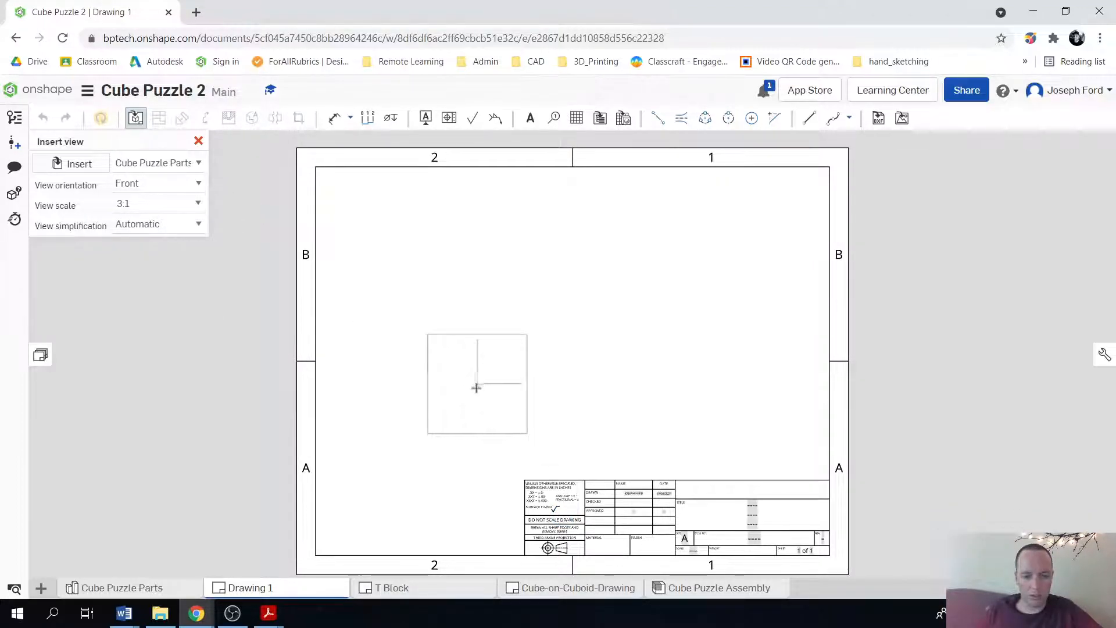
left_click(476, 388)
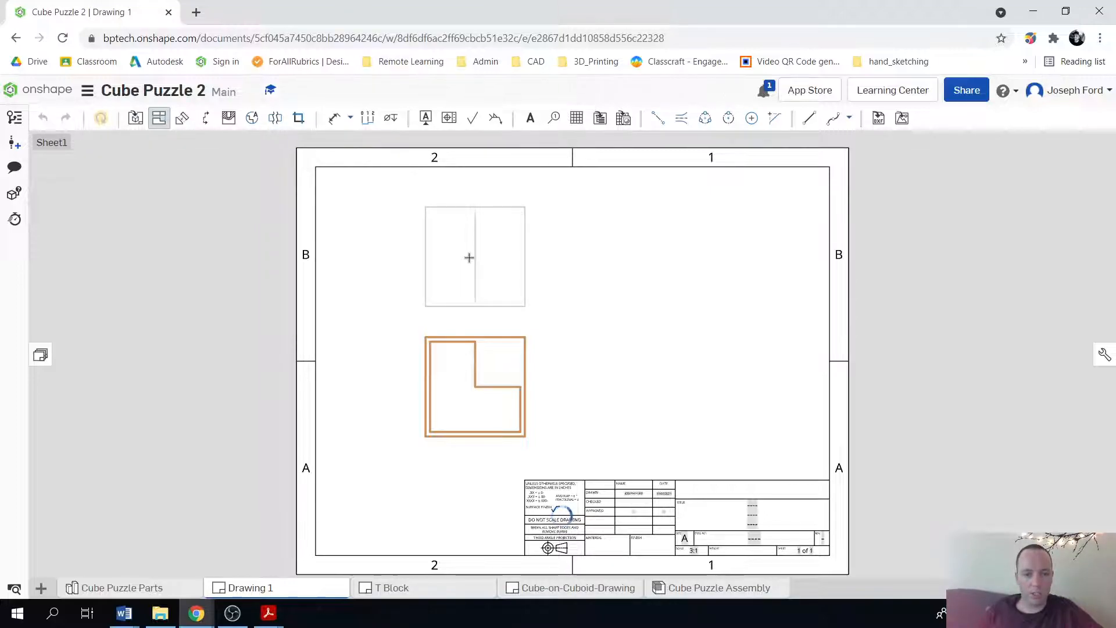
- Project the top, right and isometric views from the front view, and move the front view slightly down and left to widen the spacing
left_click(475, 387)
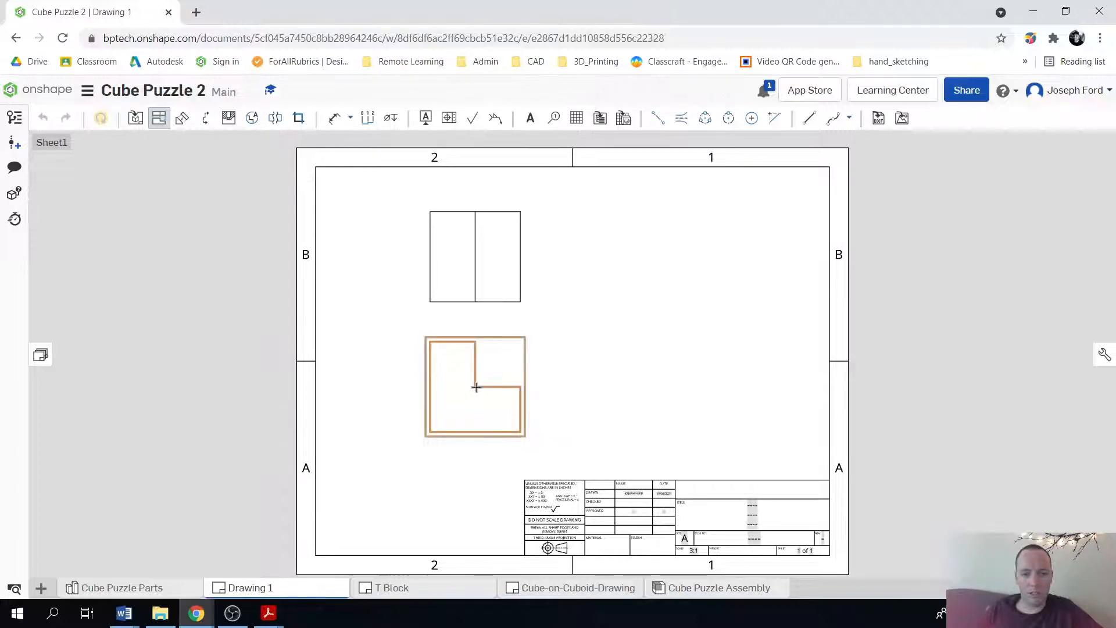
left_click(675, 405)
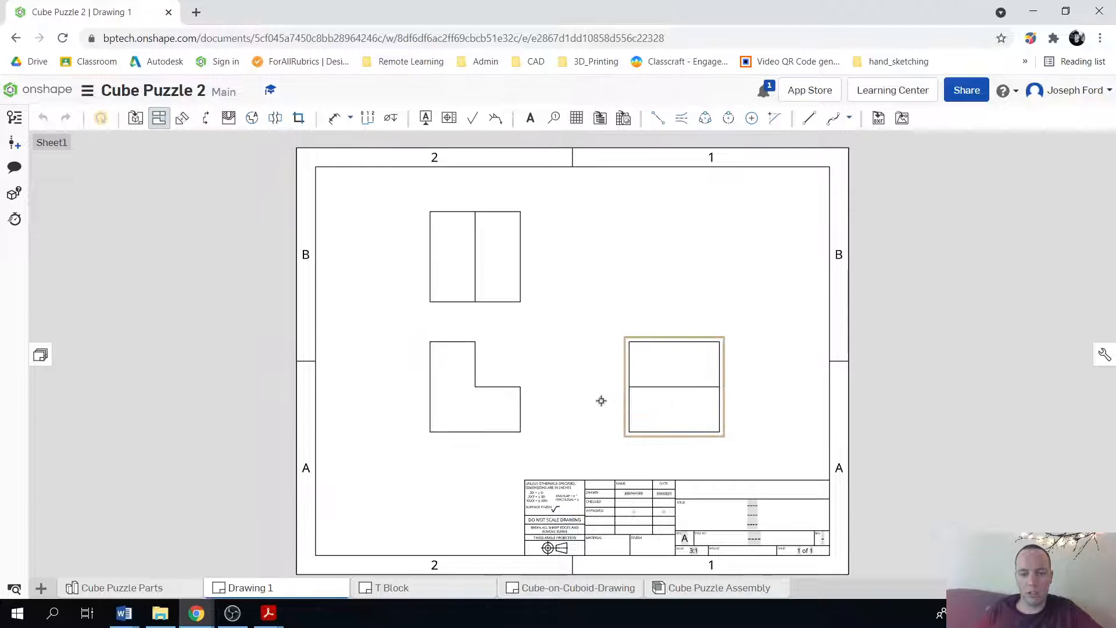
left_click(473, 393)
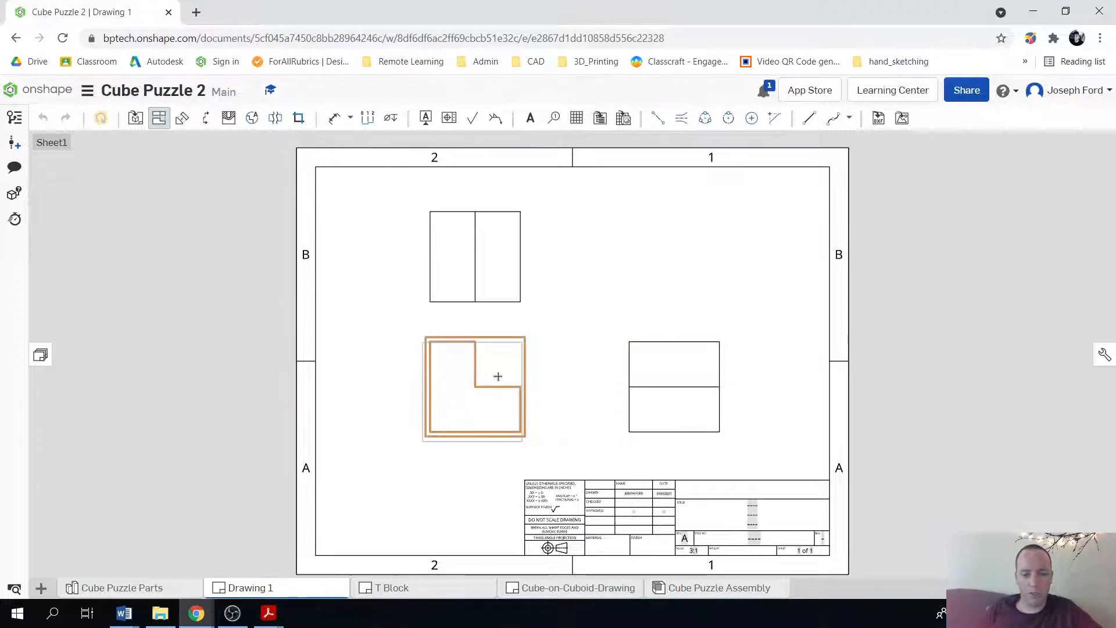
left_click(686, 247)
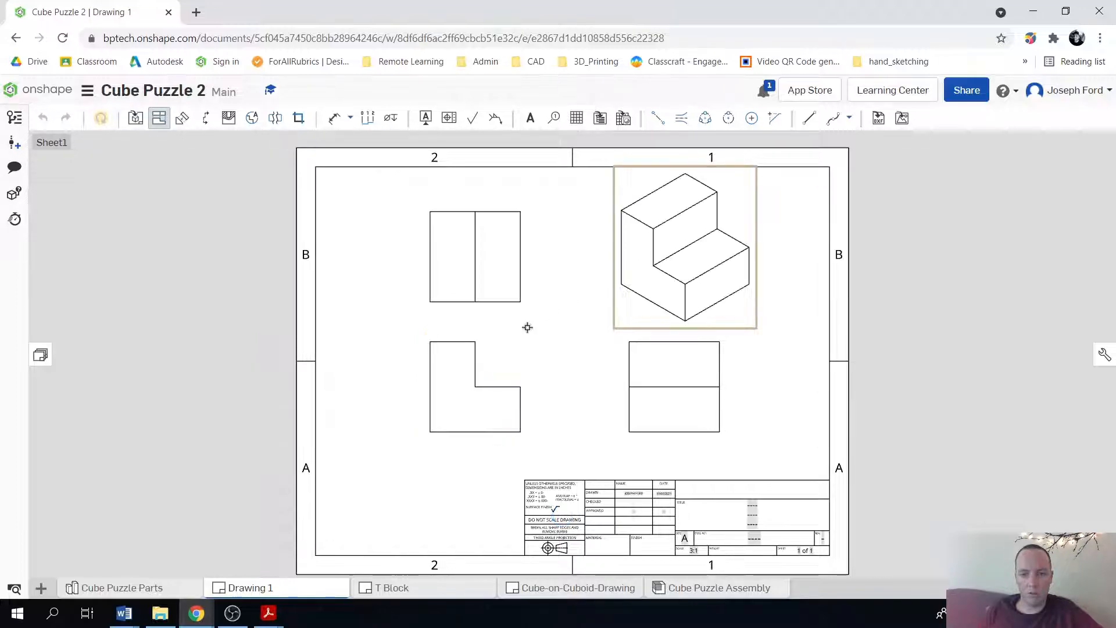
left_click(159, 121)
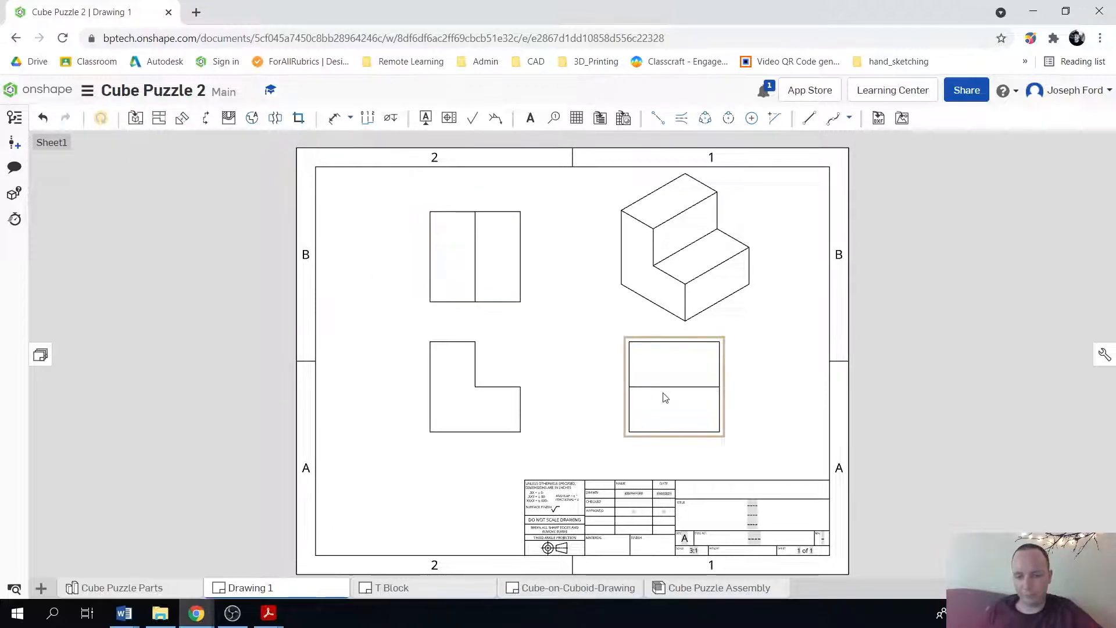
left_click_drag(473, 398, 444, 417)
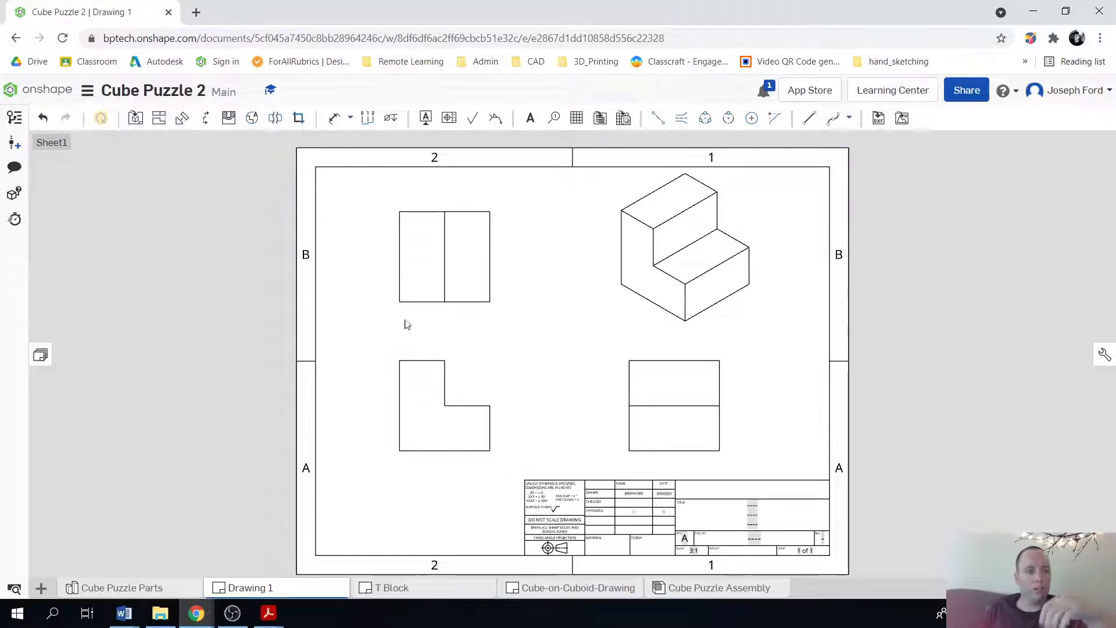
- Inspect the view properties of the front view and the top view
double_click(442, 383)
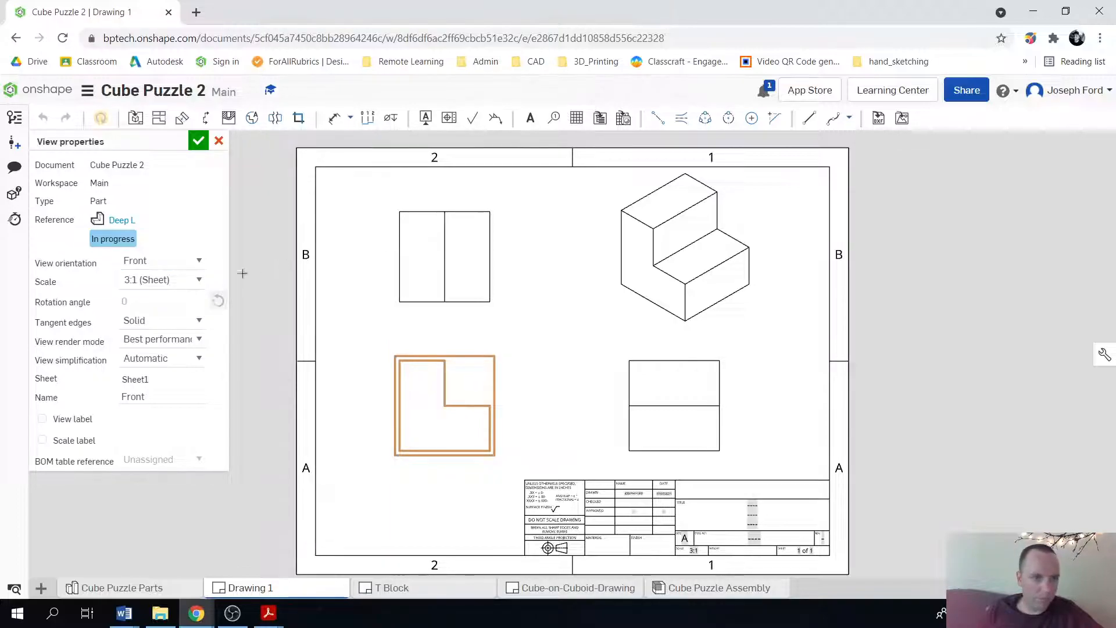
left_click(413, 272)
double_click(422, 274)
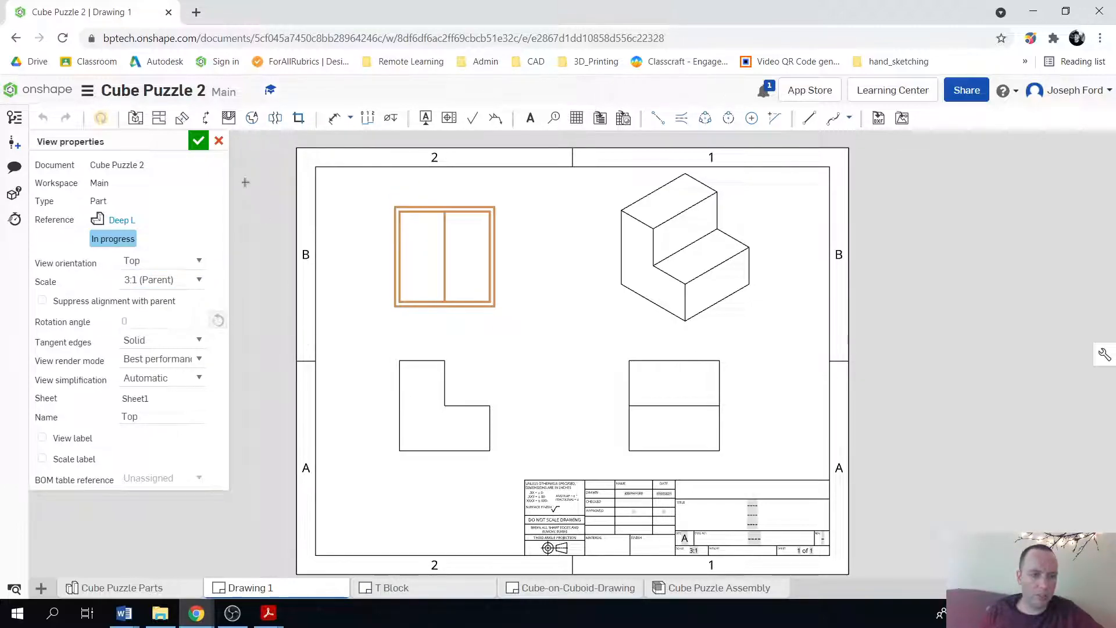
left_click(196, 140)
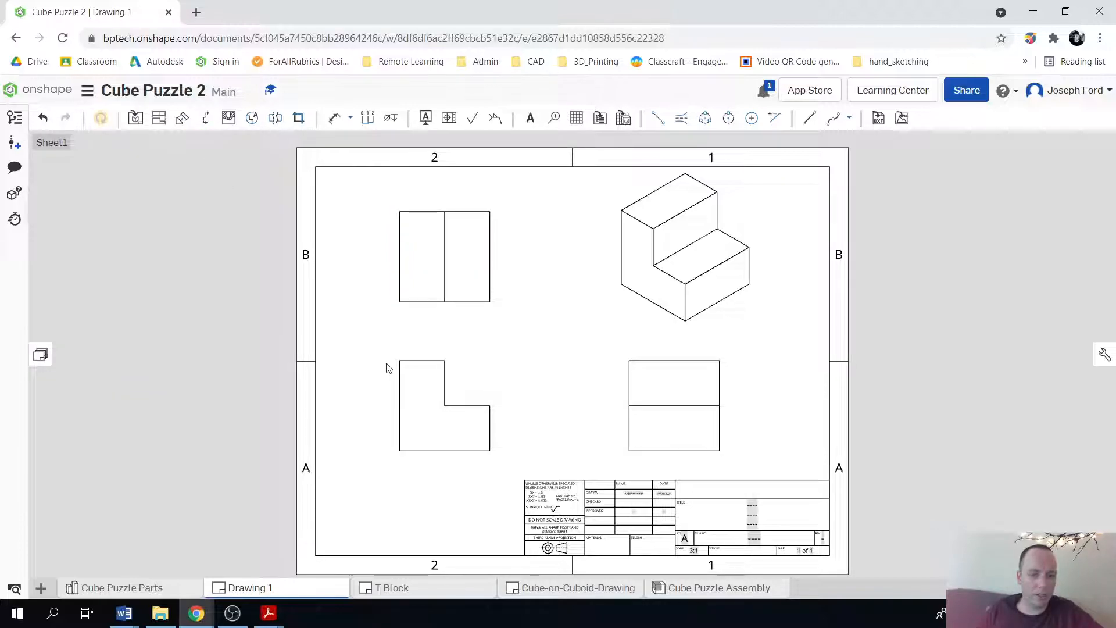
- Try a 1:1 scale on the front view and return it to the 3:1 sheet scale
double_click(407, 406)
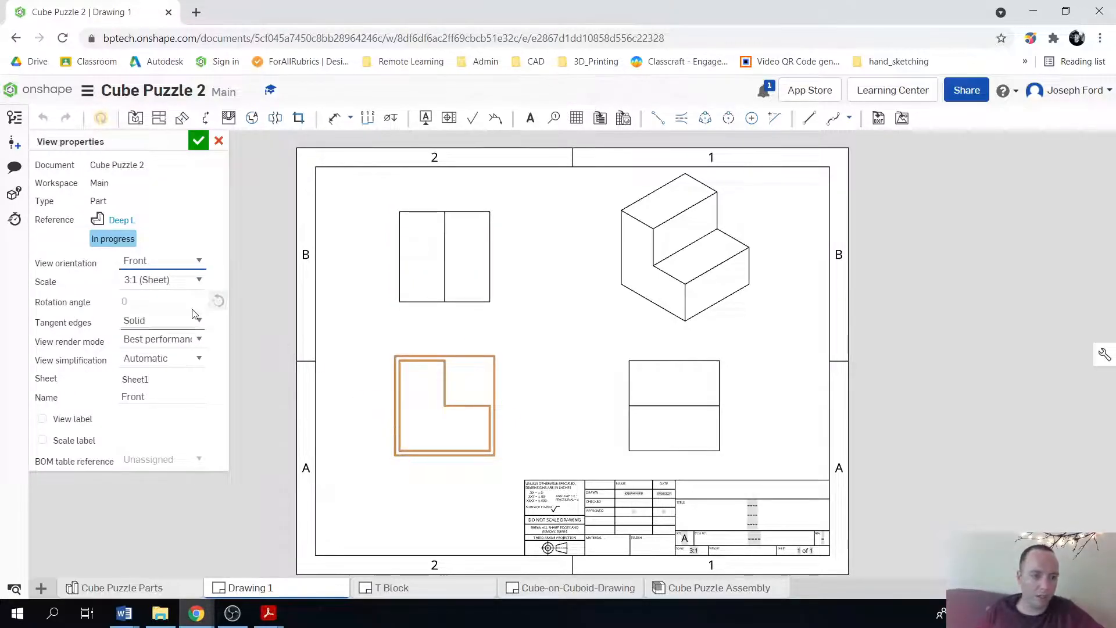
left_click(169, 280)
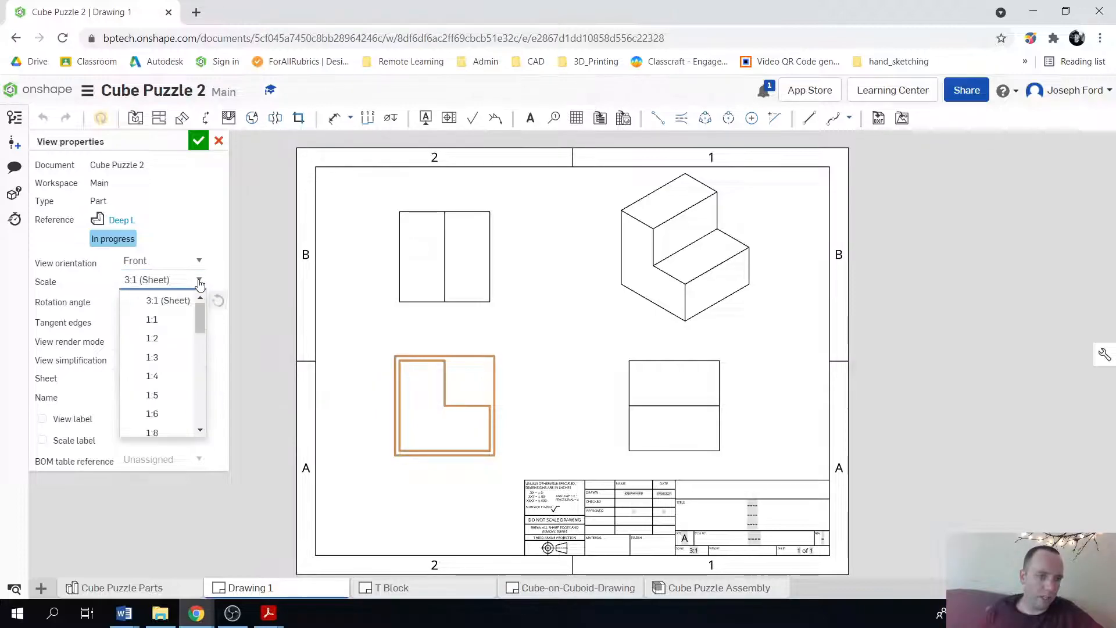
left_click(179, 327)
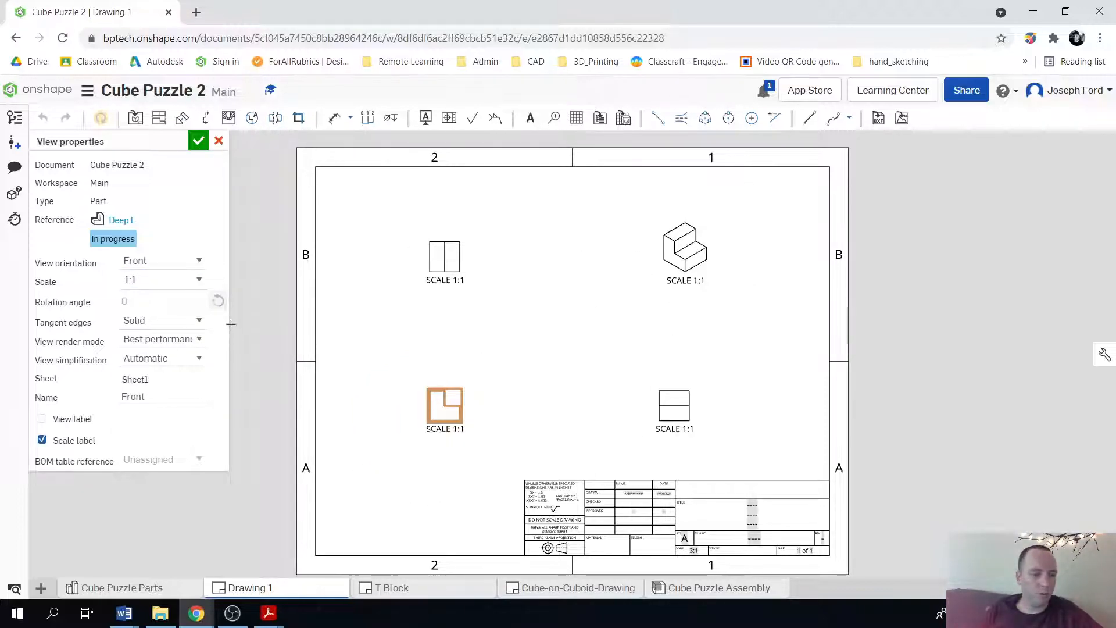
left_click(200, 283)
scroll(174, 360, "up", 1)
left_click(154, 302)
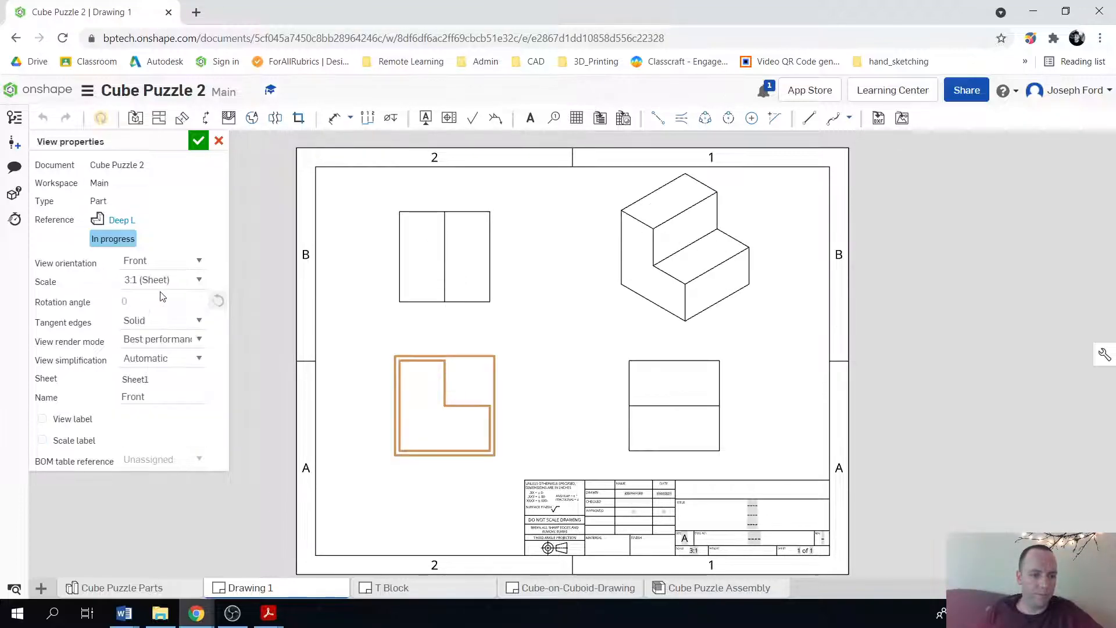
left_click(197, 141)
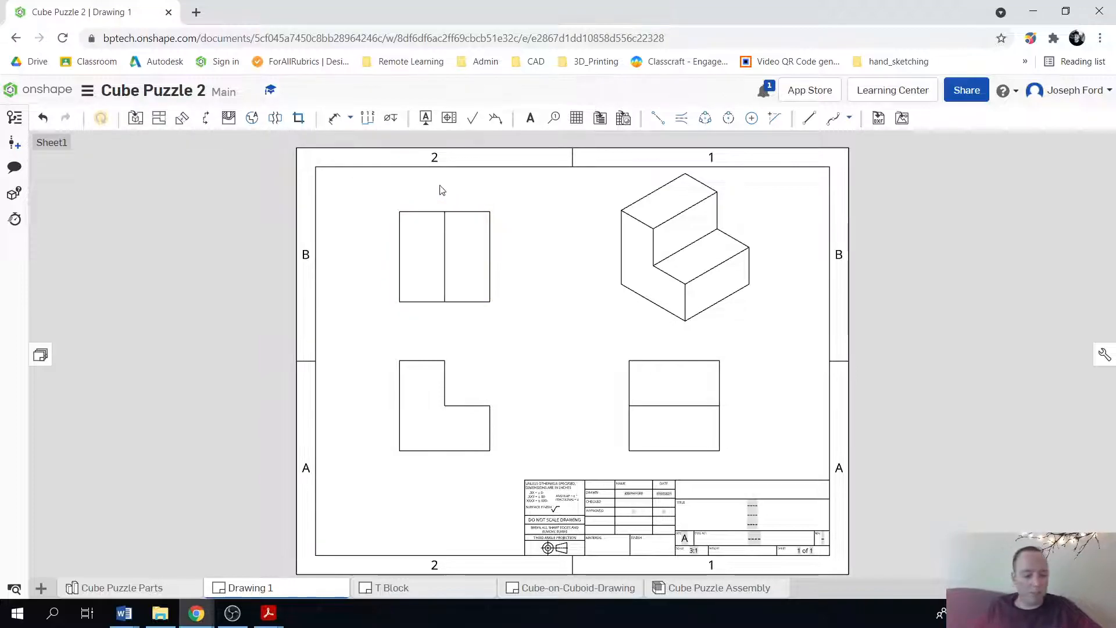
- Dimension the front view's full-height left edge, bottom edge and vertical step edge
key("d")
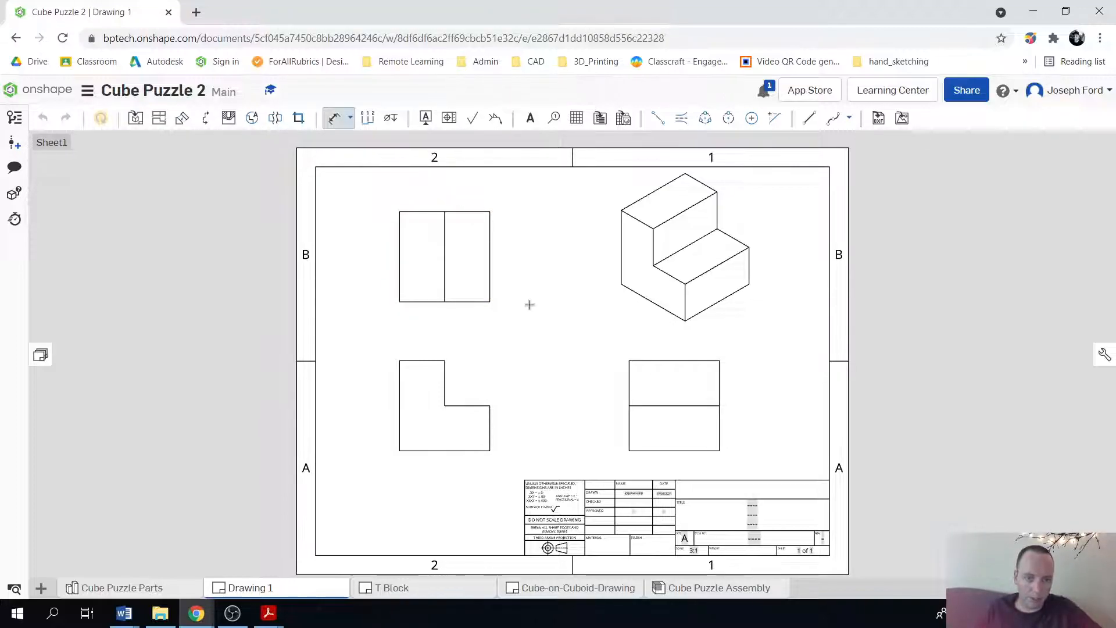
left_click(399, 400)
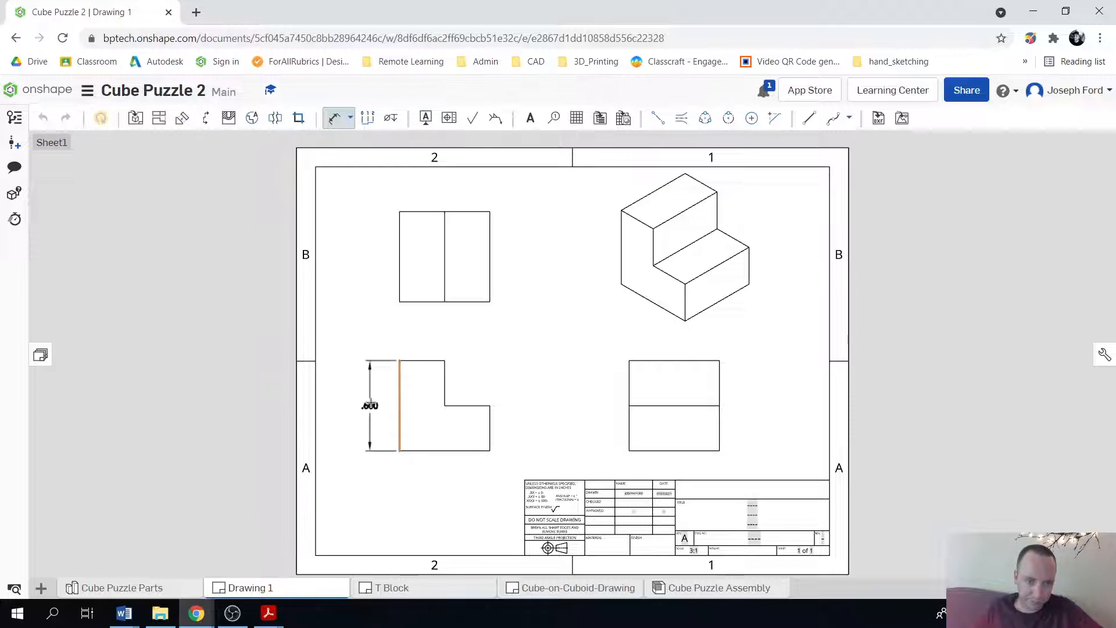
left_click(362, 402)
left_click(445, 451)
left_click(445, 476)
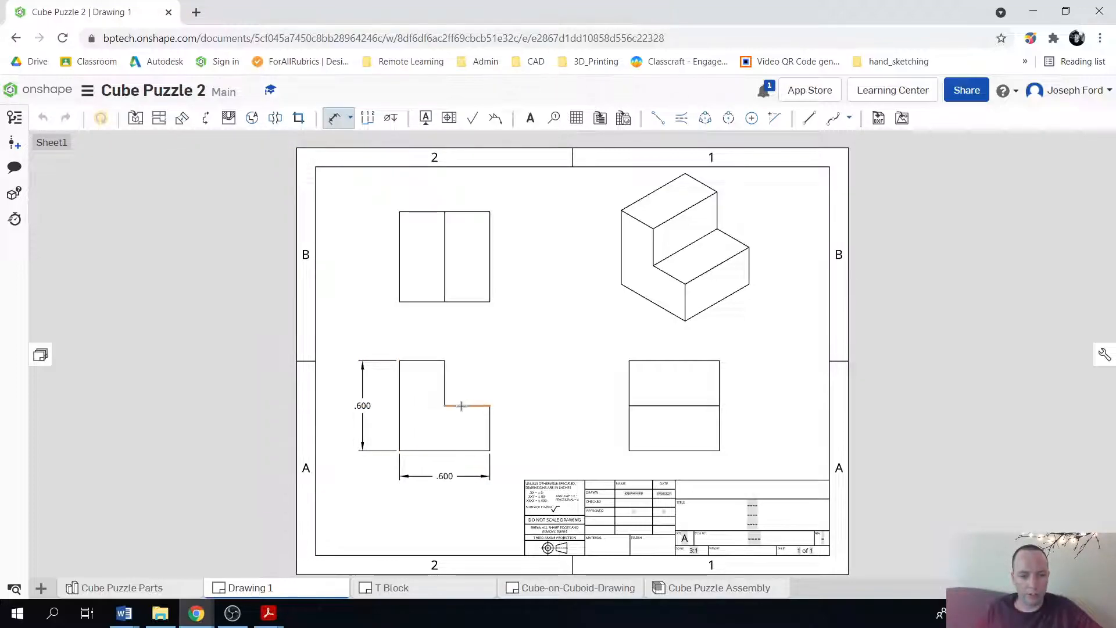
left_click(451, 381)
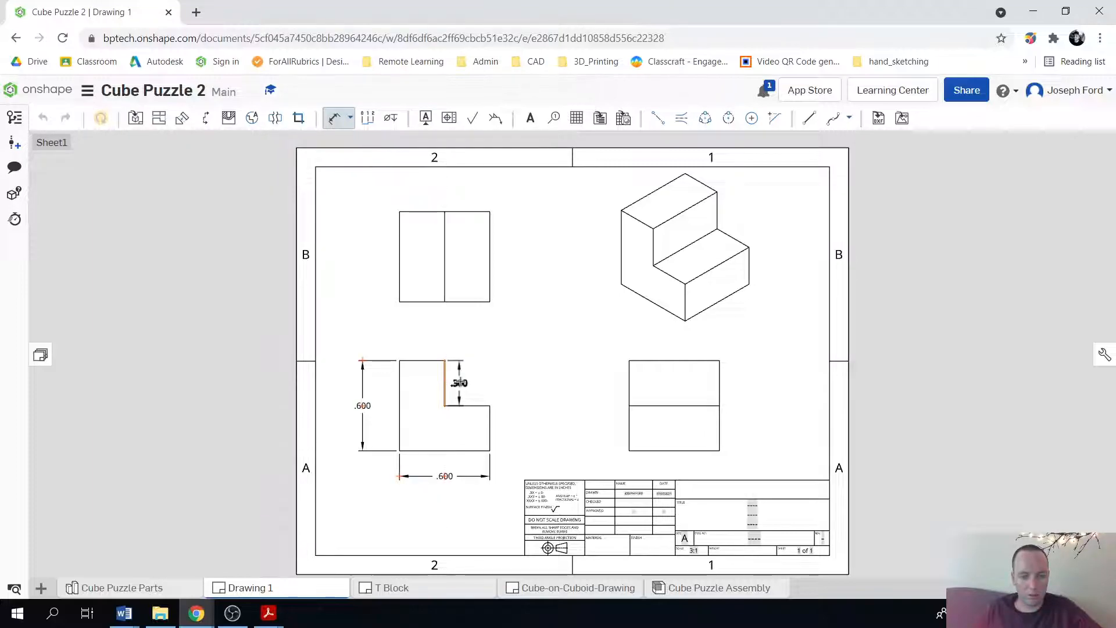
left_click(459, 382)
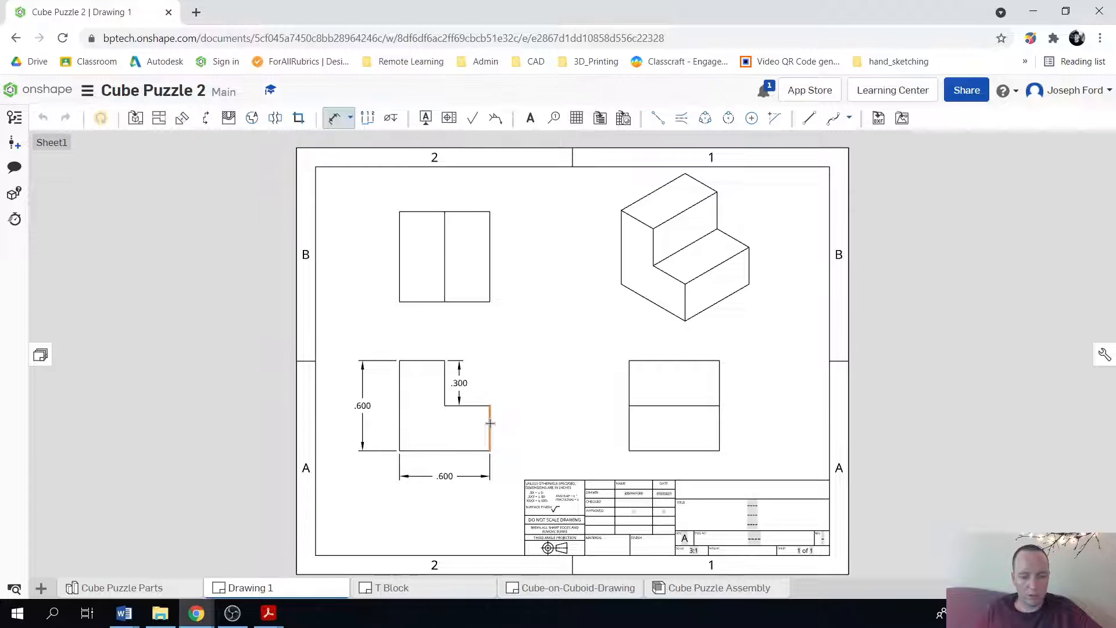
- Place a dimension for the right section's width above the top view and delete it
left_click(470, 200)
left_click(473, 191)
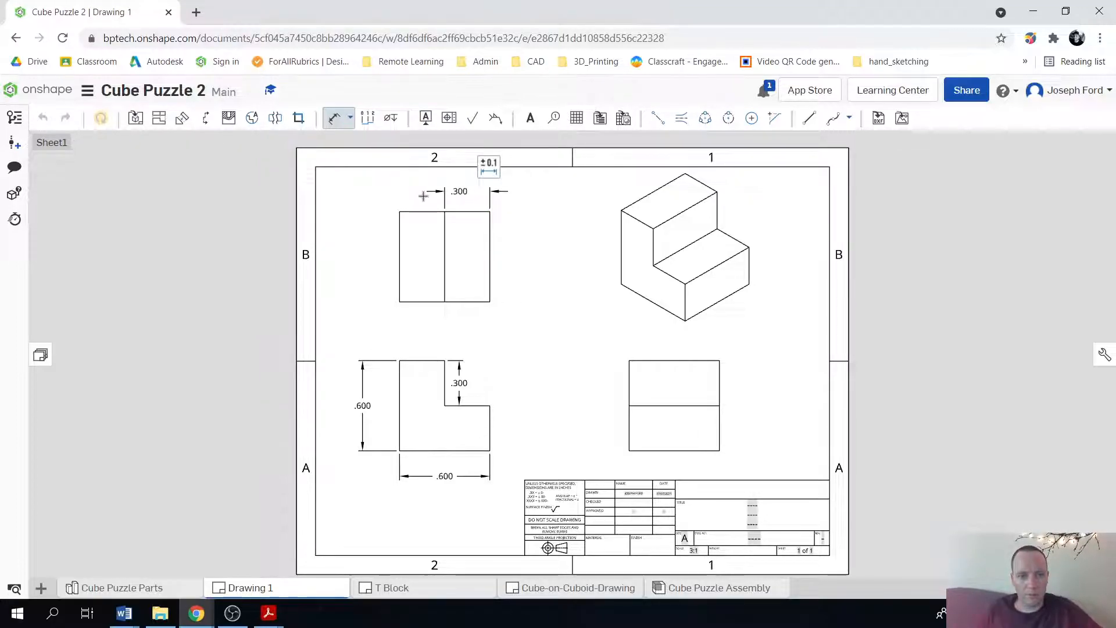
key("Escape")
left_click(460, 192)
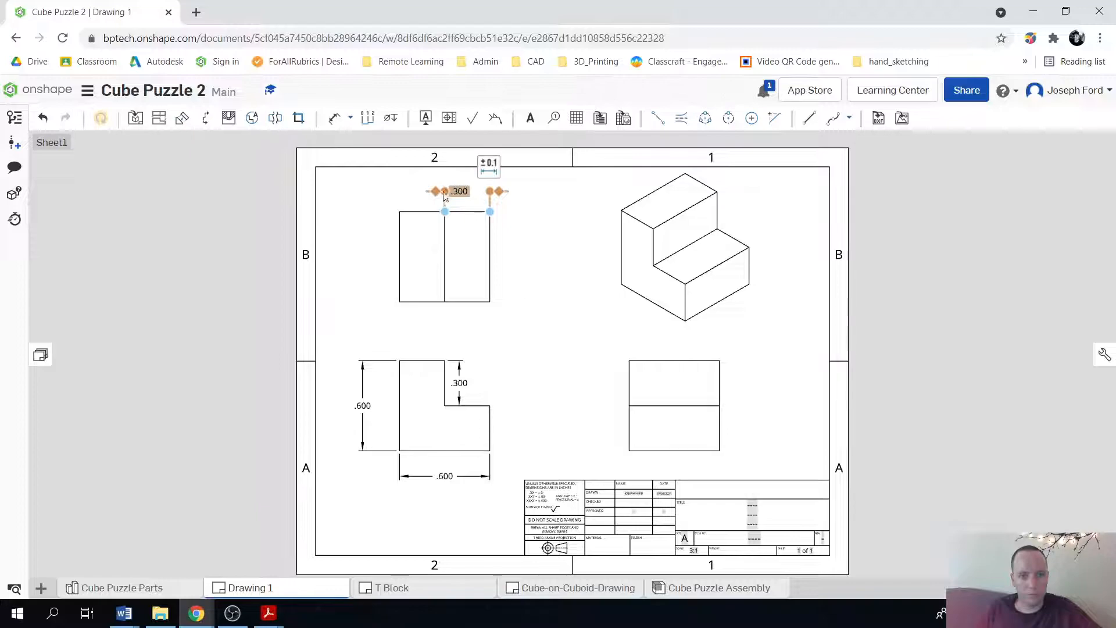
key("Delete")
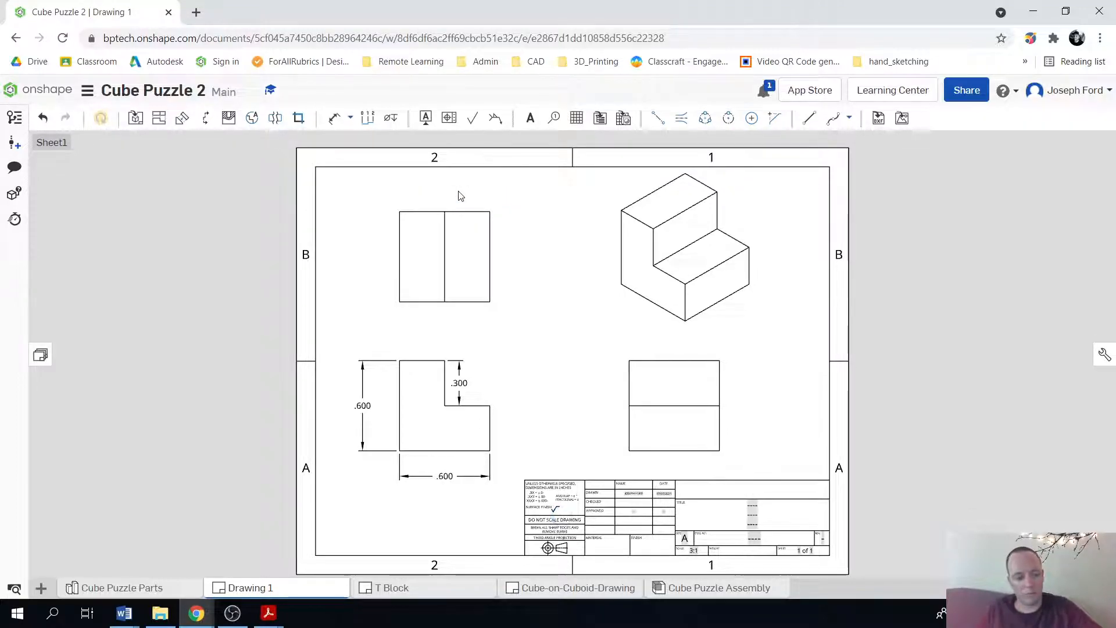
- Dimension the width of the top view's right section, placed centred just above its upper edge
key("d")
left_click(467, 212)
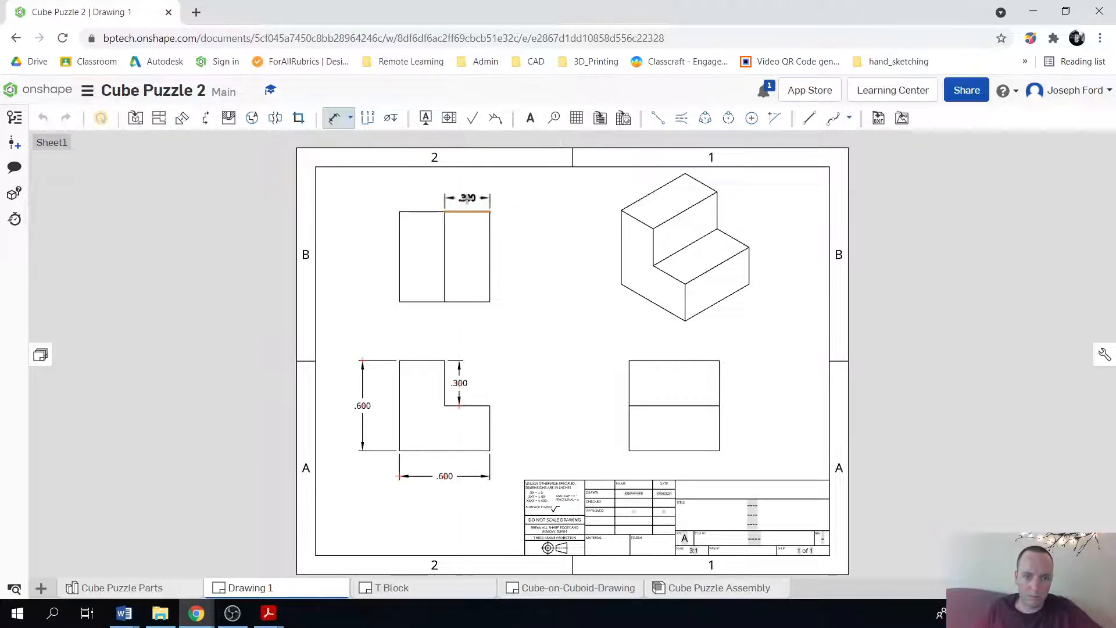
left_click(468, 198)
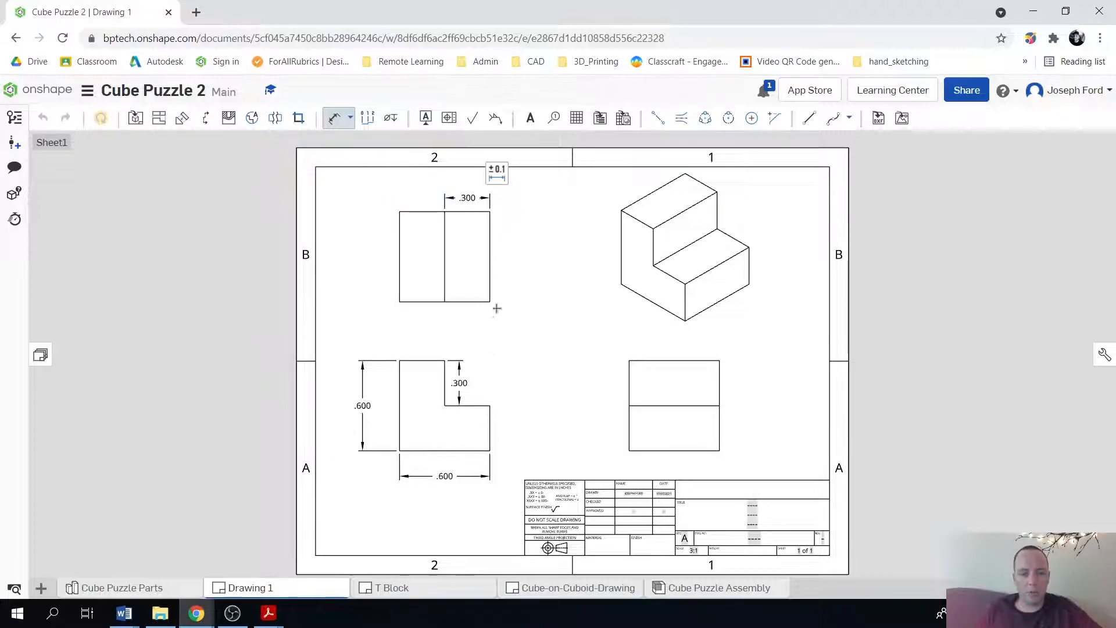
- Dimension the top view's lower-left edge segment below the view and its full height along the left edge
left_click(423, 301)
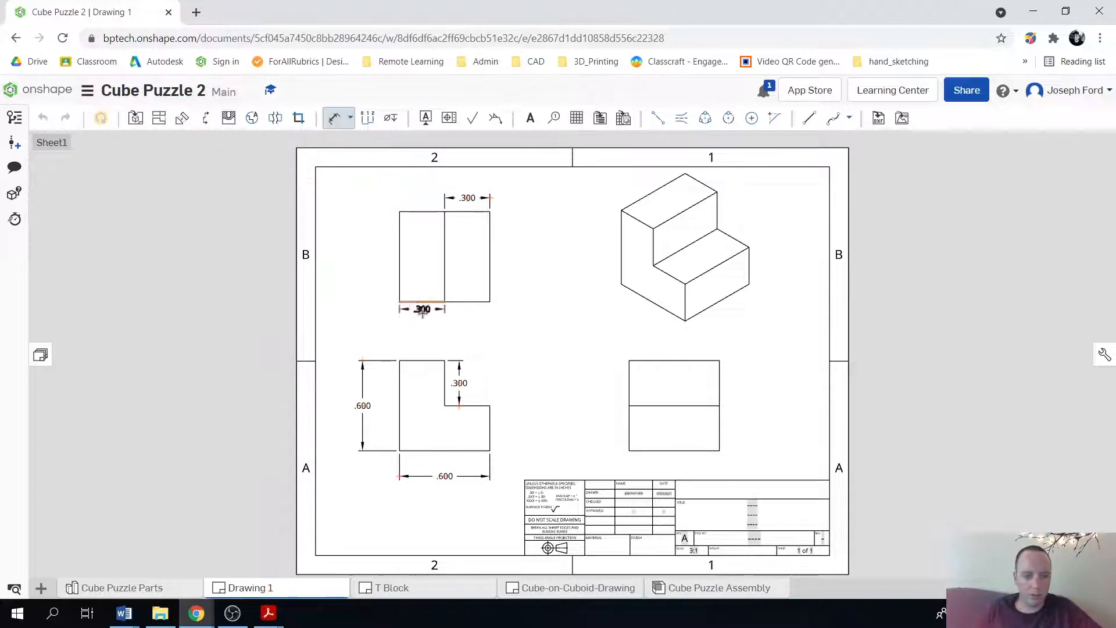
left_click(417, 314)
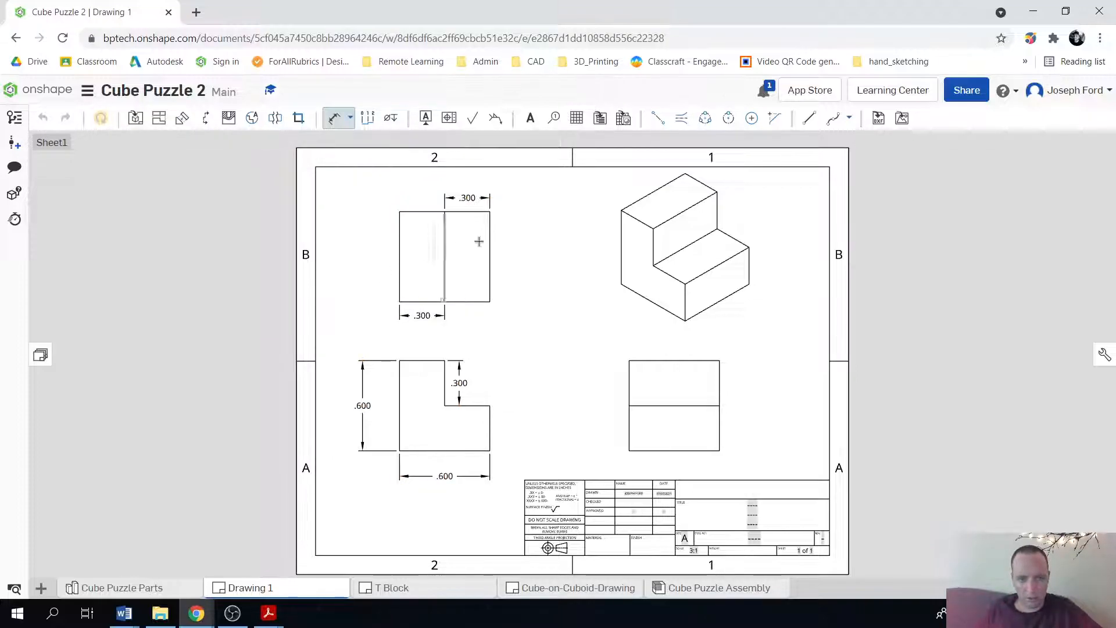
left_click(392, 250)
left_click(380, 256)
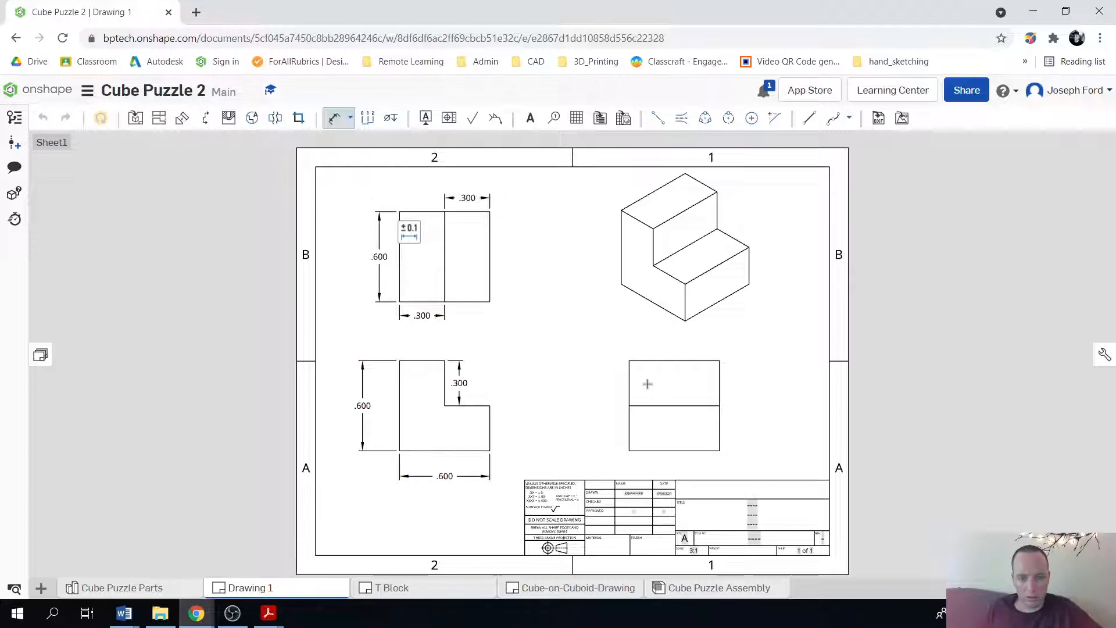
- Dimension the right side view's lower-section height, upper-section height and overall width
left_click(628, 428)
left_click(610, 428)
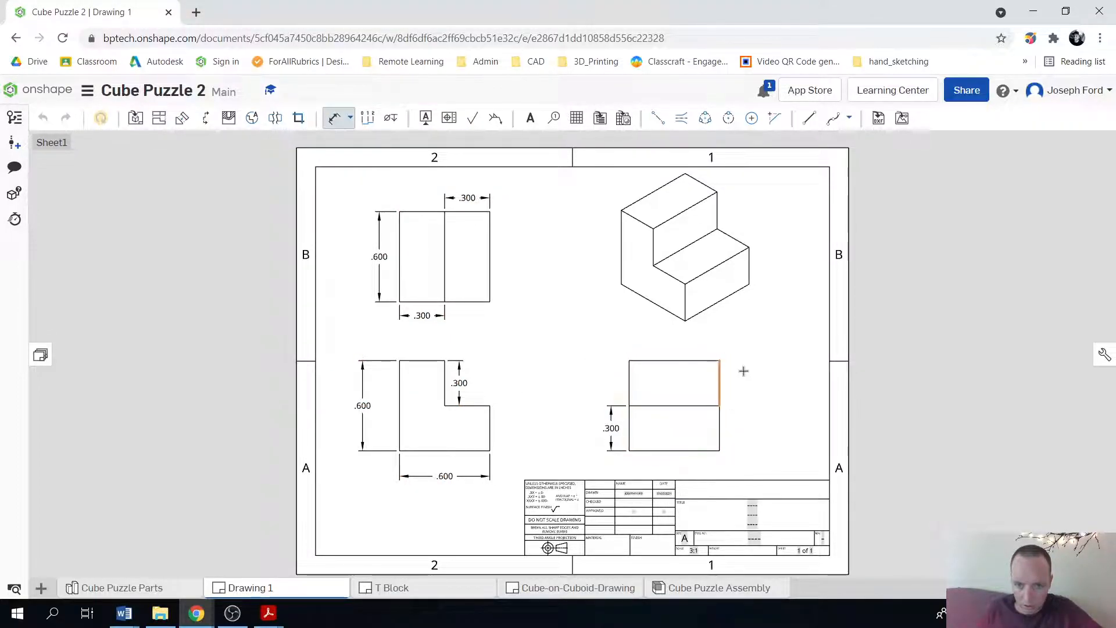
left_click(720, 379)
left_click(734, 381)
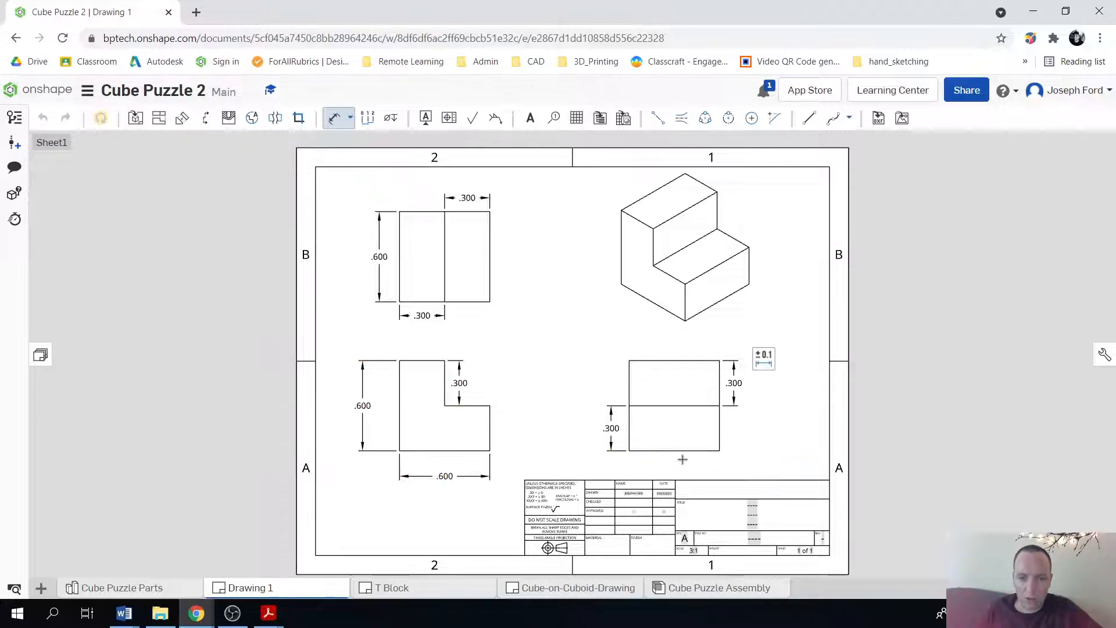
left_click(678, 352)
left_click(678, 348)
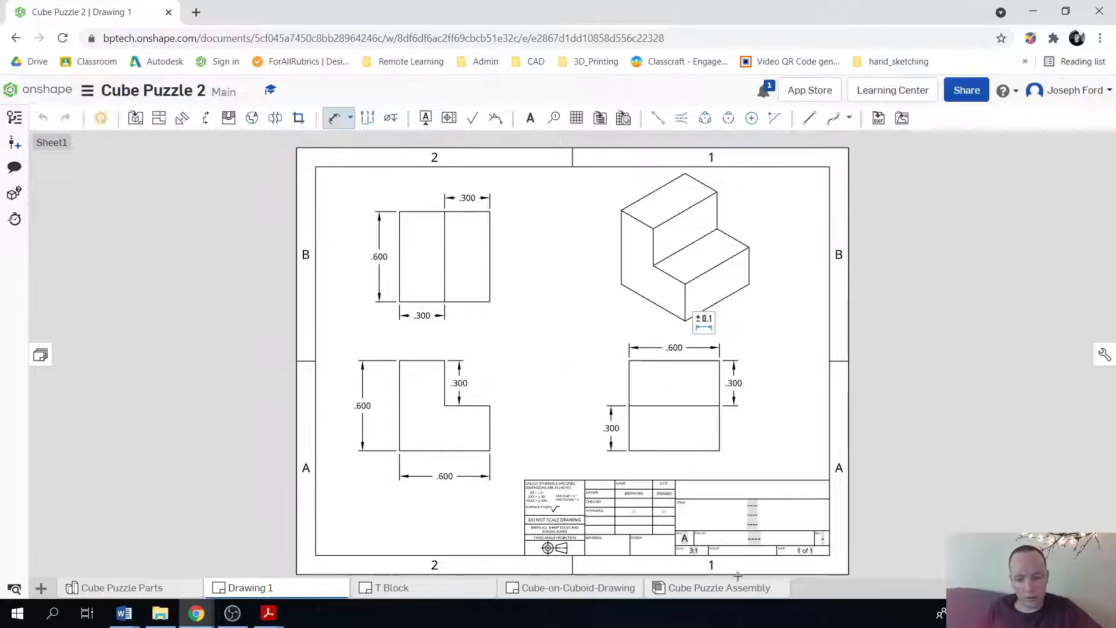
- Fill in the first title line of the title block with "Cube Puzzle"
scroll(738, 576, "up", 3)
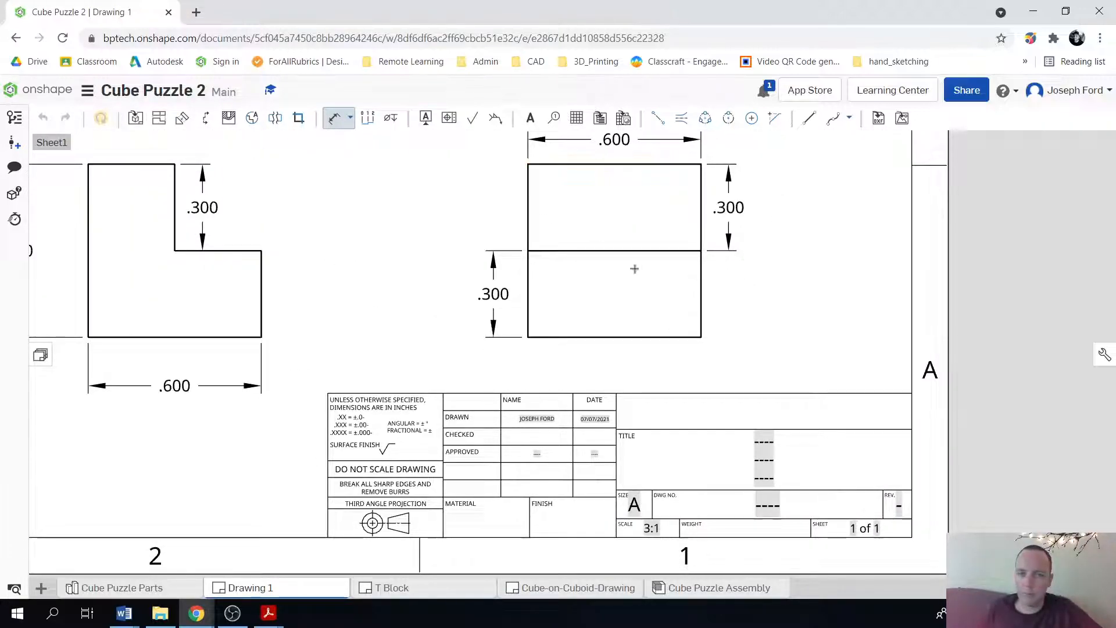
left_click(802, 437)
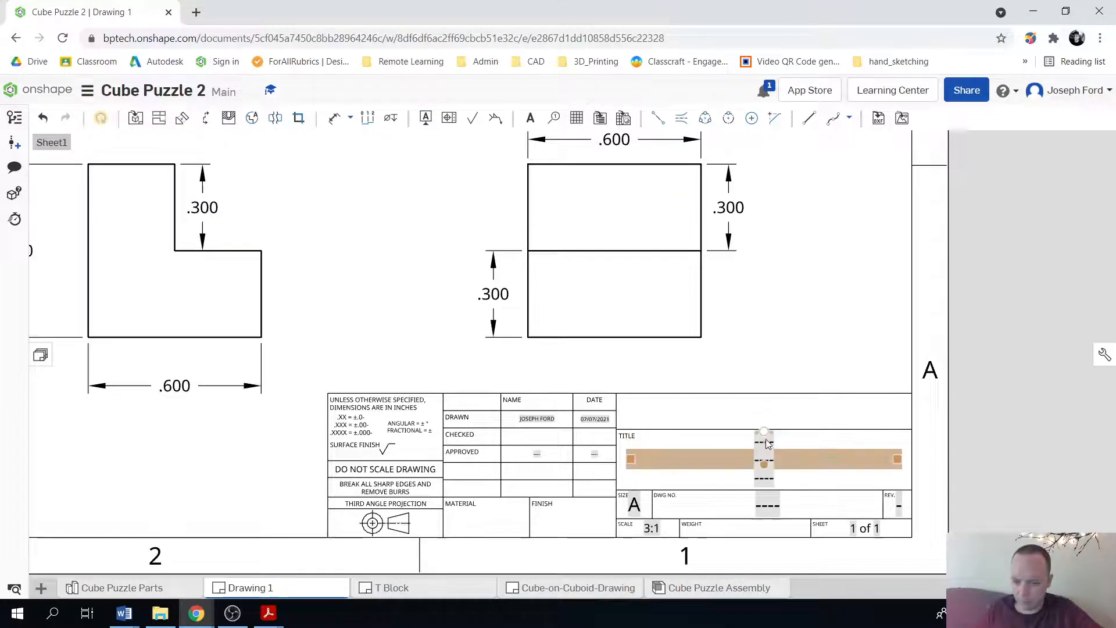
double_click(803, 437)
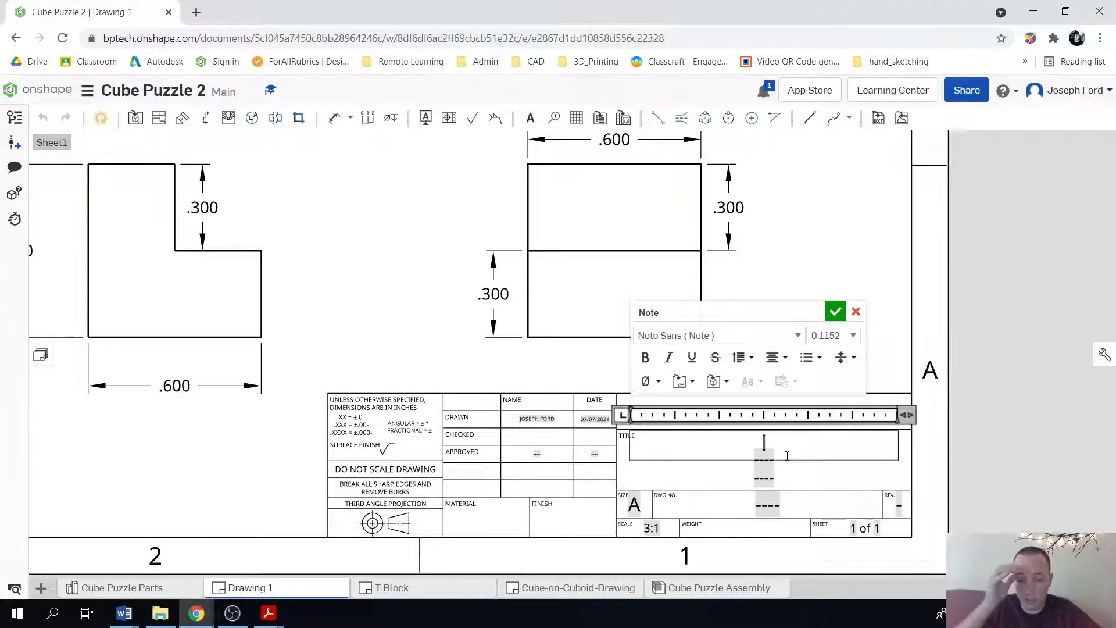
type("Cube Puzzle")
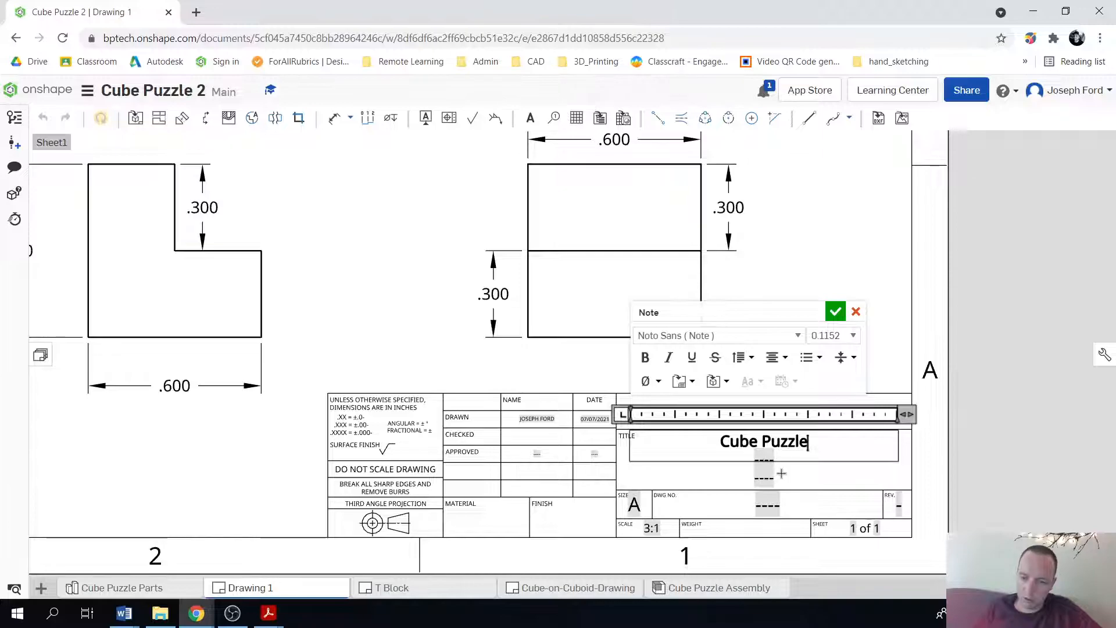
left_click(766, 463)
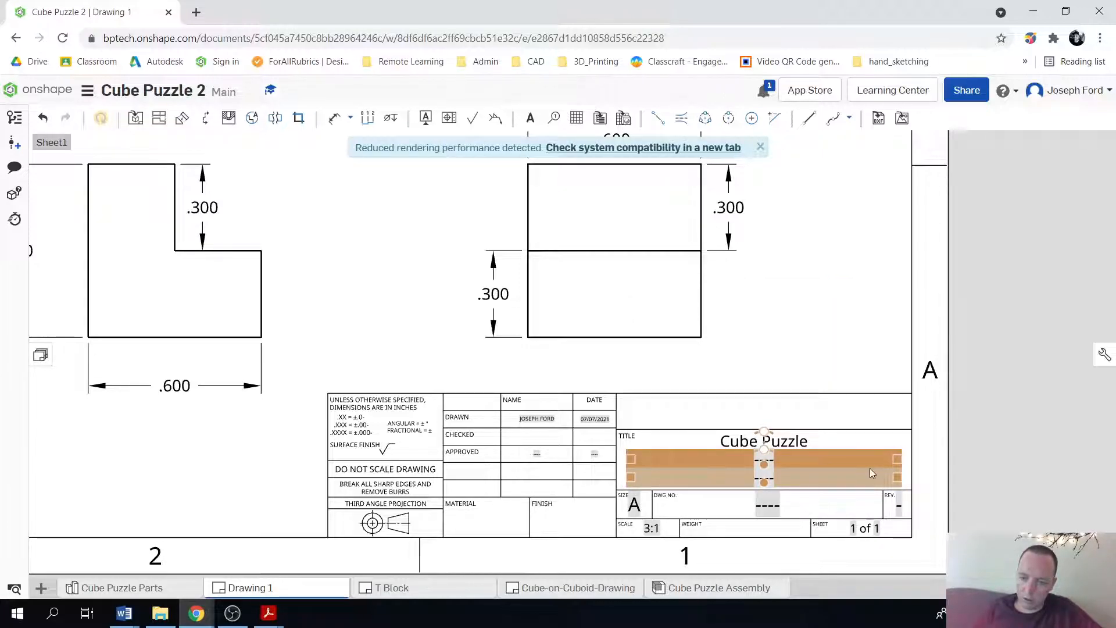
- Replace the second title line placeholder in the title block with "Deep L"
double_click(830, 460)
left_click(774, 459)
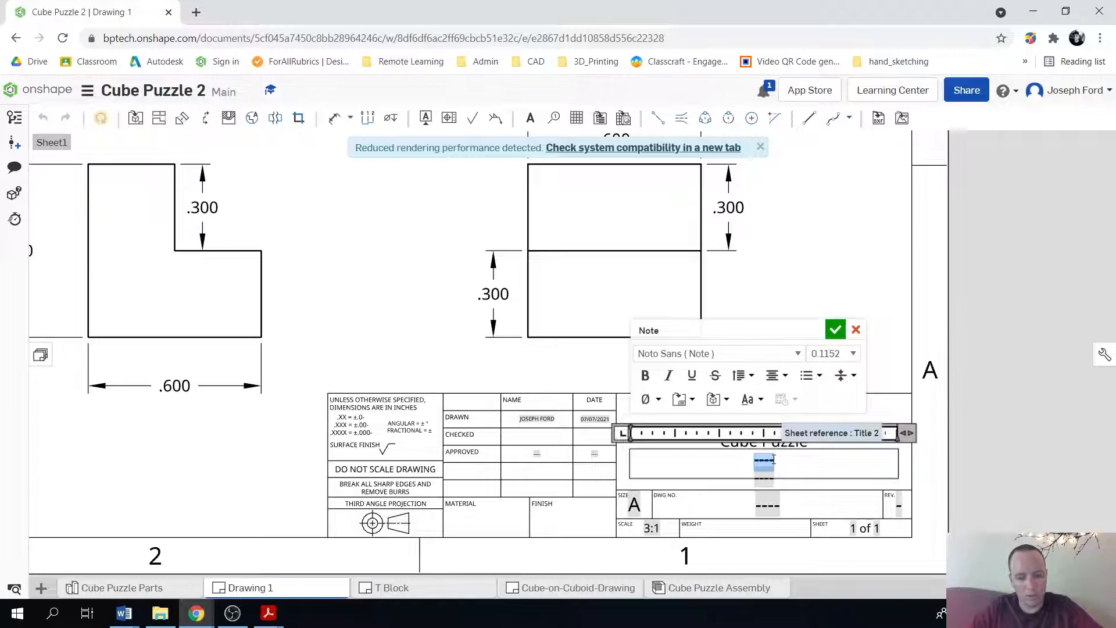
type("Deep L")
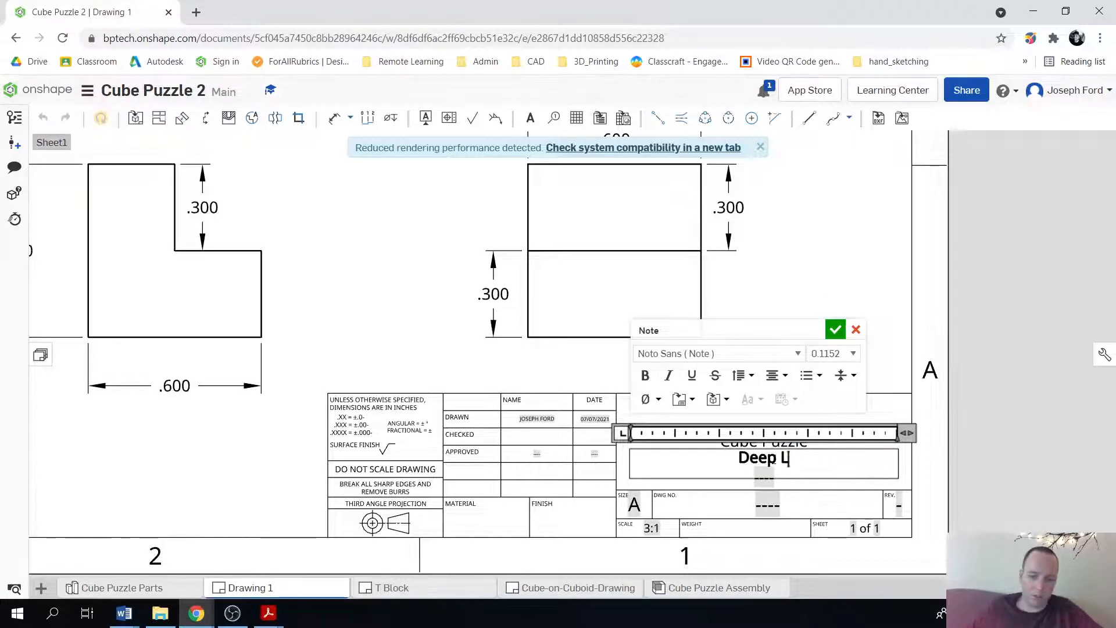
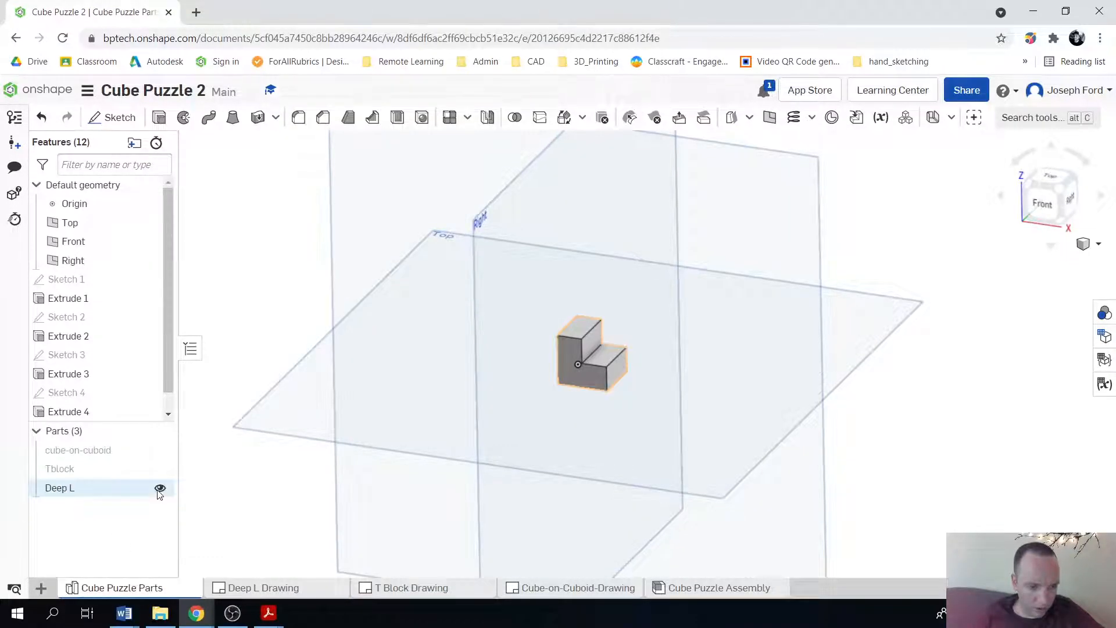
- Hide the Deep L part in the part studio
left_click(160, 489)
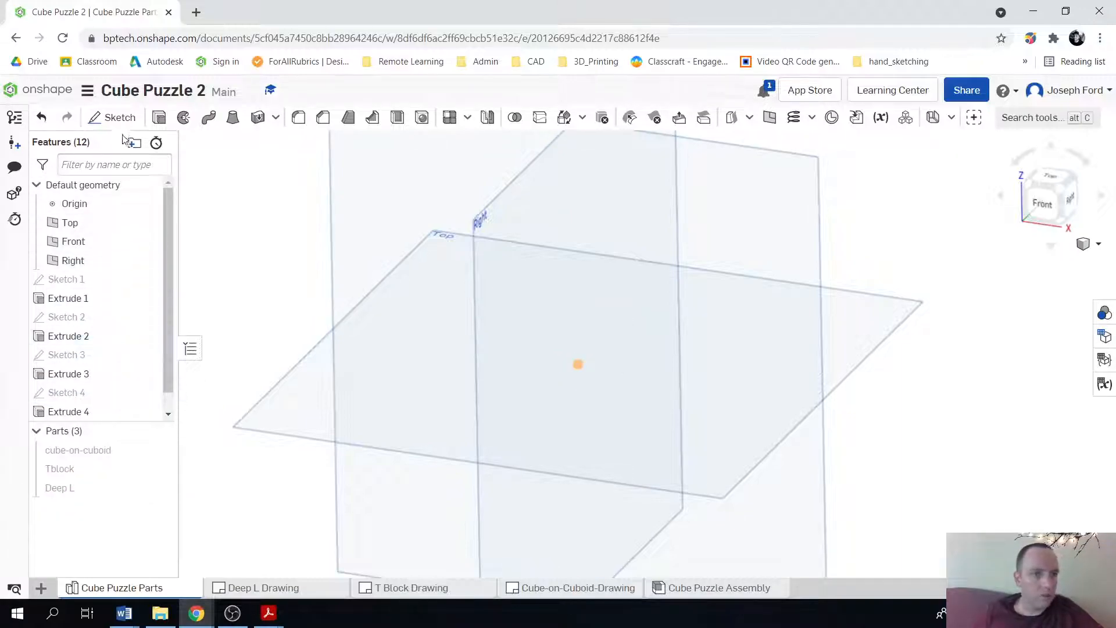
scroll(470, 352, "down", 3)
scroll(472, 357, "down", 2)
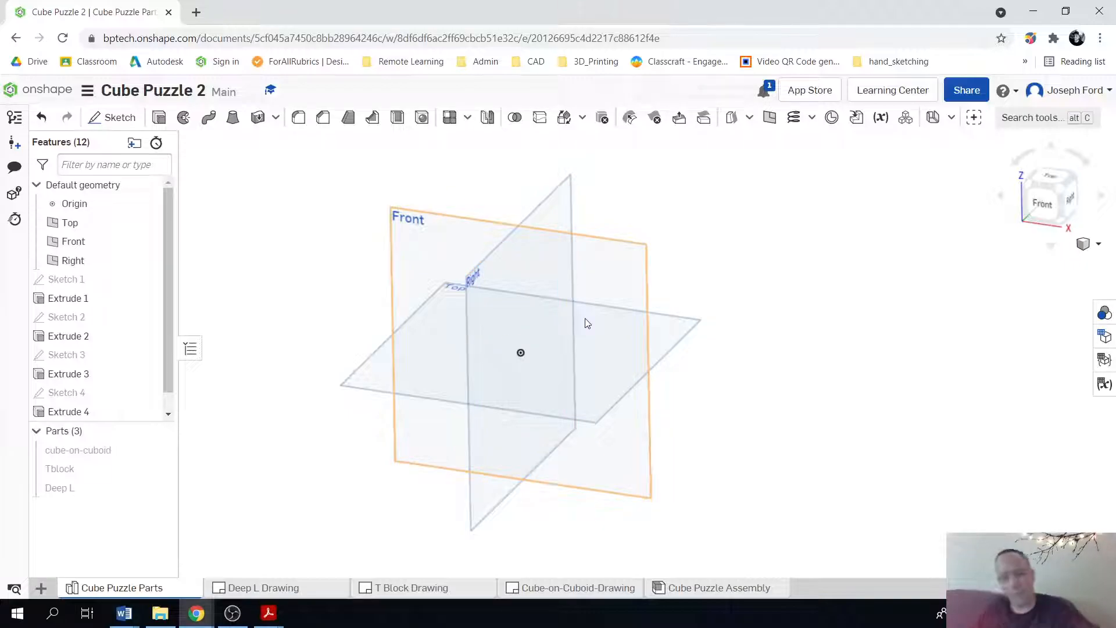
- Start a new sketch on the Front plane and view it straight on
left_click(130, 119)
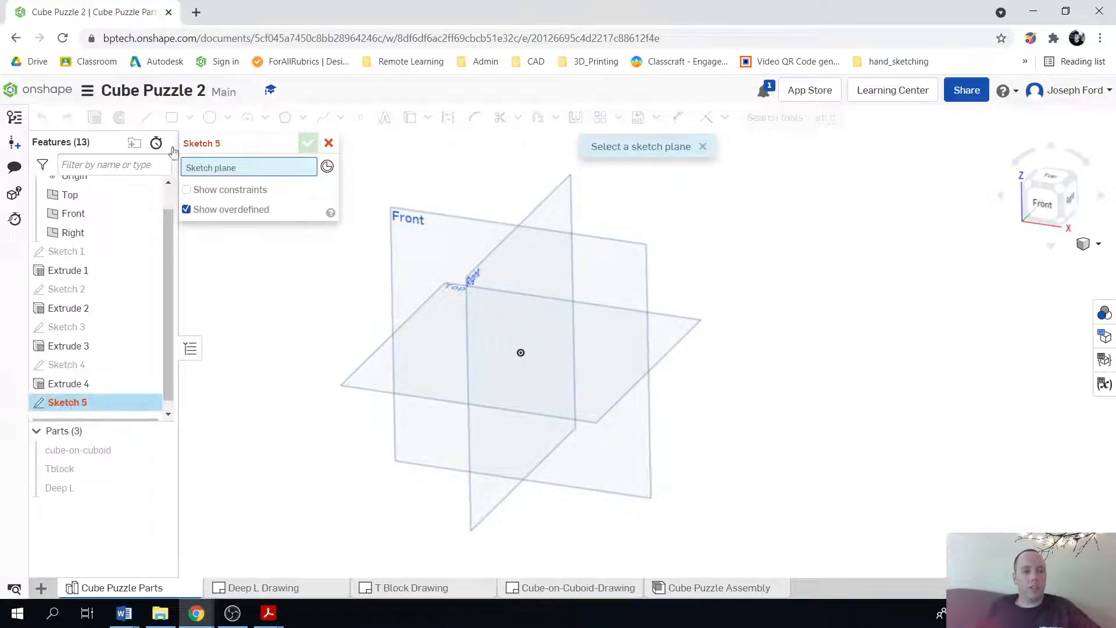
left_click(416, 231)
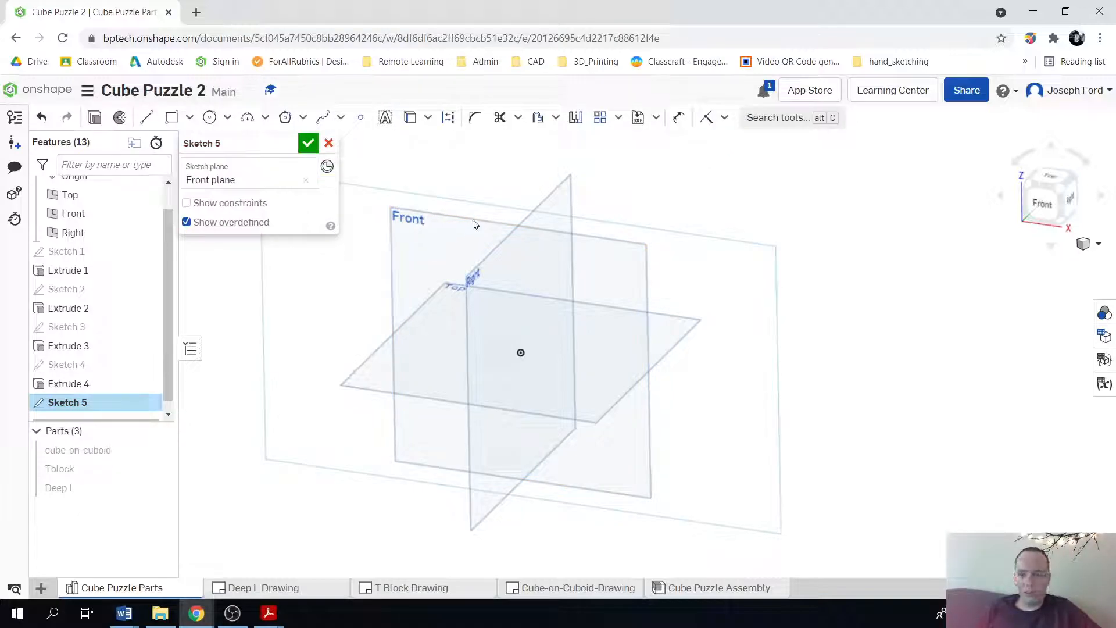
key("n")
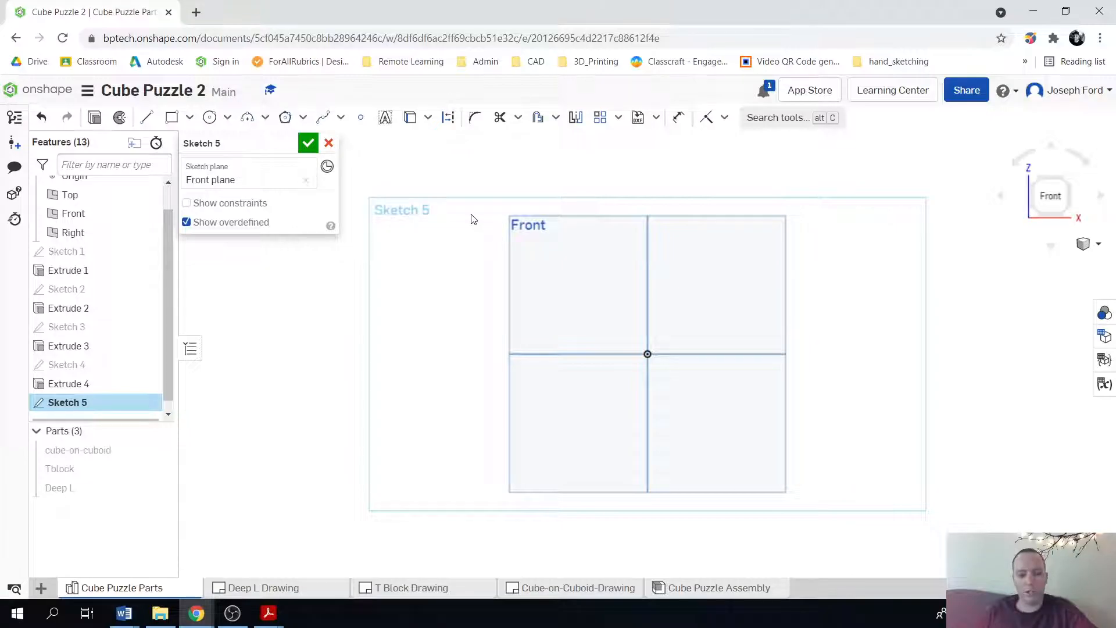
- Sketch a closed L-shaped profile from the origin with lines, about 1.73 in tall and 0.95 in wide
key("l")
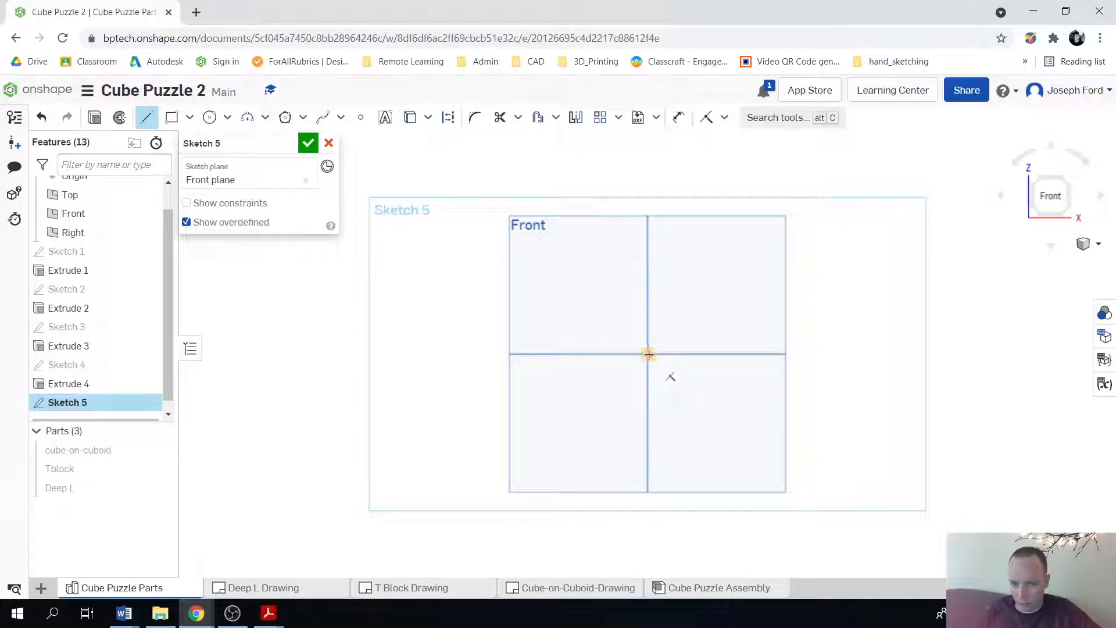
left_click(649, 354)
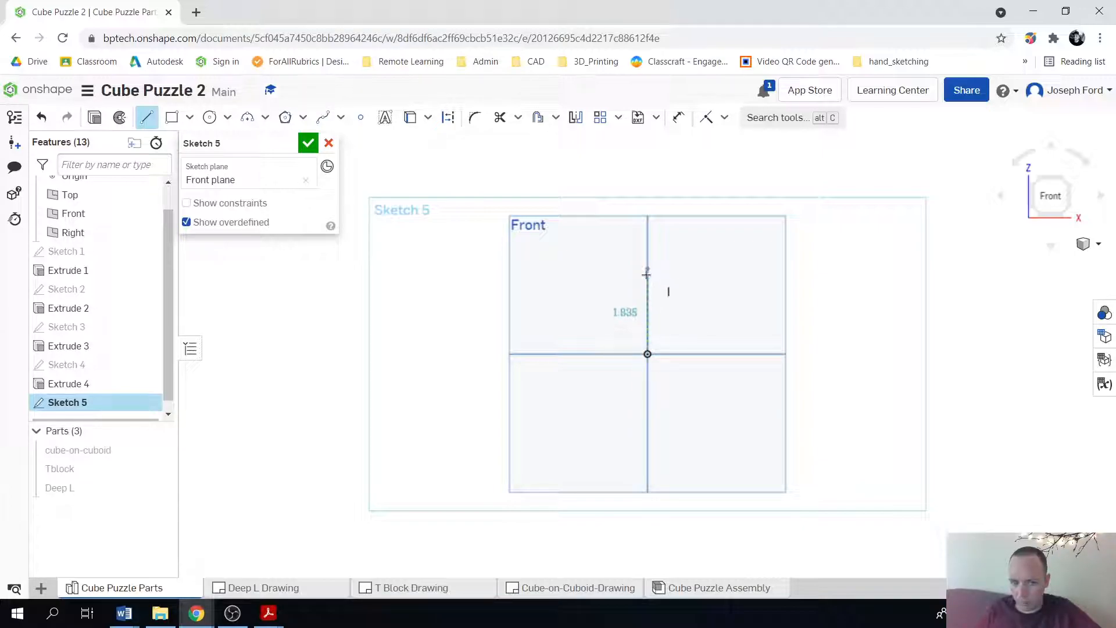
left_click(647, 274)
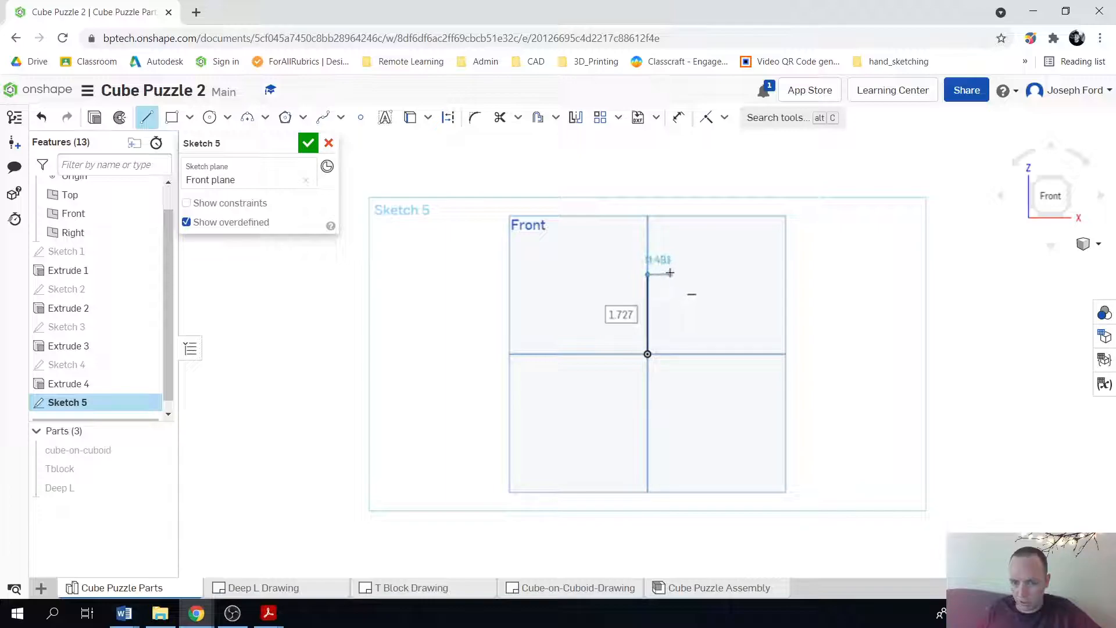
left_click(670, 274)
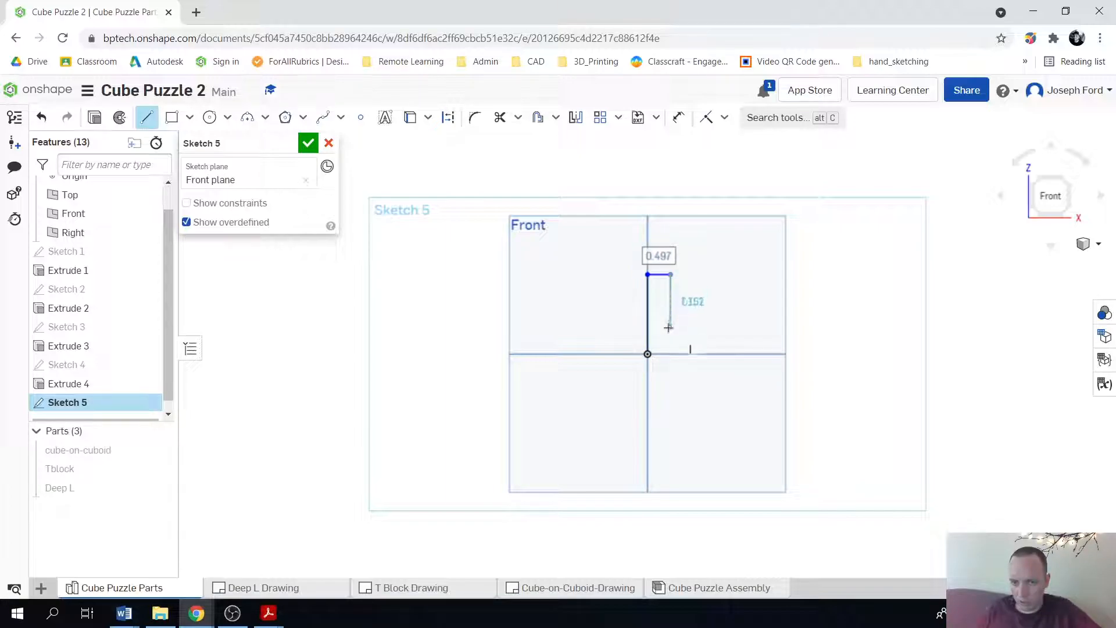
left_click(670, 329)
left_click(691, 329)
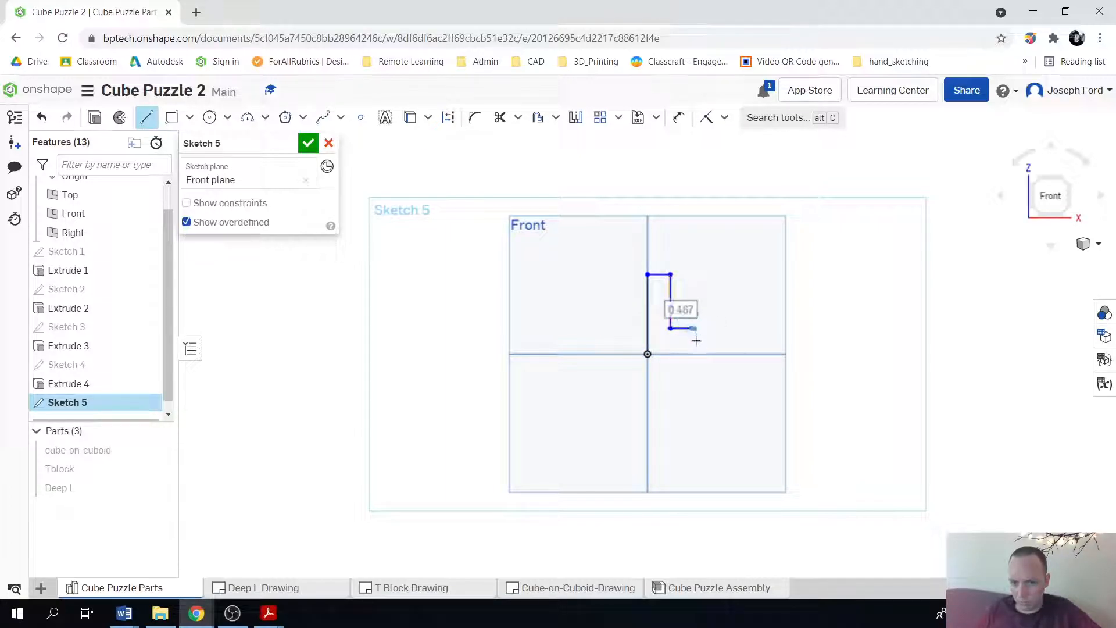
left_click(691, 354)
left_click(649, 354)
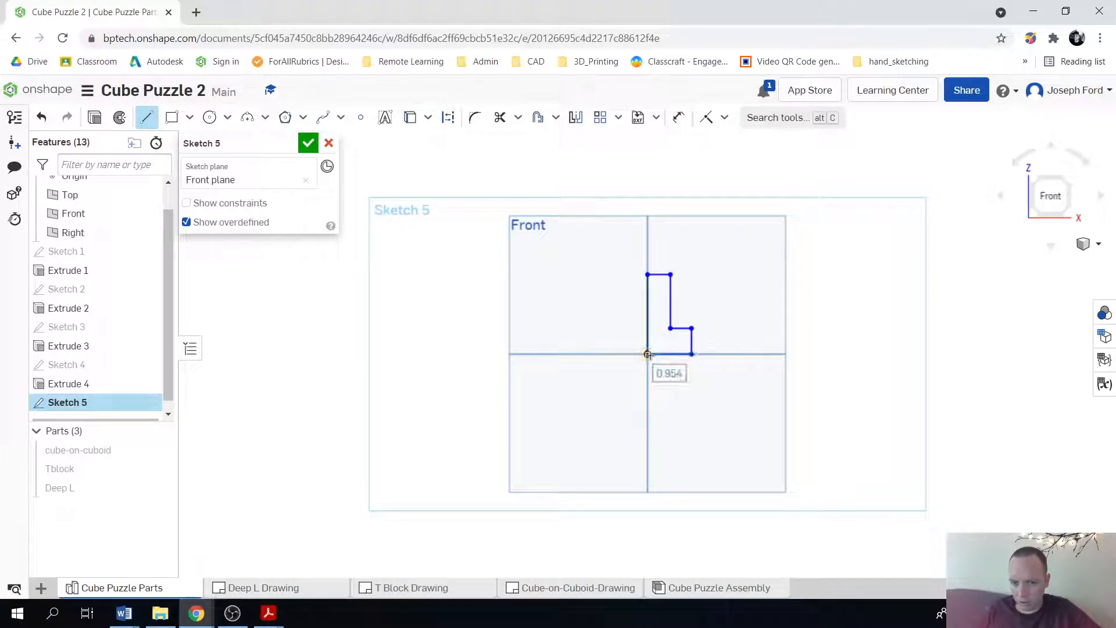
- Dimension the L profile's long vertical edge at the origin to 0.9 in
scroll(704, 321, "up", 2)
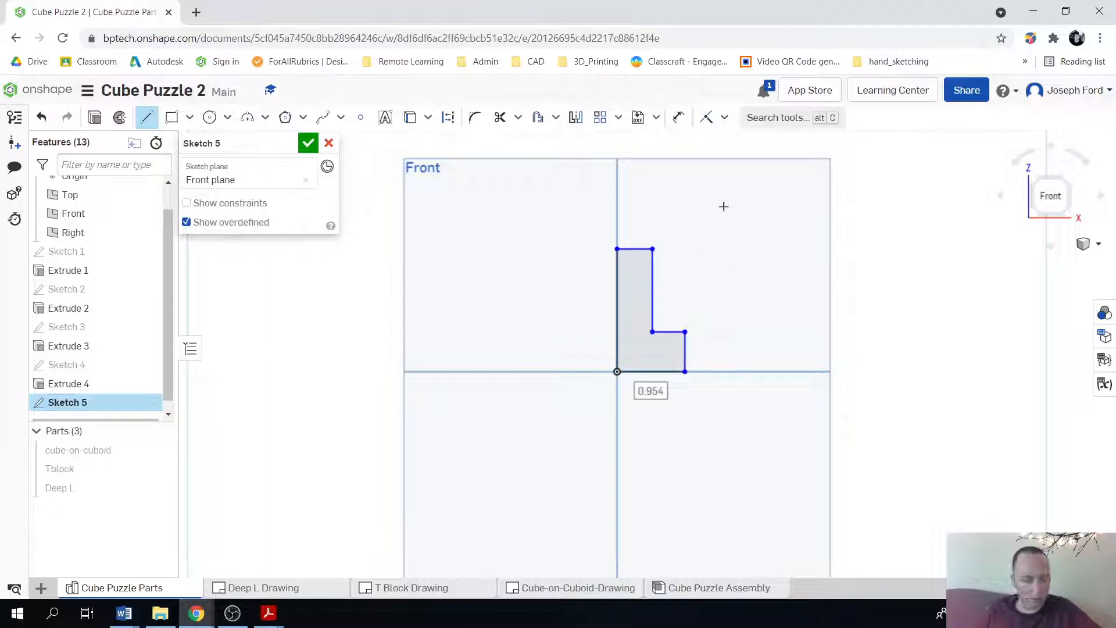
key("d")
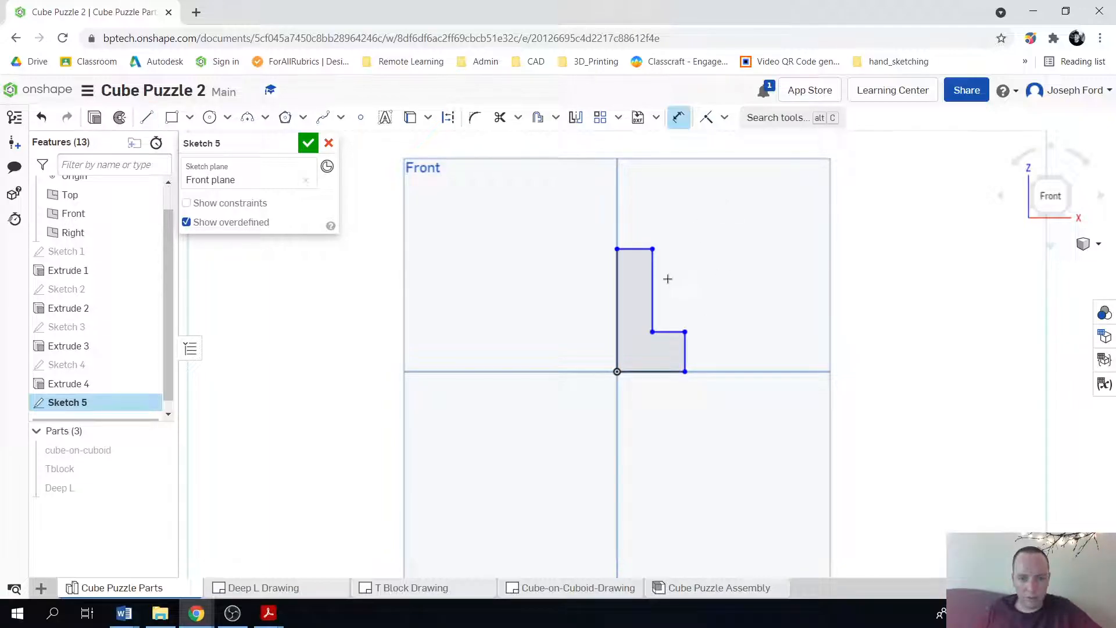
left_click(617, 303)
left_click(564, 319)
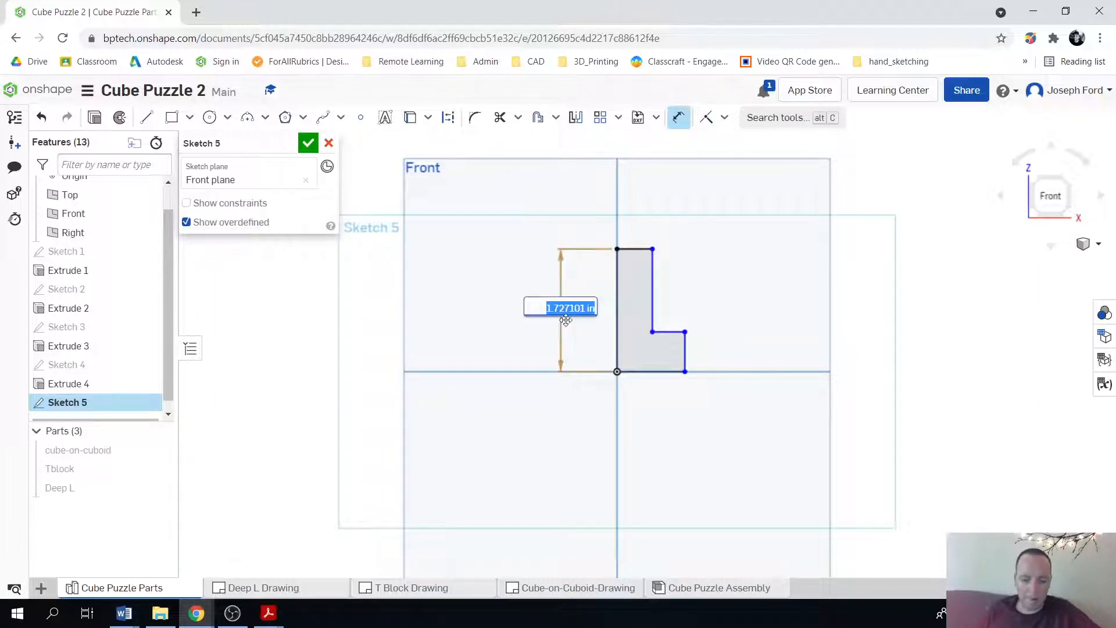
key("Return")
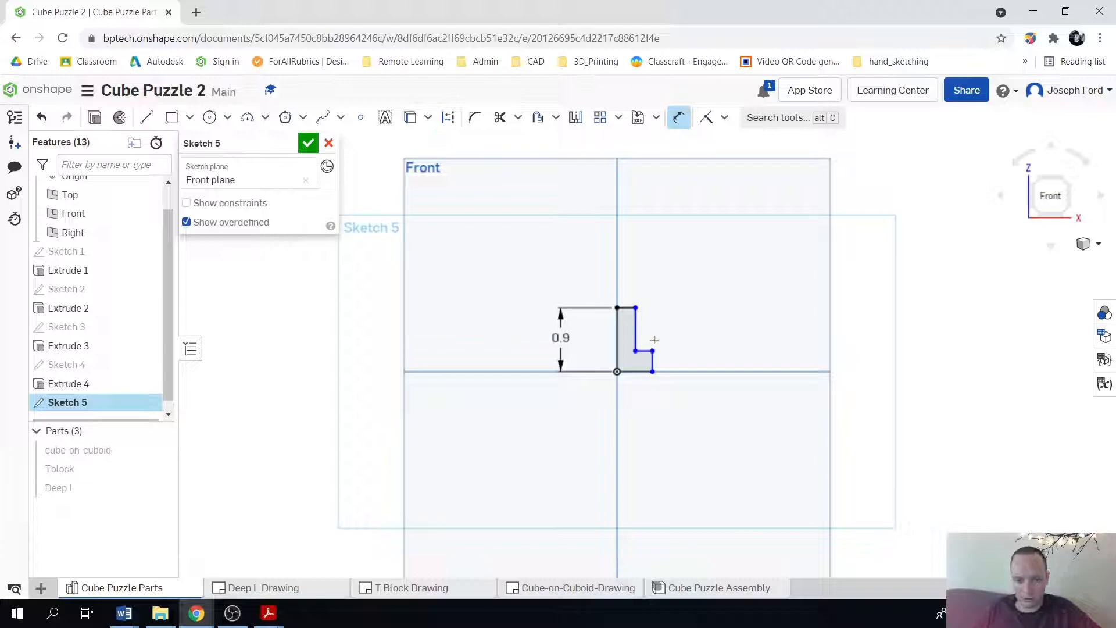
- Dimension the L profile's bottom edge to 0.6 in
scroll(649, 355, "up", 3)
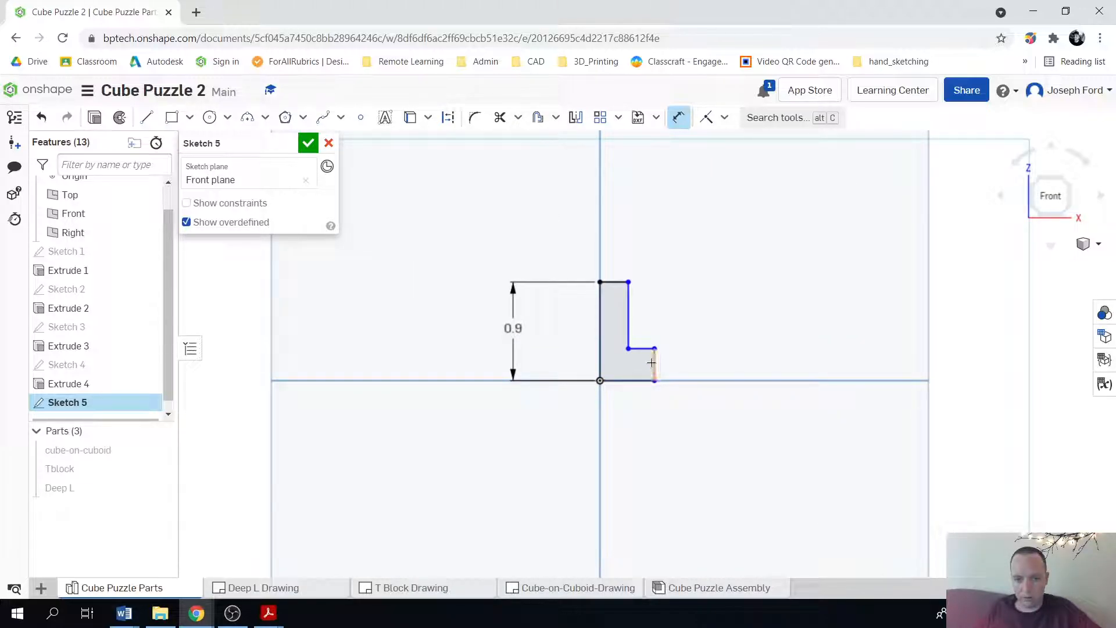
left_click(626, 381)
left_click(630, 406)
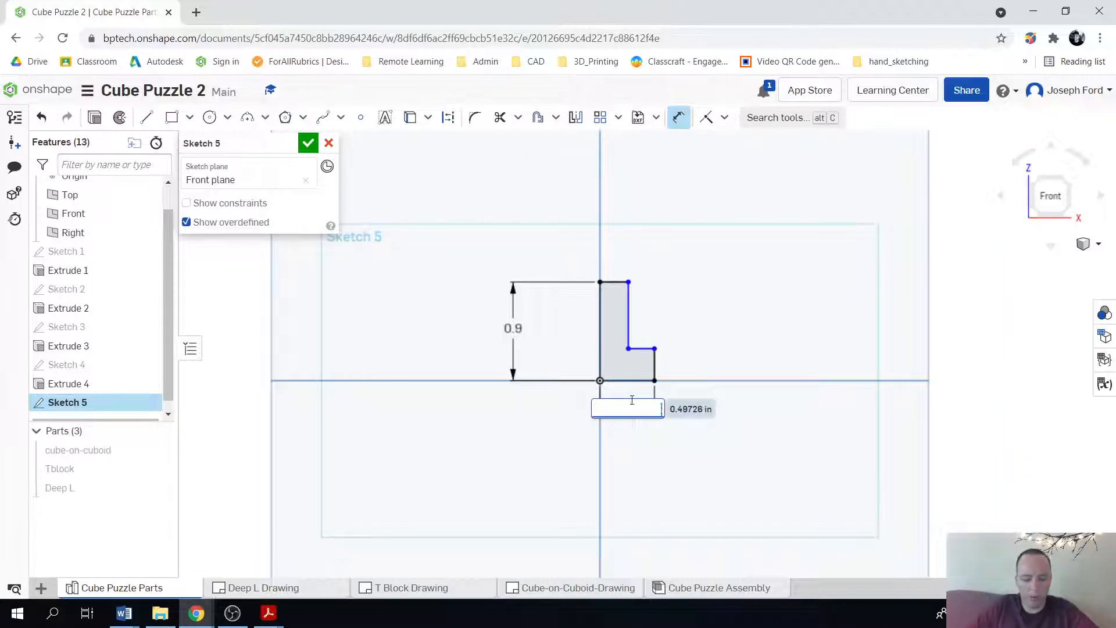
type("0.6")
key("Return")
- Dimension the short vertical edge at the end of the L profile's foot to 0.3 in
left_click(666, 365)
left_click(707, 370)
type("0.3")
key("Return")
- Try adding a dimension to the L profile's inner vertical edge and undo it
left_click(628, 325)
left_click(710, 320)
key("Return")
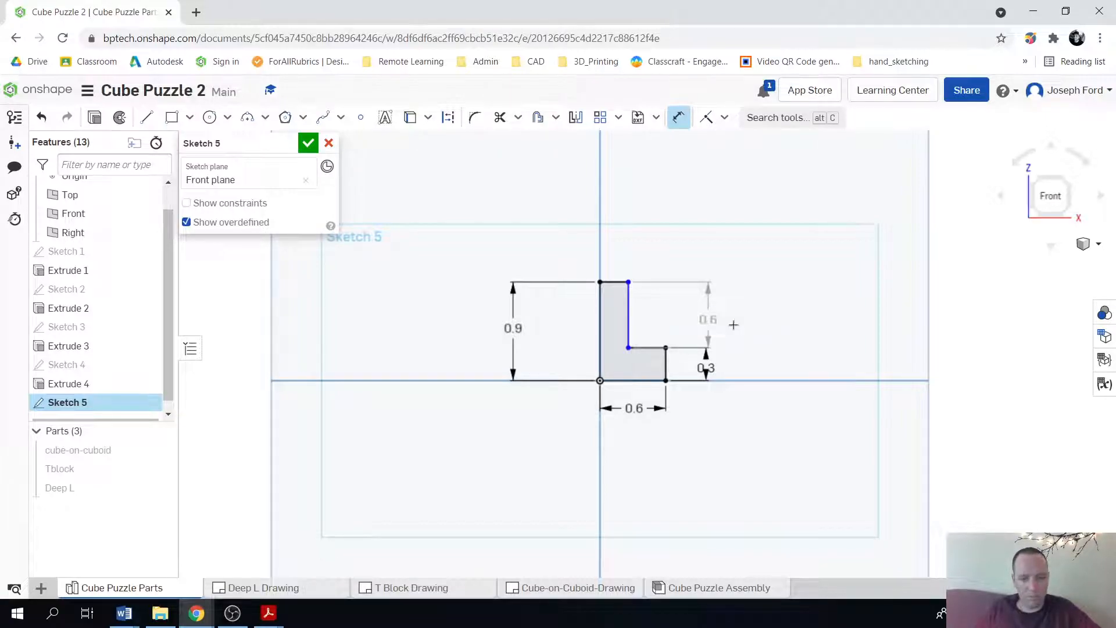
key("ctrl+z")
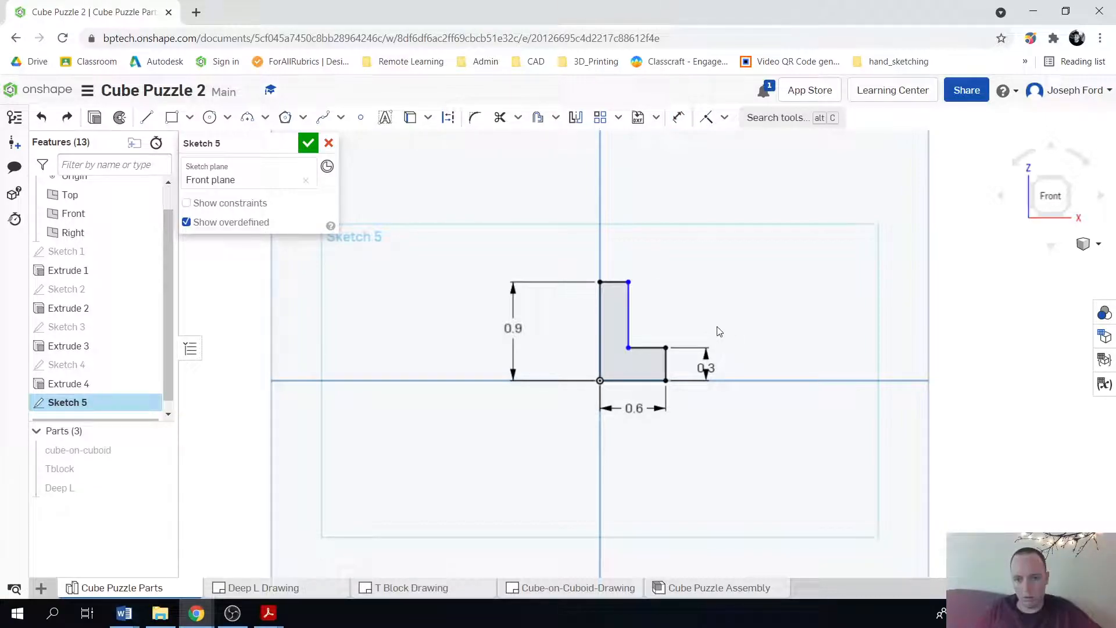
- Dimension the horizontal top edge of the L profile's foot to 0.3 in
key("d")
left_click(644, 347)
left_click(646, 335)
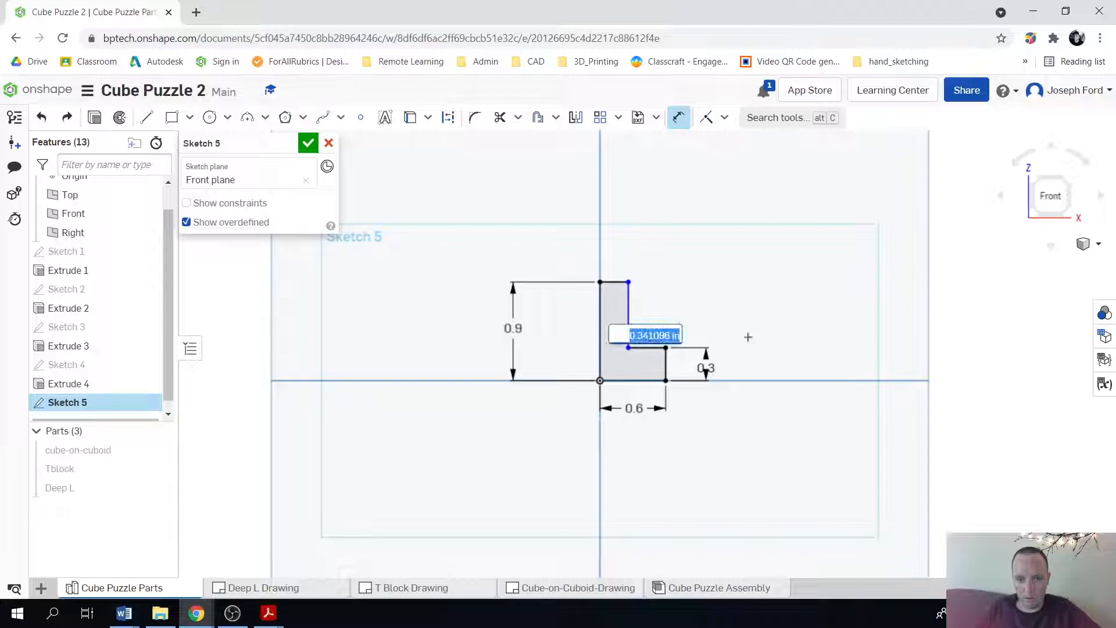
key("Return")
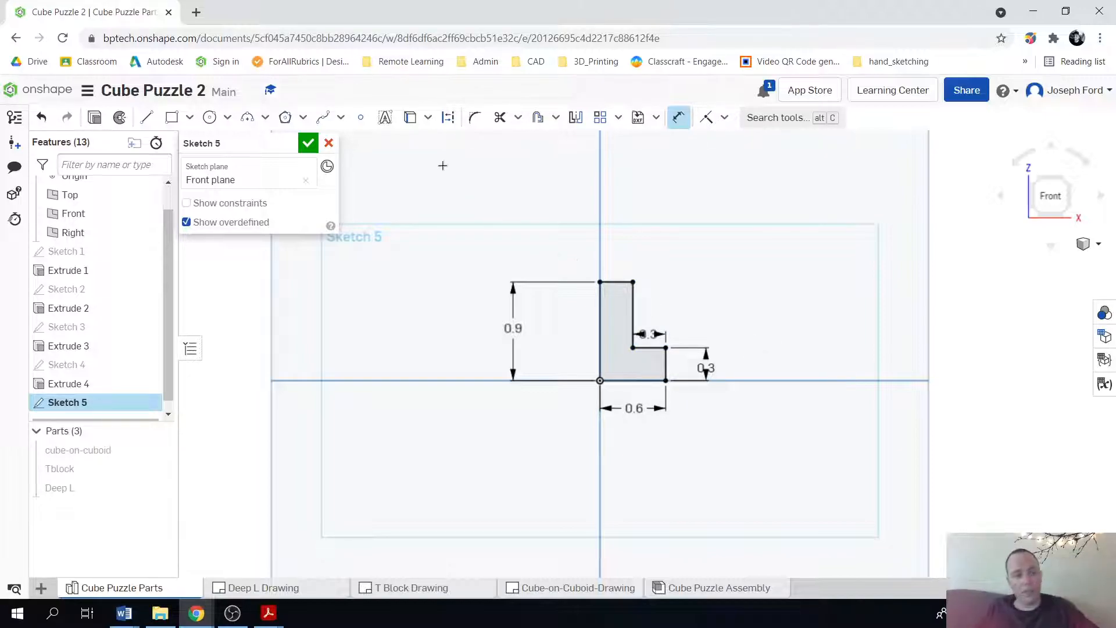
- Extrude the dimensioned L profile into a new solid part
left_click(95, 117)
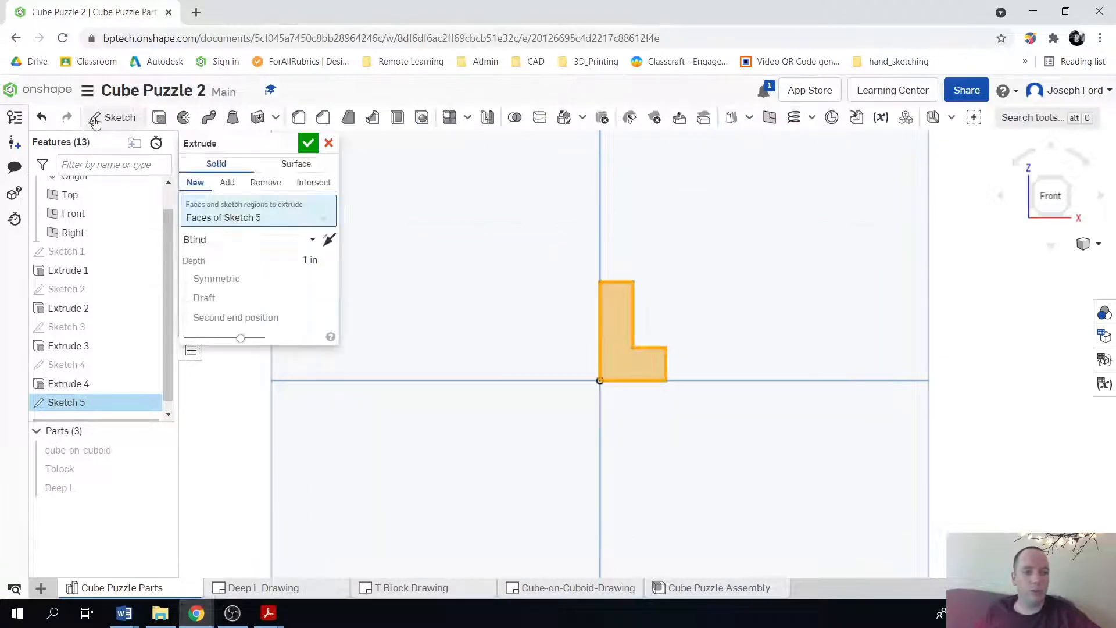
left_click(303, 260)
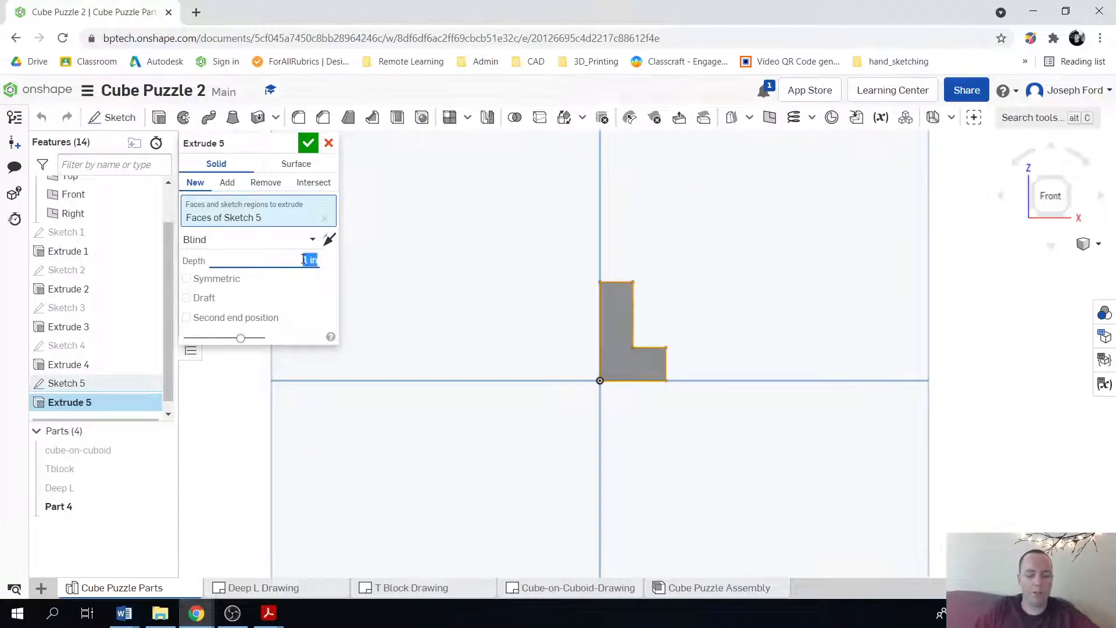
left_click(308, 143)
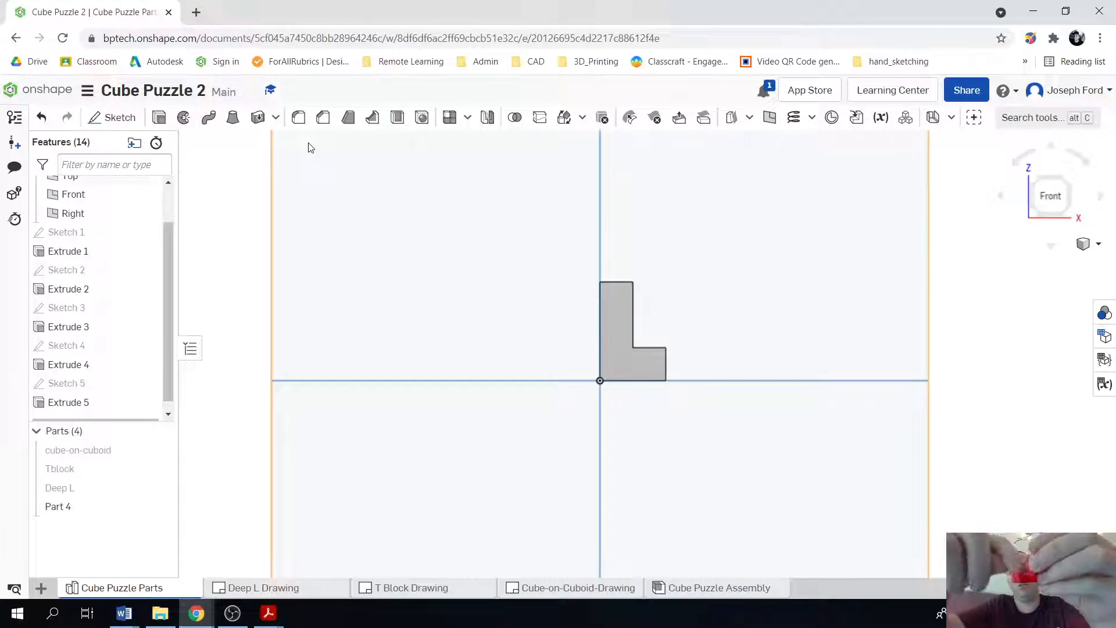
- Sketch a 0.3 in square over the foot on the L part's back face, from its outer bottom corner to the inner corner
right_click_drag(628, 461, 625, 419)
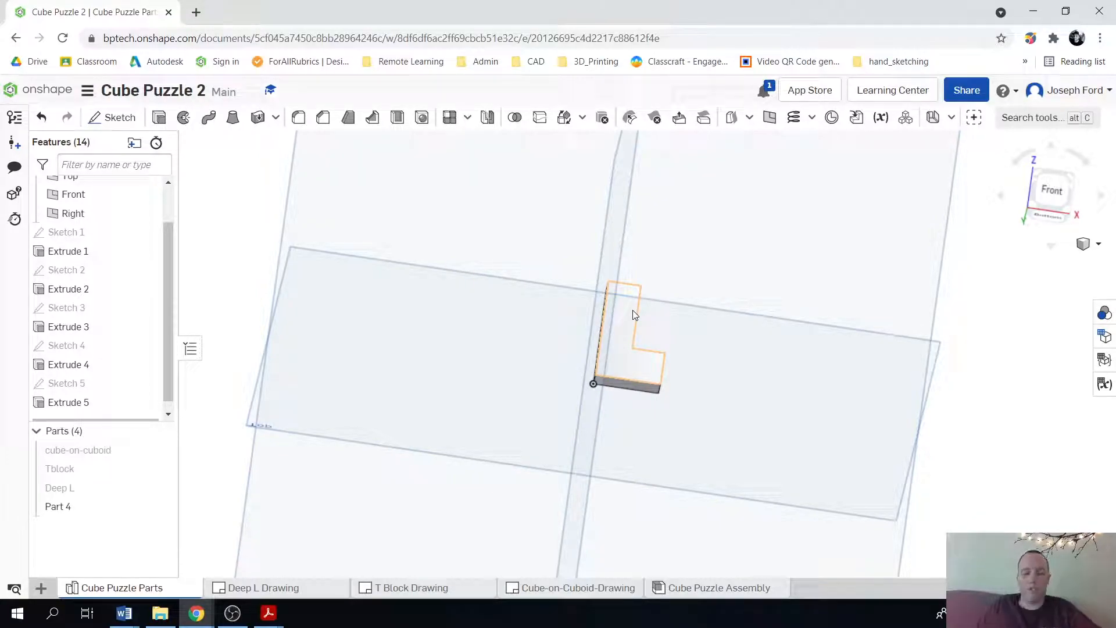
mouse_move(631, 421)
right_mouse_down()
mouse_move(574, 376)
mouse_move(591, 391)
mouse_move(610, 473)
mouse_move(571, 429)
mouse_move(616, 446)
mouse_move(606, 443)
right_mouse_up()
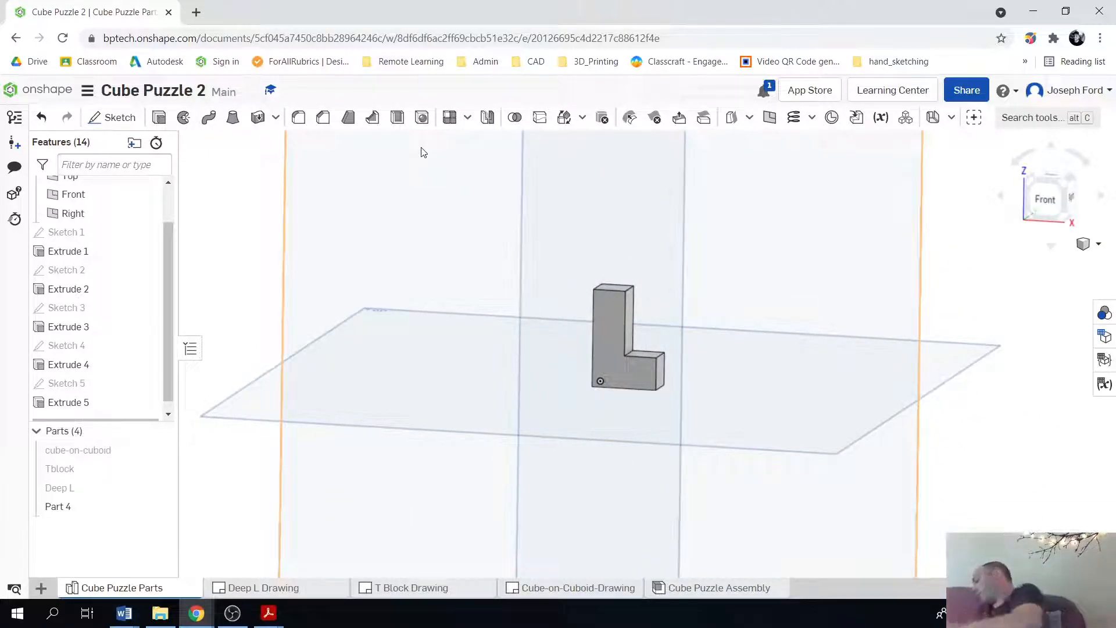
right_click_drag(713, 417, 605, 419)
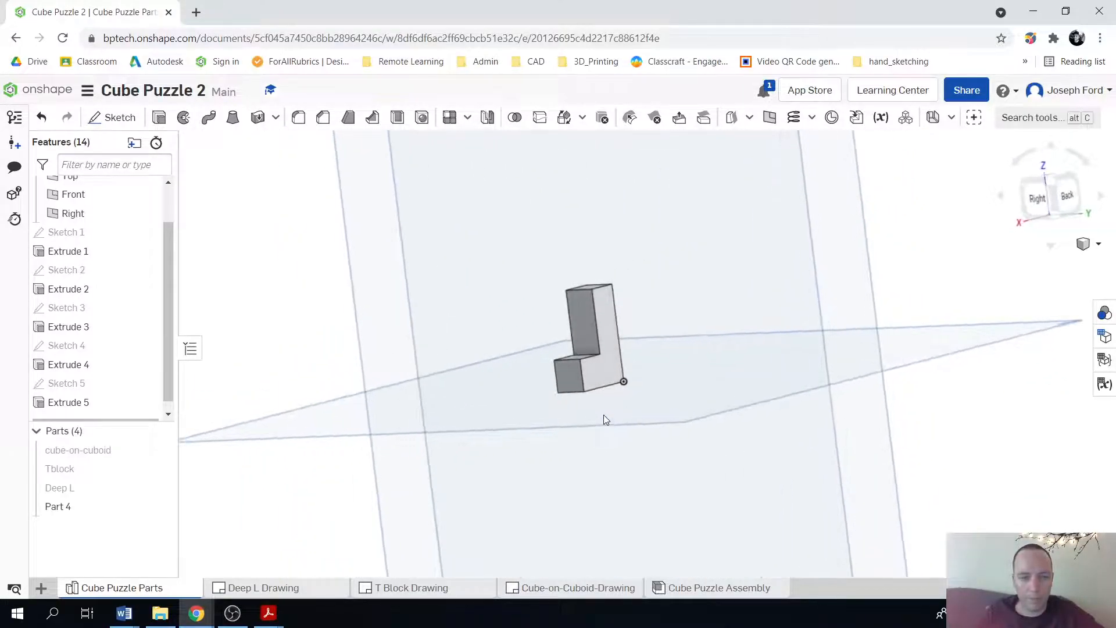
left_click(111, 118)
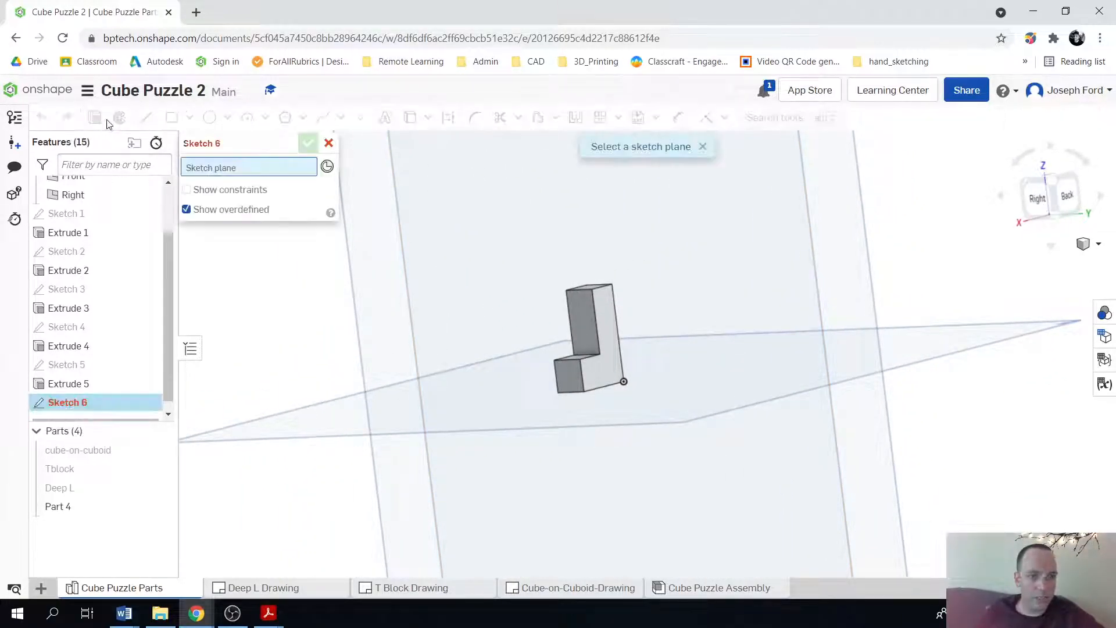
left_click(605, 365)
key("n")
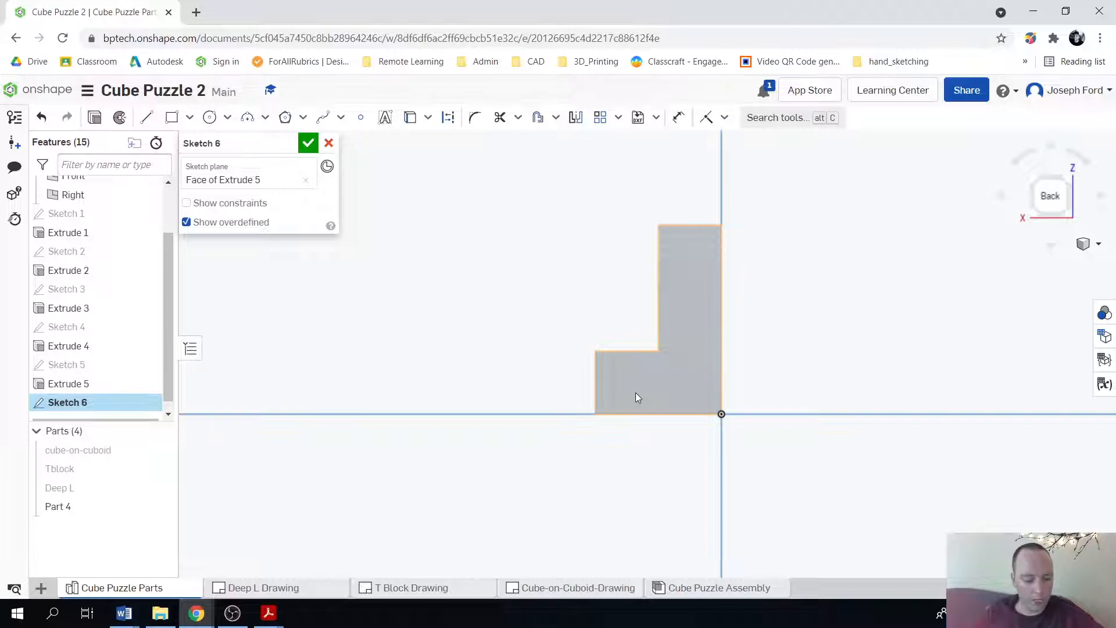
left_click(170, 118)
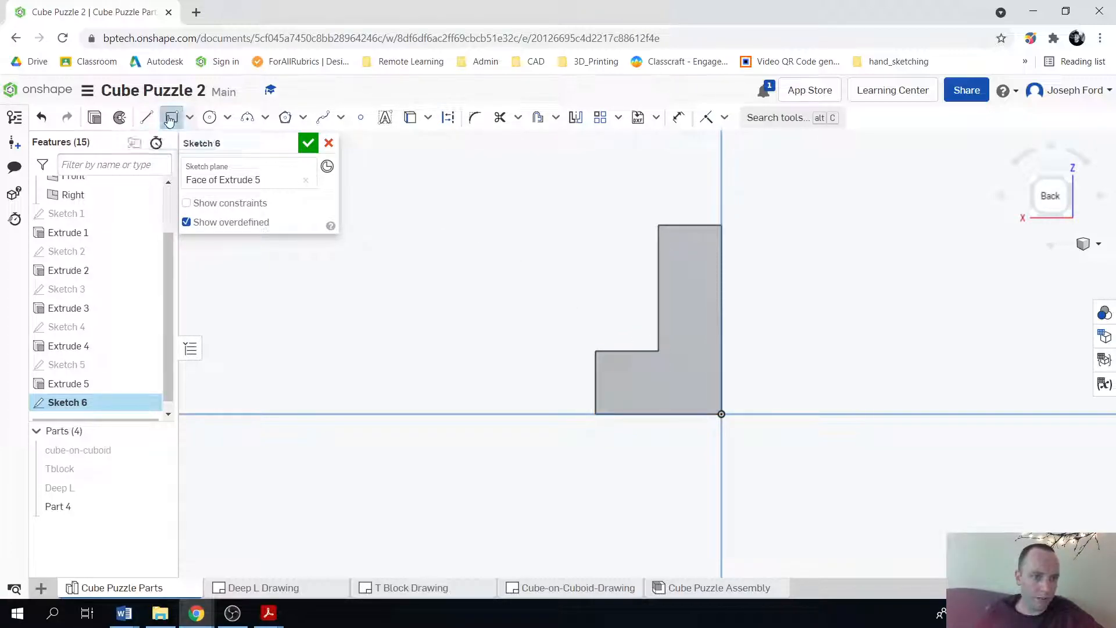
left_click(595, 414)
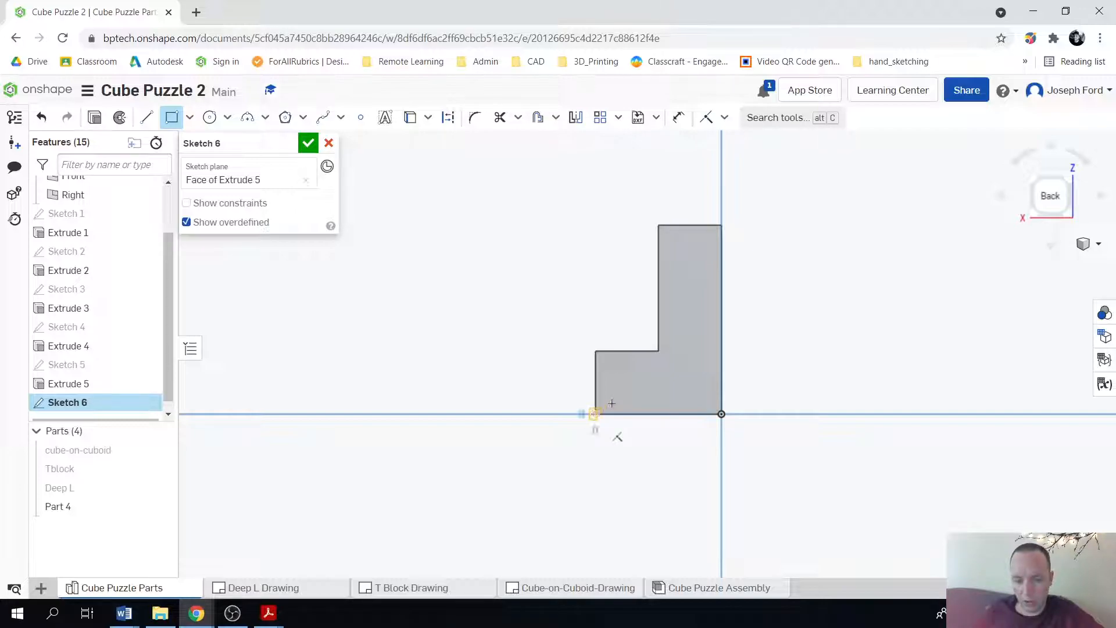
left_click(658, 352)
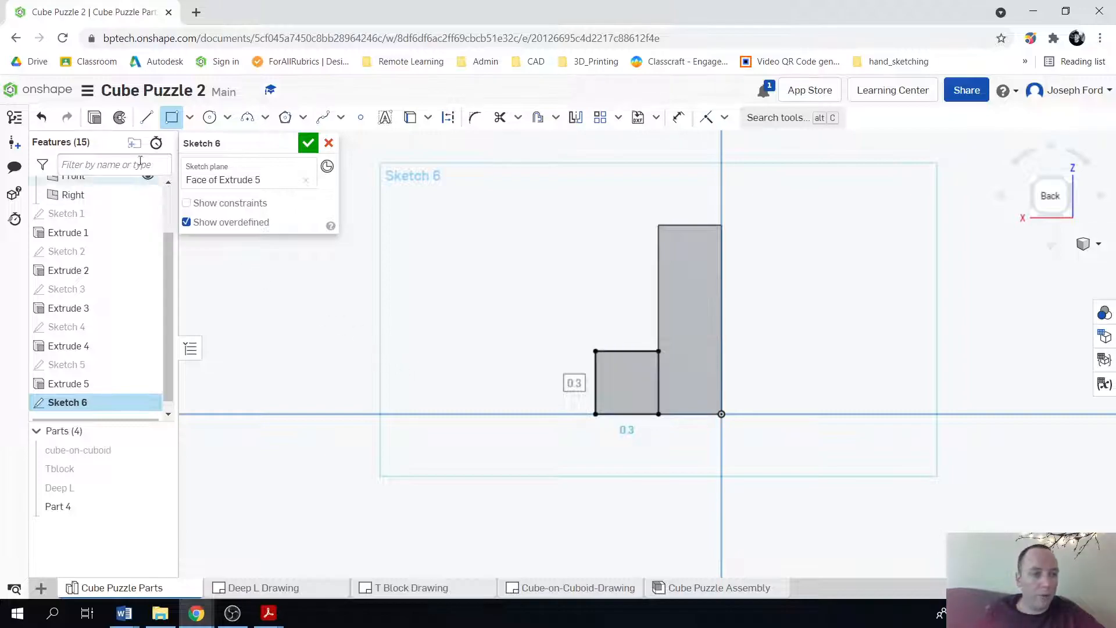
- Extrude the square 0.6 in backwards and add it to the L-shaped part
left_click(95, 118)
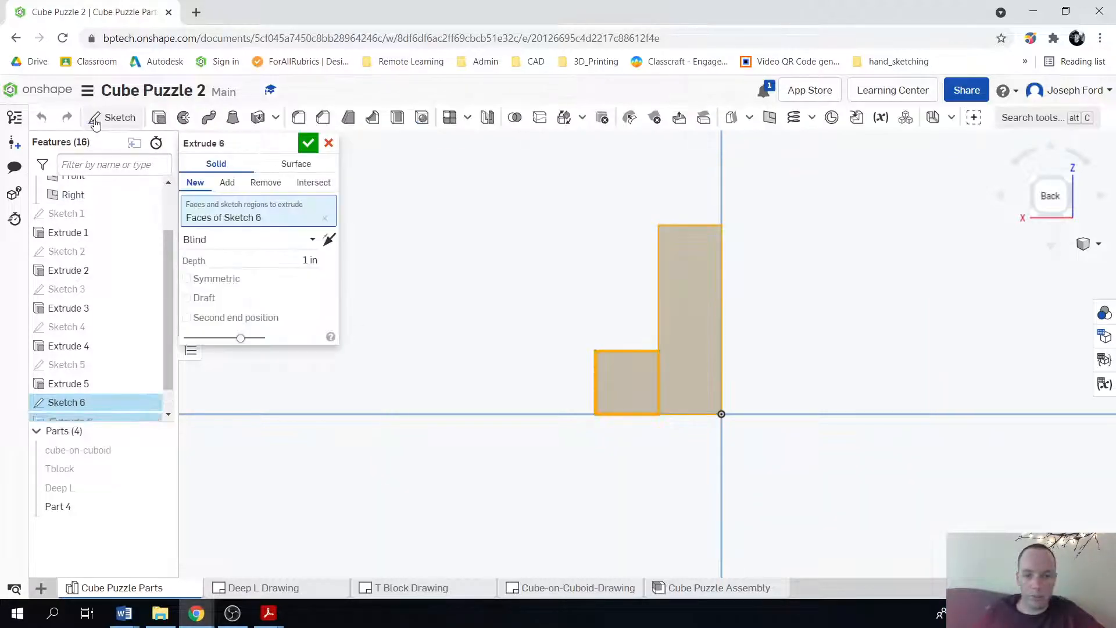
right_click_drag(437, 331, 496, 346)
left_click(296, 262)
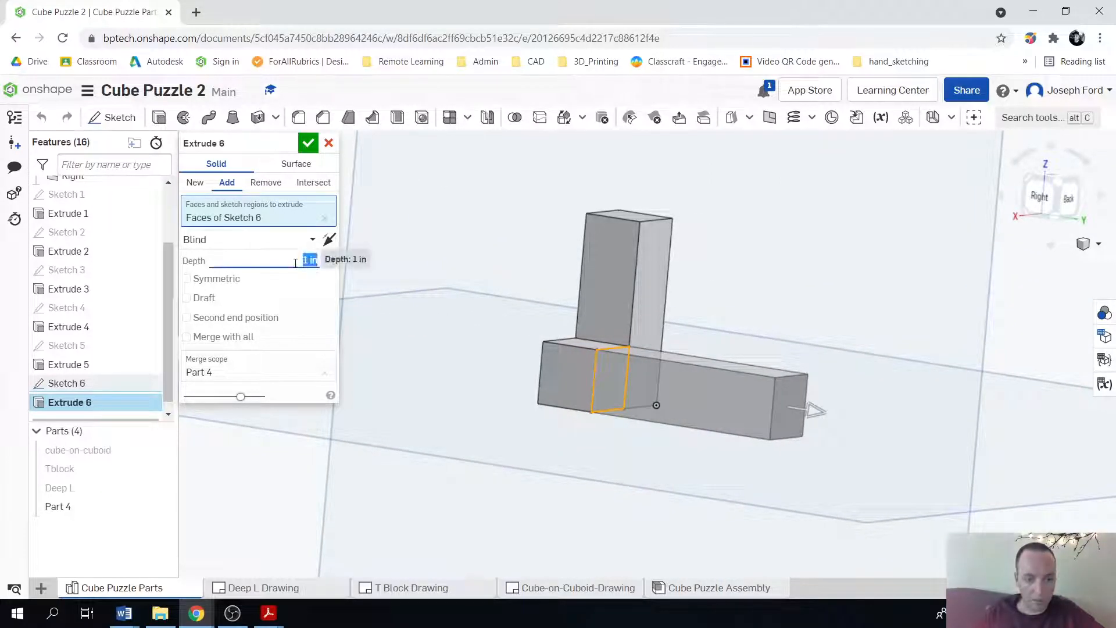
key("BackSpace")
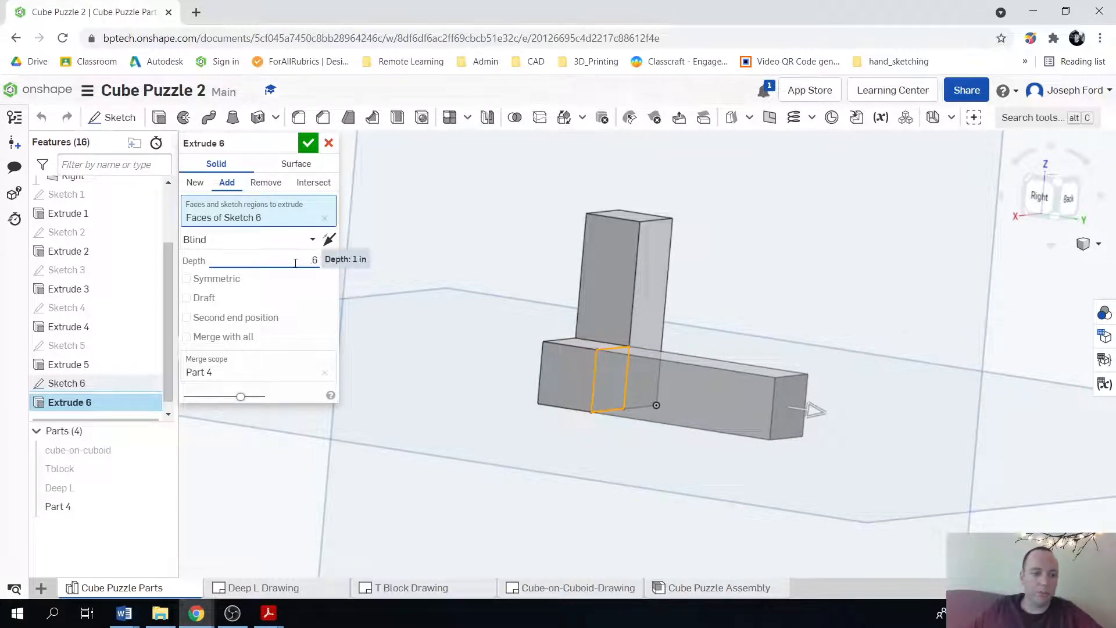
type("6")
left_click(308, 142)
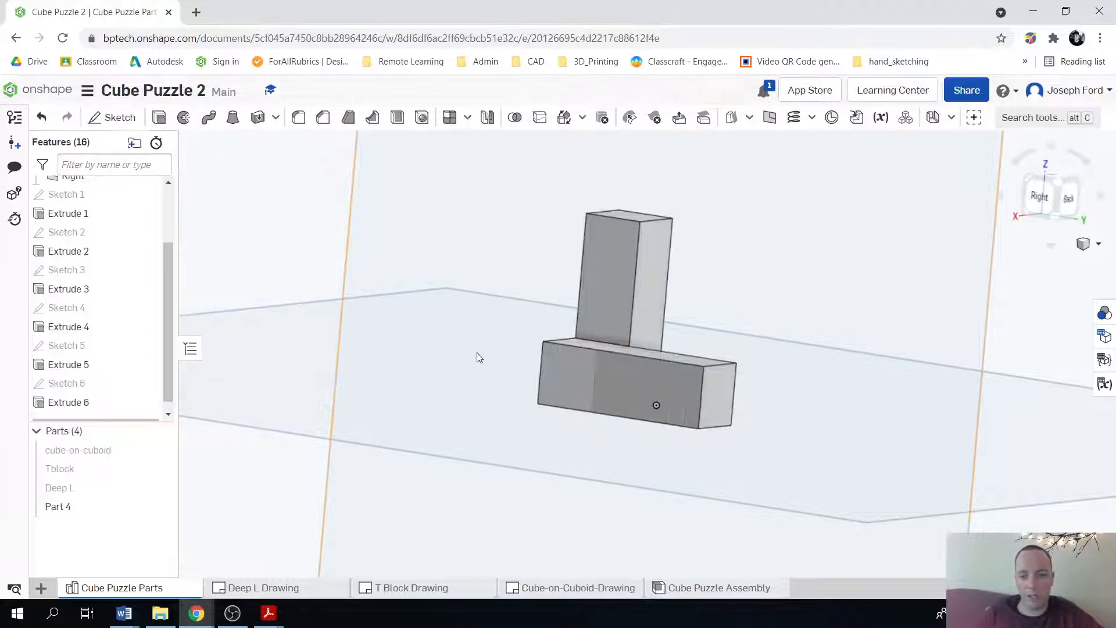
- Rename the new part, Part 4, as Lego Legs
right_click_drag(773, 384, 550, 146)
right_click_drag(710, 294, 686, 337)
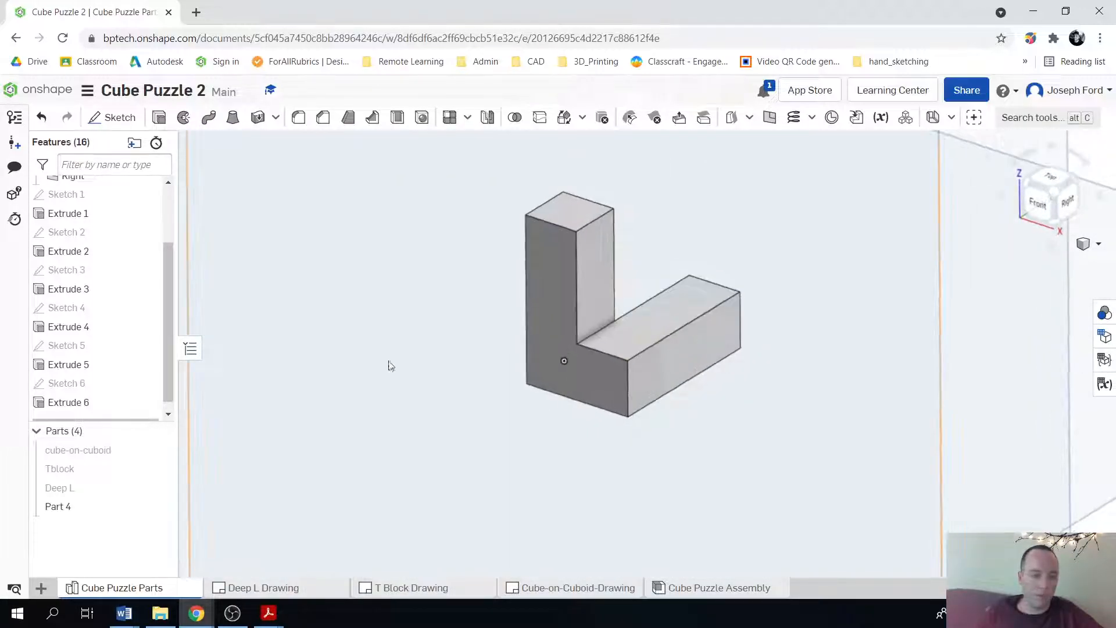
right_click(85, 509)
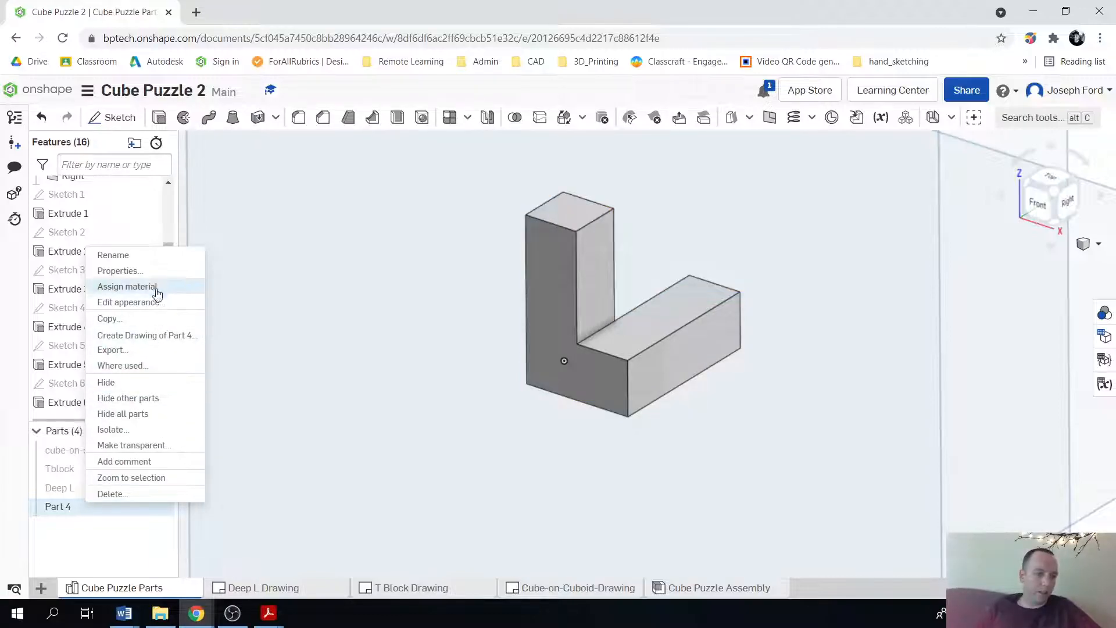
left_click(150, 256)
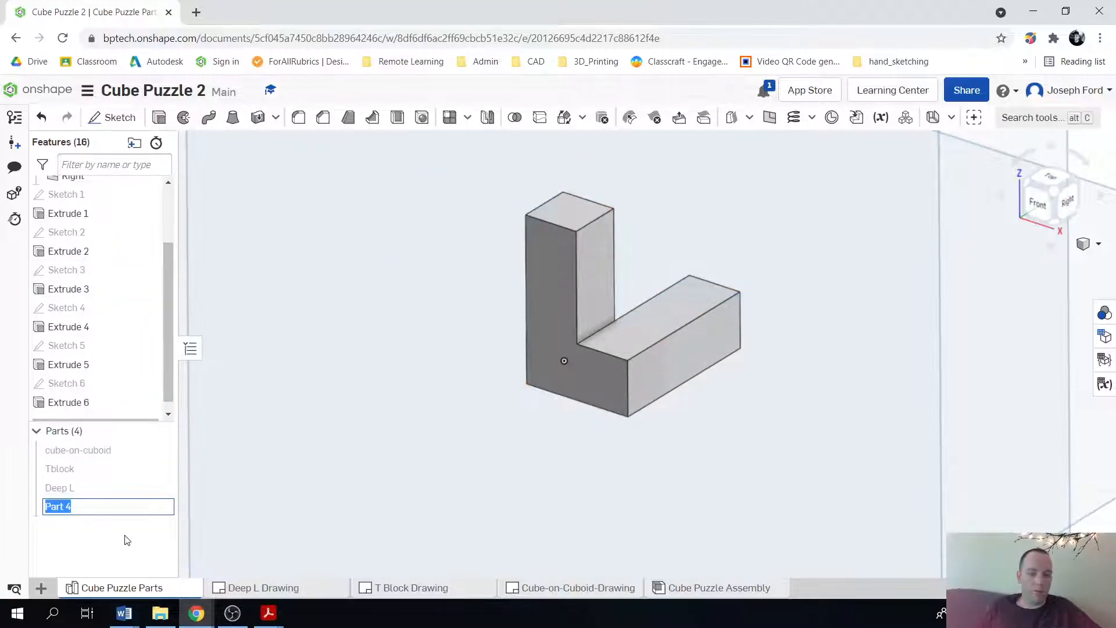
type("Lego Legs")
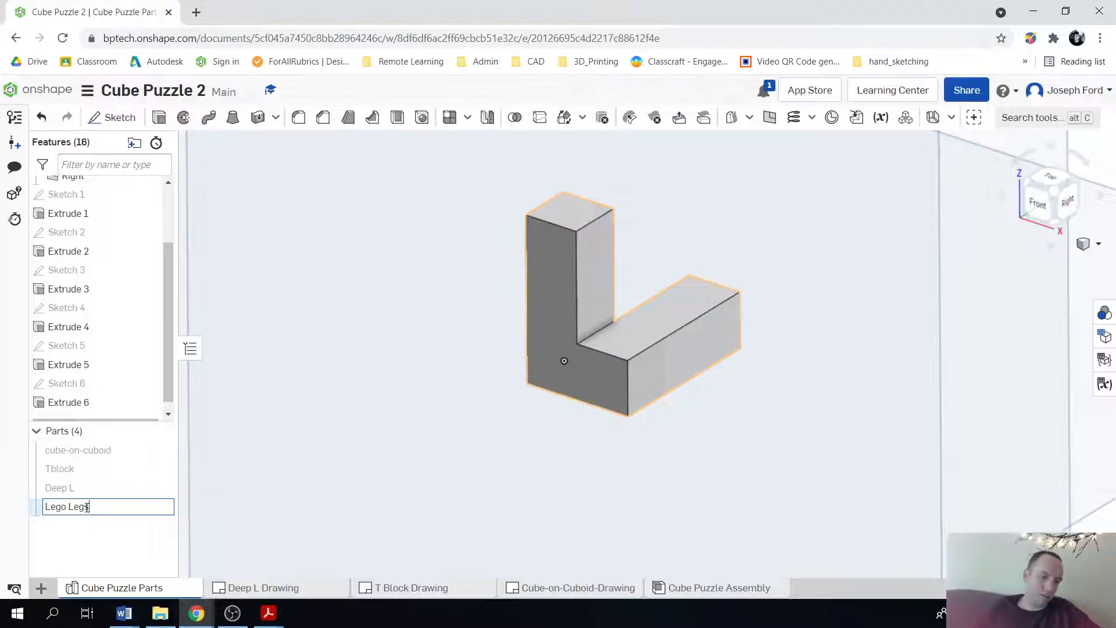
key("Return")
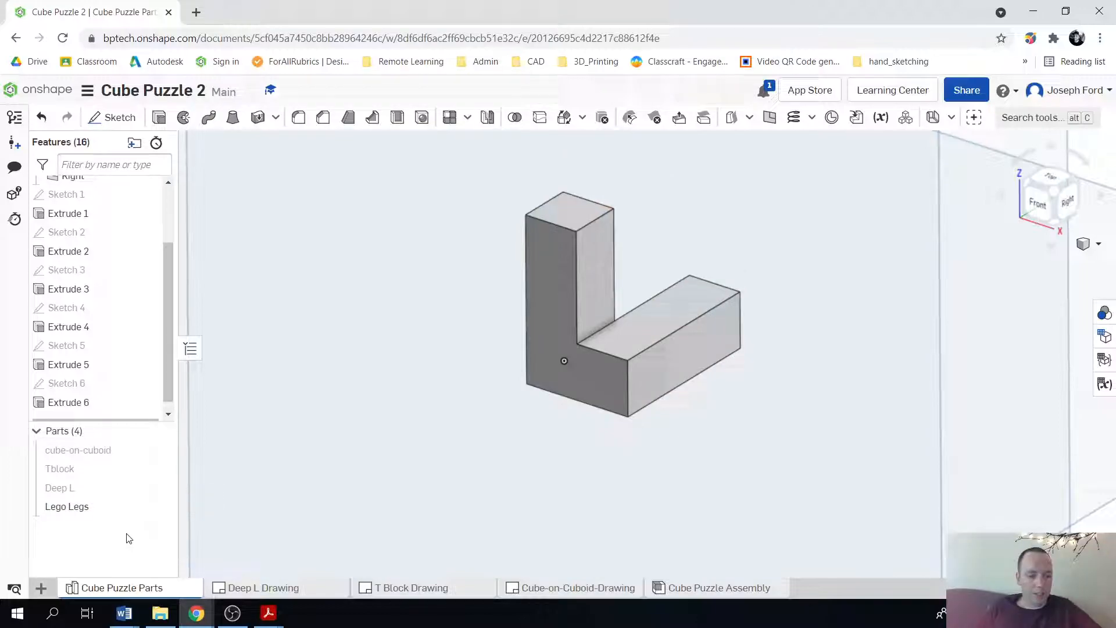
- Set the appearance of the Lego Legs part to red
right_click(80, 506)
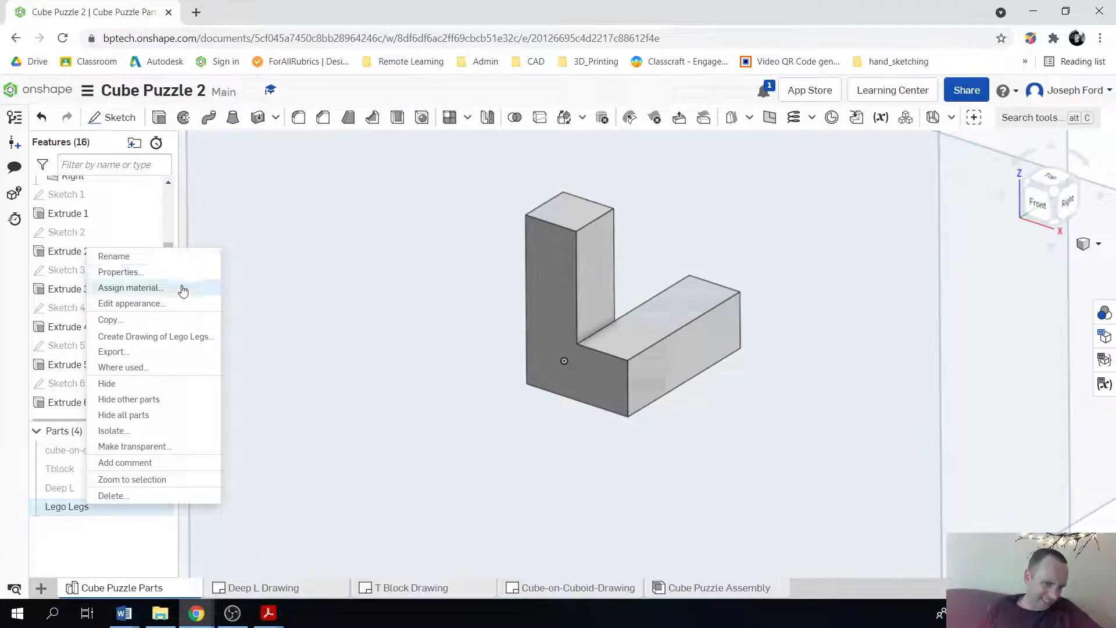
left_click(174, 304)
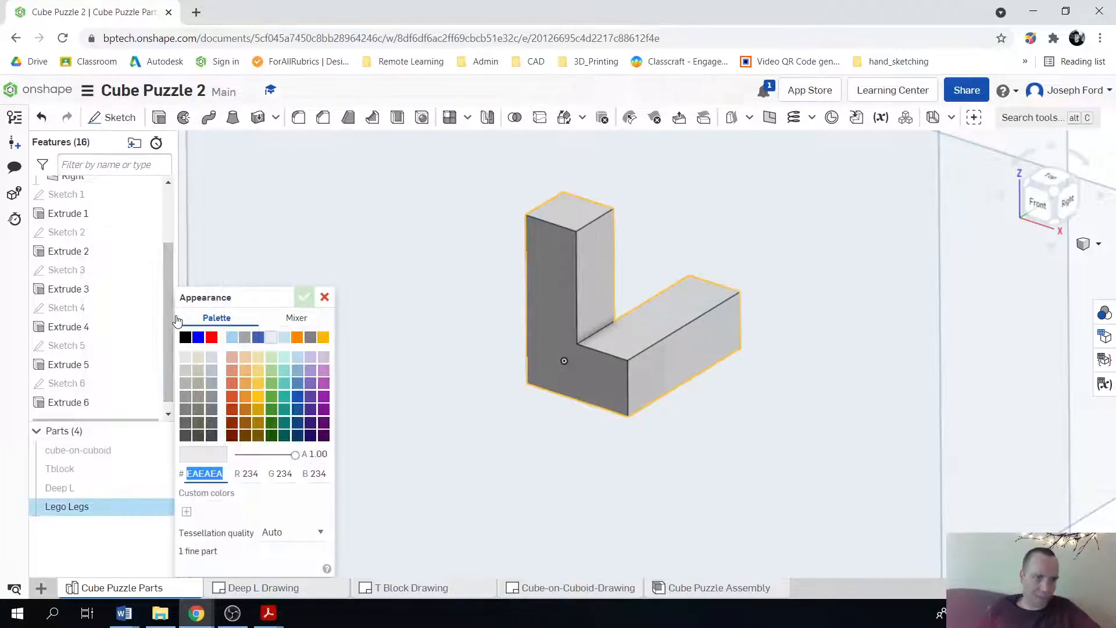
left_click(212, 336)
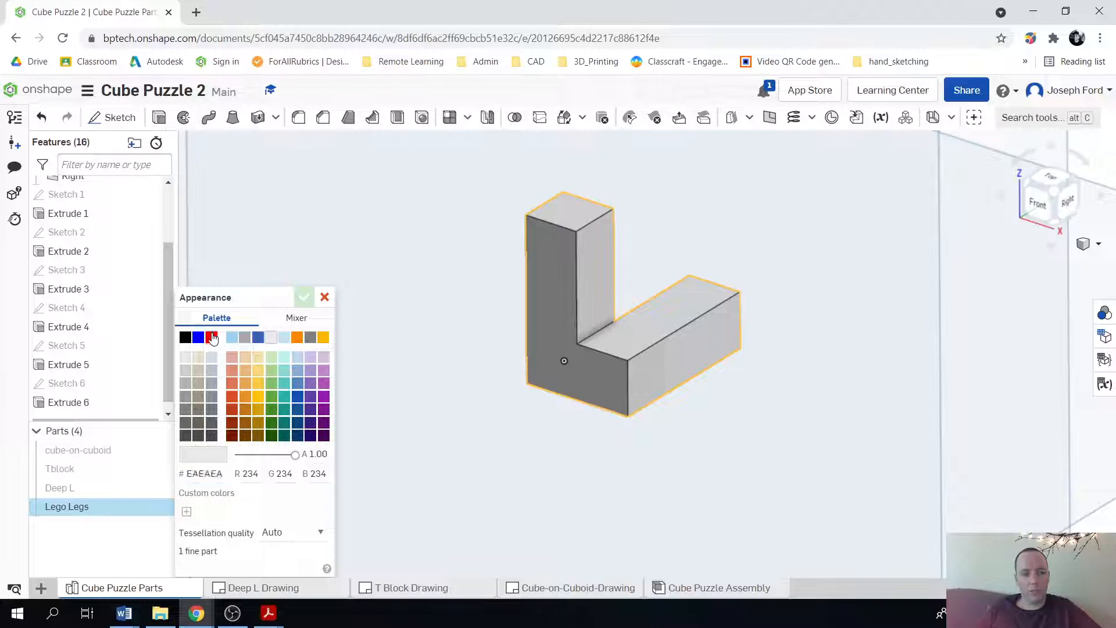
left_click(304, 298)
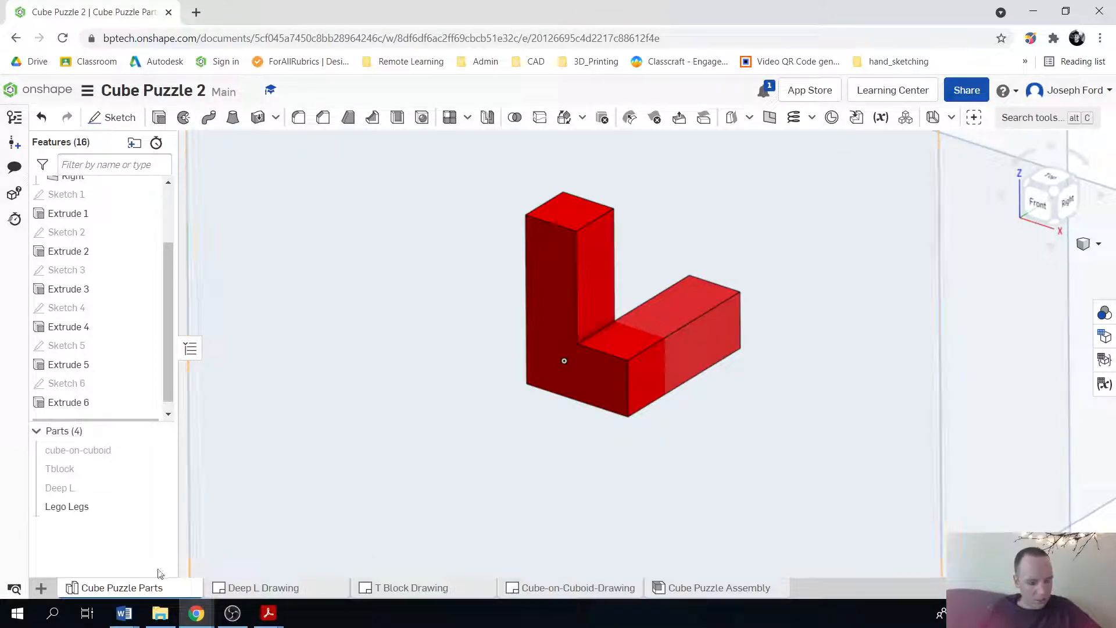
- Create a new drawing from the ANSI_A_INCH template
left_click(40, 588)
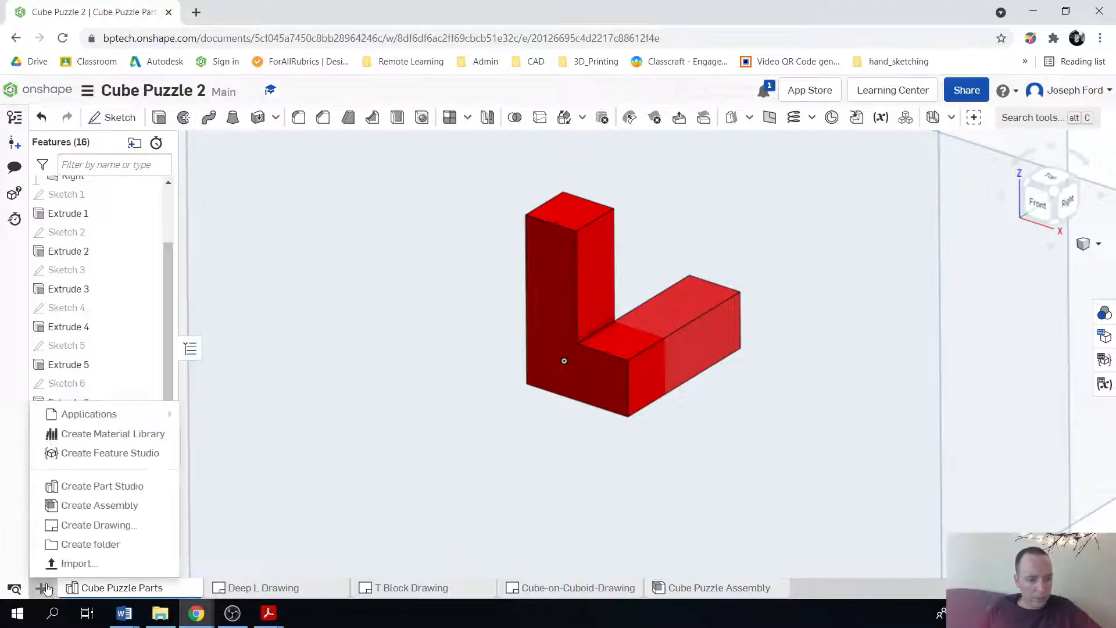
left_click(143, 526)
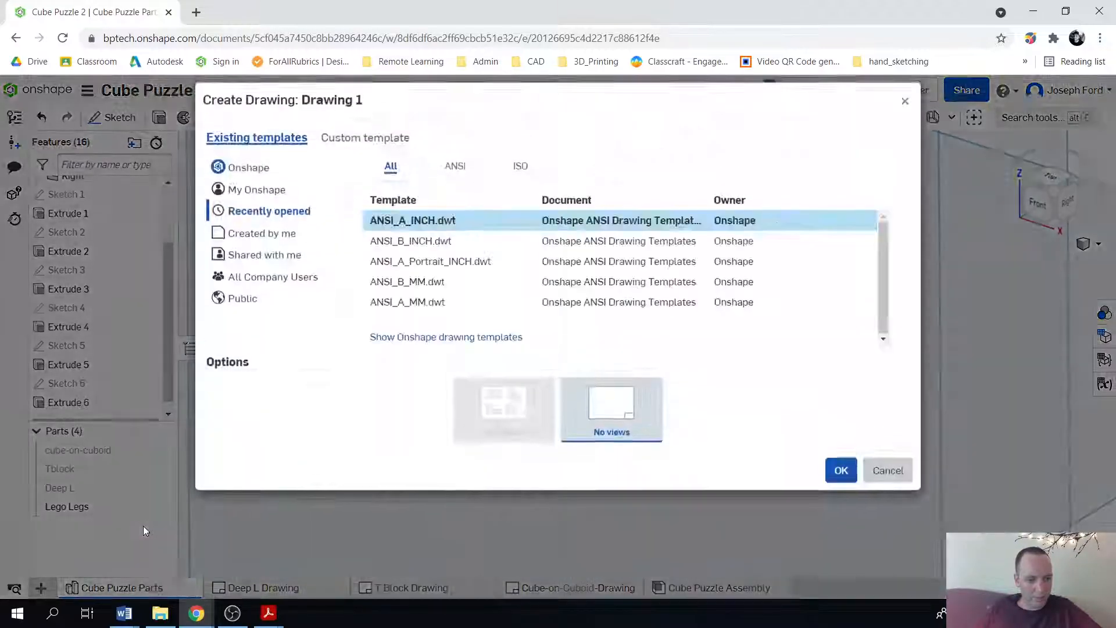
left_click(414, 227)
left_click(837, 471)
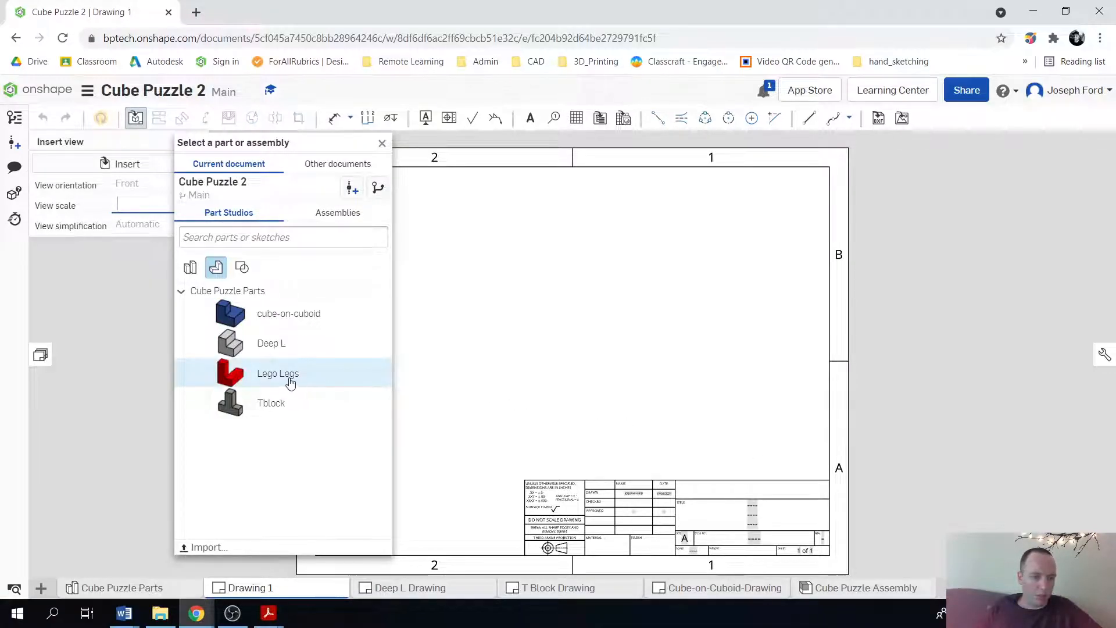
- Insert a front view of Lego Legs at 3:1 scale in the lower-left area of the sheet
left_click(289, 379)
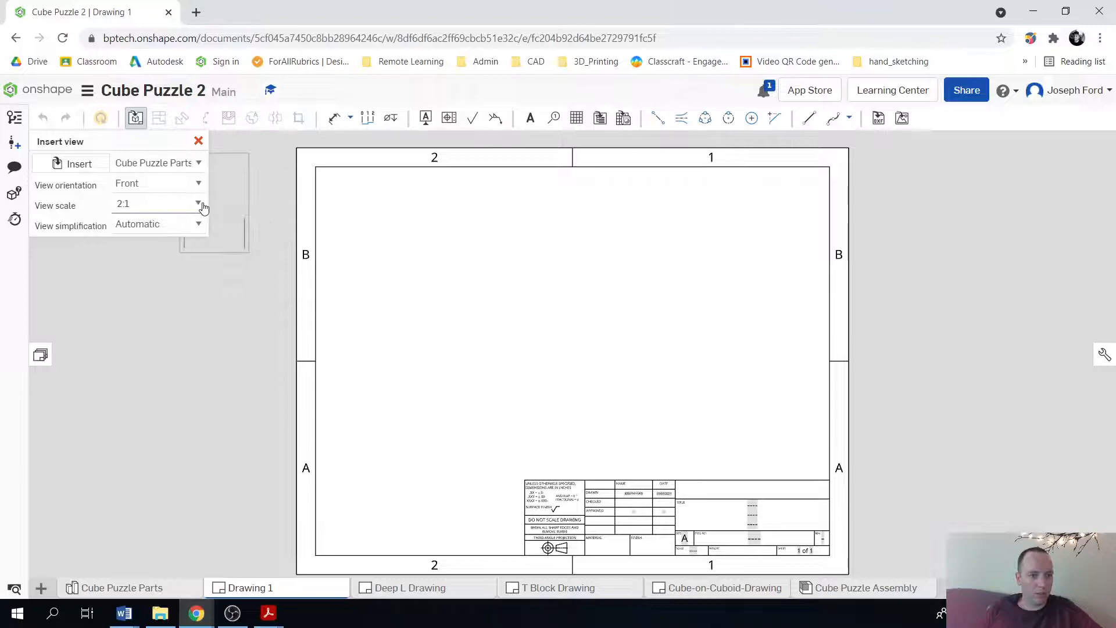
left_click(198, 203)
left_click(152, 243)
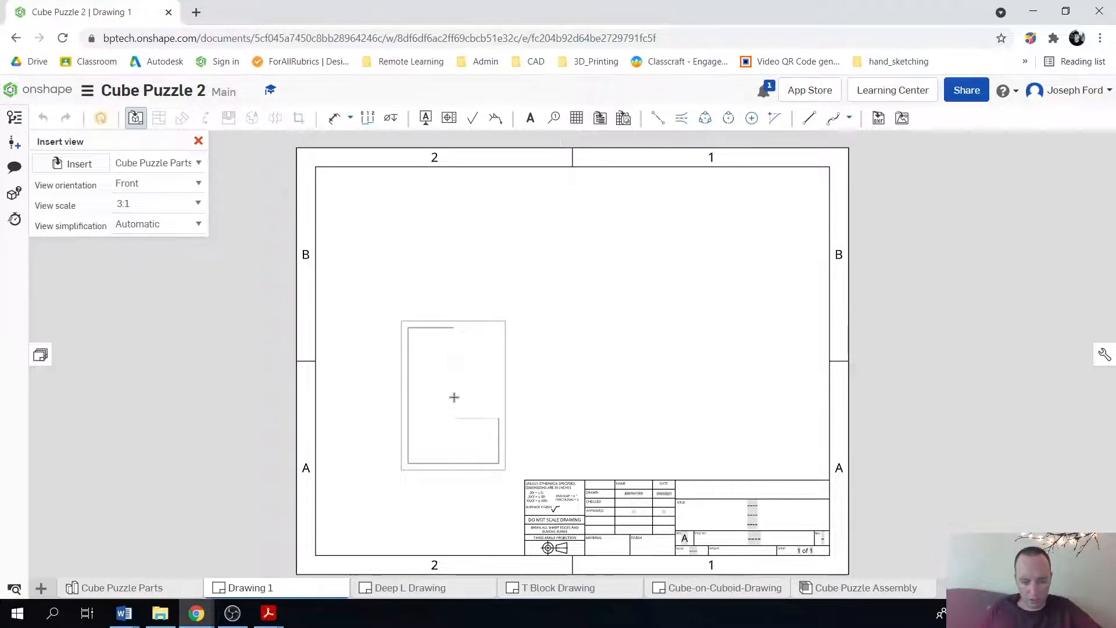
left_click(458, 397)
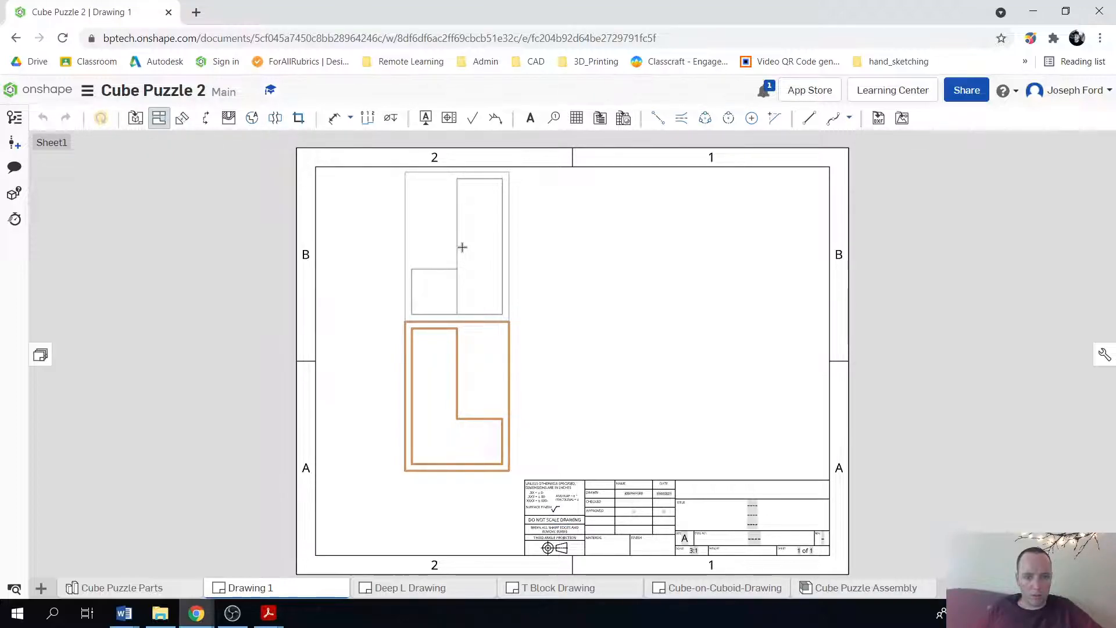
- Project the top, right-side and isometric views from the Lego Legs front view and place them on the sheet
left_click(461, 250)
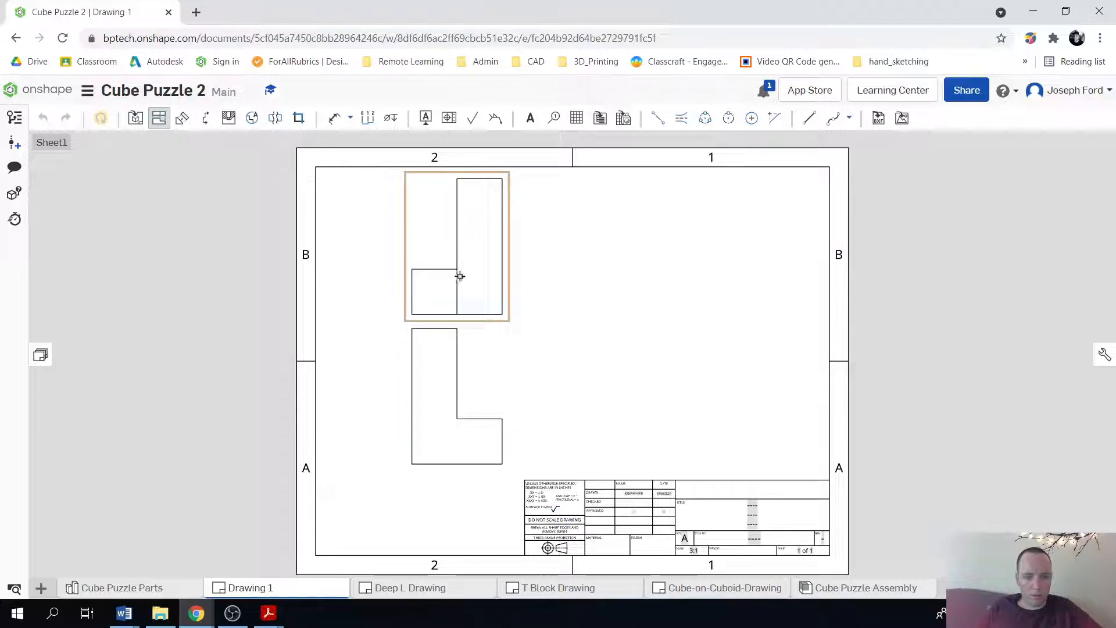
left_click(447, 406)
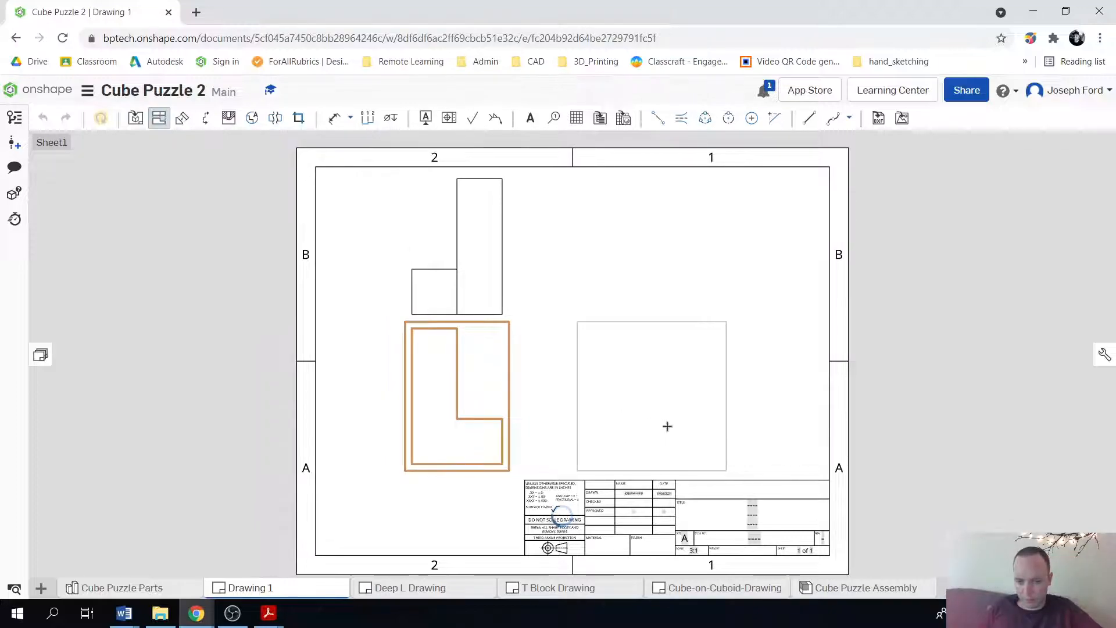
left_click(603, 419)
left_click(465, 416)
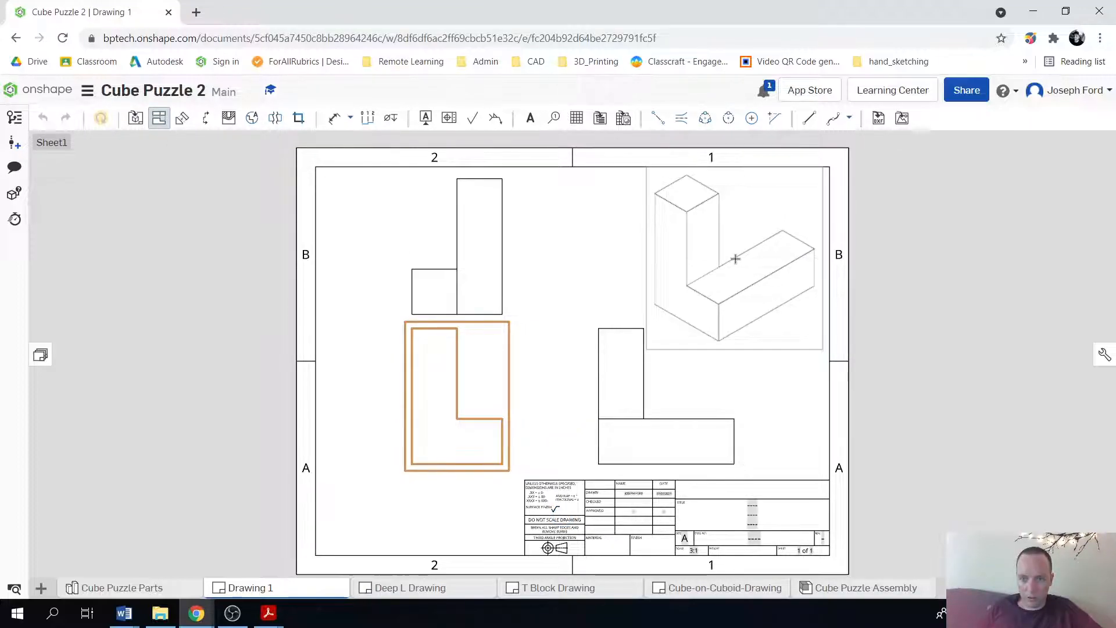
left_click(731, 260)
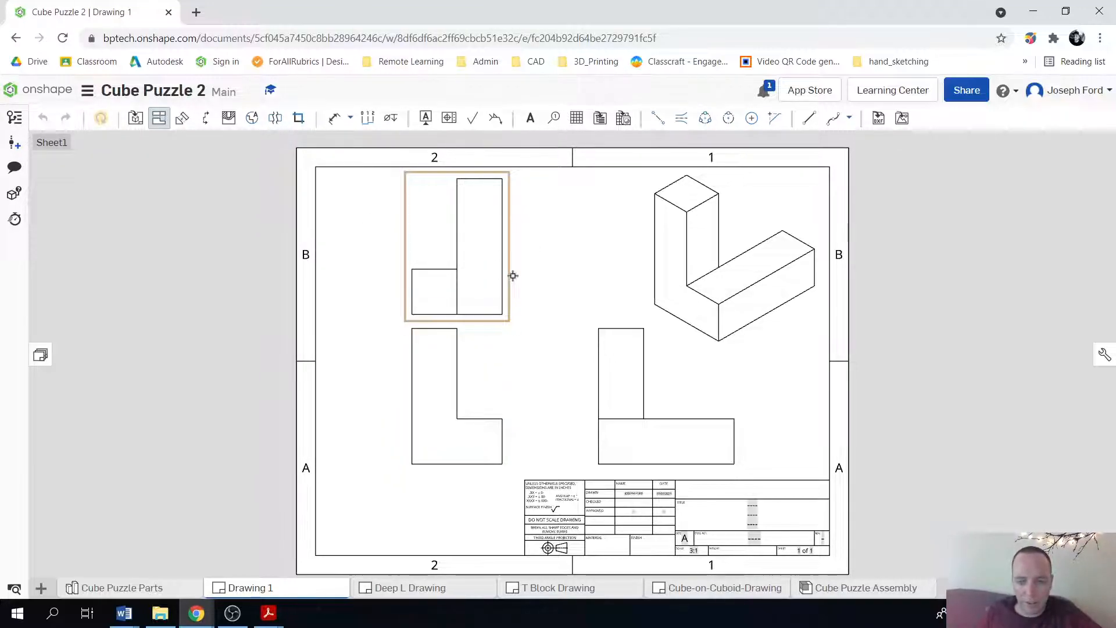
left_click(154, 121)
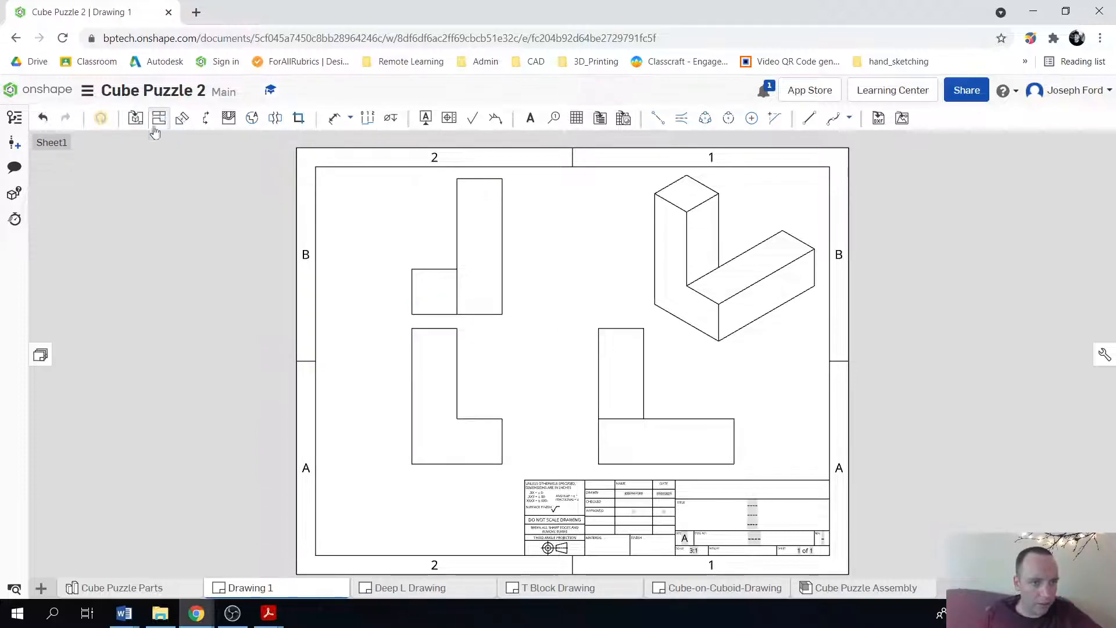
- Reposition the front, top and right-side views on the sheet, leaving room between them for dimensions
left_click_drag(424, 393, 414, 399)
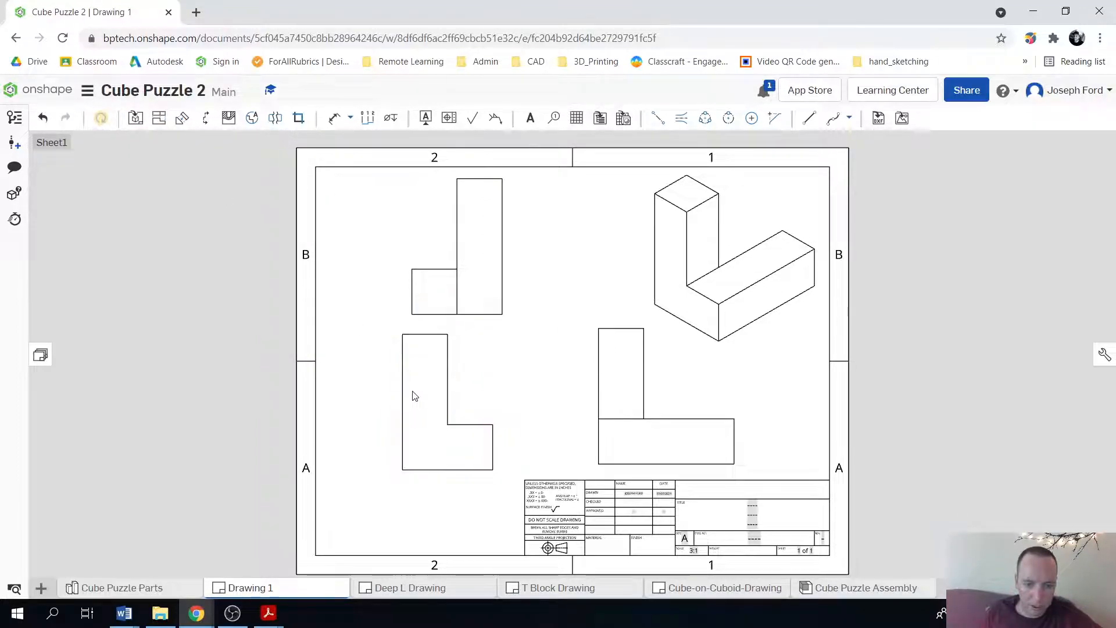
left_click_drag(451, 294, 451, 290)
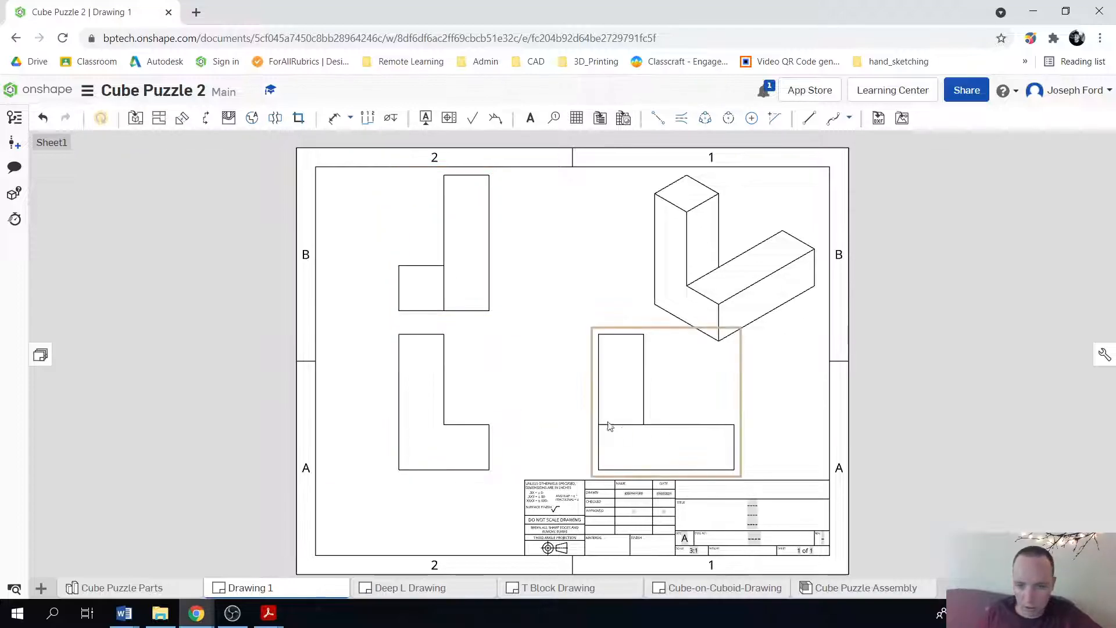
left_click_drag(619, 418, 602, 416)
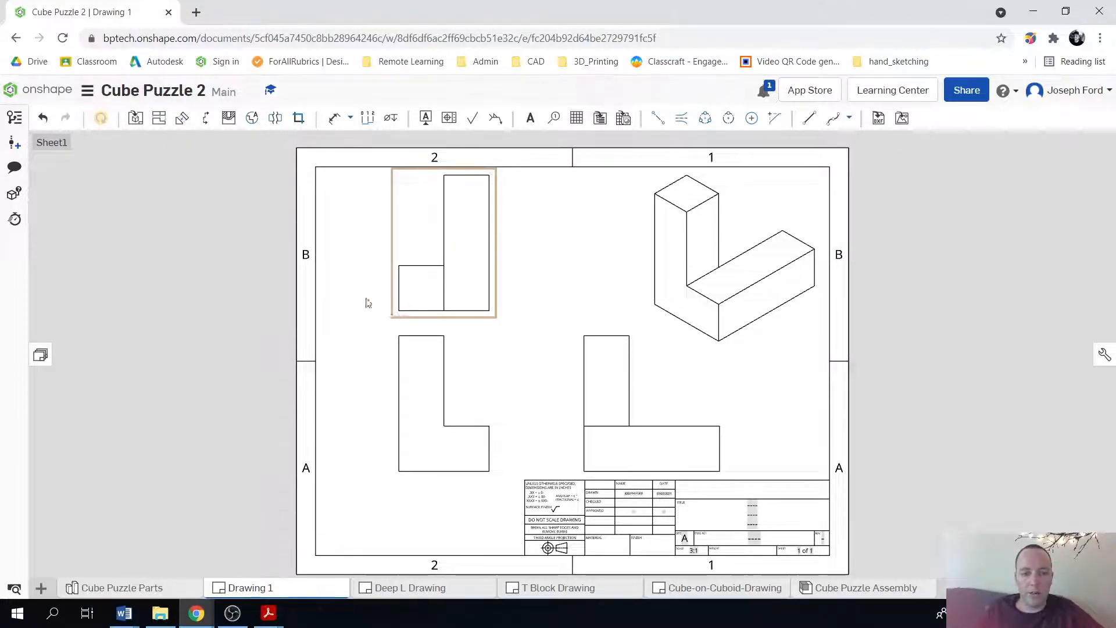
- Dimension the front view's overall width below it and its overall height on its left side
key("d")
left_click(437, 471)
left_click(437, 496)
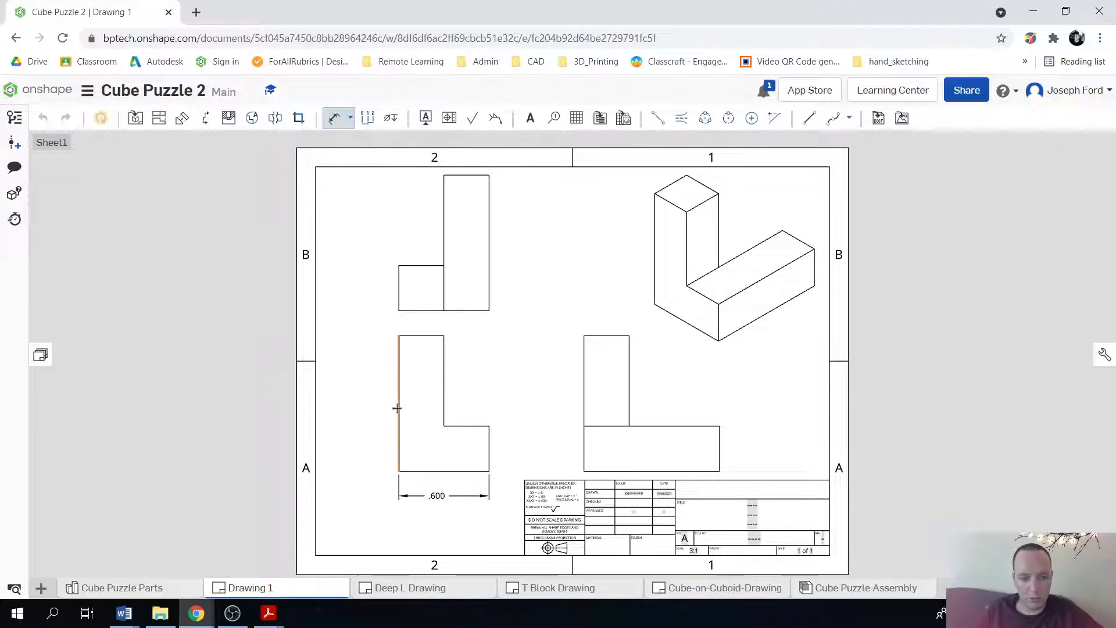
left_click(398, 409)
left_click(375, 406)
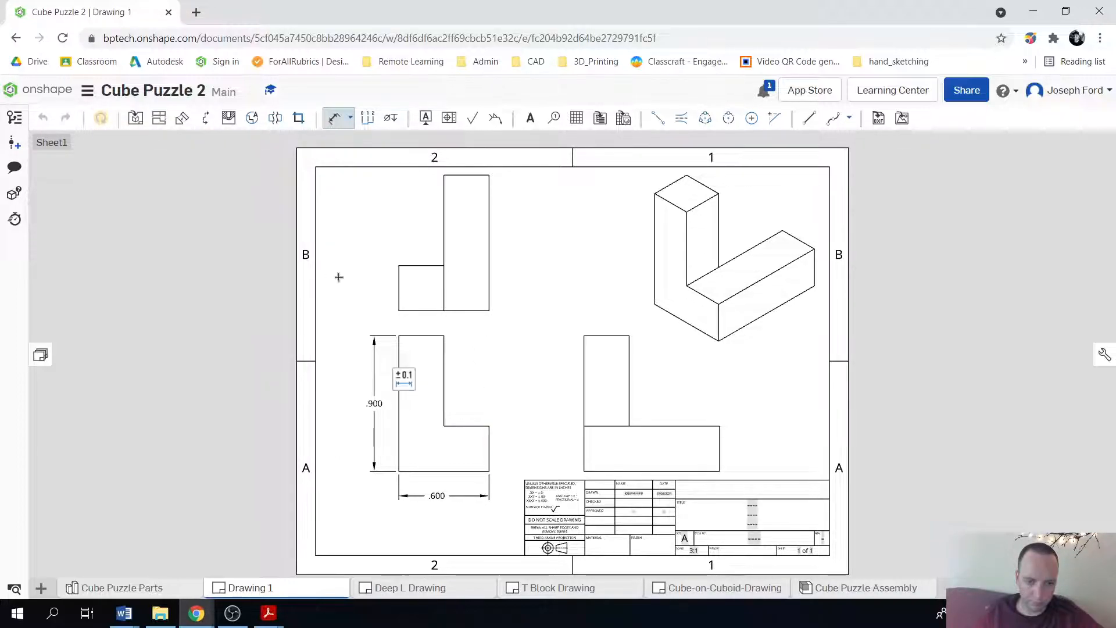
- Dimension the top view's long right edge and small block width, and the short horizontal ledge of the front view's foot
left_click(490, 242)
left_click(506, 243)
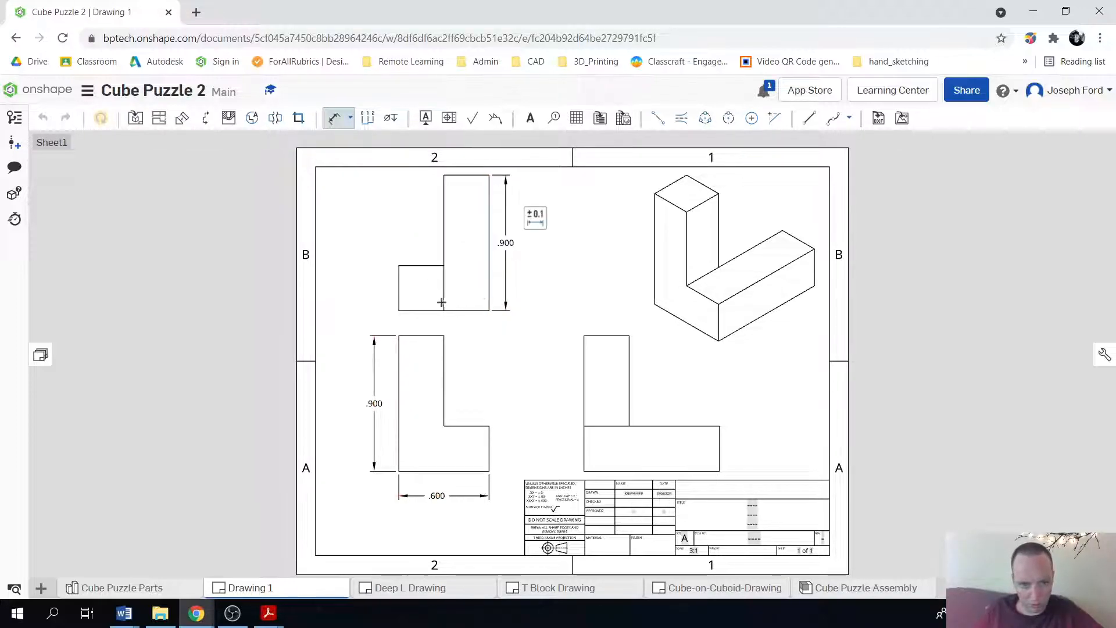
left_click(425, 266)
left_click(423, 243)
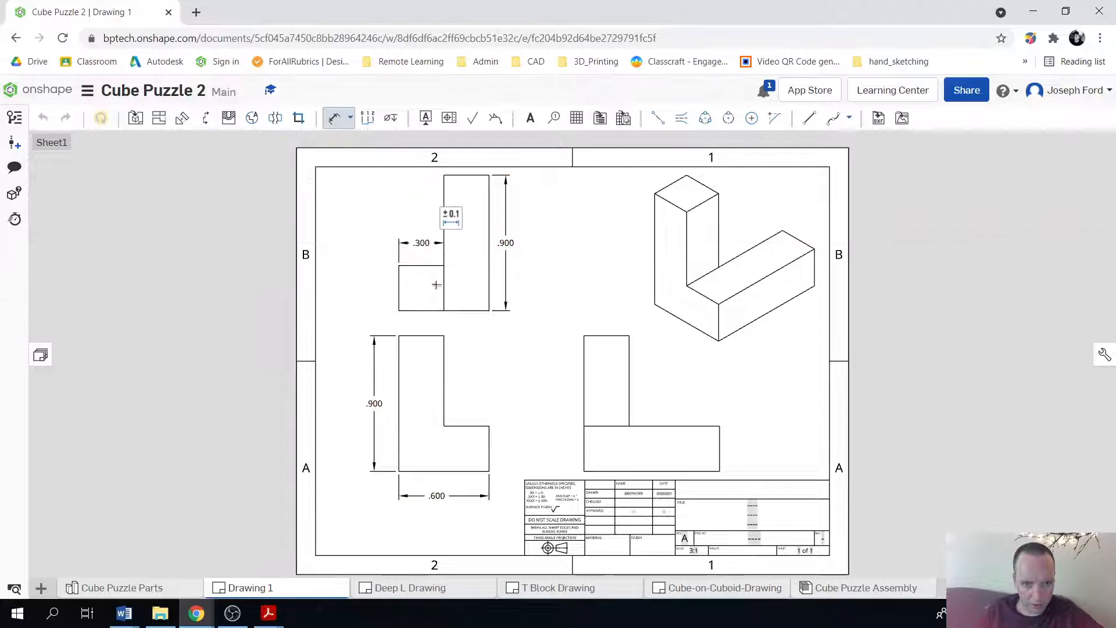
left_click(465, 426)
left_click(467, 410)
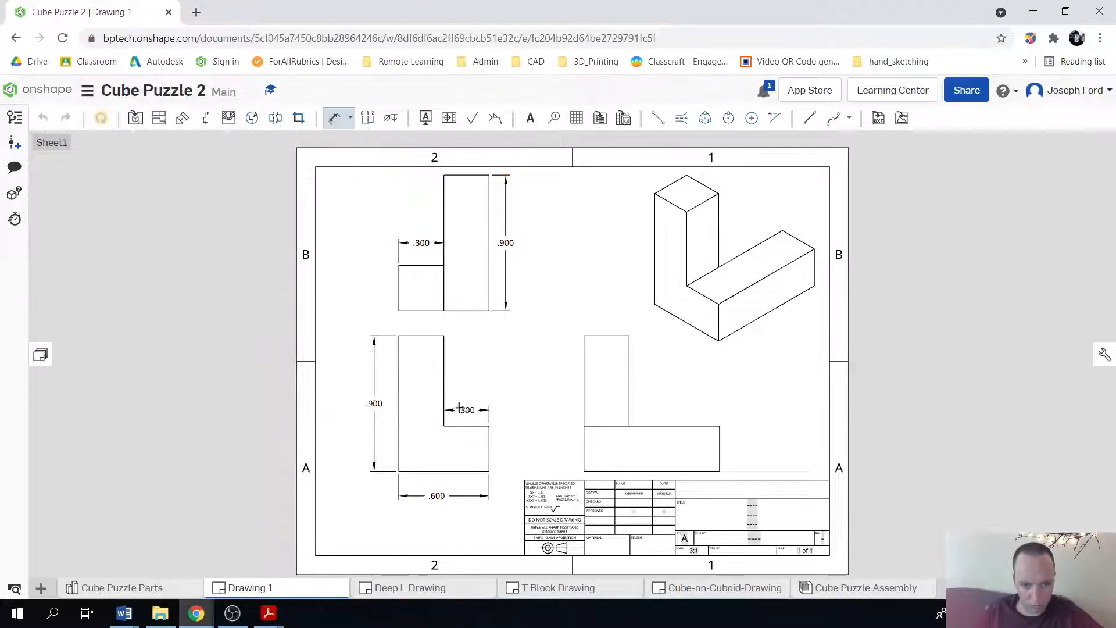
- Dimension the right-side view's base height and length, and the width and height of its upright leg
left_click(721, 451)
left_click(738, 449)
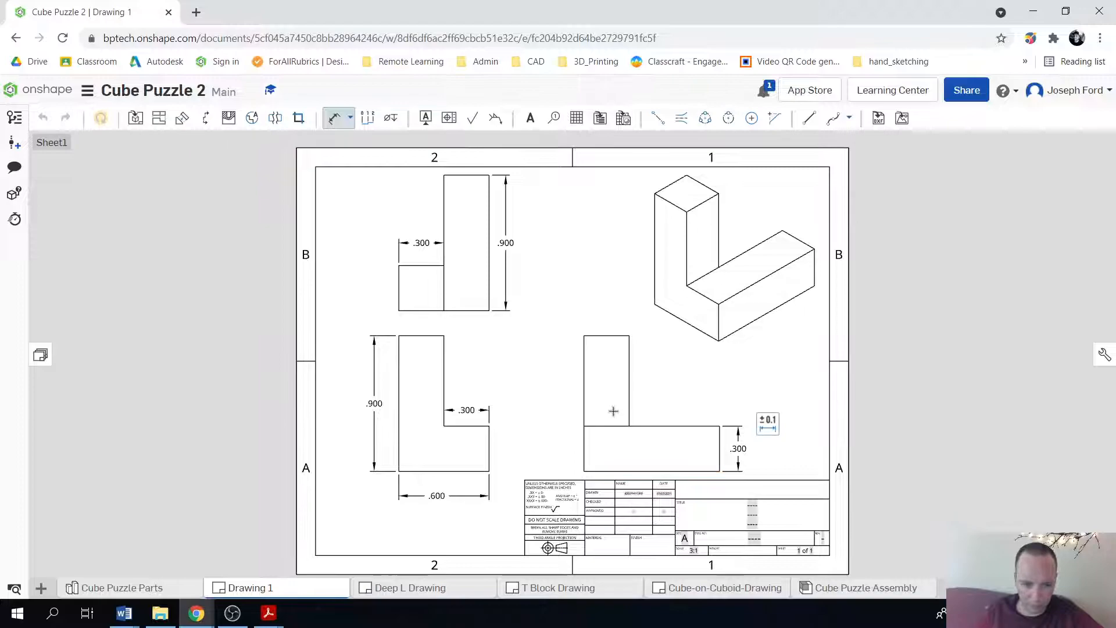
left_click(610, 335)
left_click(617, 331)
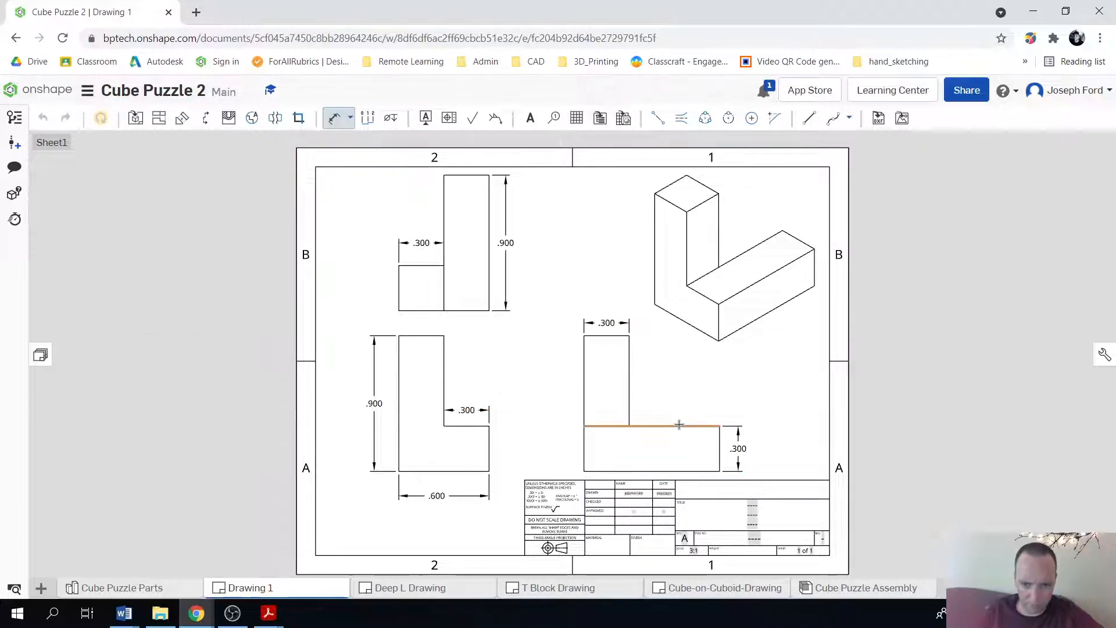
left_click(652, 427)
left_click(652, 410)
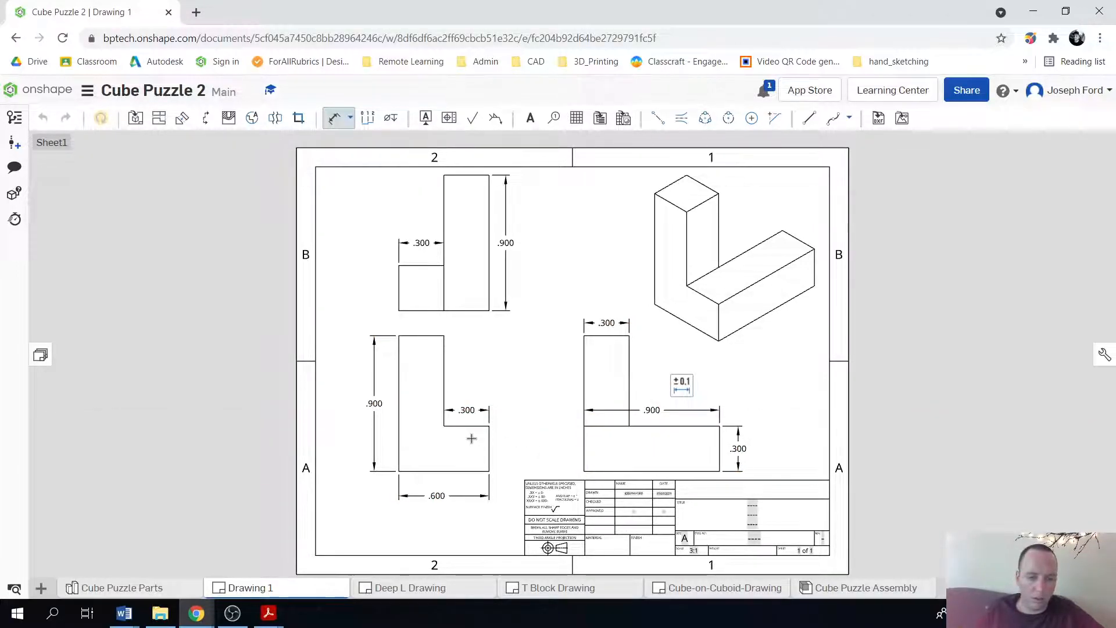
left_click(584, 372)
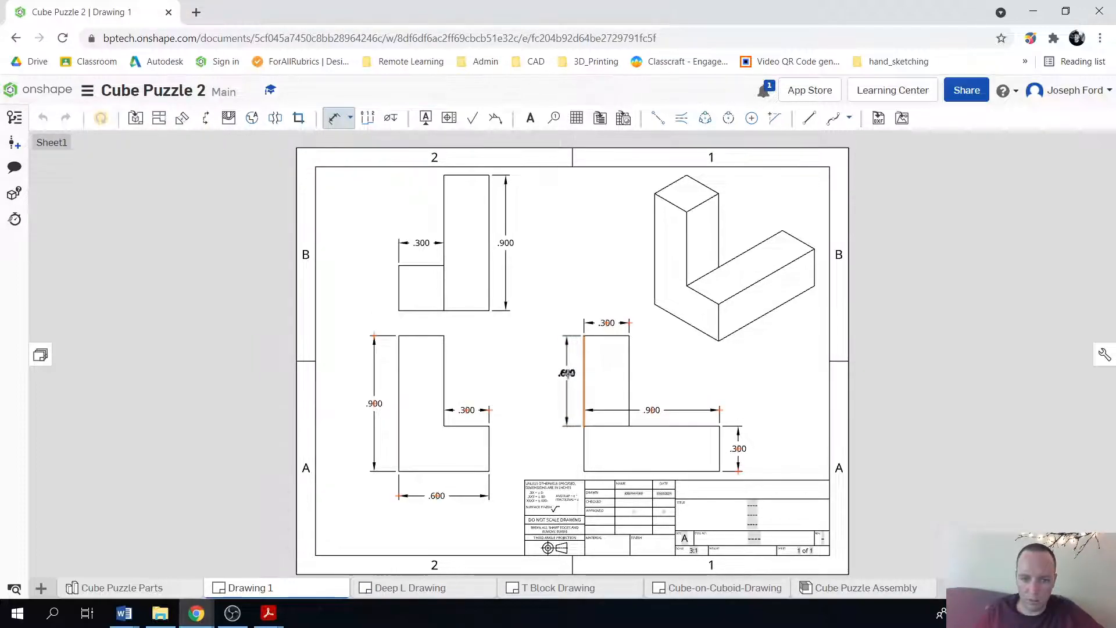
left_click(567, 373)
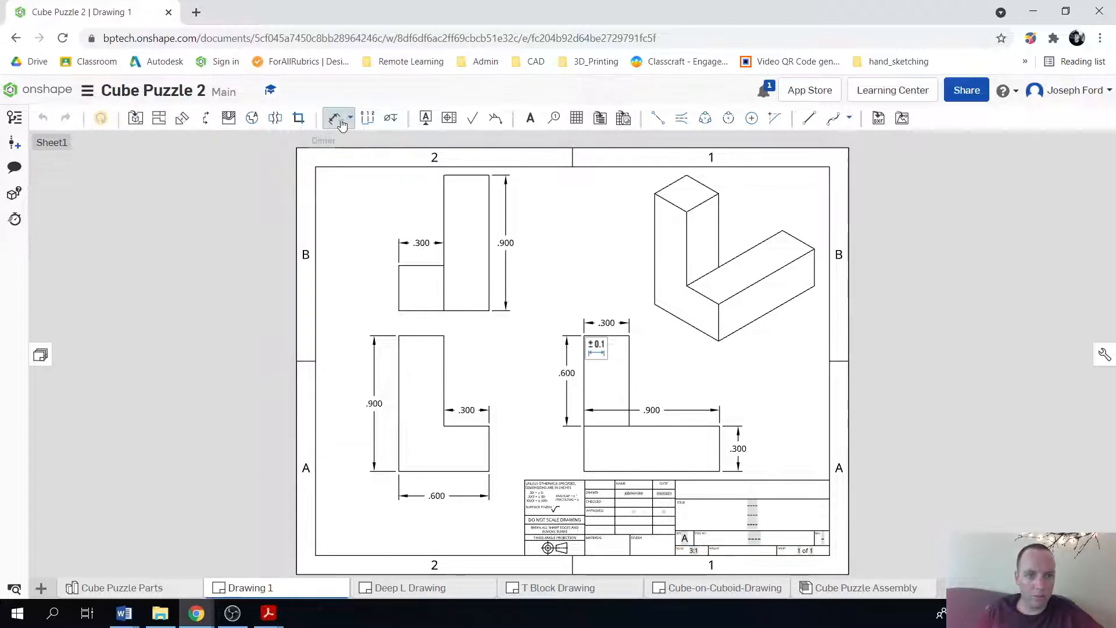
- Display the isometric view of Lego Legs as a shaded view
right_click(662, 228)
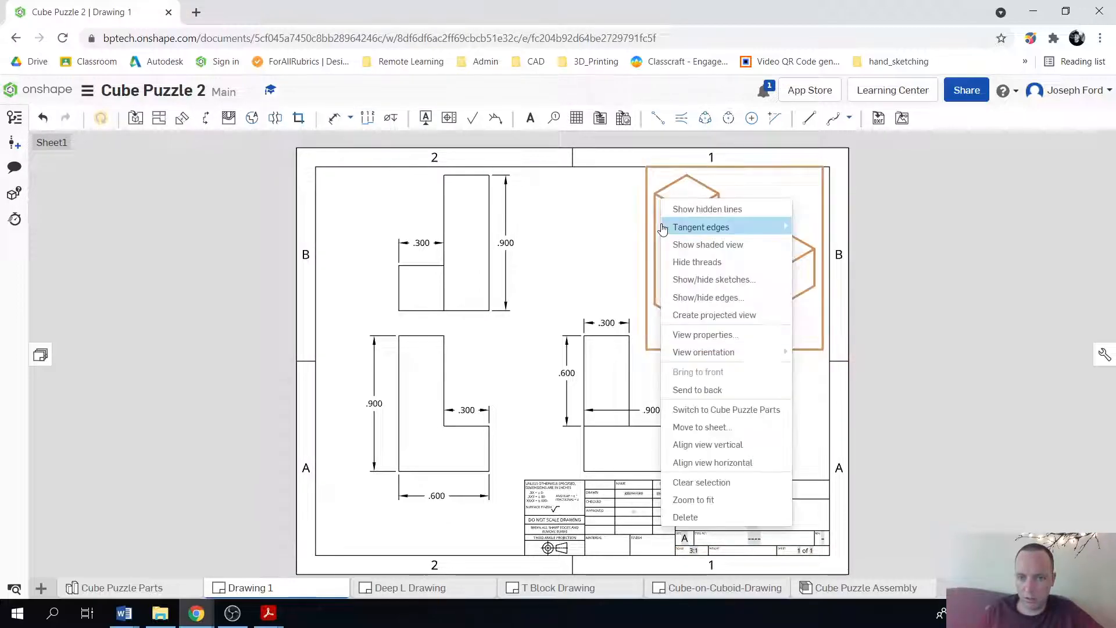
left_click(720, 244)
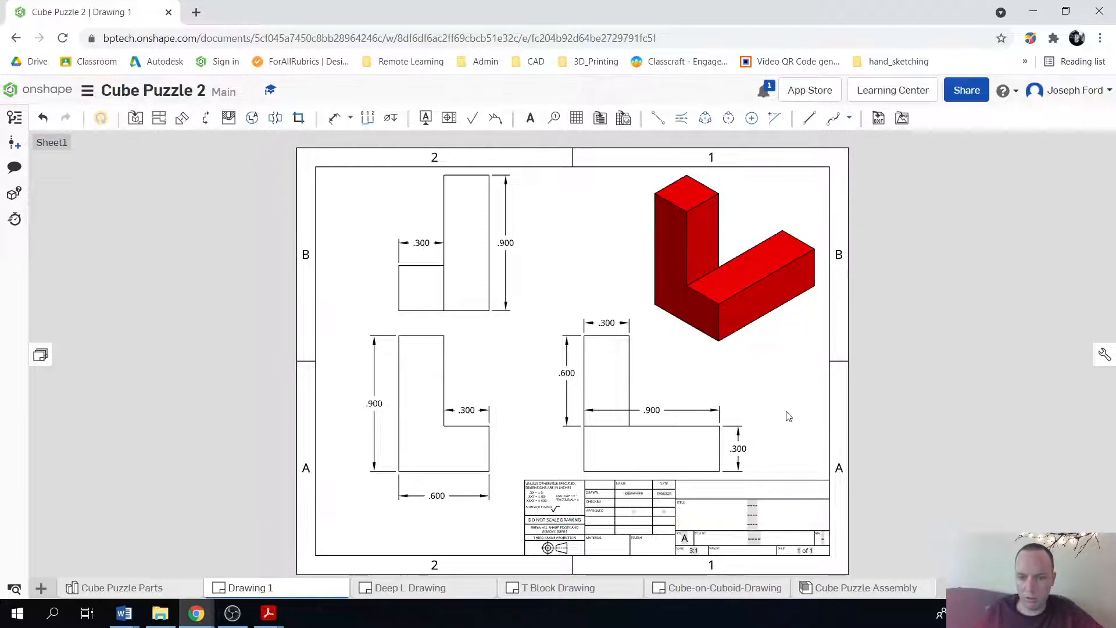
- Fill in the first two title lines of the title block with "Cube Puzzle" and "Lego Legs"
scroll(757, 510, "up", 5)
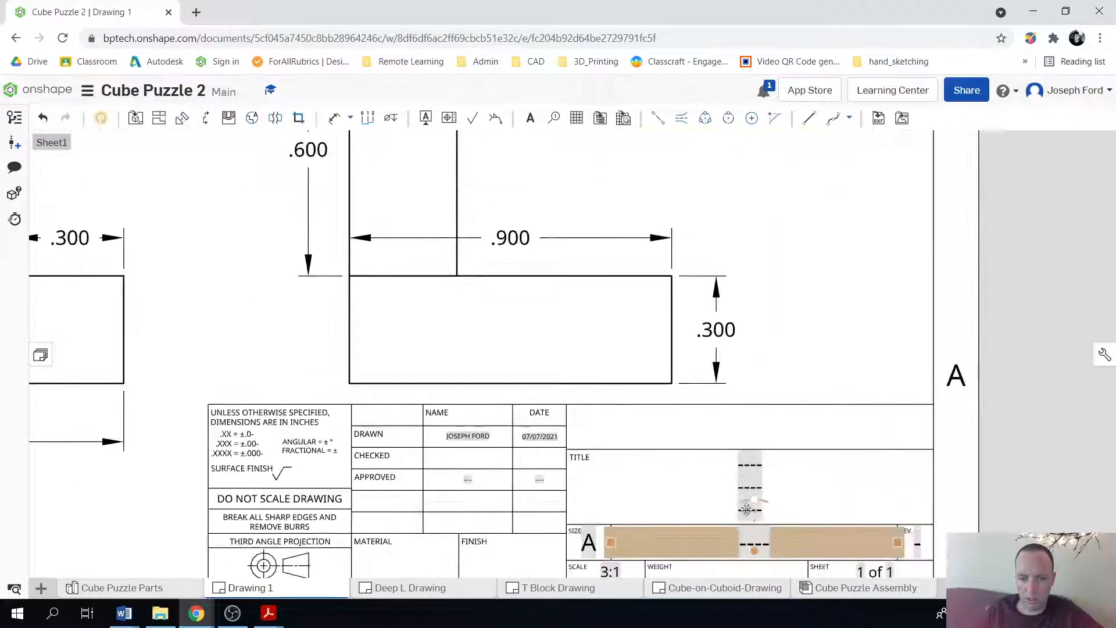
double_click(773, 460)
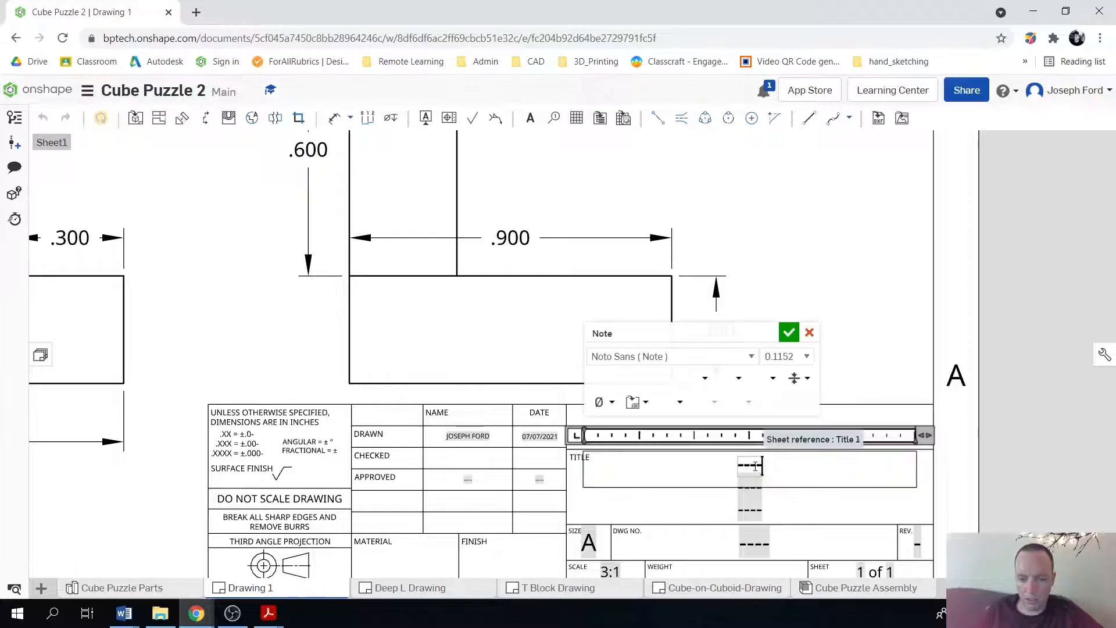
key("BackSpace")
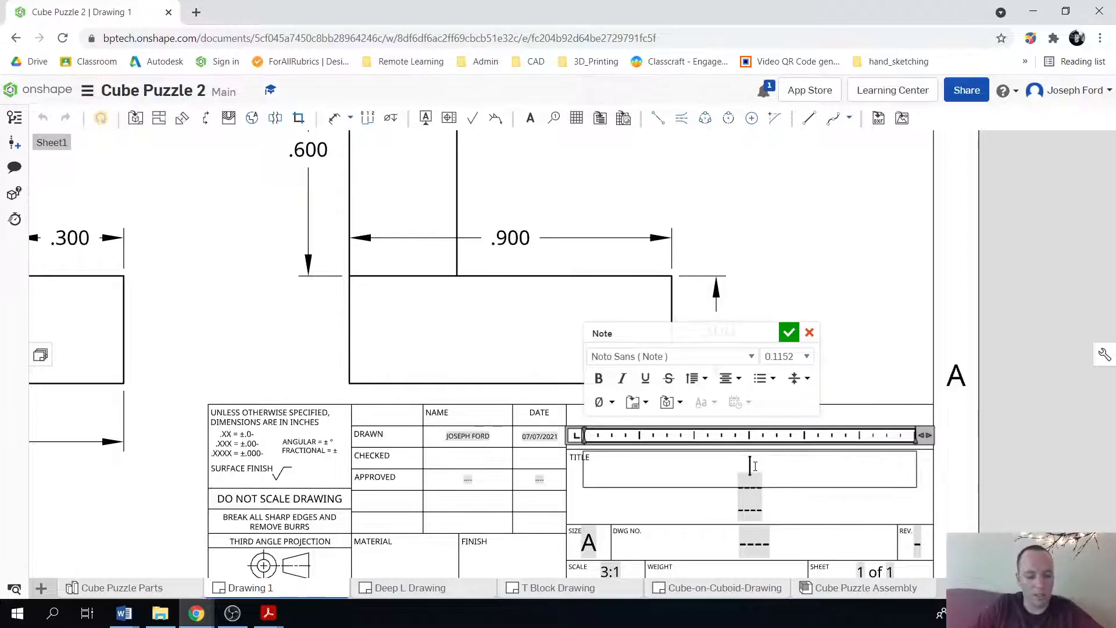
type("Cube Puzzle")
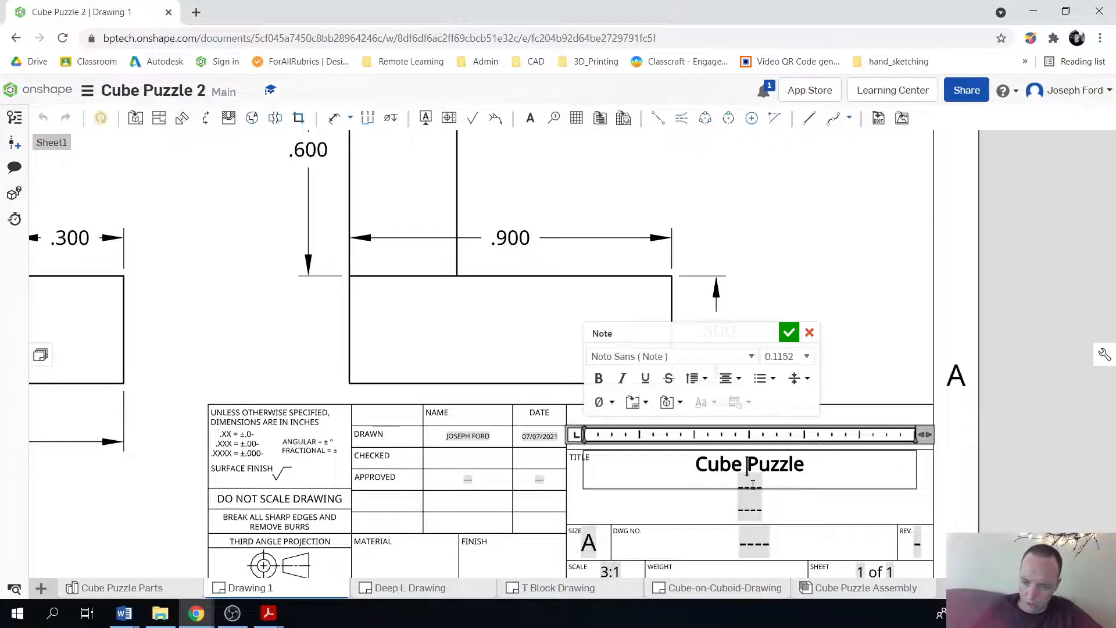
left_click(787, 502)
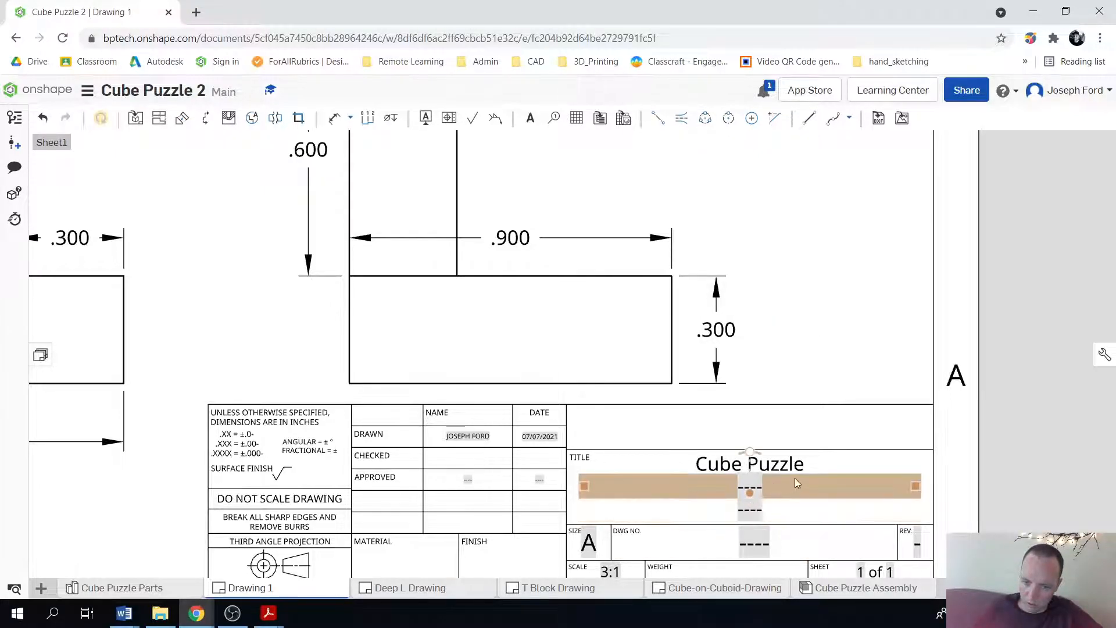
double_click(762, 486)
double_click(758, 485)
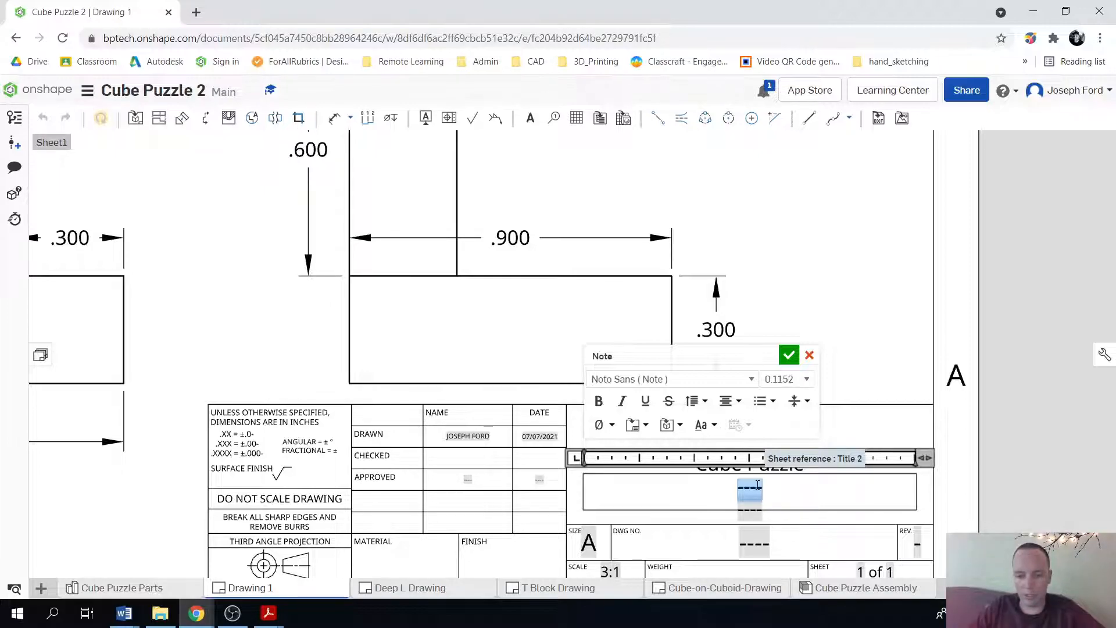
type("Lego Legs")
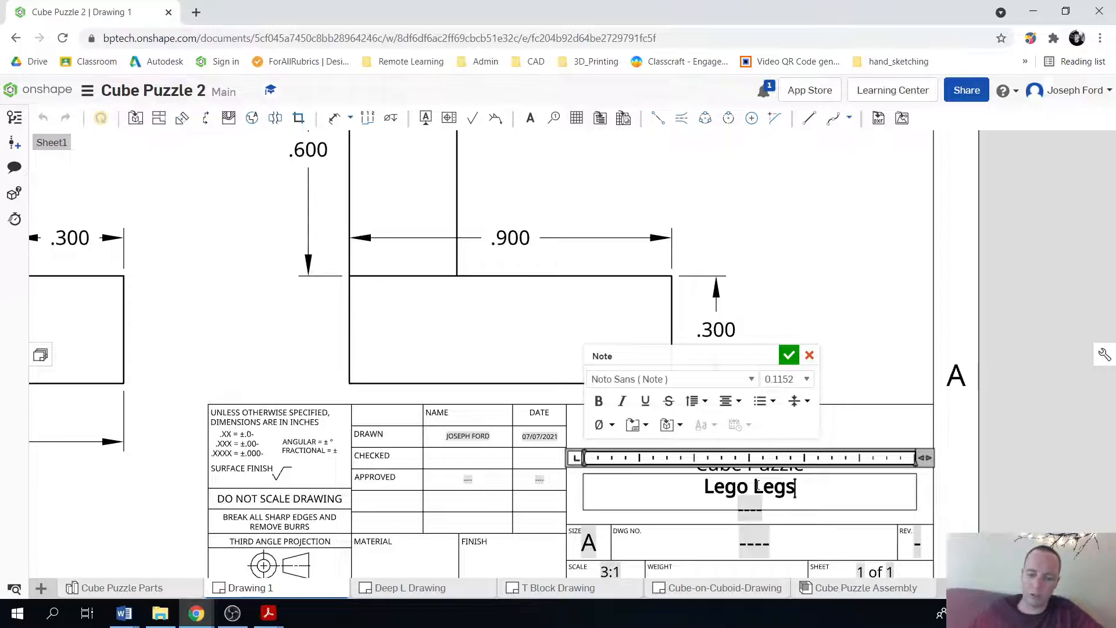
left_click(761, 517)
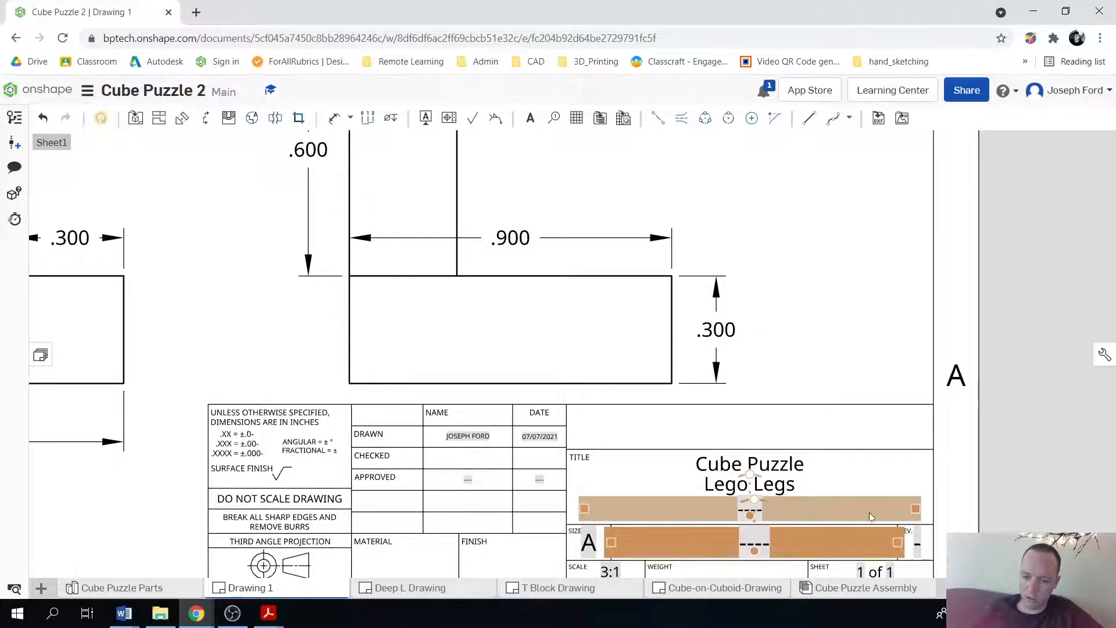
- Replace the third title line placeholder in the title block with "BP CAD/CAM Exploratory"
double_click(836, 505)
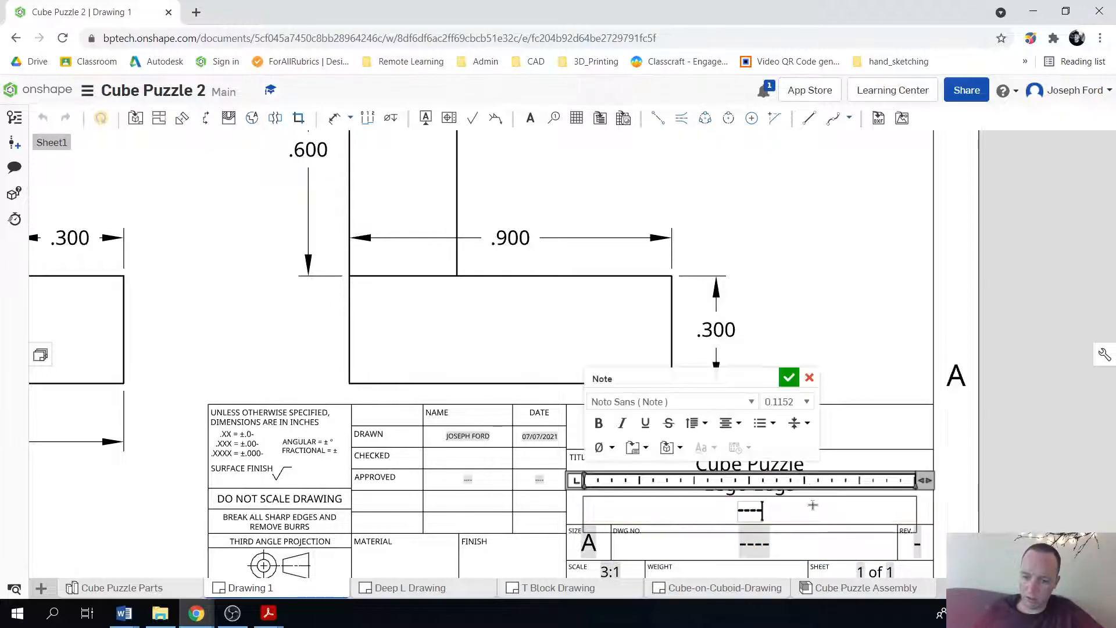
key("BackSpace")
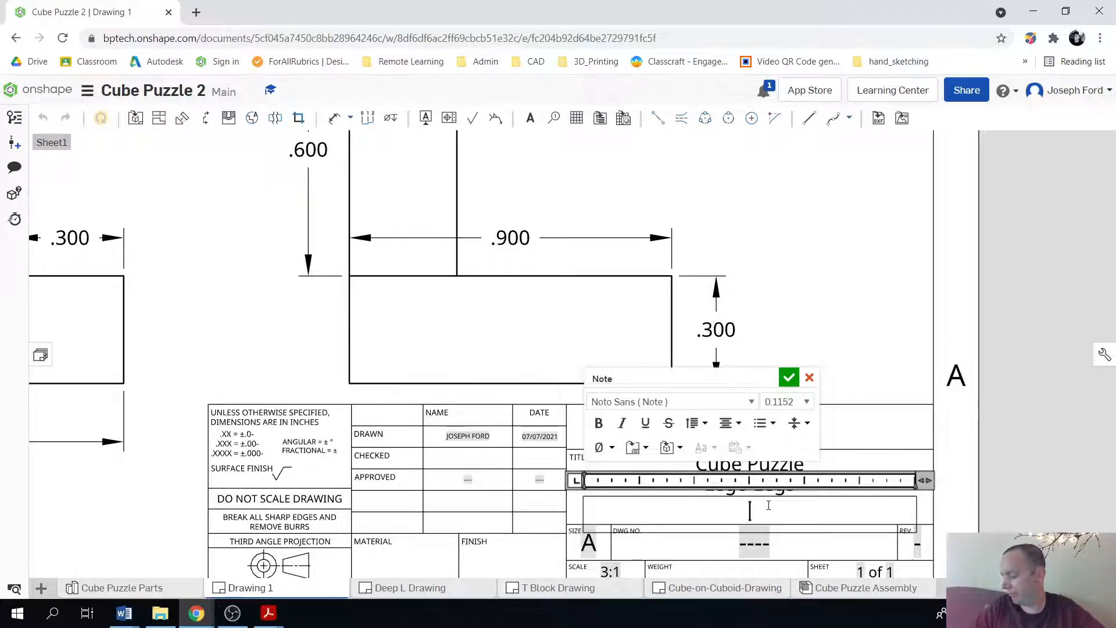
type("BP")
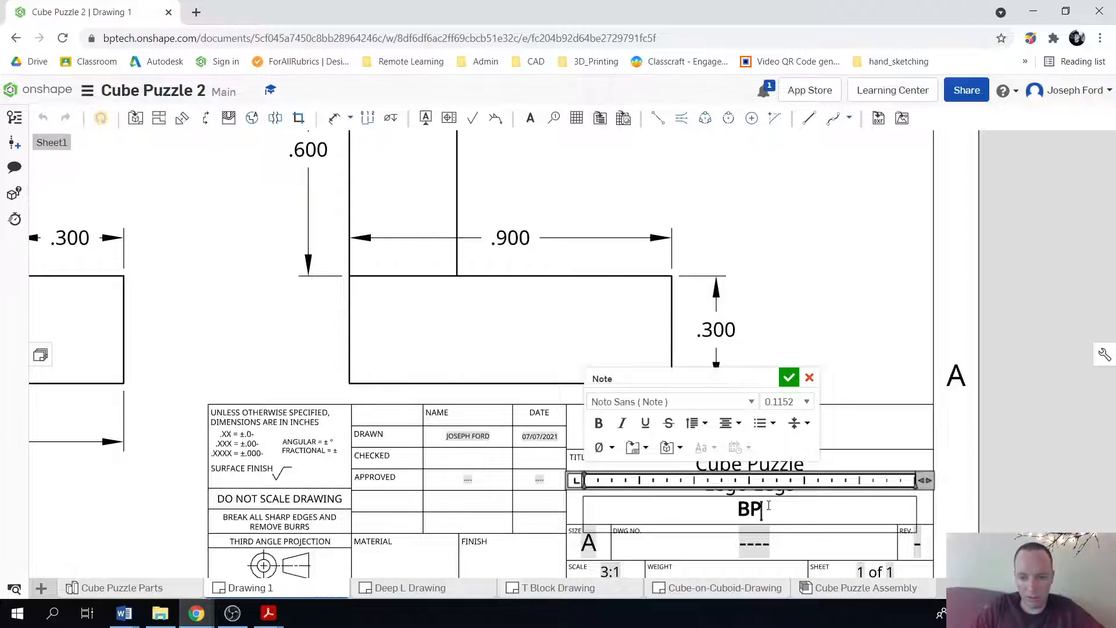
type(" CAD/CAM Exploratory")
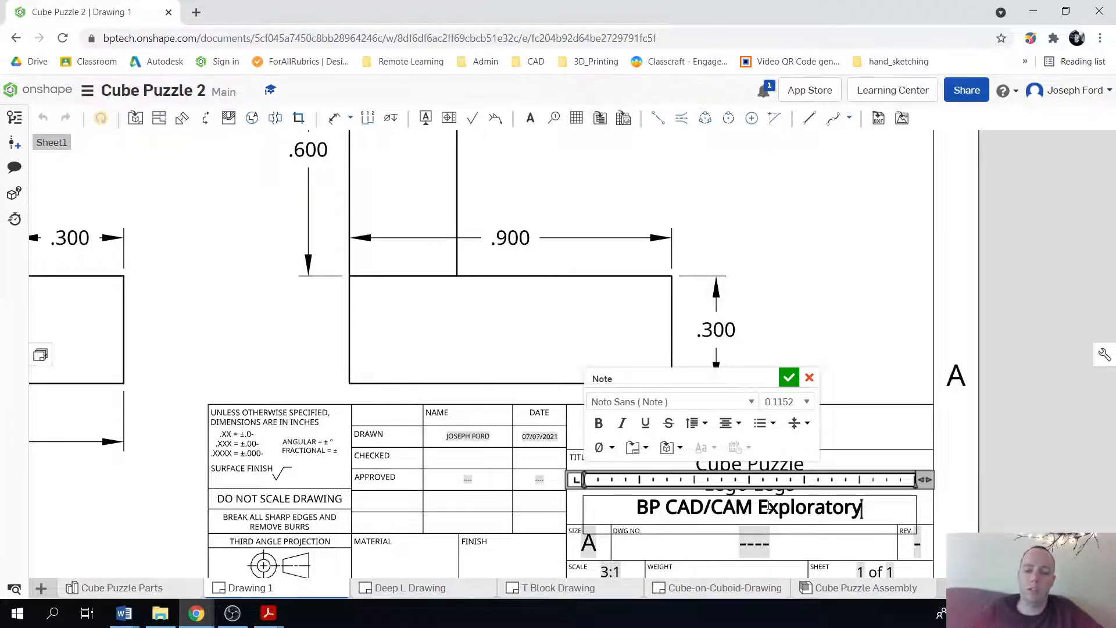
left_click(757, 549)
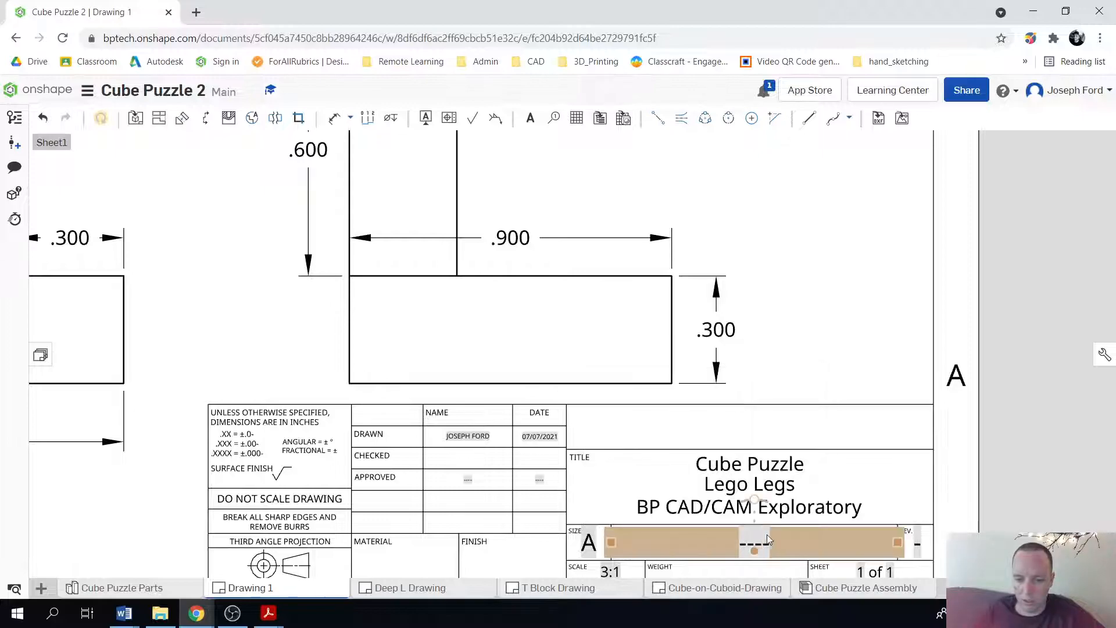
- Set the DWG NO. field in the title block to 4
double_click(763, 544)
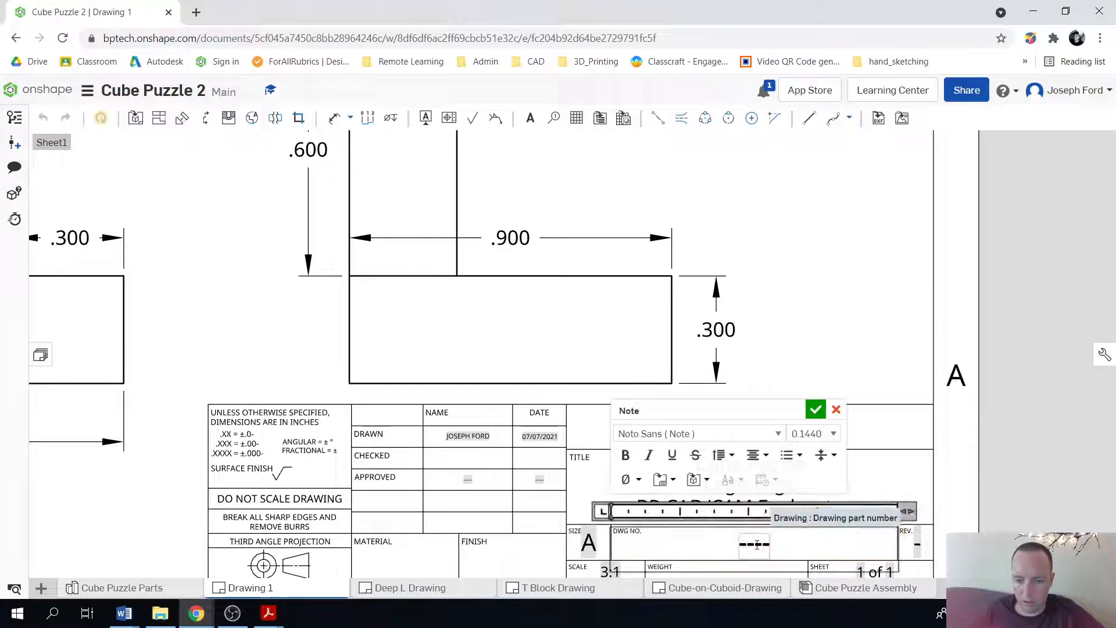
double_click(758, 545)
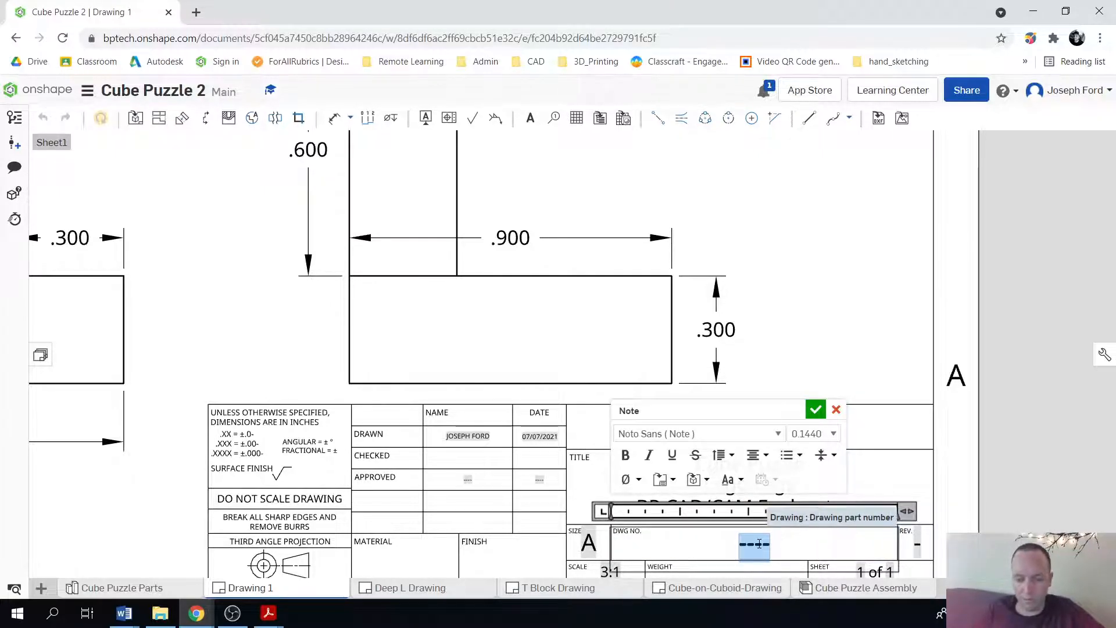
type("4")
left_click(928, 510)
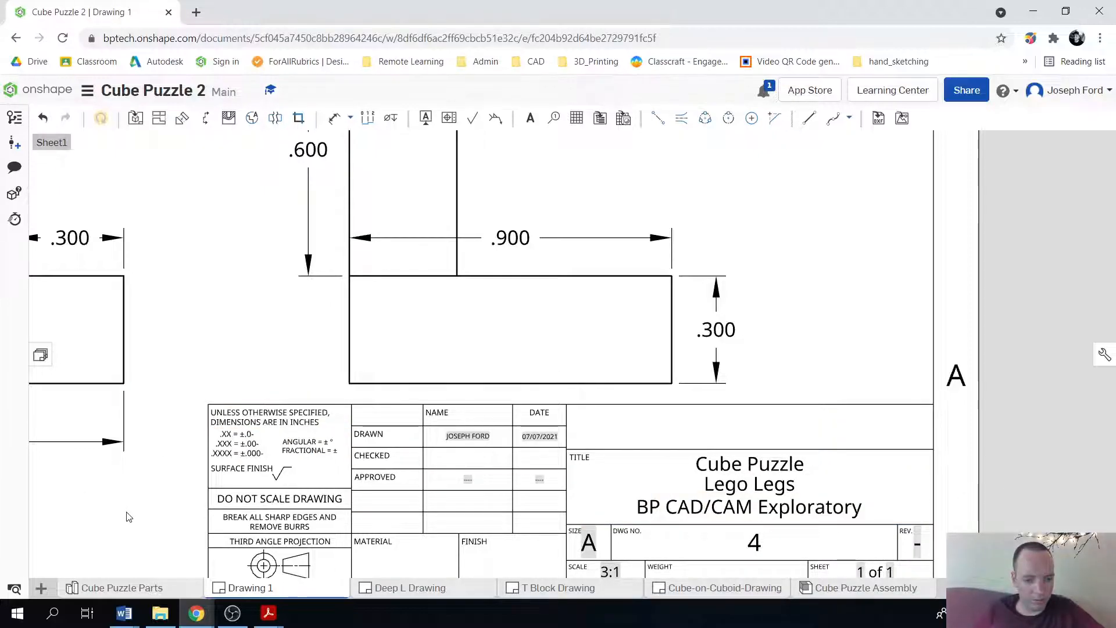
- Rename the Drawing 1 tab as "Lego Legs Drawing"
right_click(264, 589)
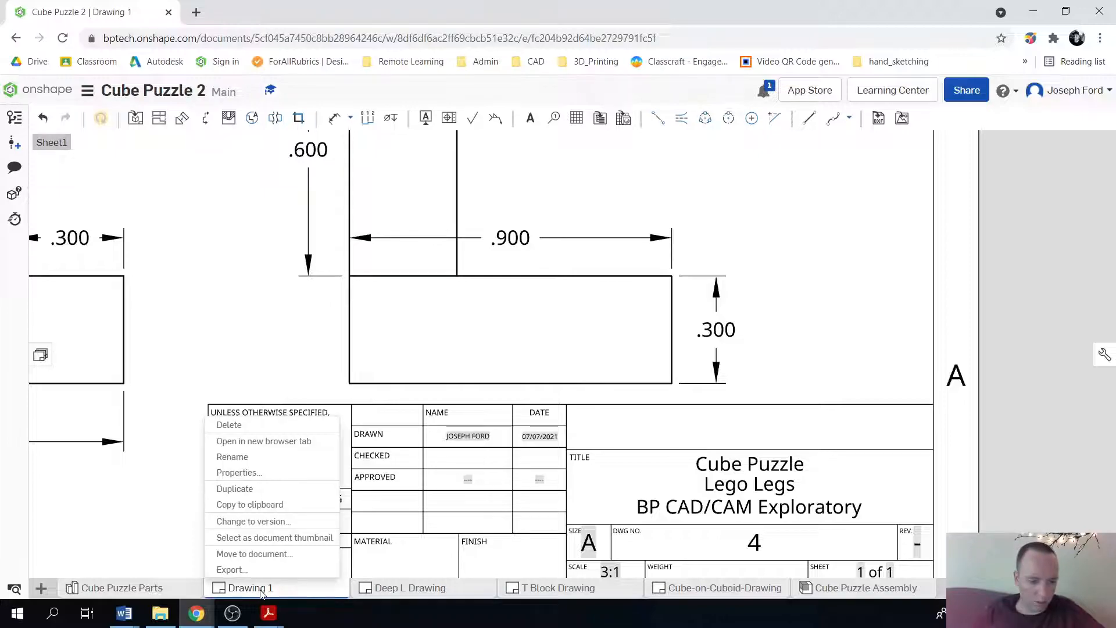
left_click(247, 456)
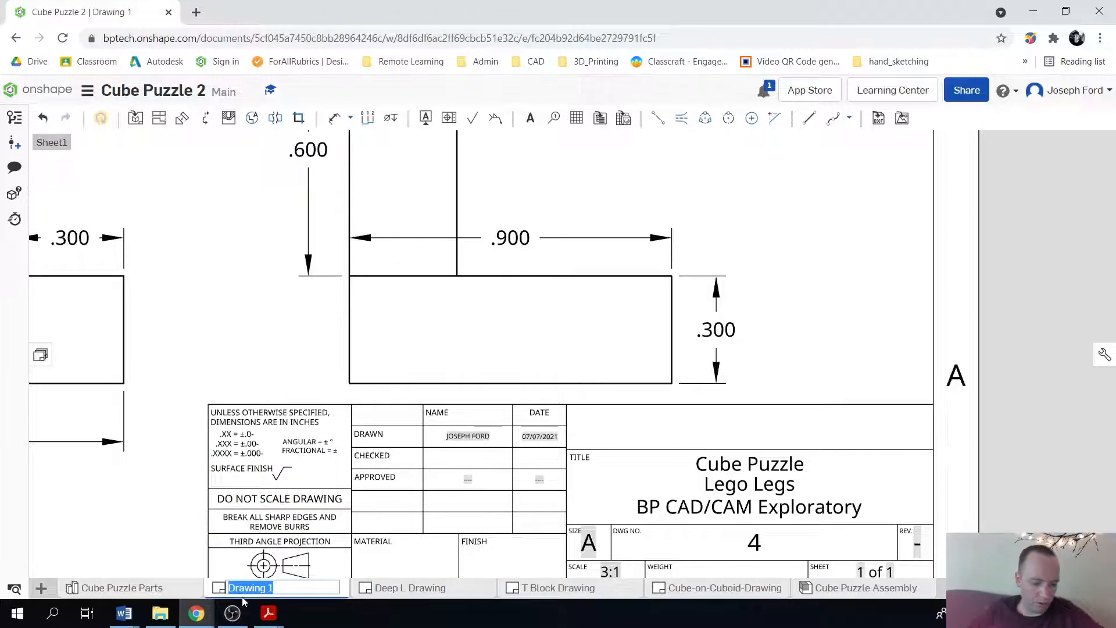
type("Lego Legs Drawing")
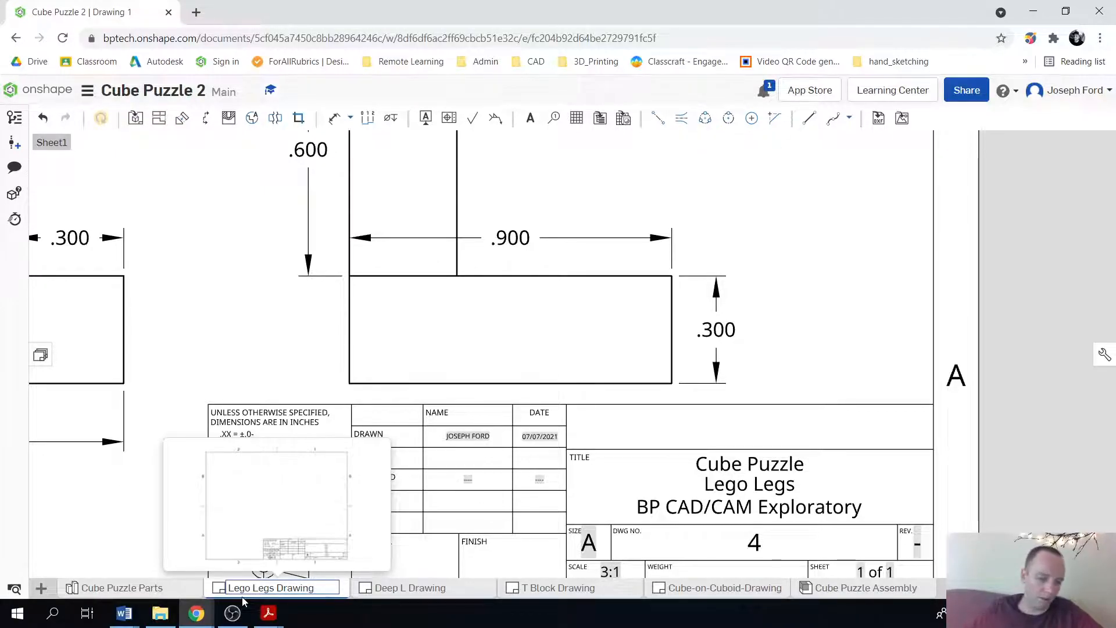
left_click(136, 505)
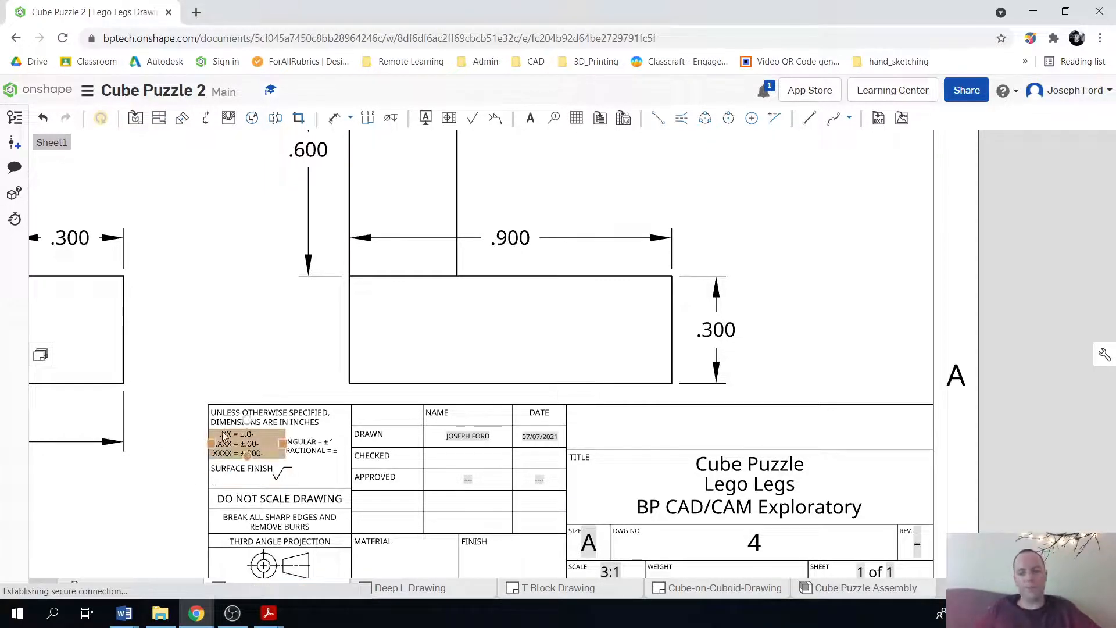
scroll(250, 428, "up", 2)
scroll(250, 428, "down", 4)
scroll(250, 428, "down", 6)
scroll(302, 501, "up", 4)
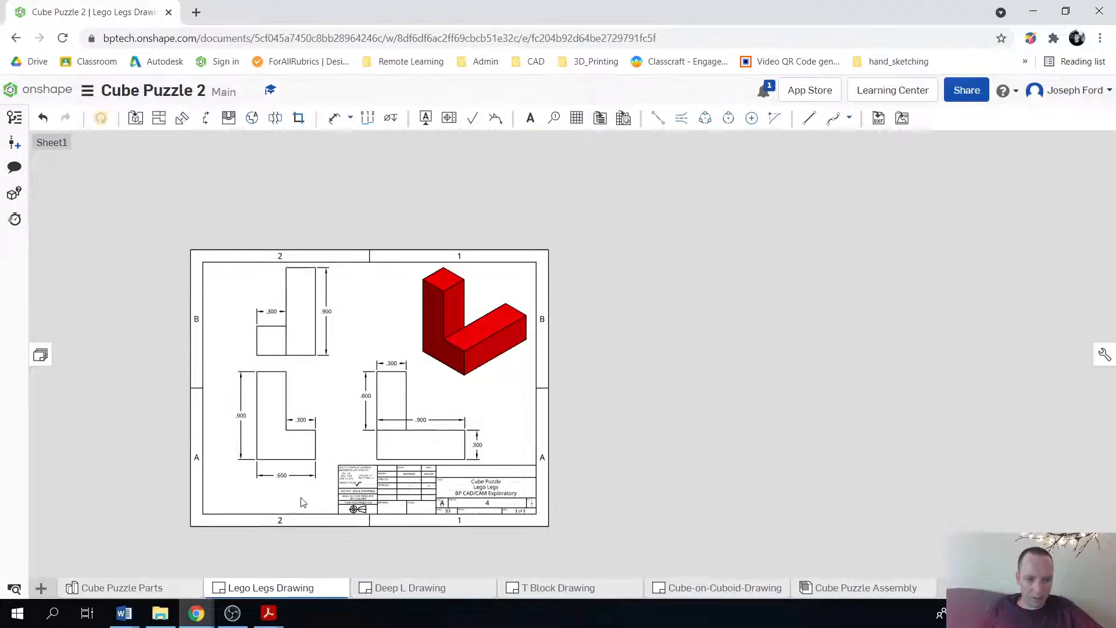
middle_click_drag(306, 492, 315, 484)
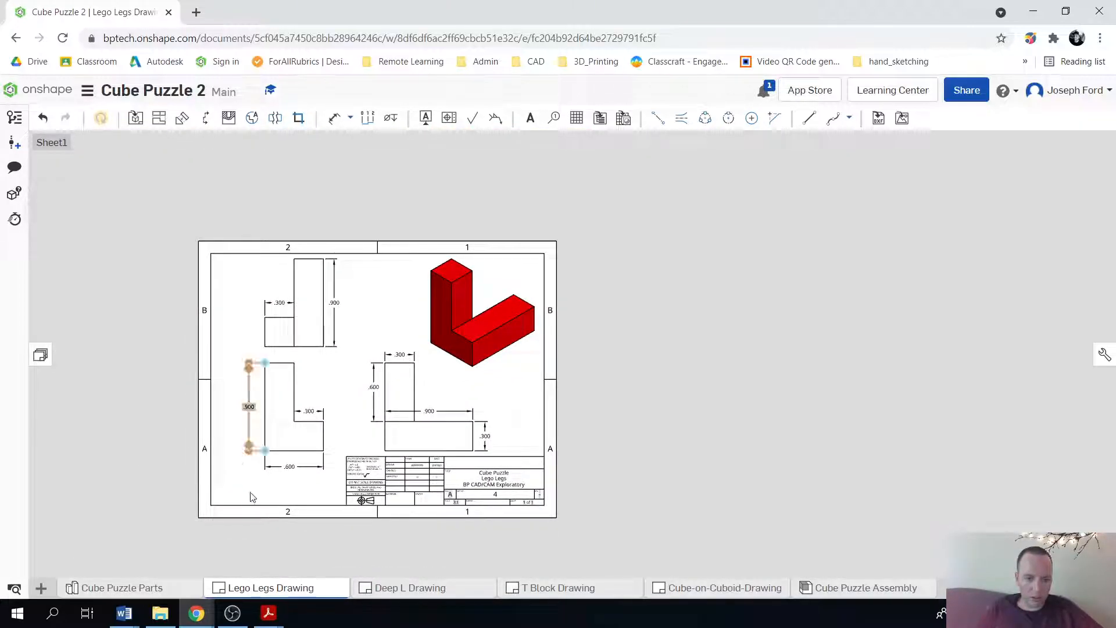
scroll(250, 493, "up", 1)
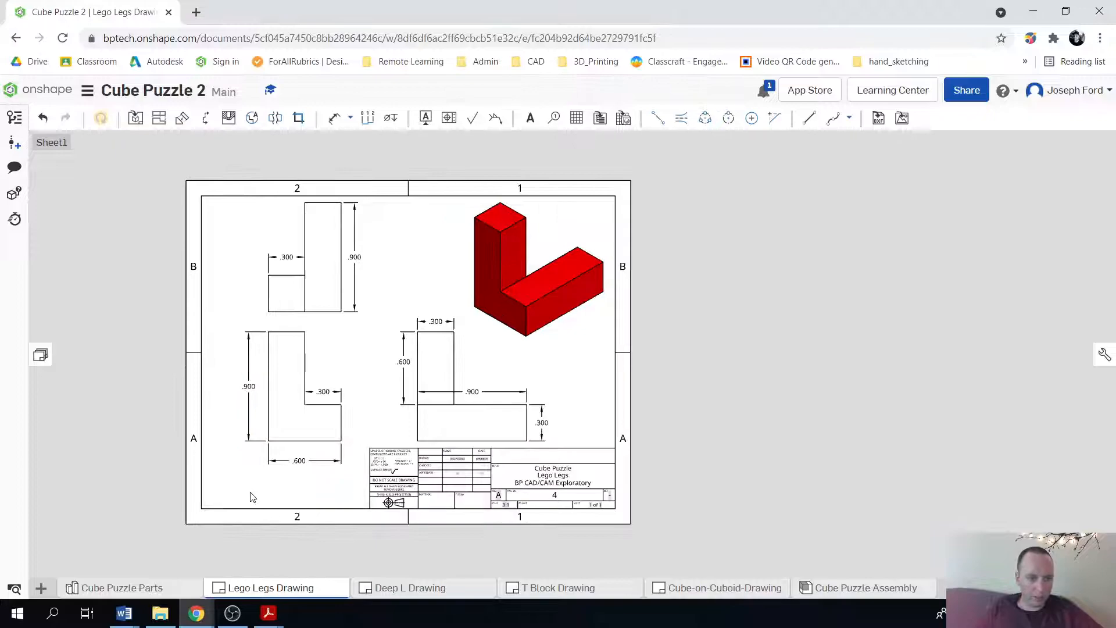
- Switch to the Cube Puzzle Parts studio and hide the Lego Legs part
left_click(122, 589)
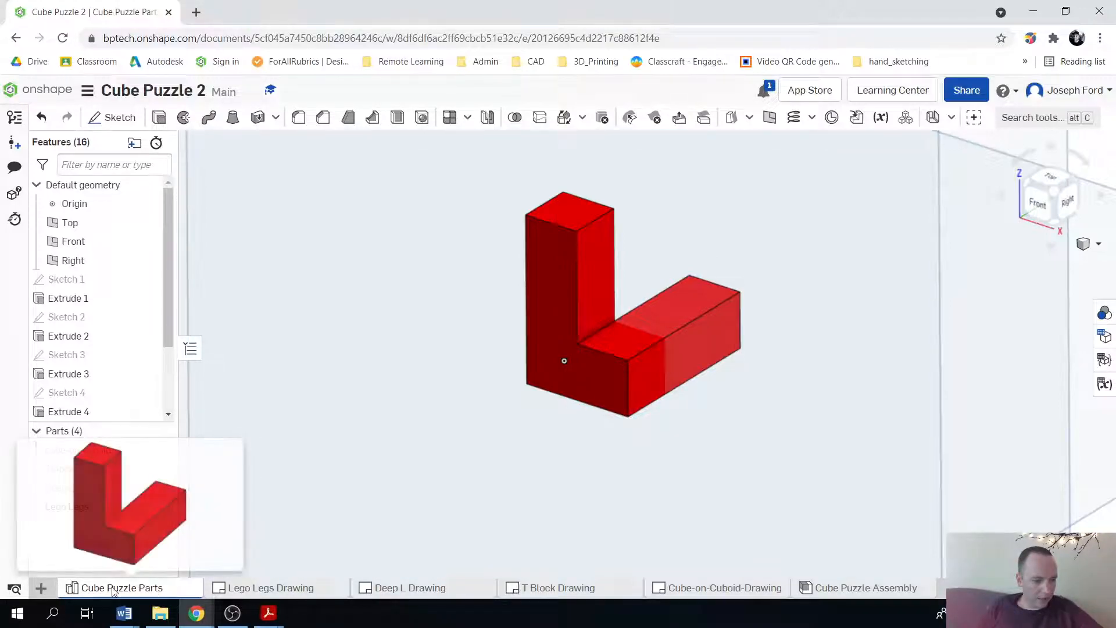
scroll(386, 449, "down", 5)
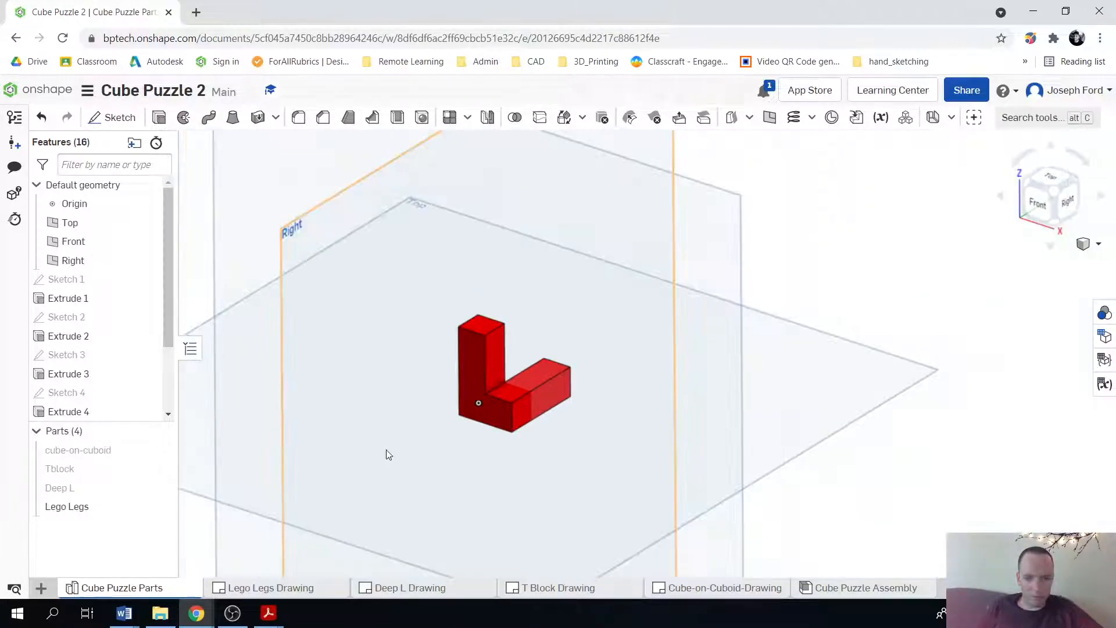
scroll(410, 491, "down", 5)
scroll(377, 526, "up", 4)
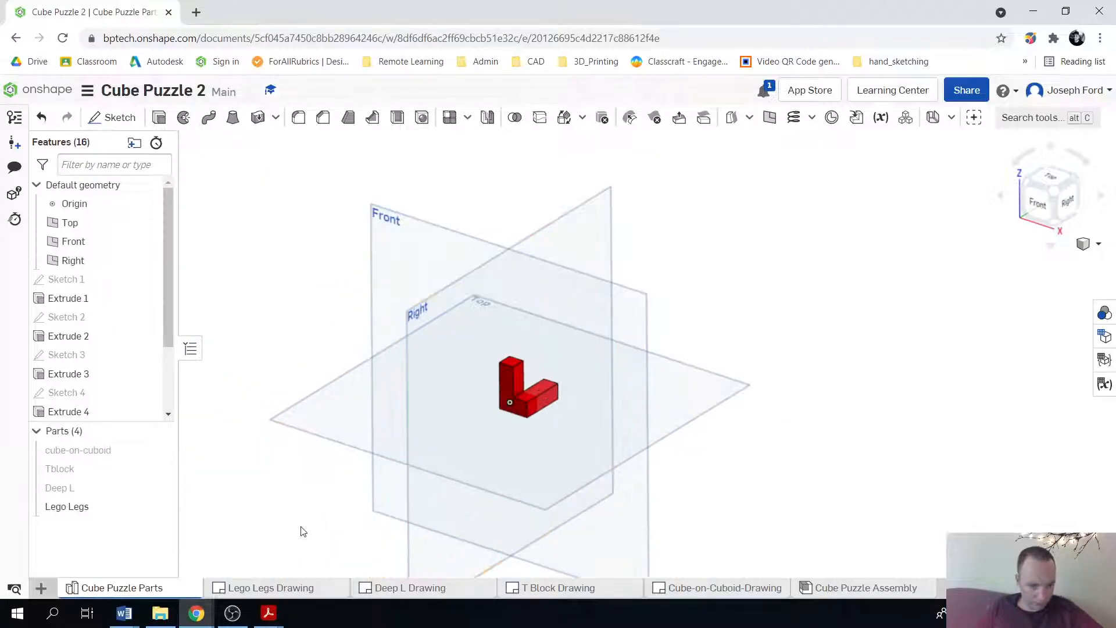
left_click(159, 507)
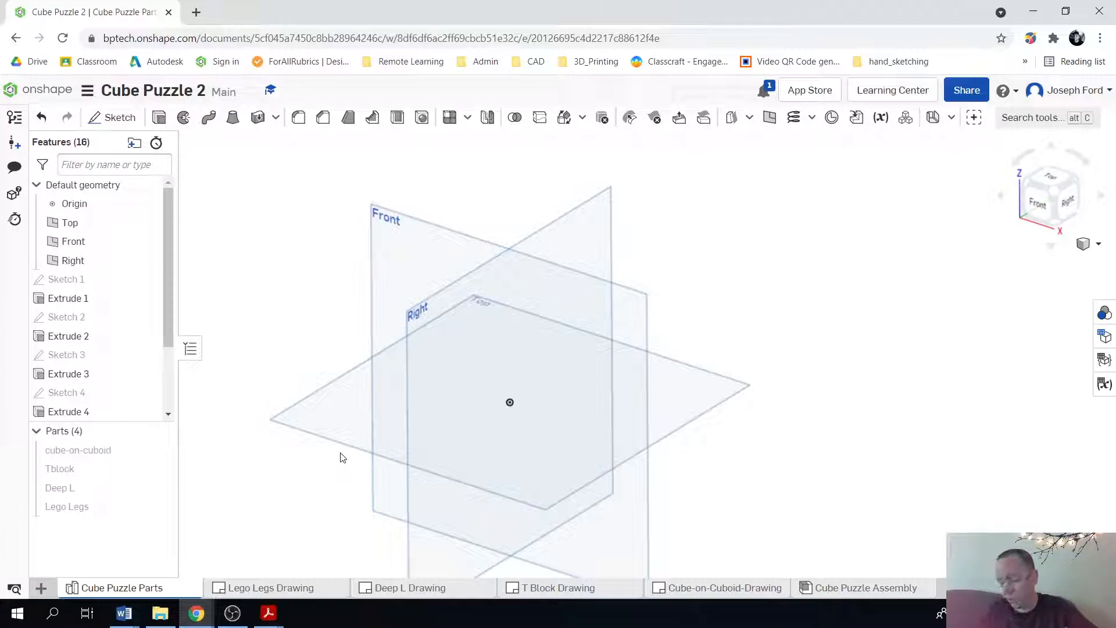
- Sketch a closed L-shaped profile on the Front plane starting at the origin, about 2.05 in tall and 1.62 in wide
scroll(335, 469, "down", 3)
right_click_drag(344, 531, 358, 517)
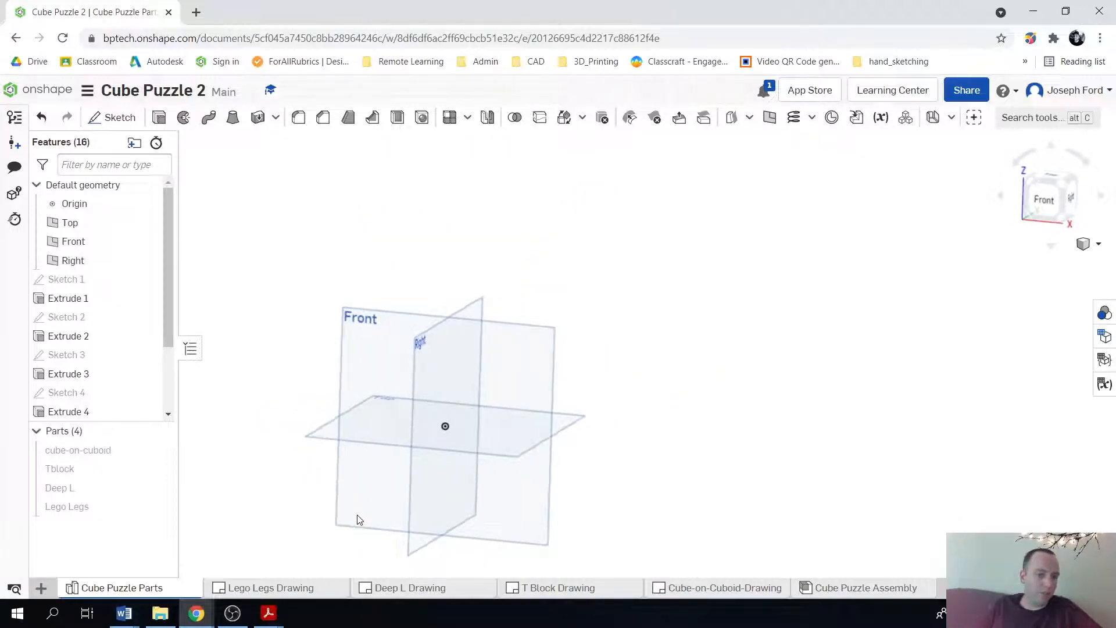
left_click(119, 118)
left_click(362, 327)
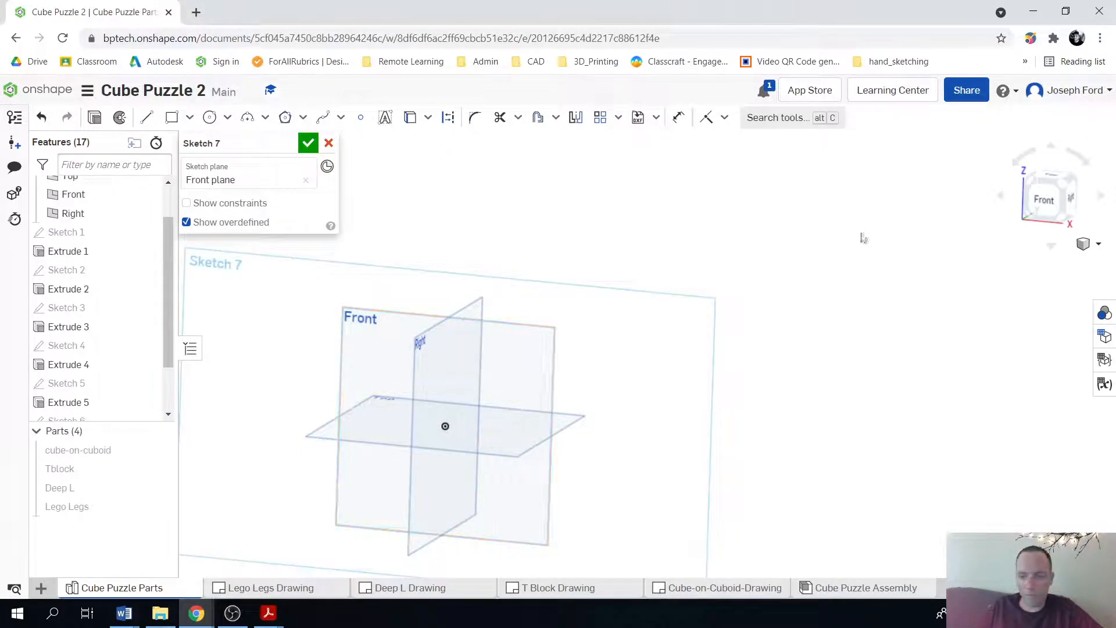
left_click(1045, 202)
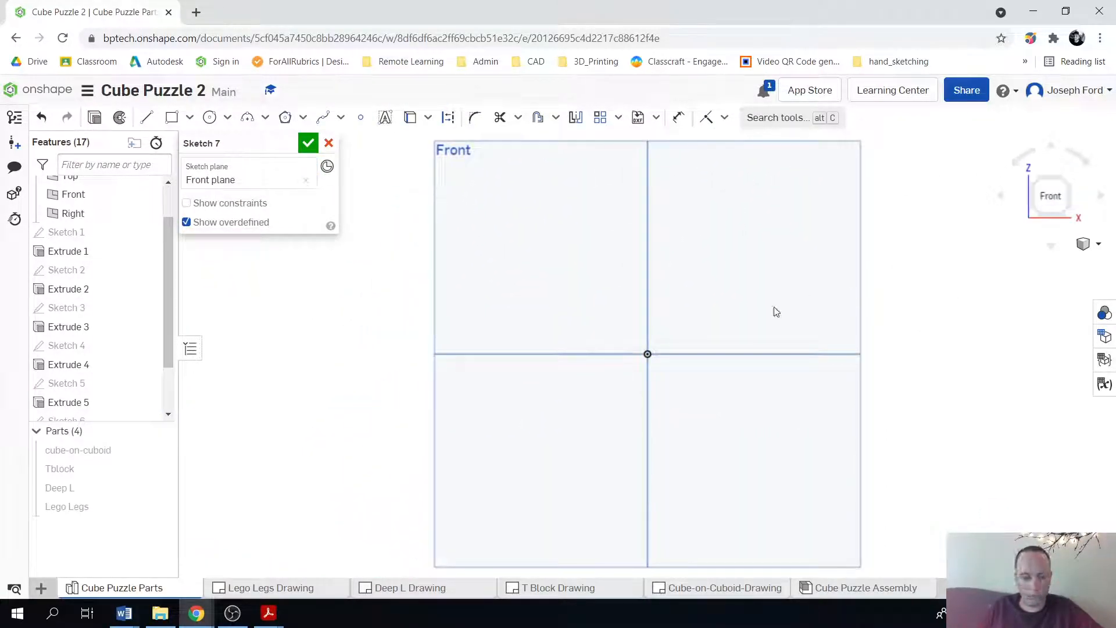
key("l")
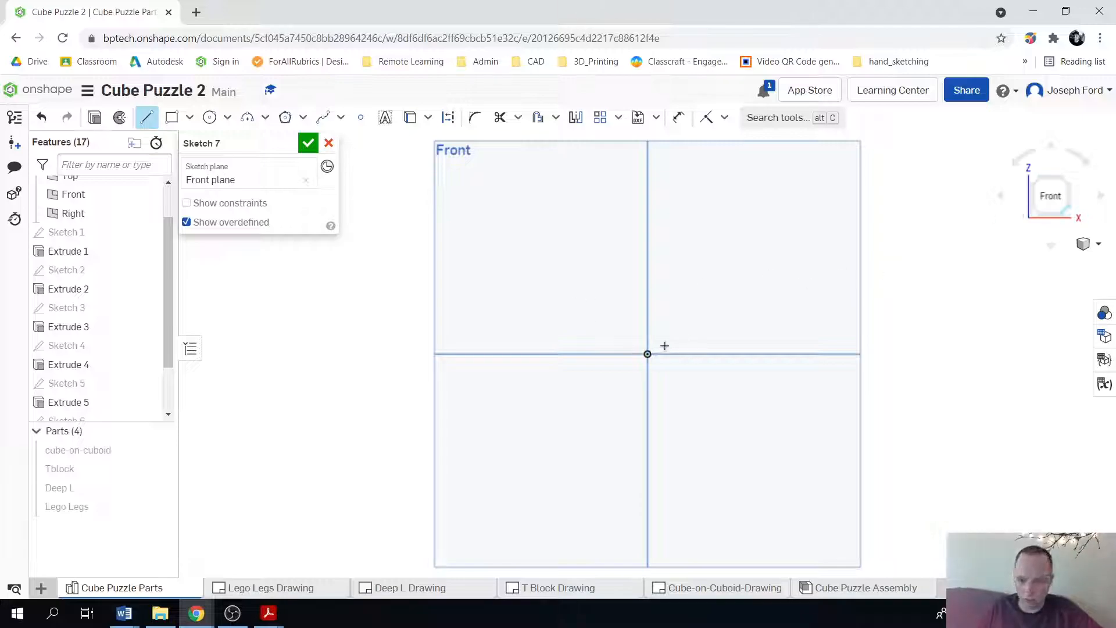
left_click(648, 354)
left_click(648, 208)
left_click(702, 208)
left_click(702, 296)
left_click(764, 296)
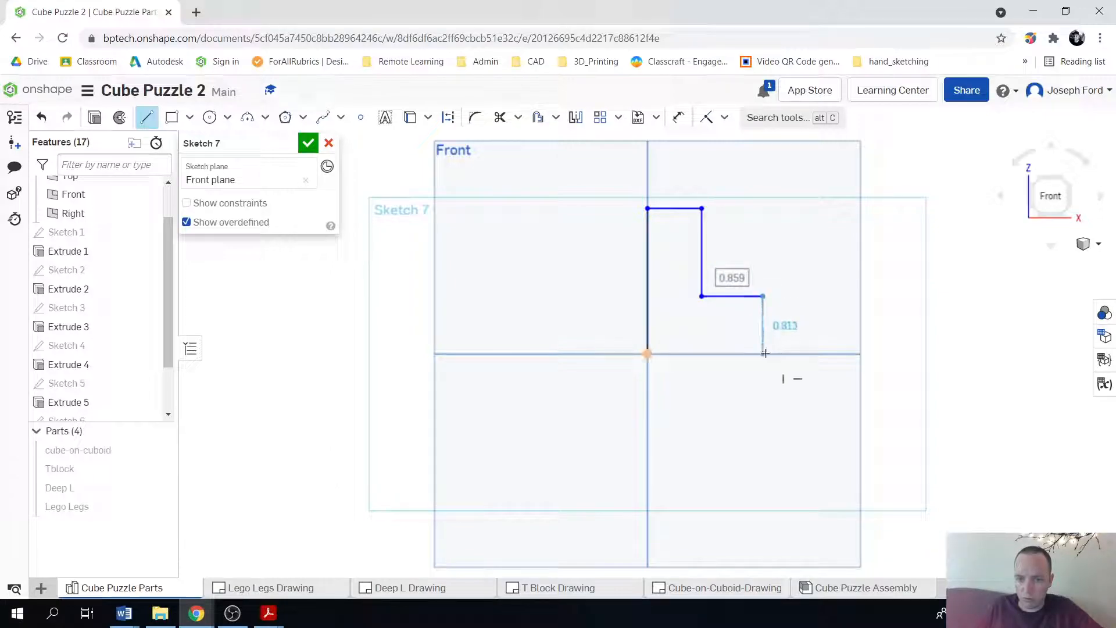
left_click(764, 354)
left_click(647, 355)
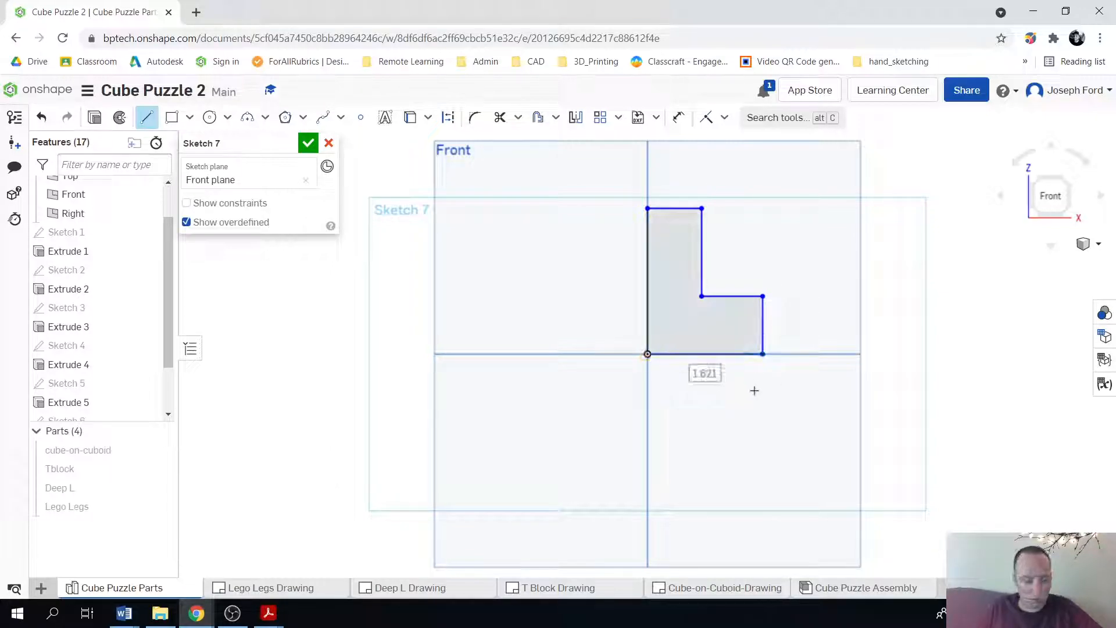
- Dimension the L profile's full height to 0.9 in and the upper edge of its tall leg to 0.3 in
key("d")
left_click(647, 294)
left_click(590, 294)
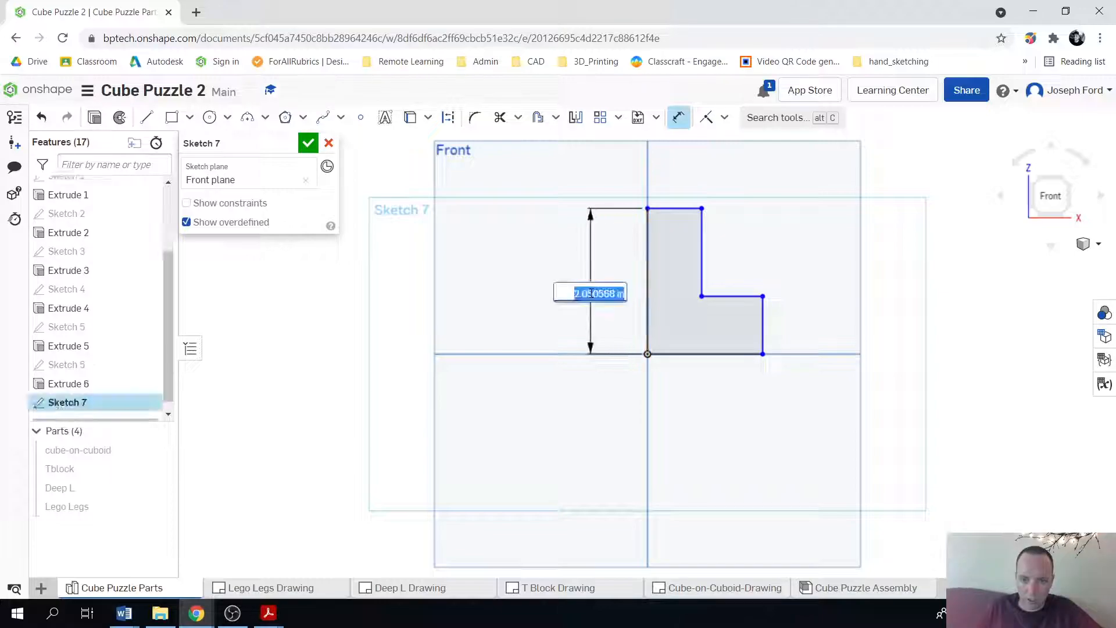
type("0.9")
key("Return")
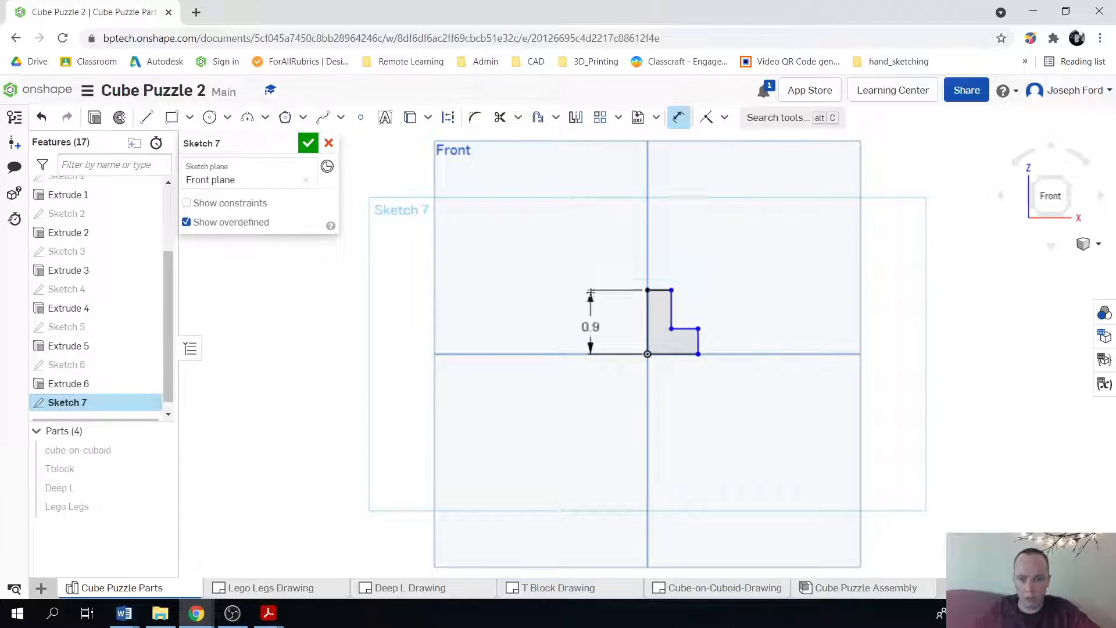
scroll(650, 328, "up", 3)
left_click(675, 255)
left_click(673, 237)
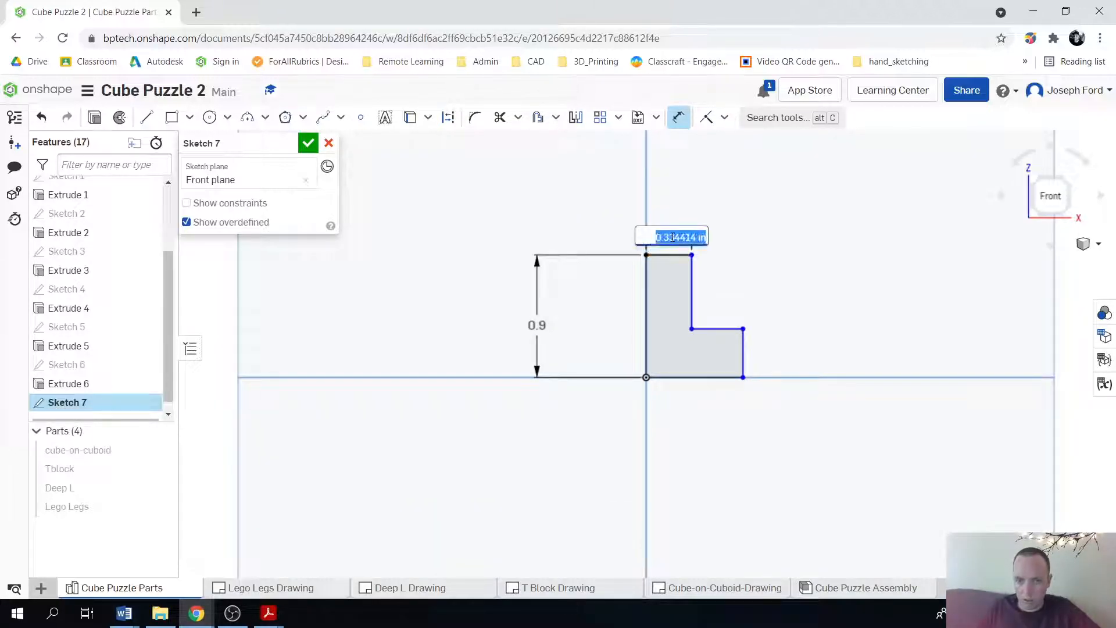
type("0.3")
key("Return")
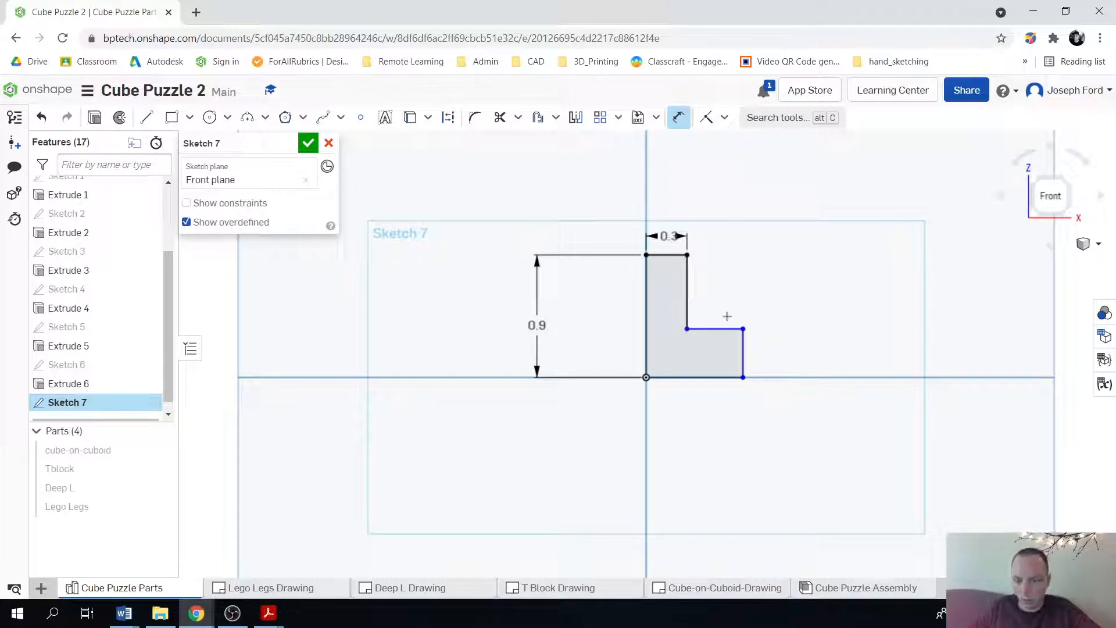
- Dimension the L profile's base width to 0.6 in and the height of its short foot to 0.3 in
left_click(701, 377)
left_click(705, 413)
type("0.6")
key("Return")
left_click(727, 349)
left_click(758, 347)
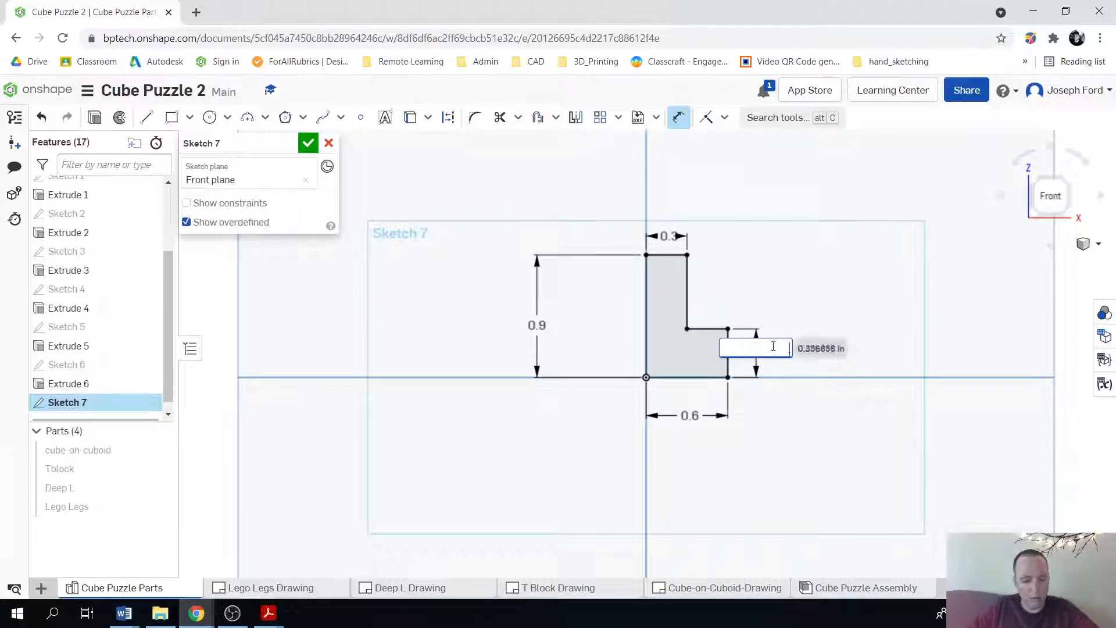
type("0.3")
key("Return")
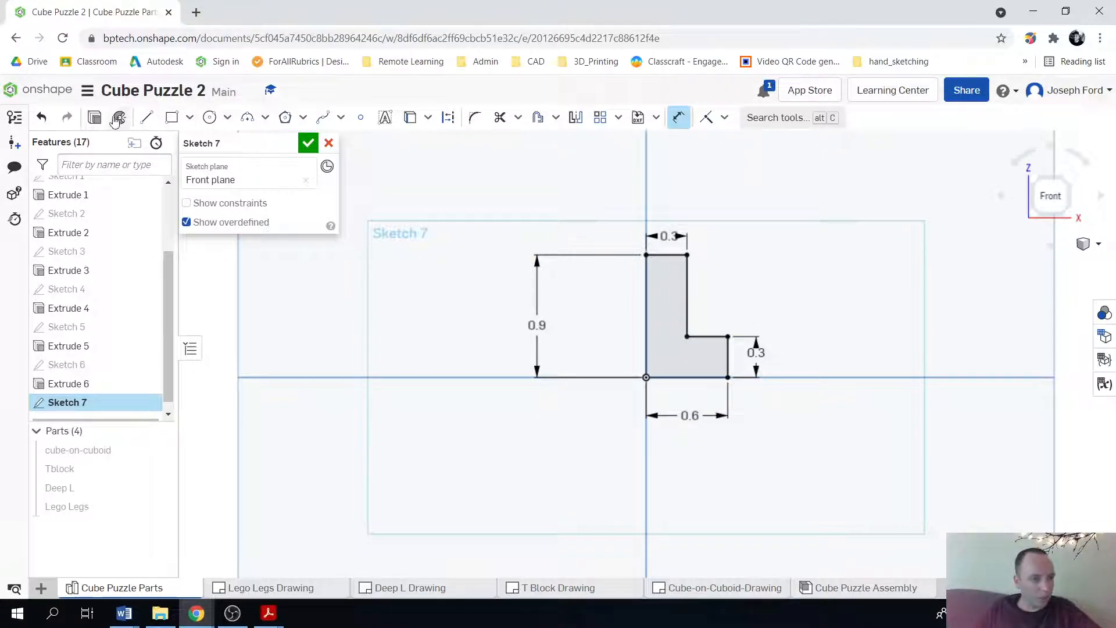
- Extrude the L profile as a new solid with a blind depth of 0.3 in
left_click(95, 118)
left_click(281, 254)
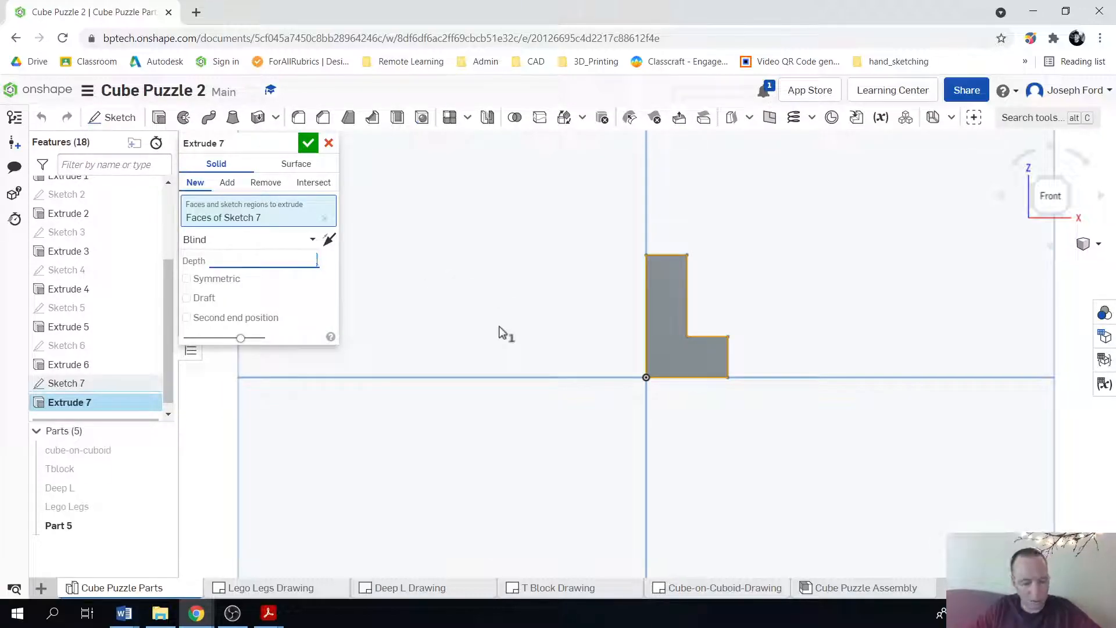
type(".3")
key("Return")
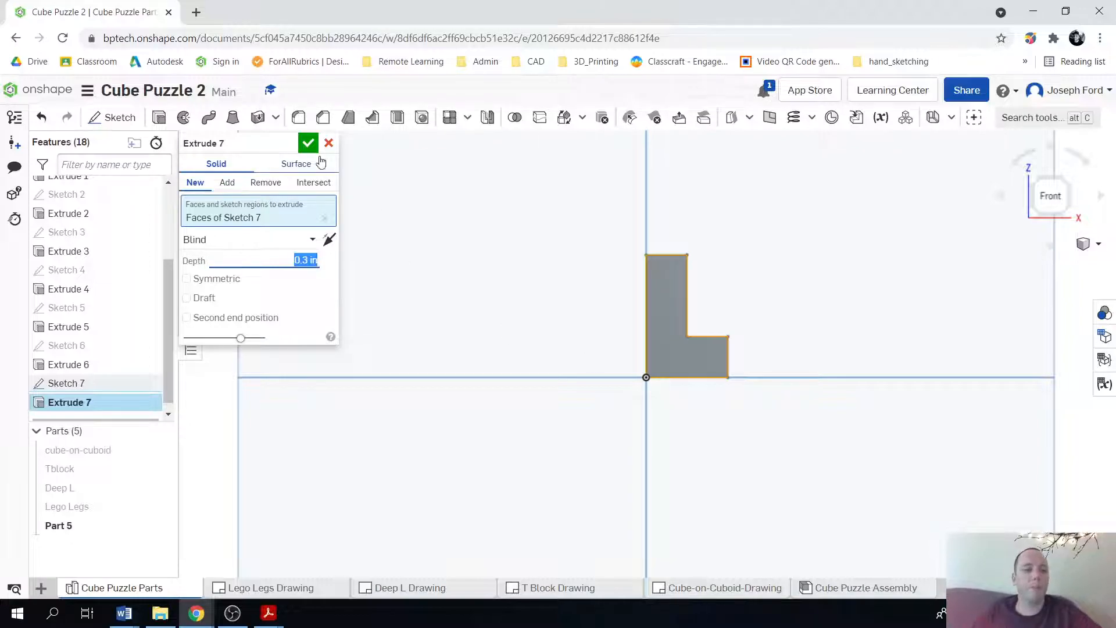
left_click(309, 143)
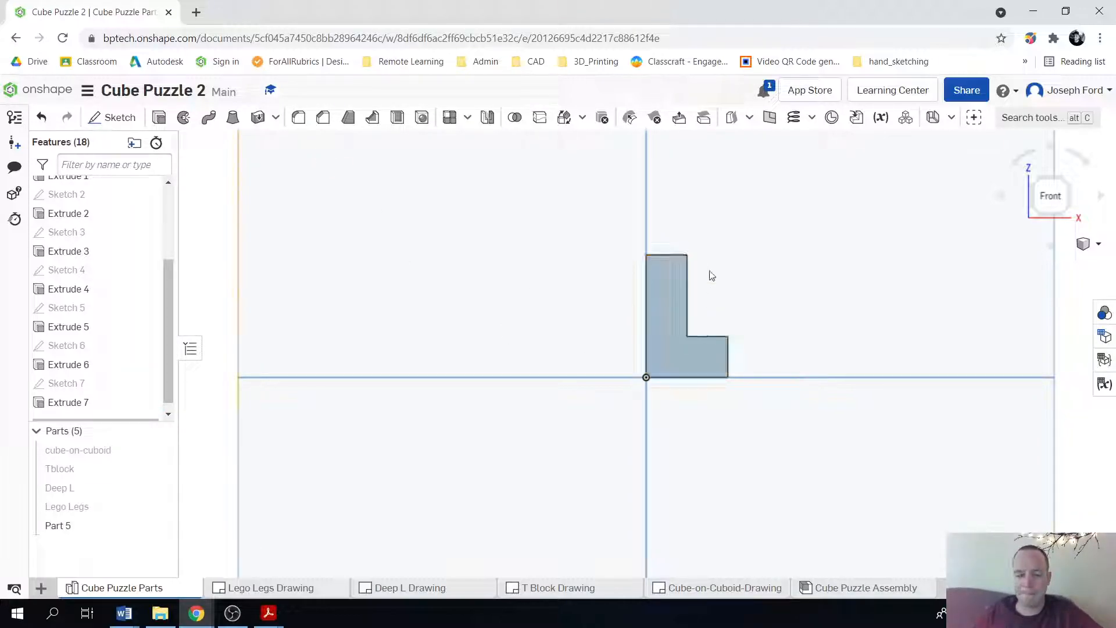
- Start a sketch on the L part's back face and draw a rectangle about 0.3 by 0.302 in across the upper end of the tall leg
right_click_drag(820, 338, 720, 357)
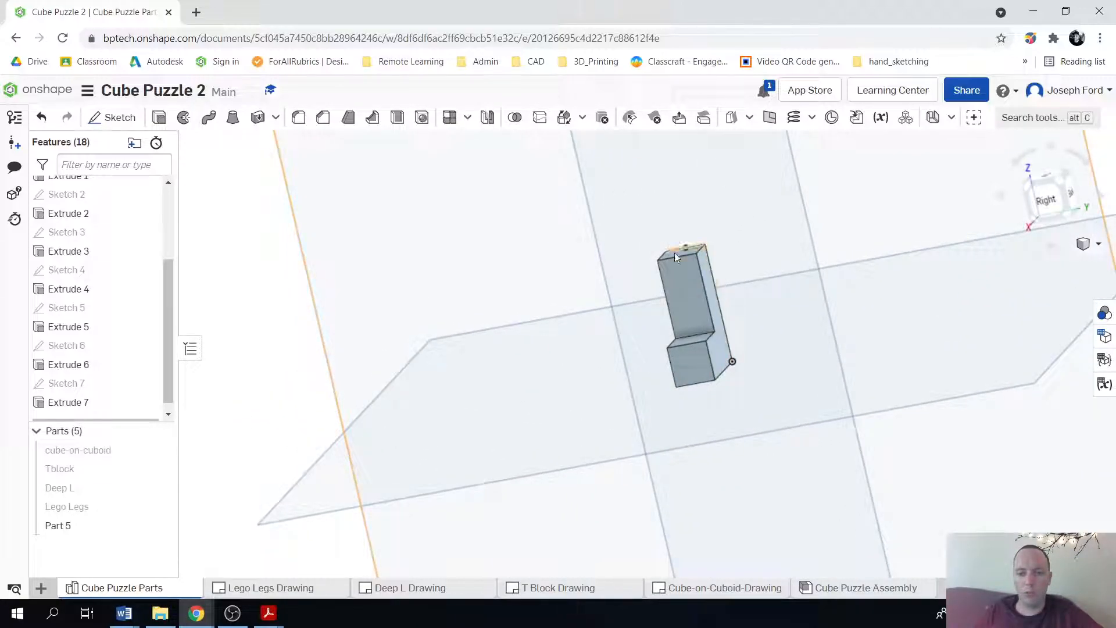
right_click_drag(851, 378, 571, 267)
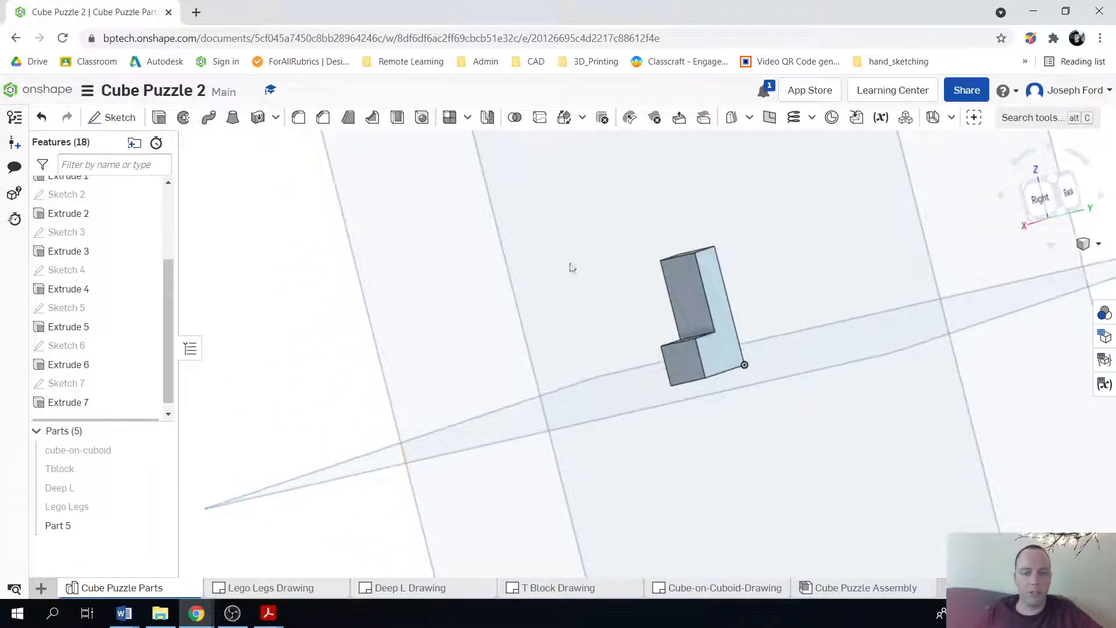
left_click(113, 118)
left_click(704, 269)
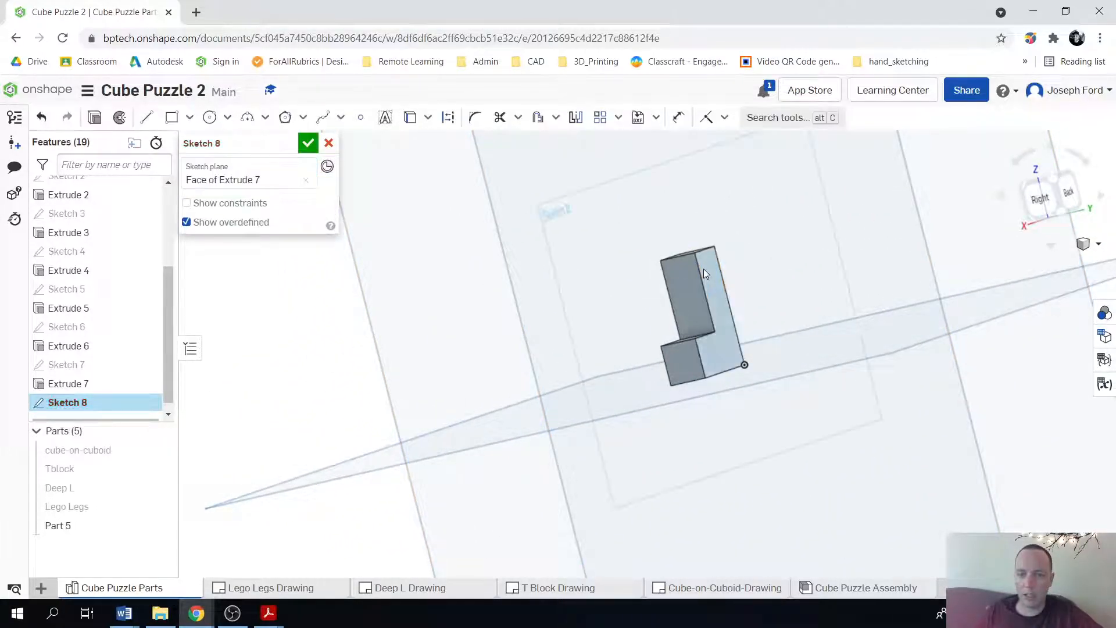
key("n")
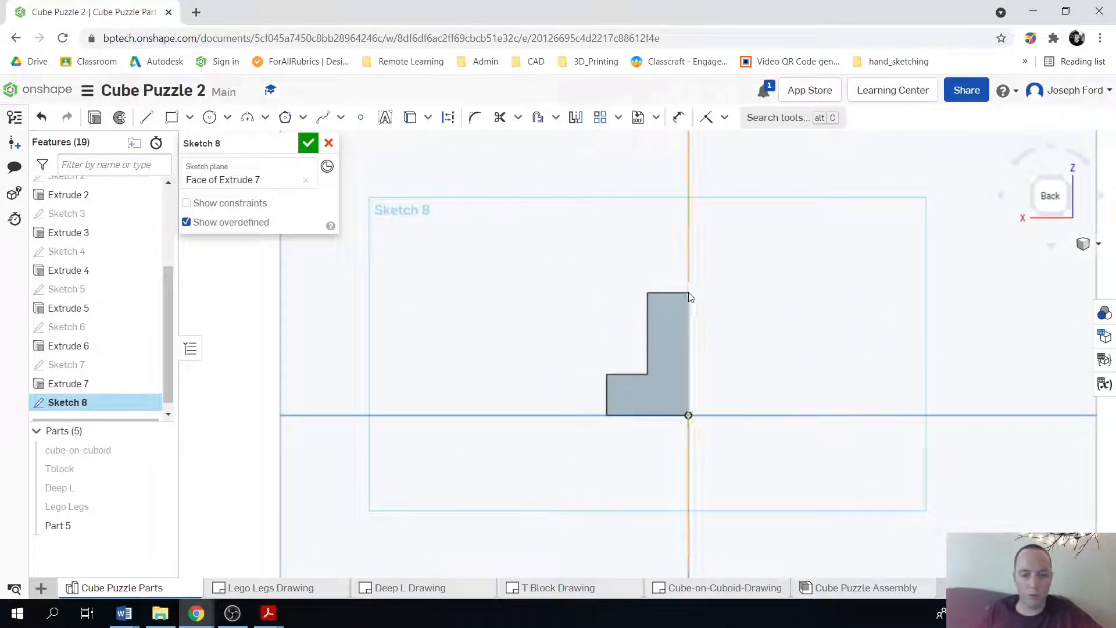
left_click(170, 118)
scroll(744, 332, "up", 2)
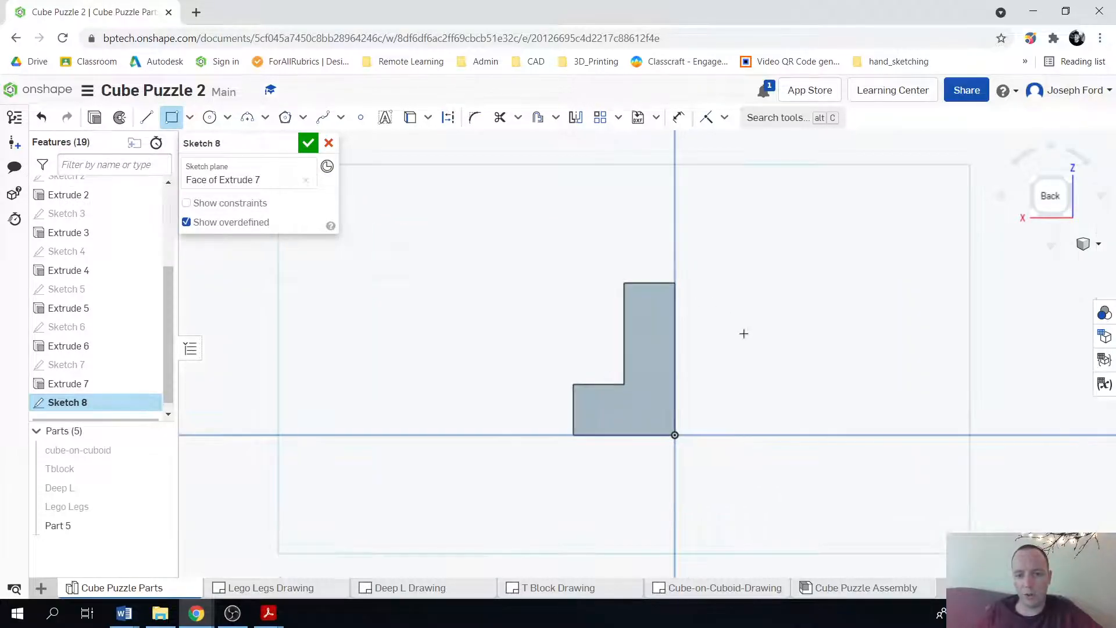
left_click(625, 285)
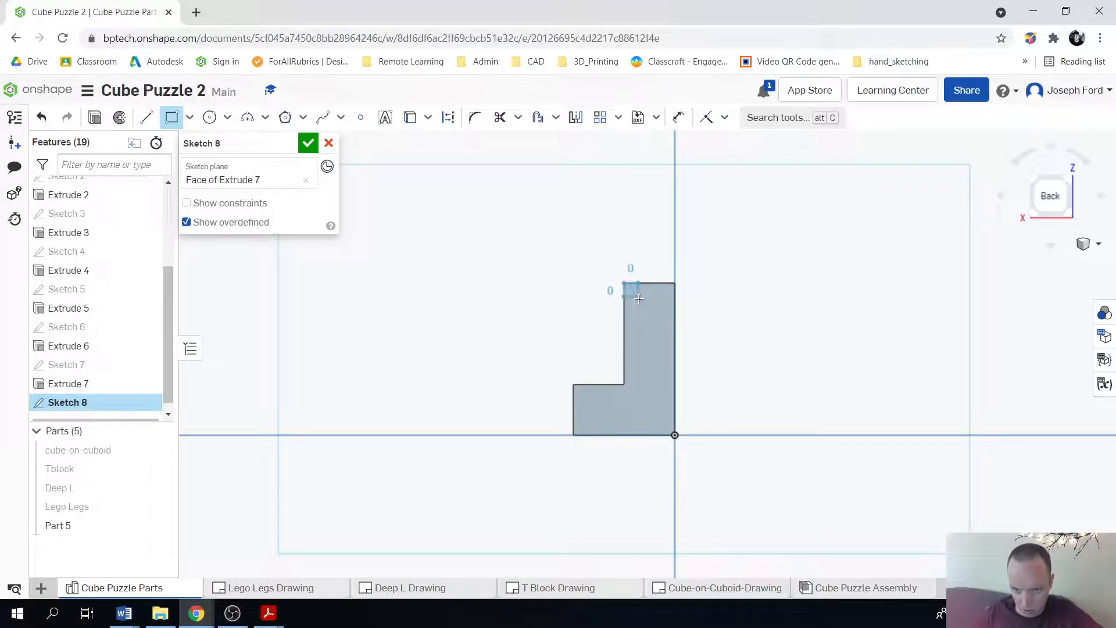
left_click(676, 334)
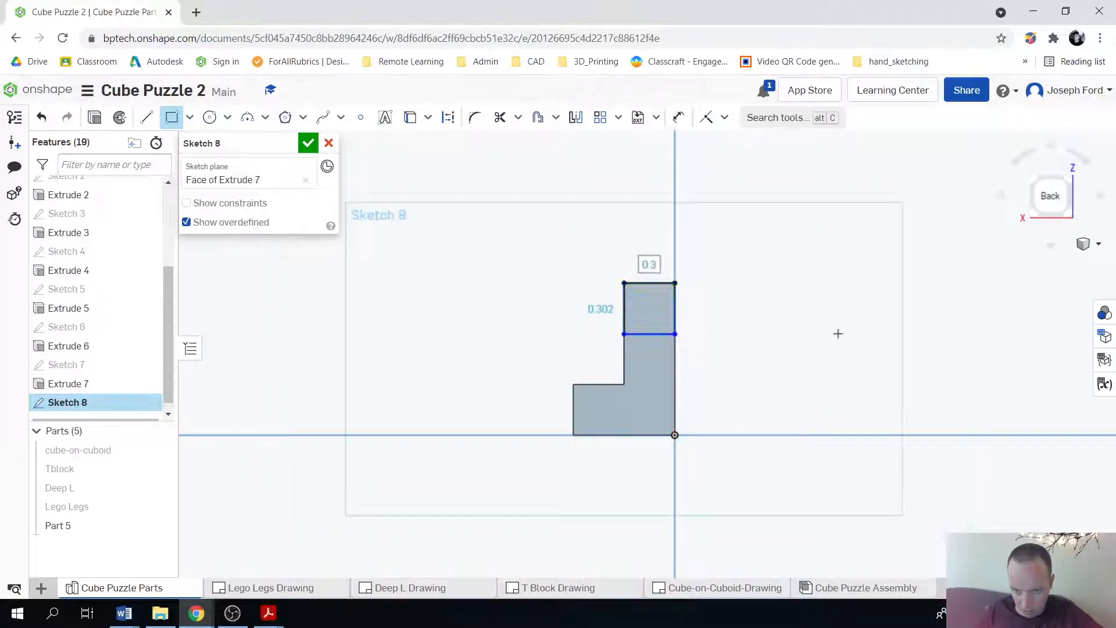
key("Tab")
key("Tab")
key("Tab")
key("Tab")
key("Tab")
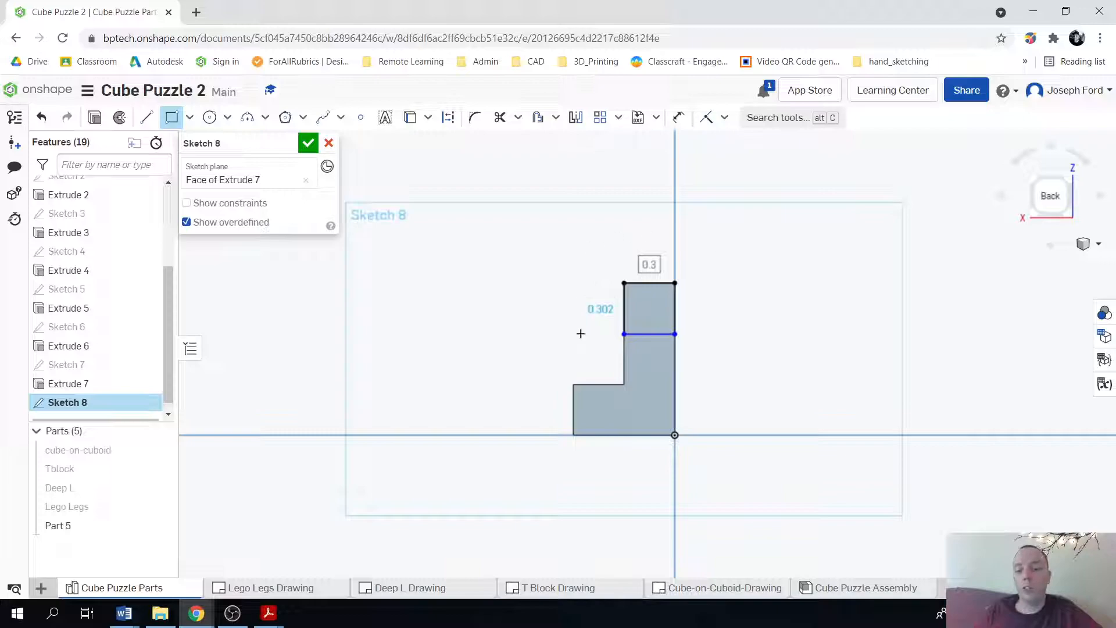
key("Tab")
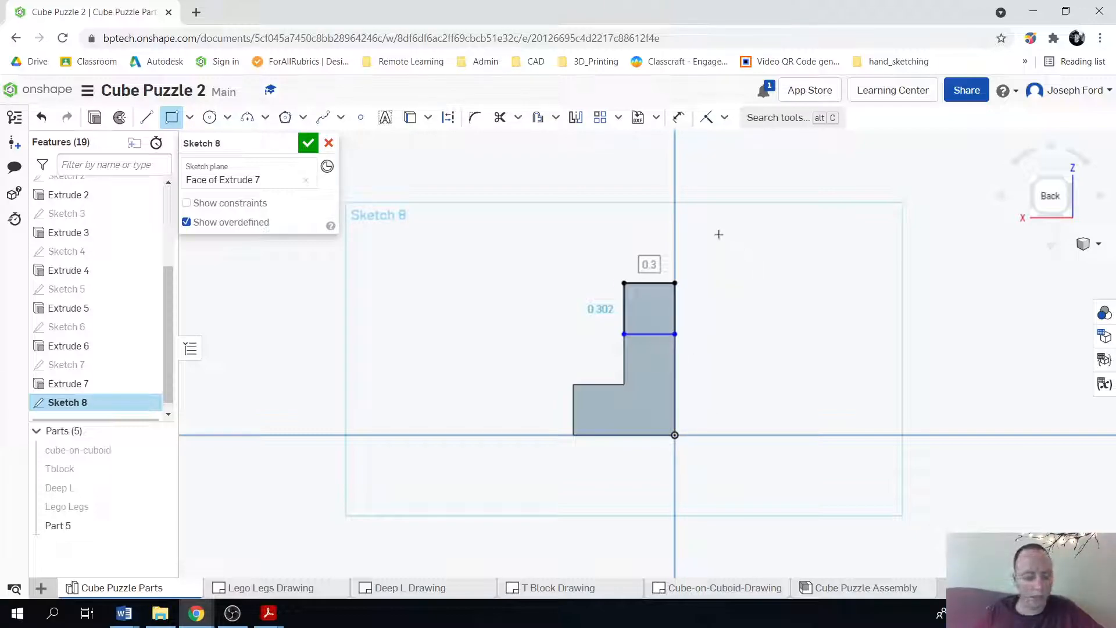
- Dimension the height of the rectangle on the tall leg to 0.3 in
key("d")
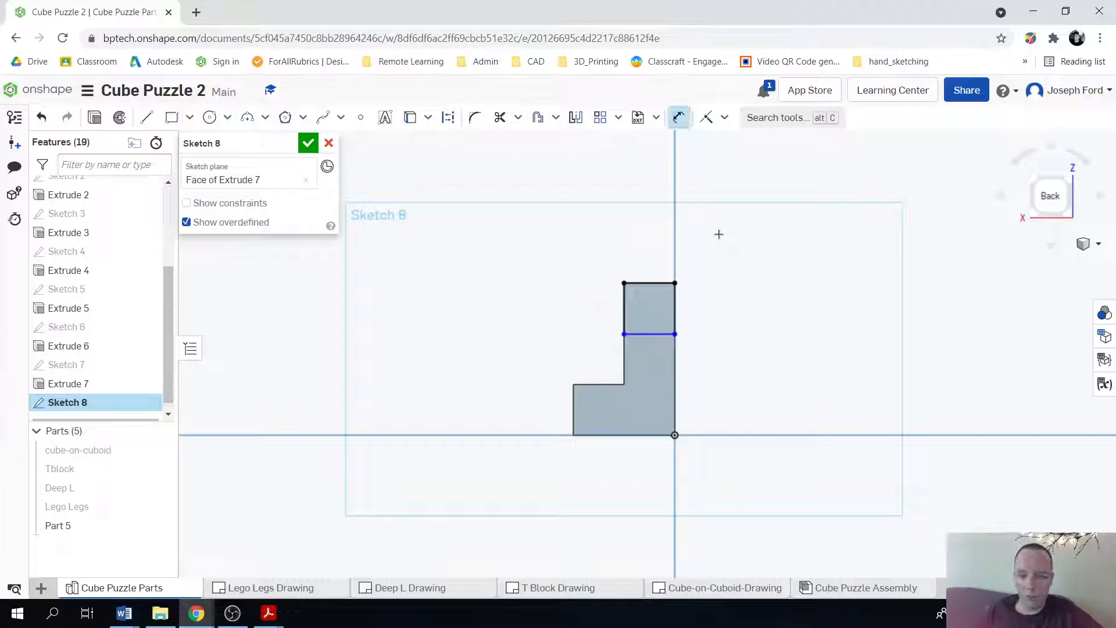
left_click(676, 307)
left_click(716, 298)
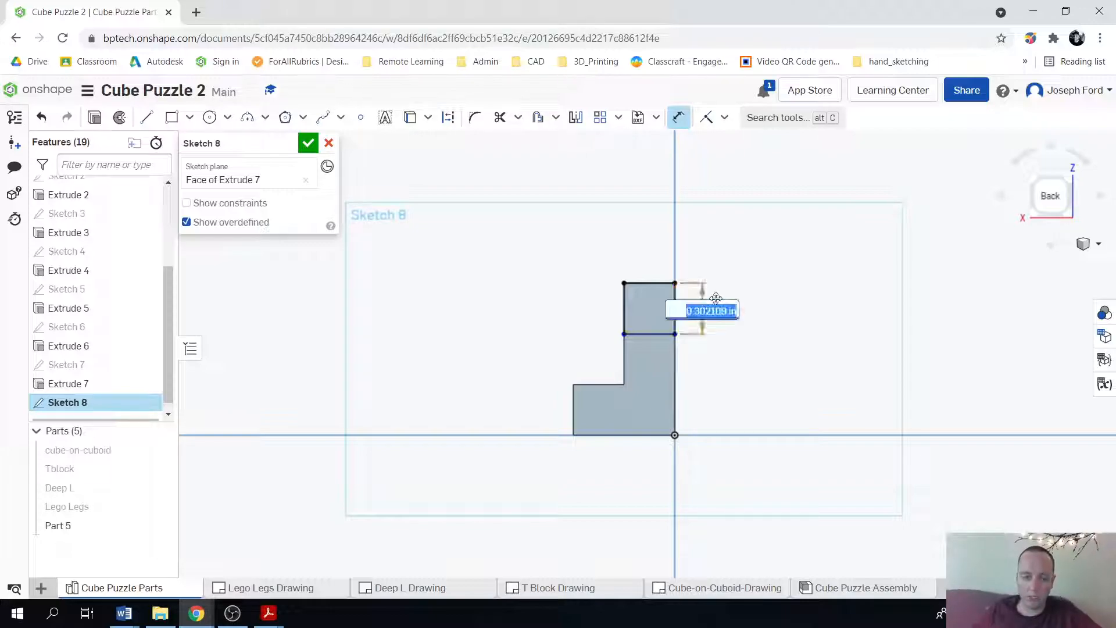
key("BackSpace")
type(".3")
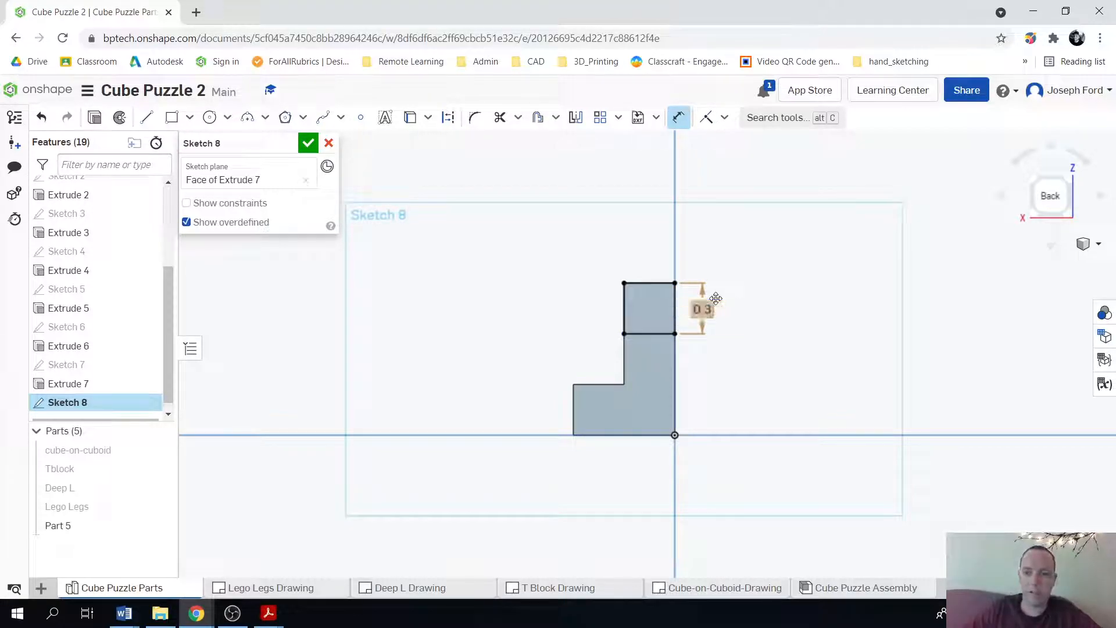
key("Return")
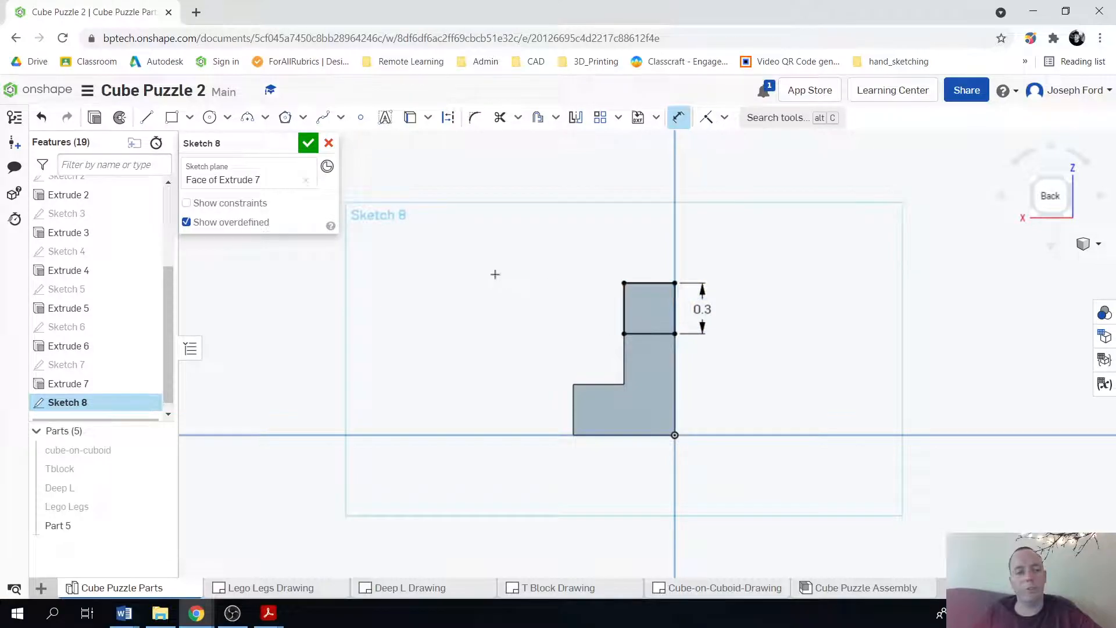
- Extrude the square sketch on the tall leg to a blind depth of 0.3 in, adding it to Part 5
left_click(95, 118)
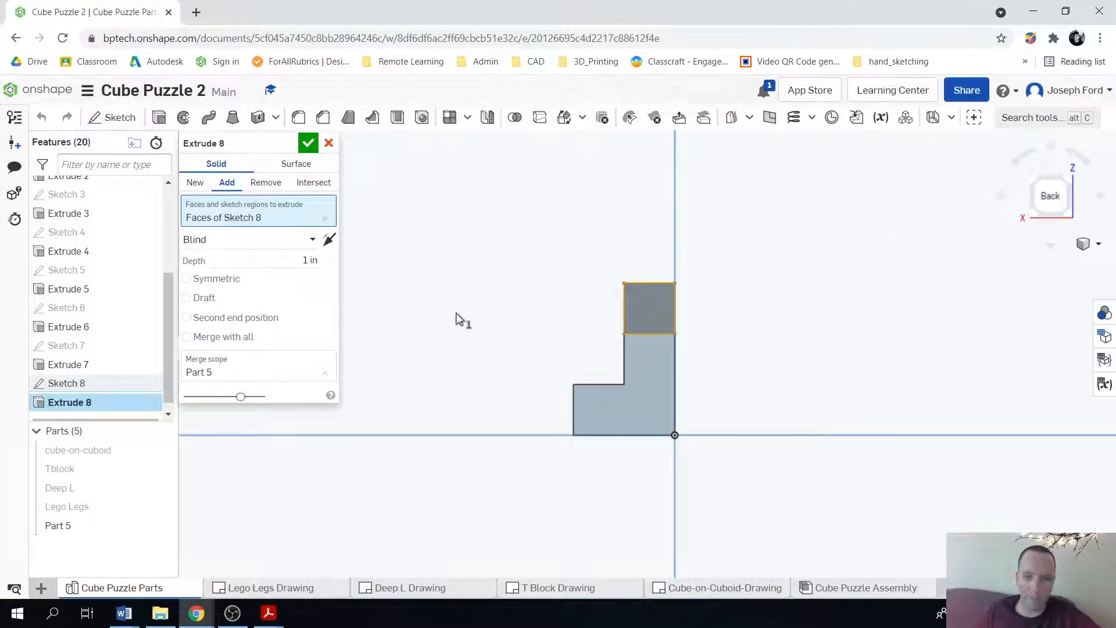
left_click(317, 262)
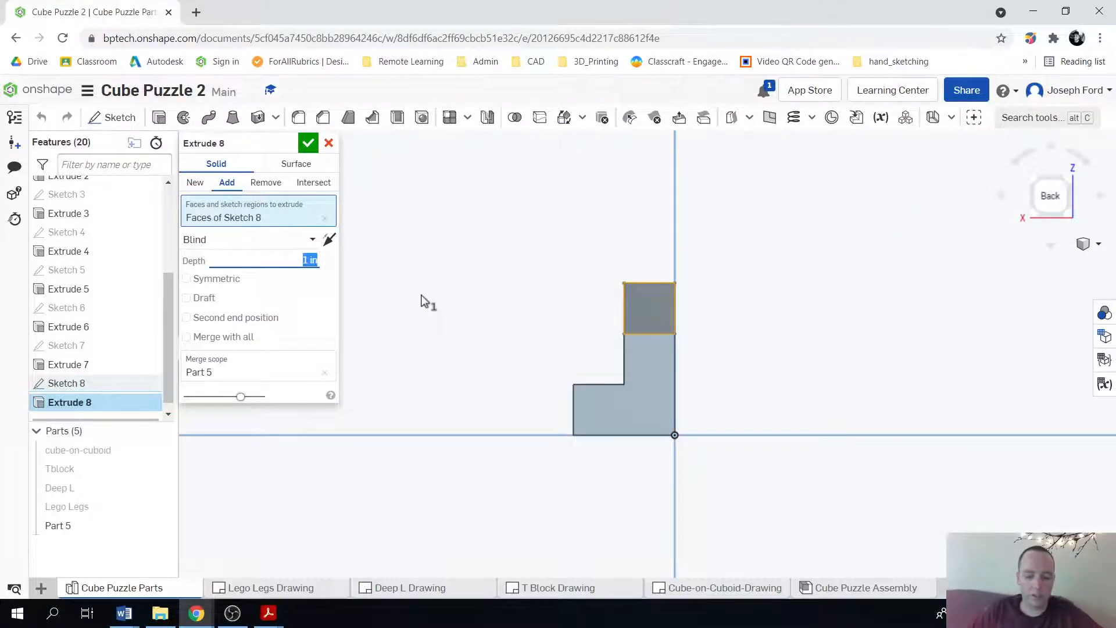
type(".3")
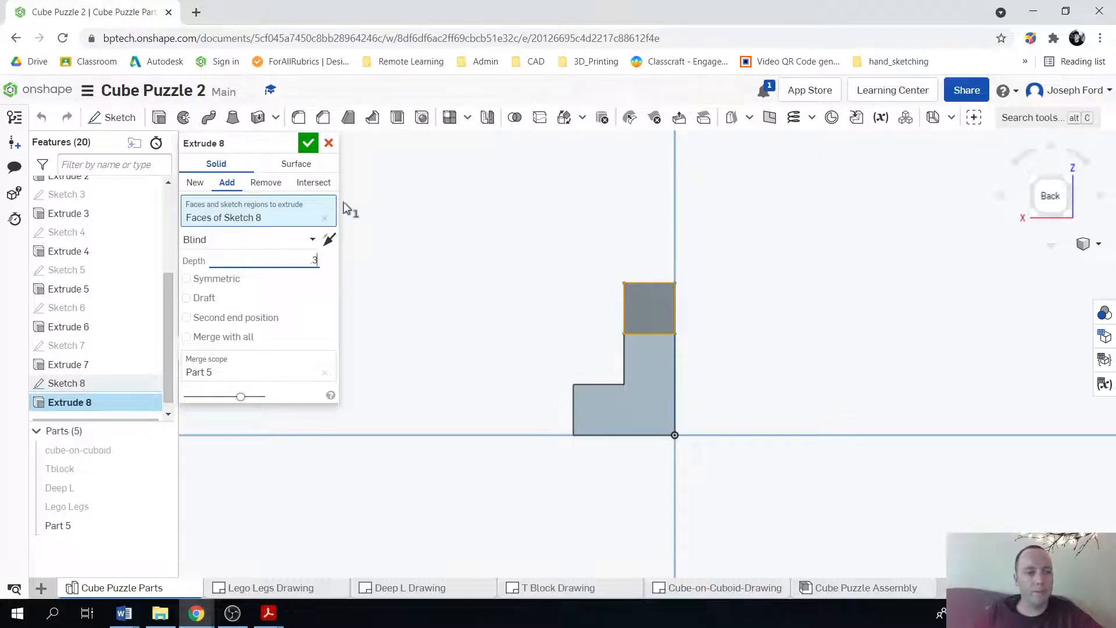
left_click(308, 147)
- Change the appearance of Part 5 to the green palette colour 5FA73D
right_click_drag(451, 384, 658, 492)
scroll(544, 488, "down", 6)
scroll(554, 515, "up", 3)
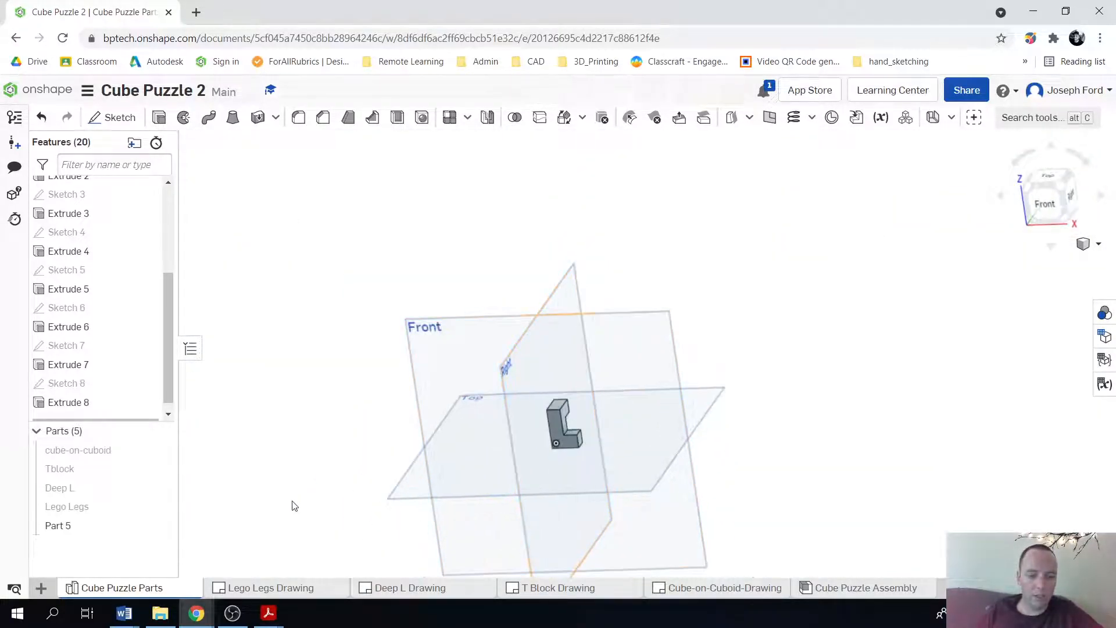
right_click(96, 530)
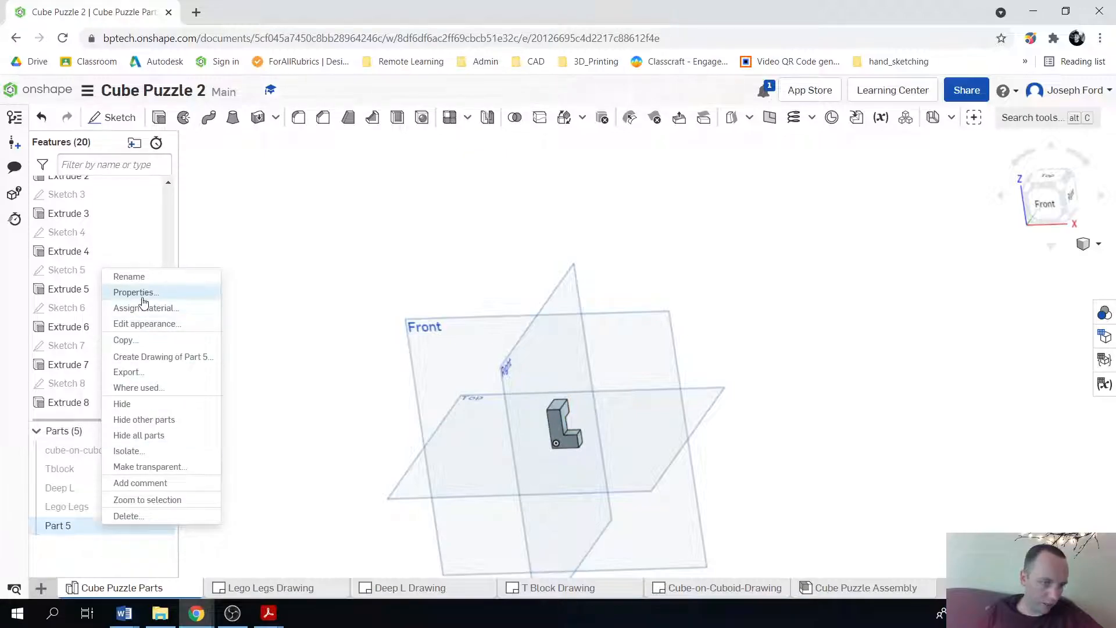
left_click(150, 324)
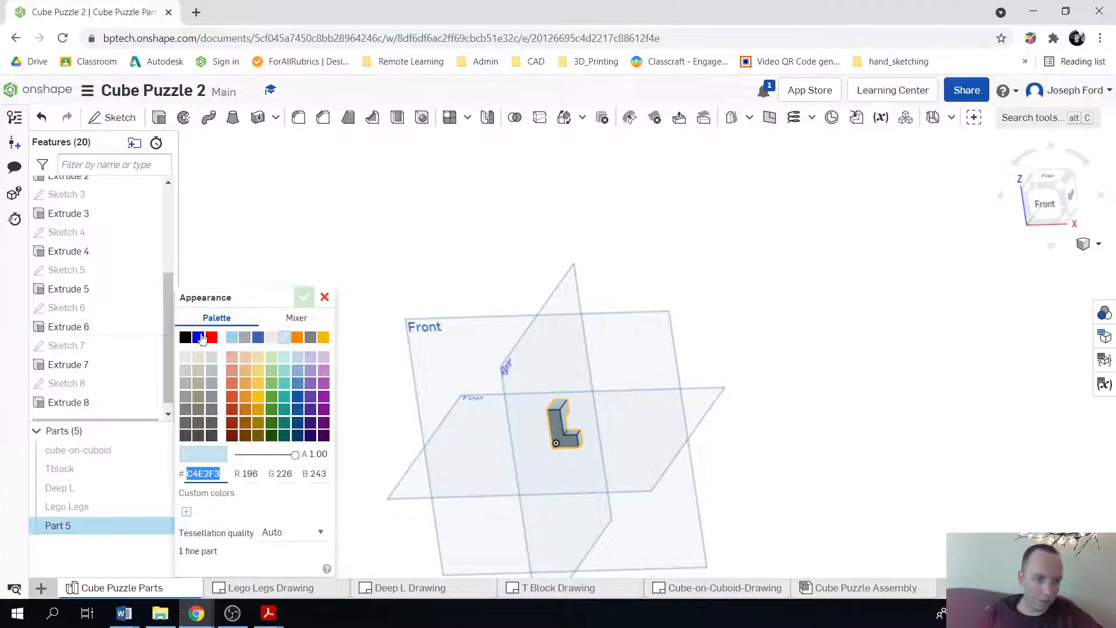
left_click(272, 396)
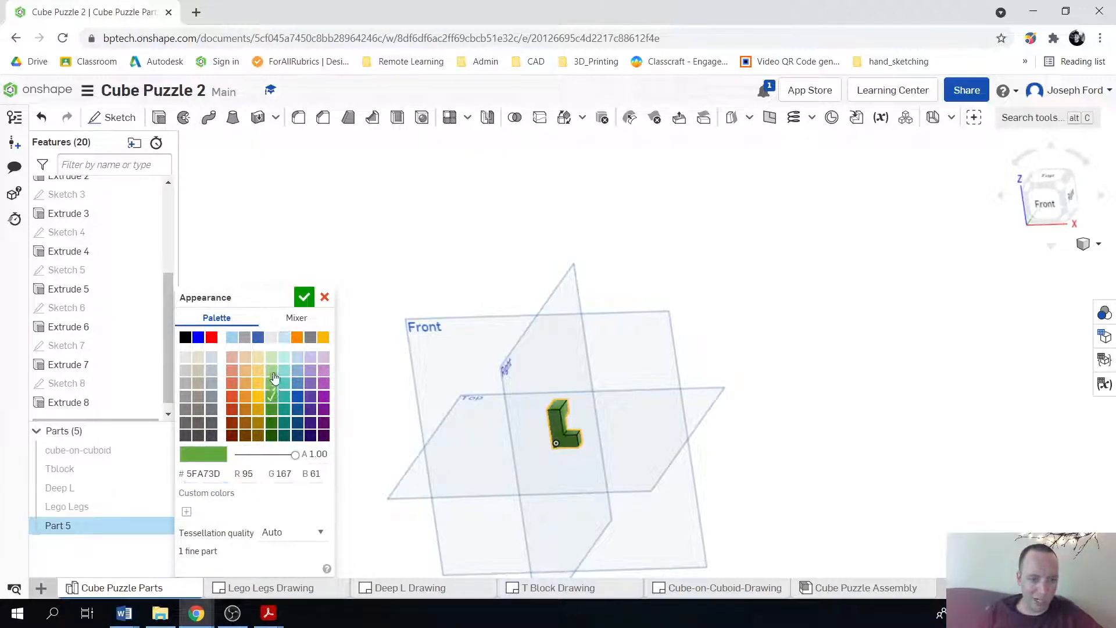
left_click(304, 297)
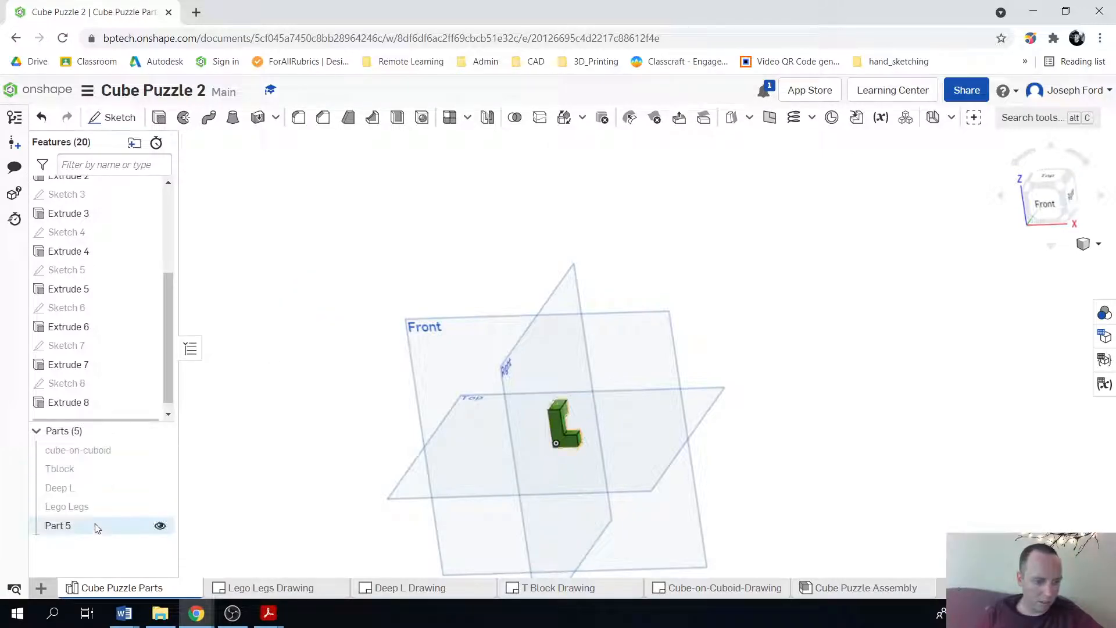
- Rename Part 5 as 3D Tetris
right_click(93, 526)
left_click(173, 279)
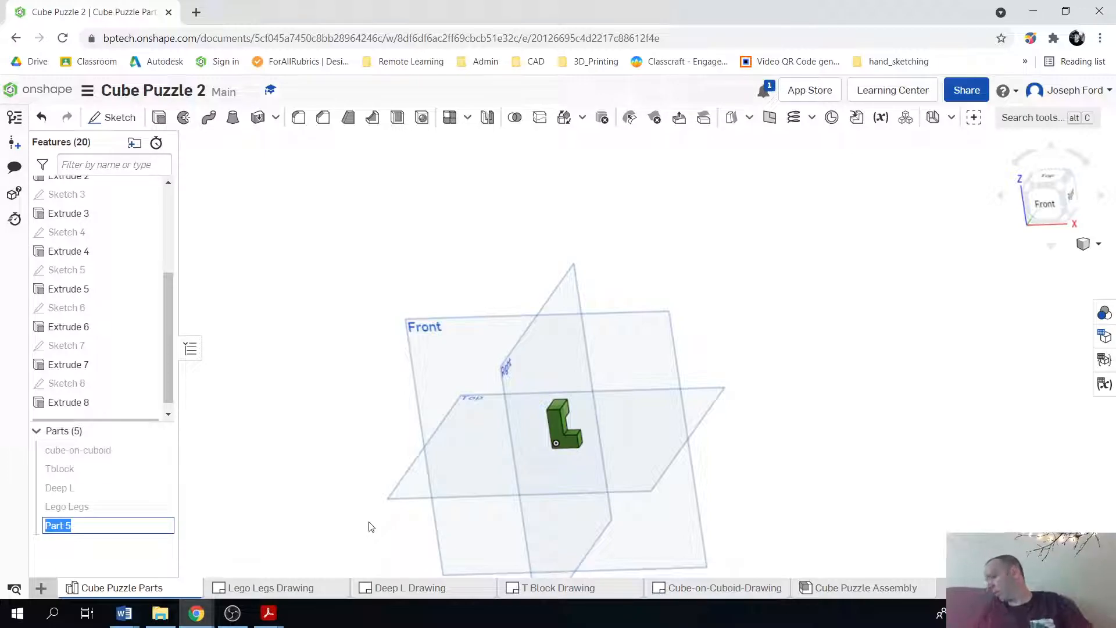
type("3D Tetris")
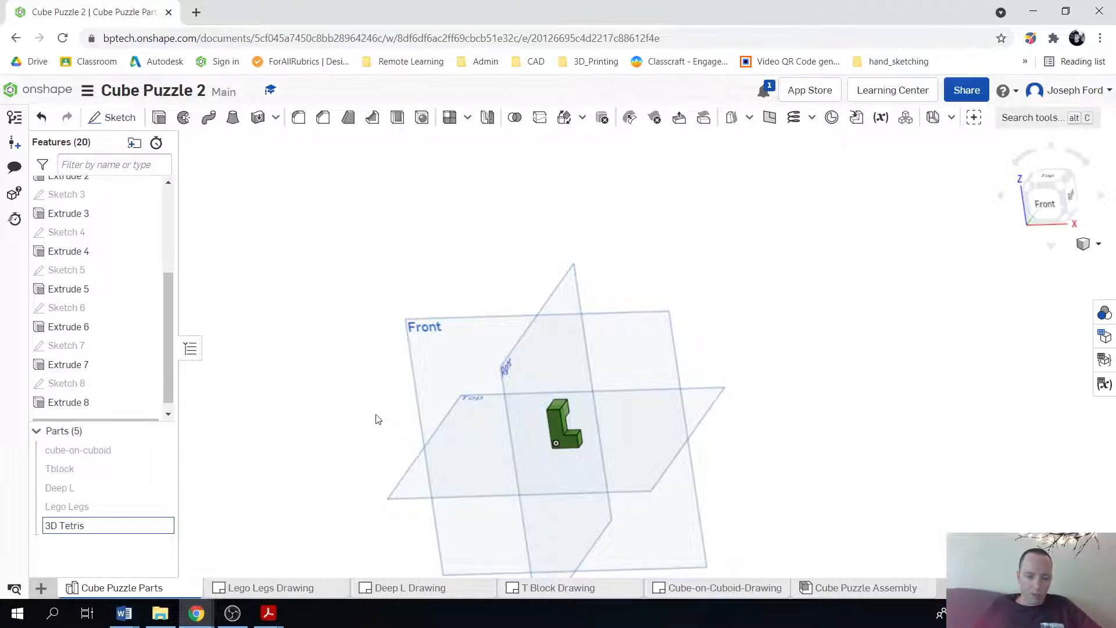
key("Return")
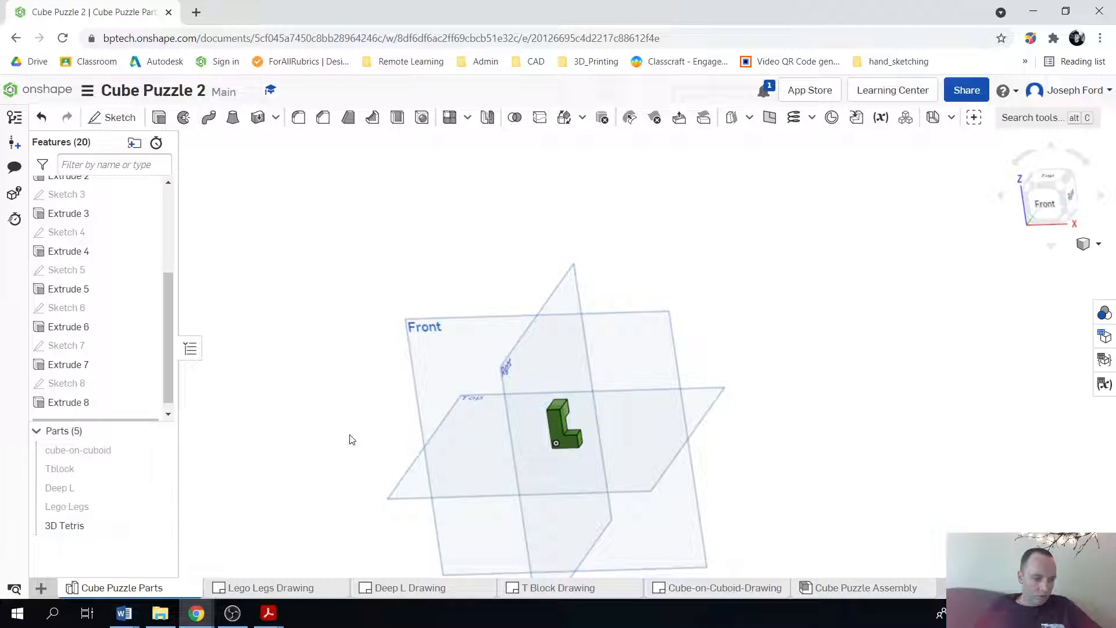
- Create a new drawing from the ANSI_A_INCH.dwt template with no views
left_click(40, 588)
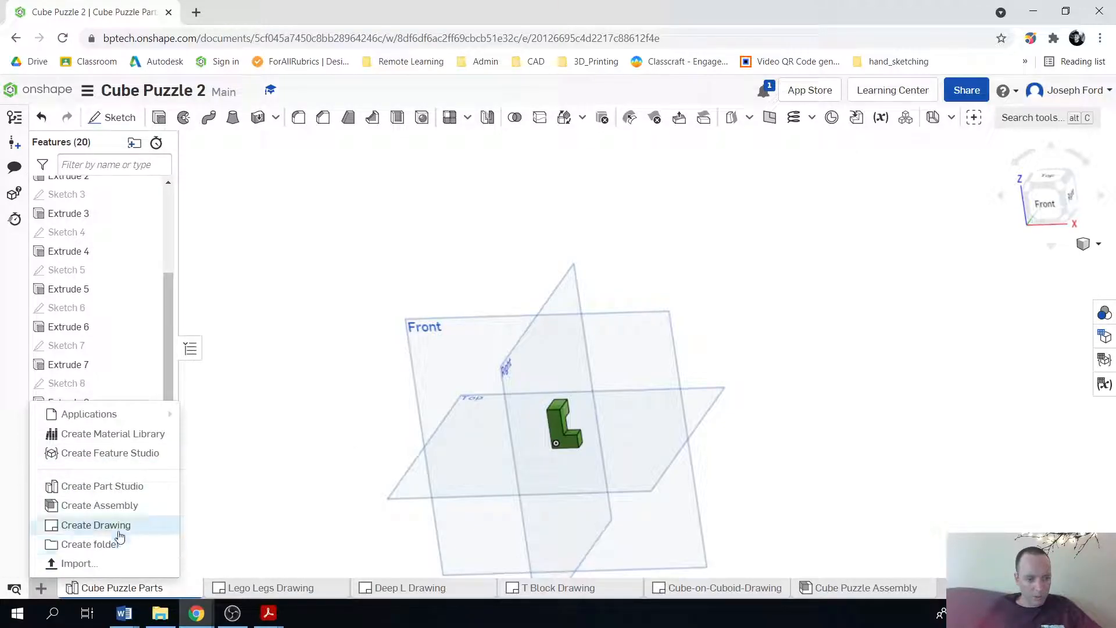
left_click(97, 525)
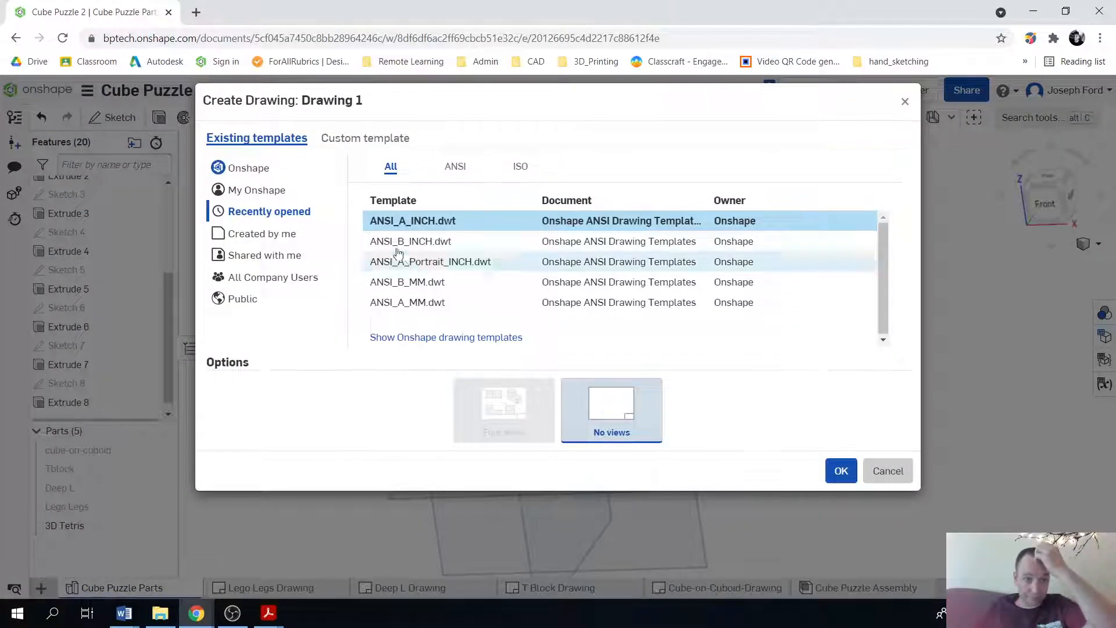
left_click(846, 474)
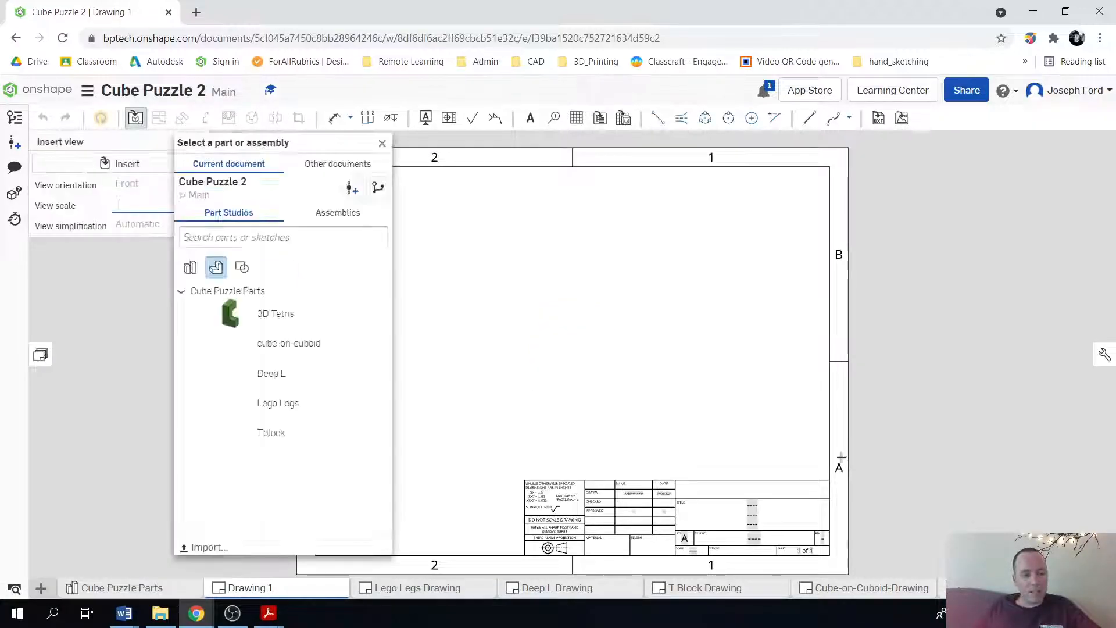
- Insert a front view of the 3D Tetris part at 3:1 scale in the lower-left area of the sheet
left_click(277, 321)
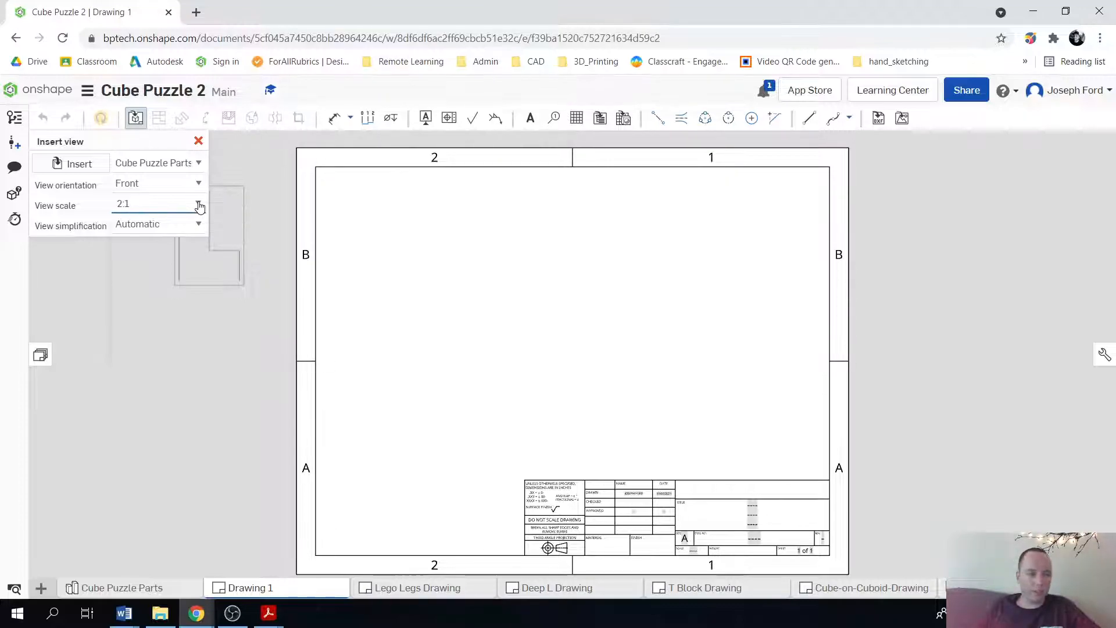
left_click(199, 205)
left_click(159, 243)
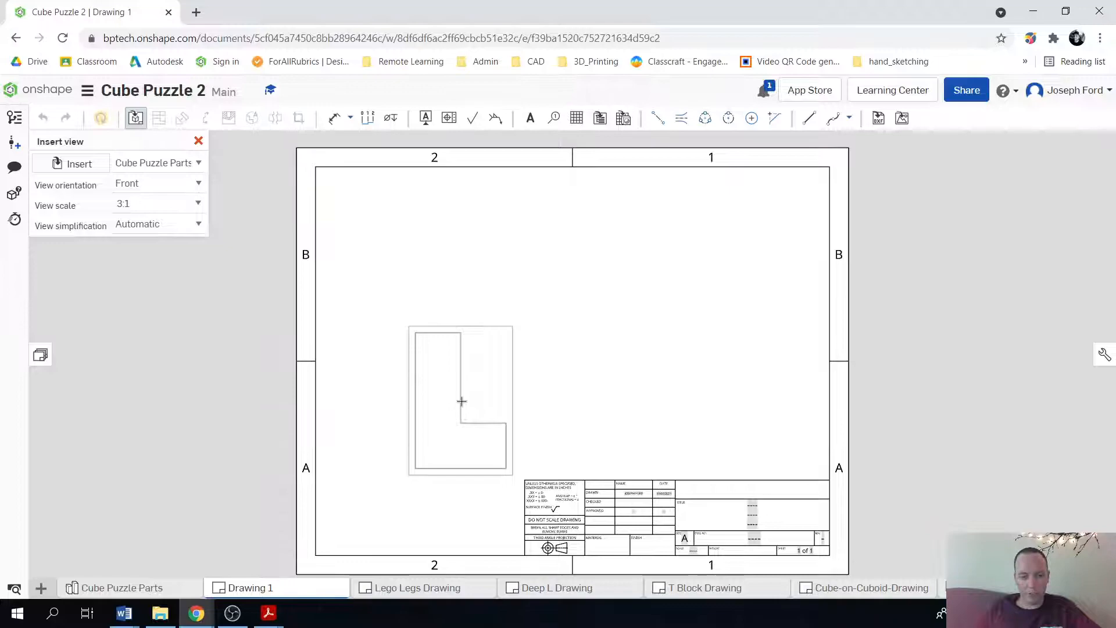
left_click(462, 401)
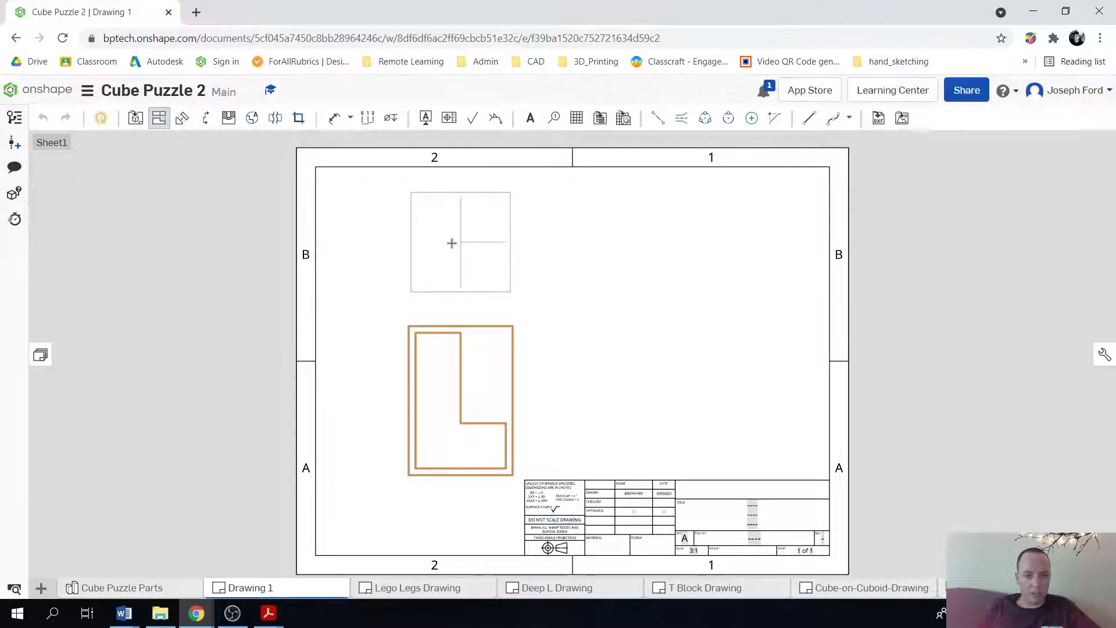
- Project the top, right and isometric views from the front view, placing the isometric in the sheet's upper-right corner
left_click(452, 242)
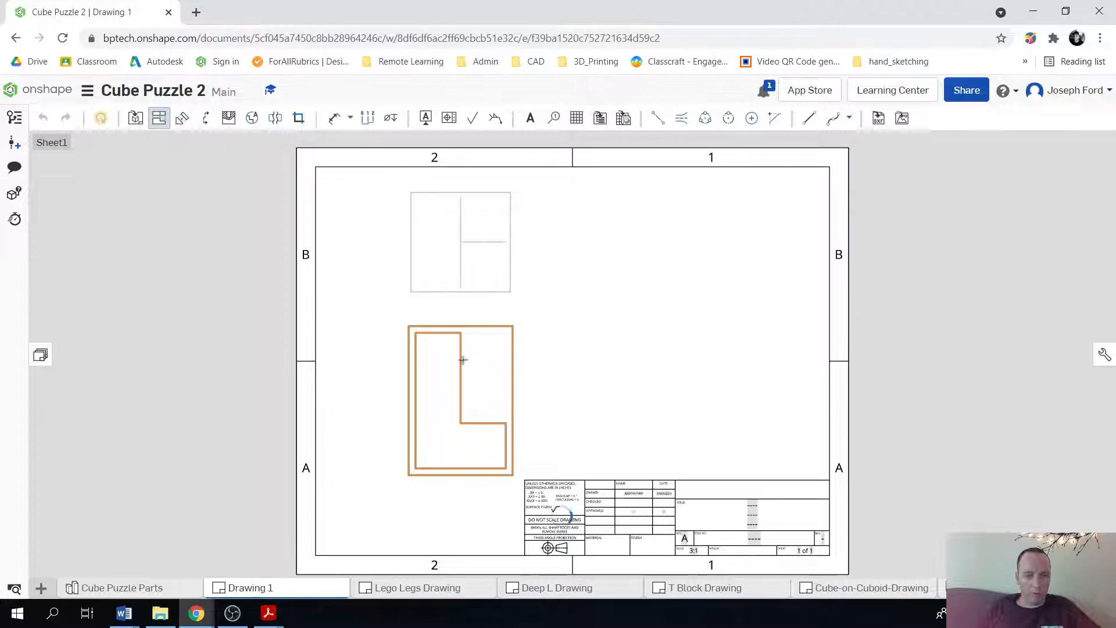
left_click(459, 394)
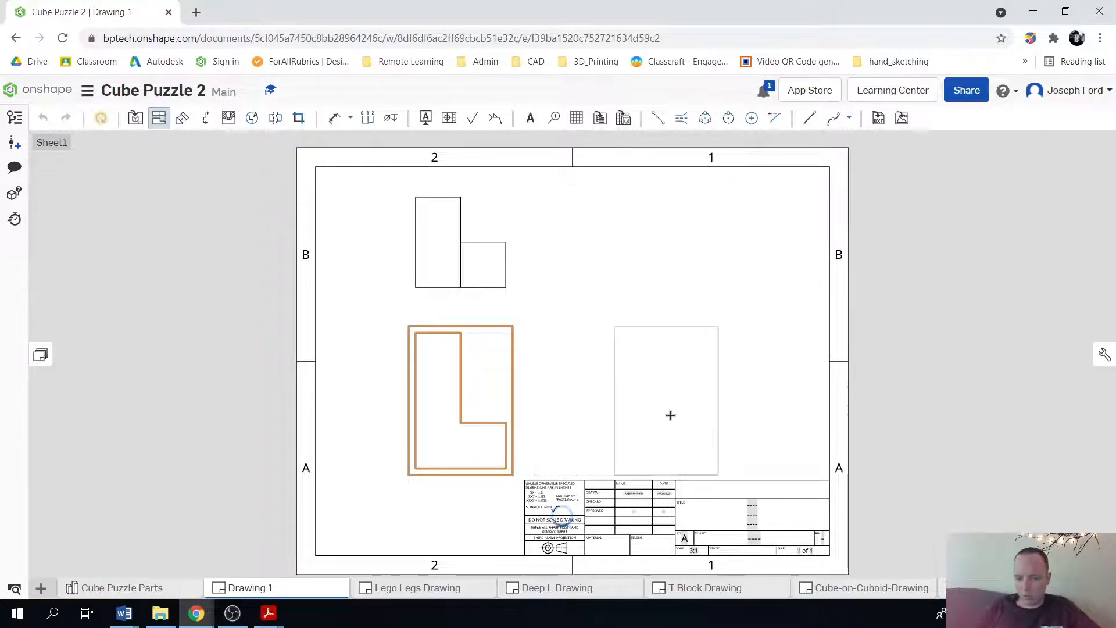
left_click(671, 415)
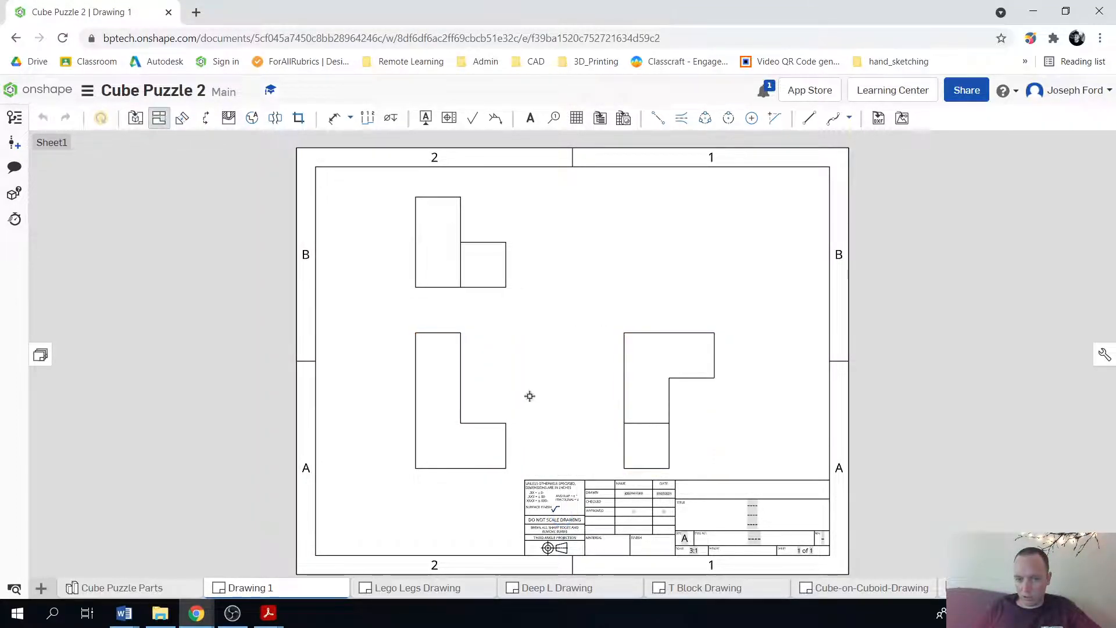
left_click(447, 421)
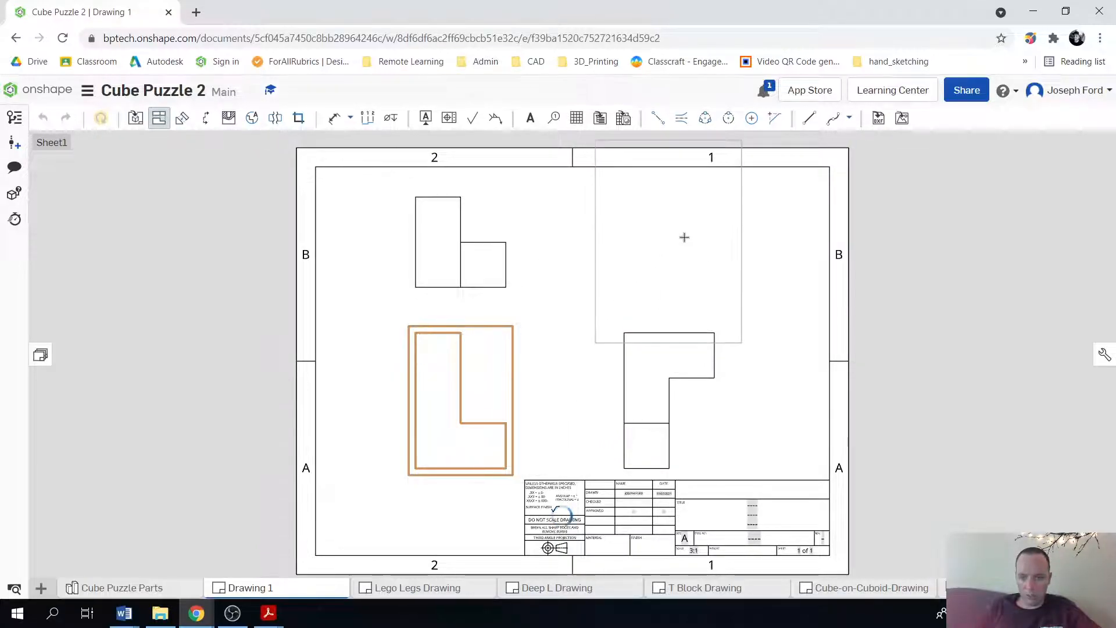
left_click(679, 269)
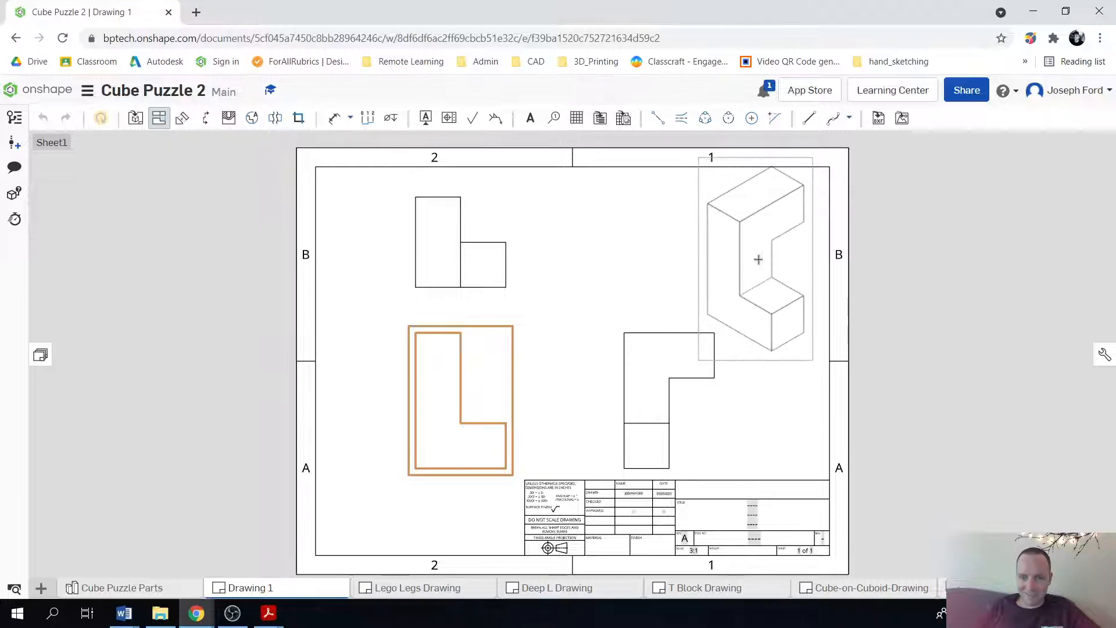
left_click(771, 263)
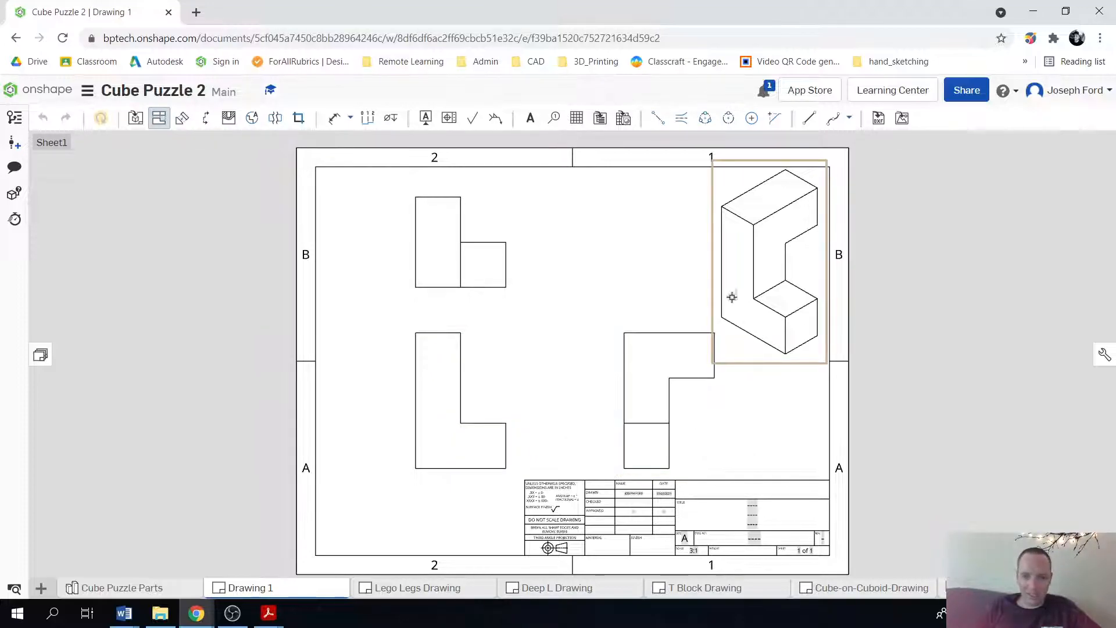
- Finish projecting views and shift the right view and the front view slightly left to make room for dimensions
left_click(160, 124)
left_click_drag(637, 391, 614, 392)
left_click_drag(440, 390, 422, 387)
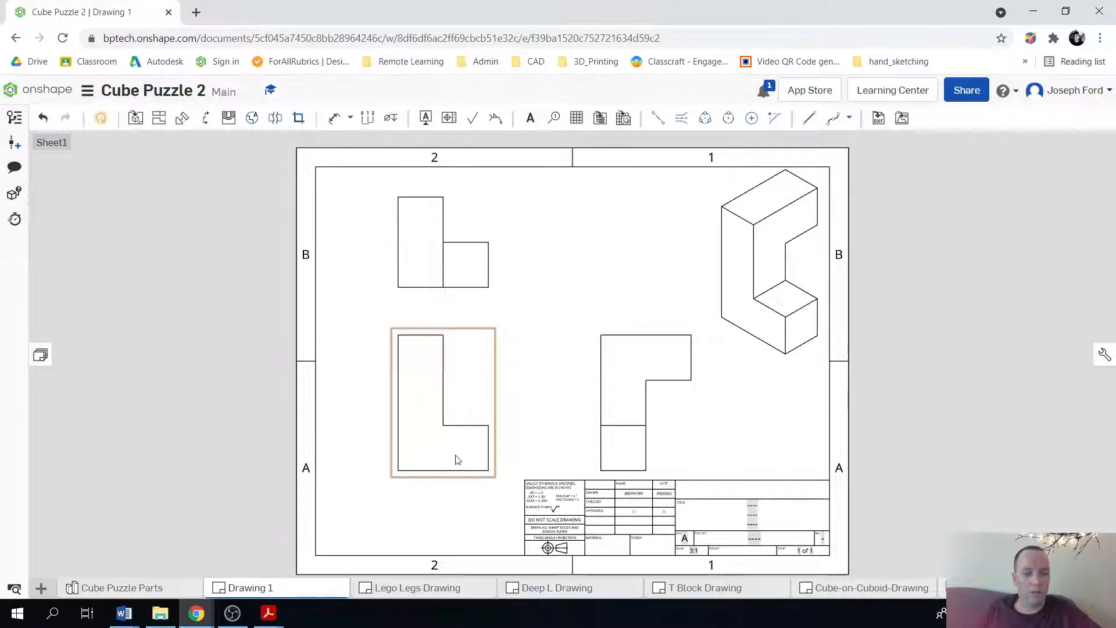
- Dimension the top view's overall height, the small square's height and the tall rectangle's width
key("d")
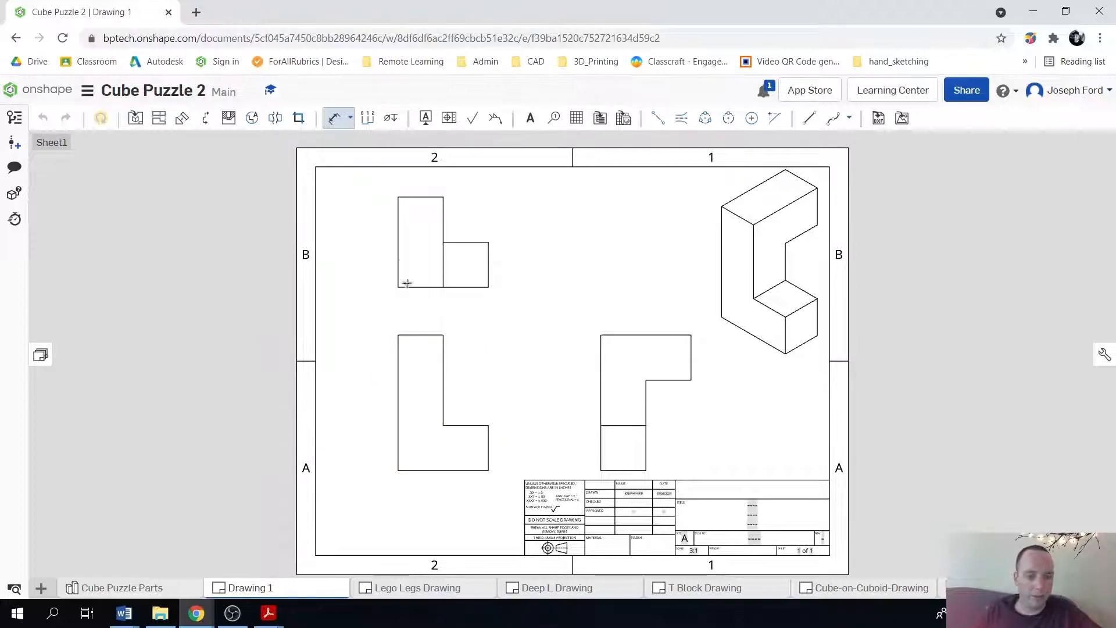
left_click(397, 242)
left_click(364, 242)
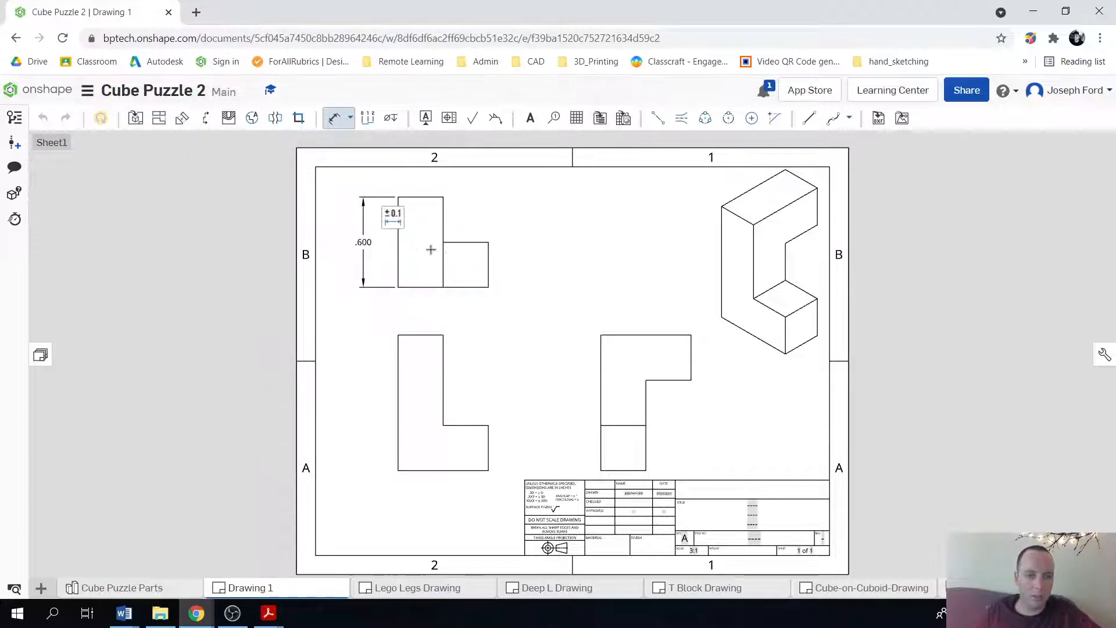
left_click(490, 267)
left_click(502, 263)
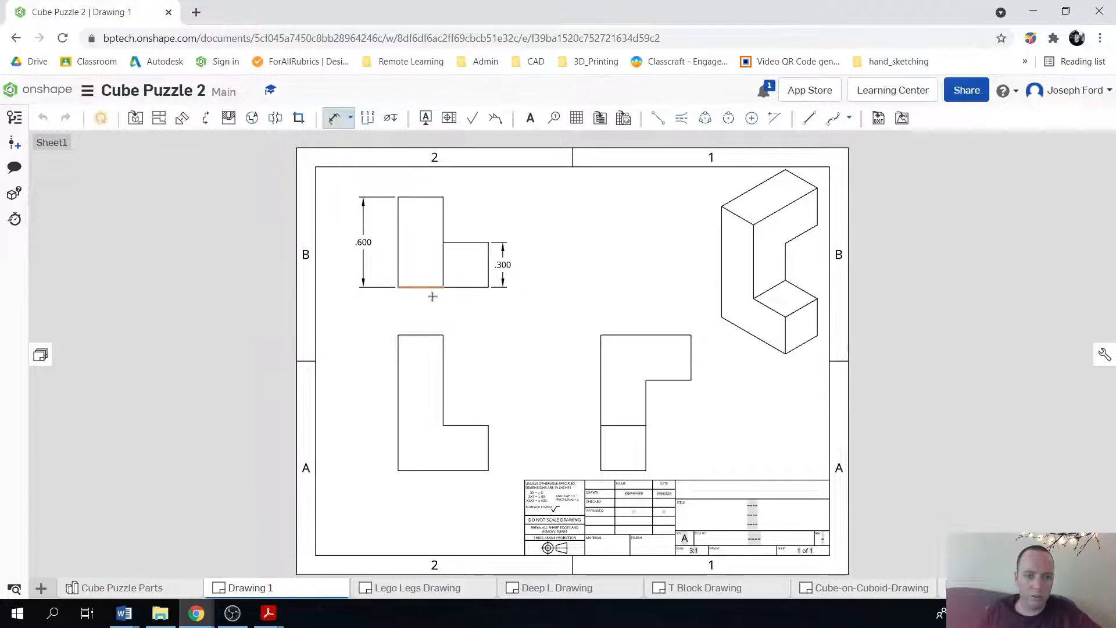
left_click(422, 197)
left_click(421, 182)
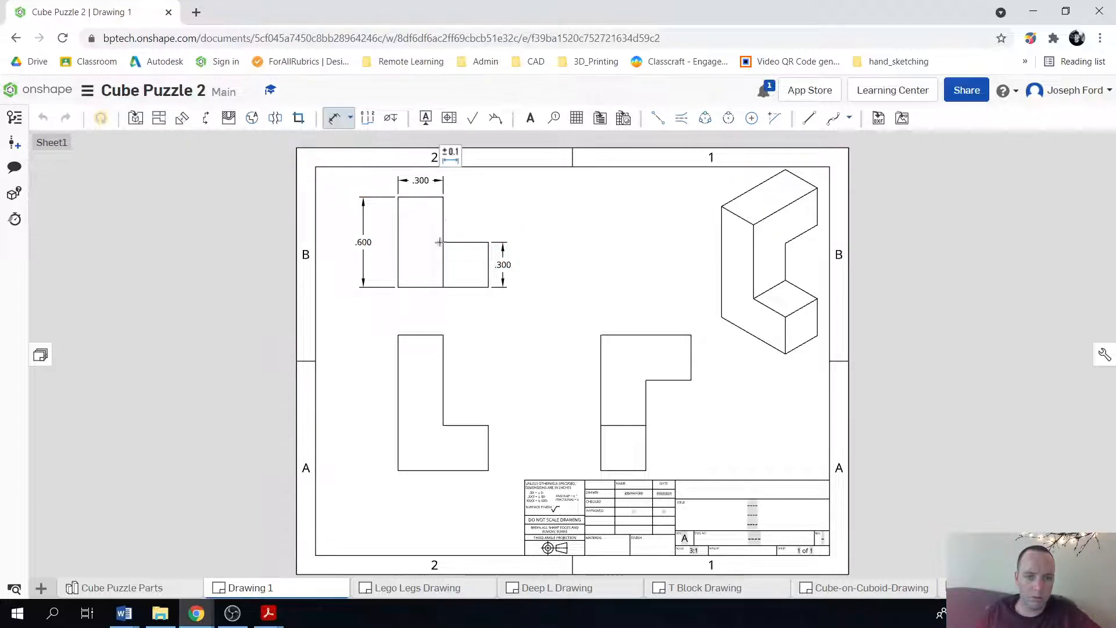
- Dimension the front view's overall height, the inner vertical edge above the foot and the base width
left_click(398, 395)
left_click(365, 402)
left_click(444, 388)
left_click(463, 380)
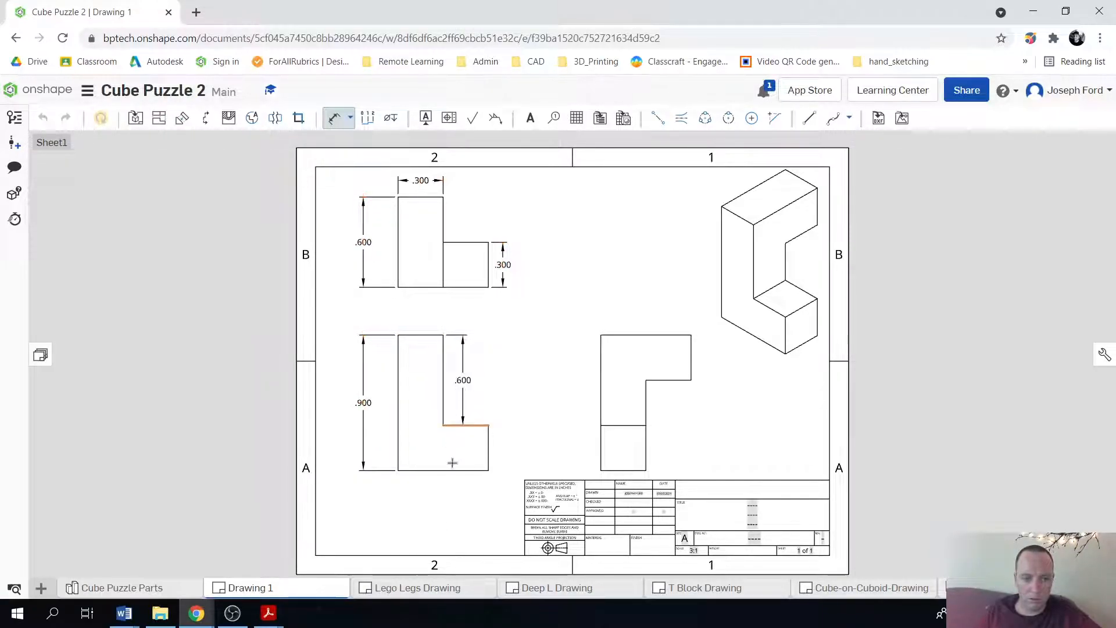
left_click(449, 470)
left_click(443, 490)
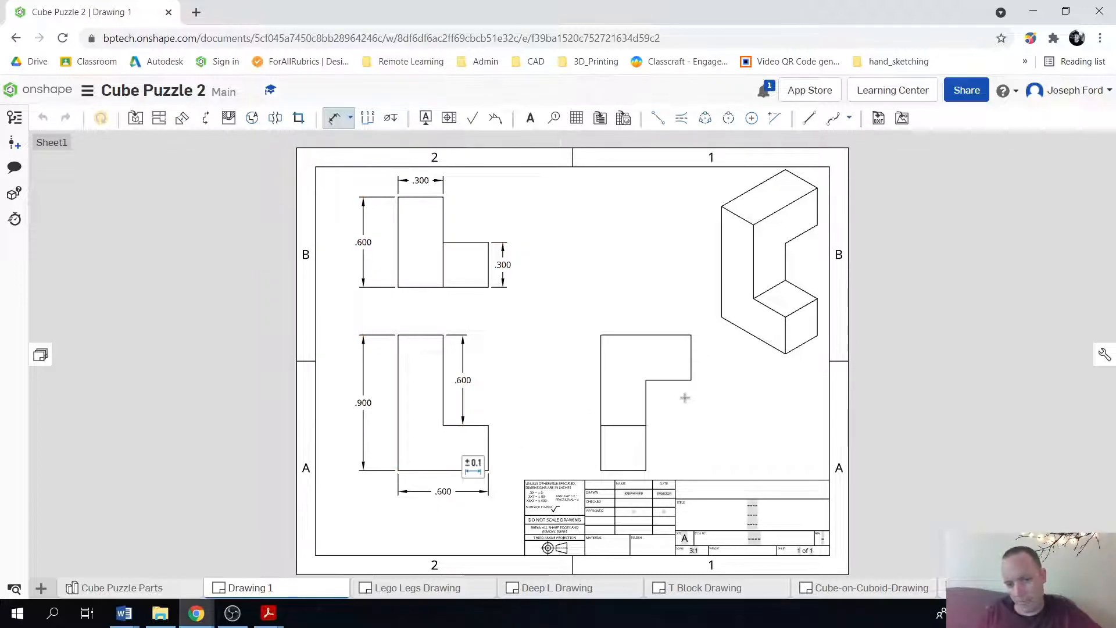
- Dimension the right view's overall width, the underside of its upper arm and the height of its lower square
left_click(633, 336)
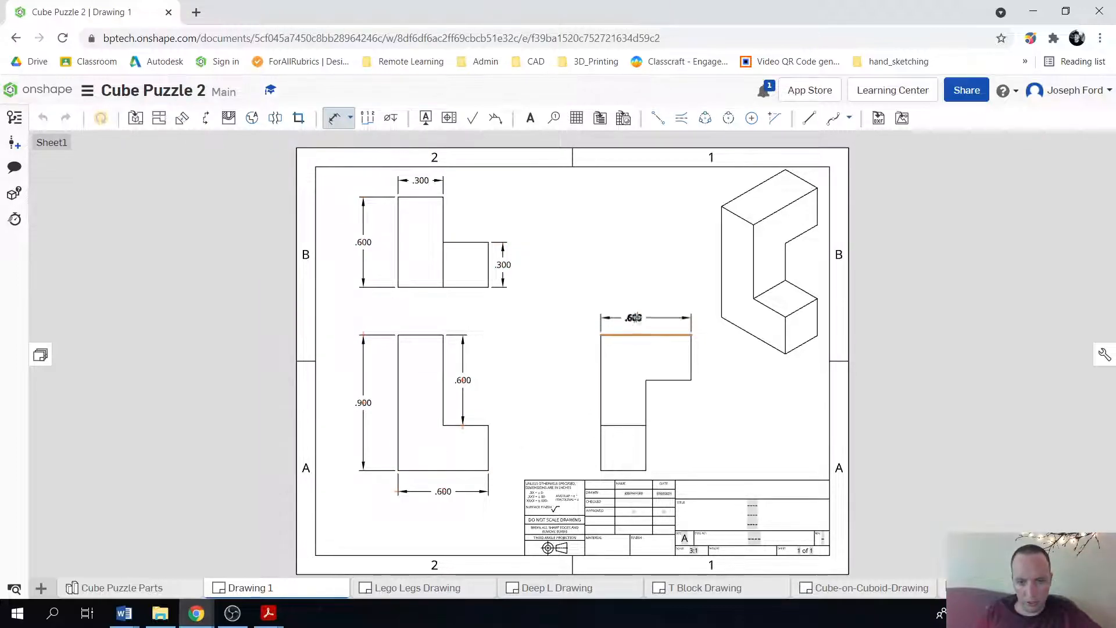
left_click(644, 319)
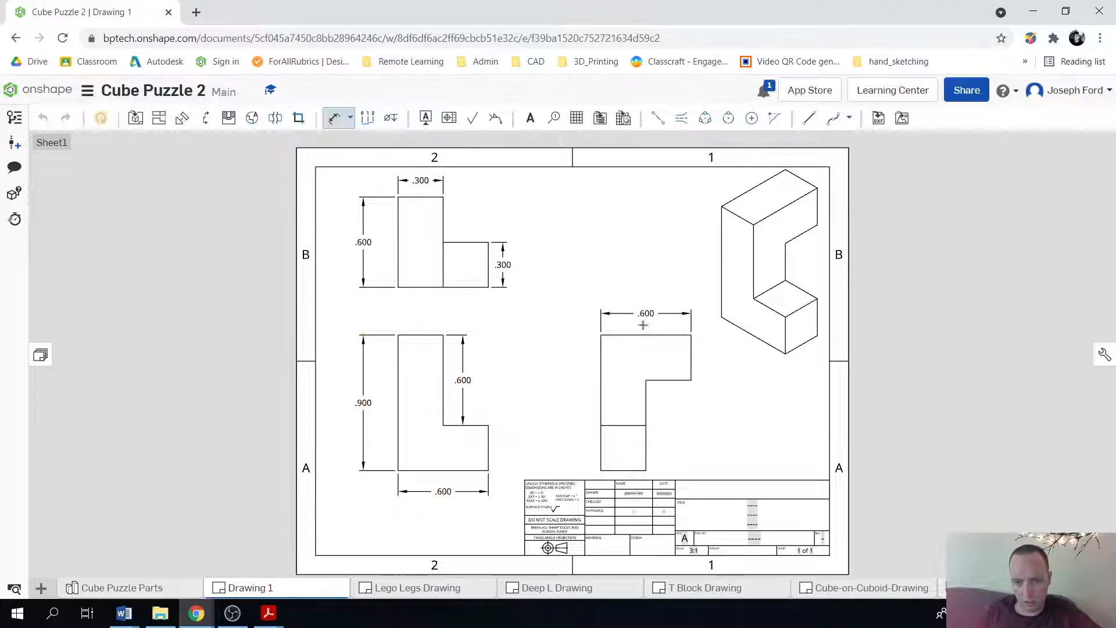
left_click(669, 381)
left_click(672, 401)
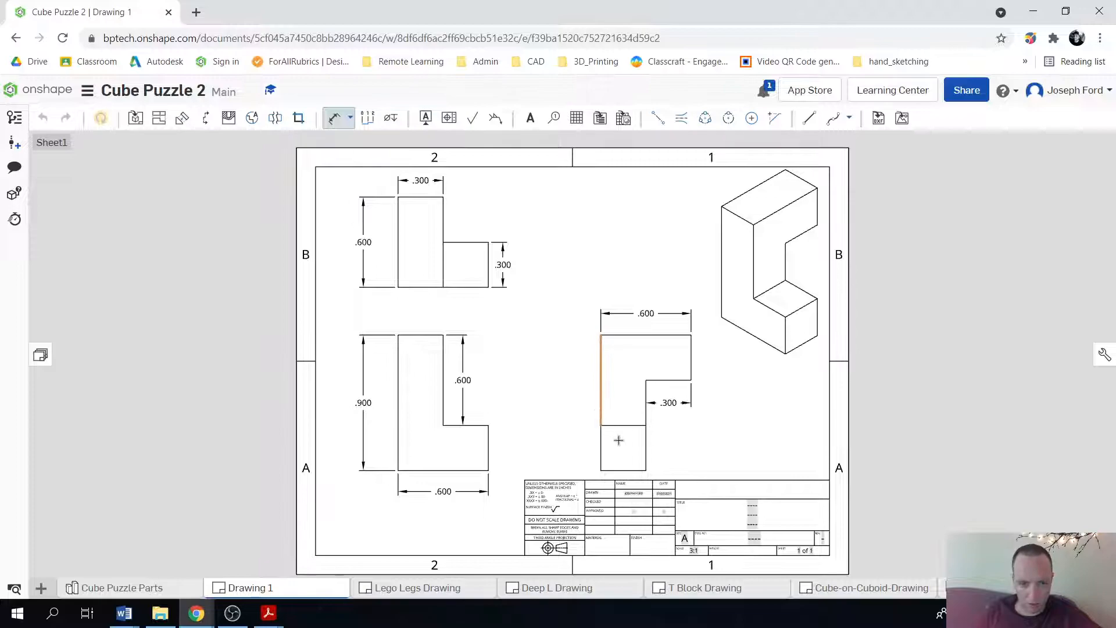
left_click(646, 450)
left_click(662, 448)
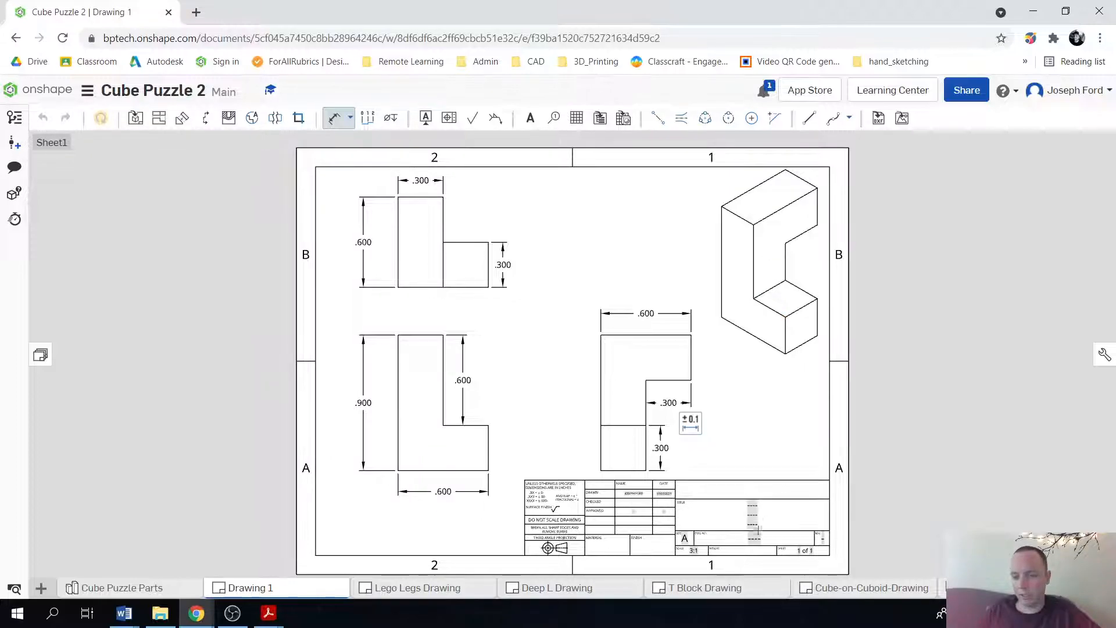
scroll(756, 547, "up", 5)
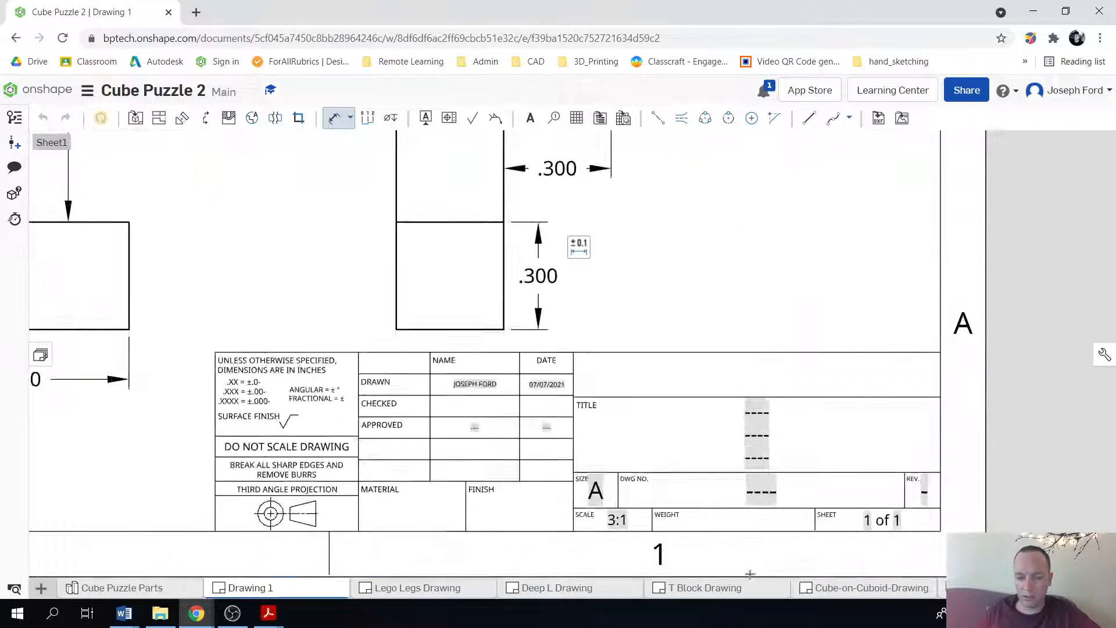
- Enter PLA as the material in the title block of the current drawing
scroll(750, 575, "down", 2)
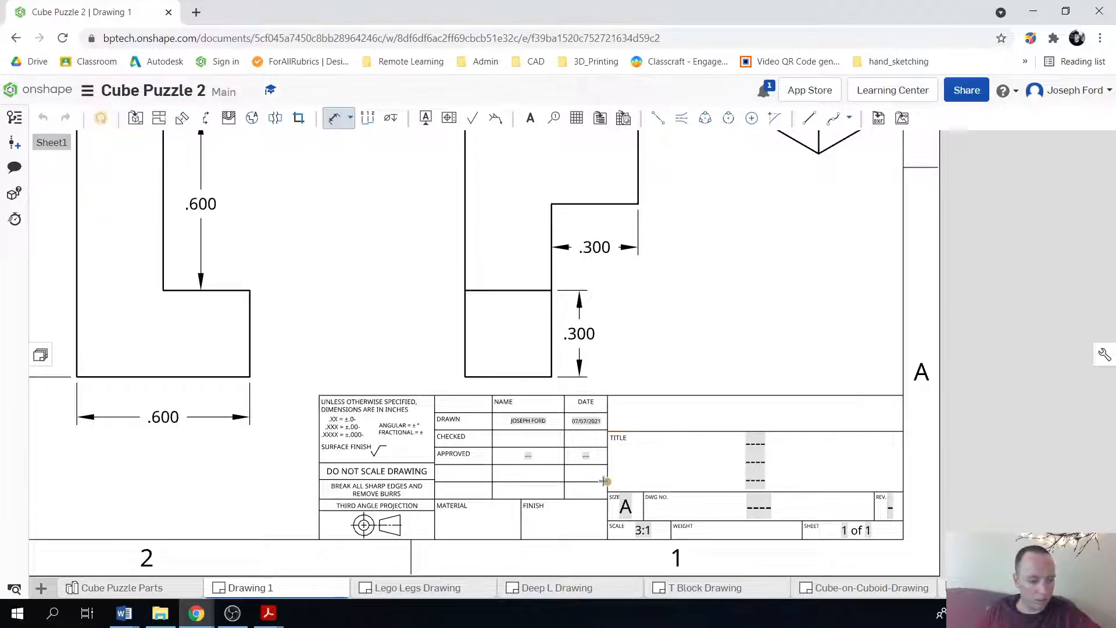
left_click(333, 118)
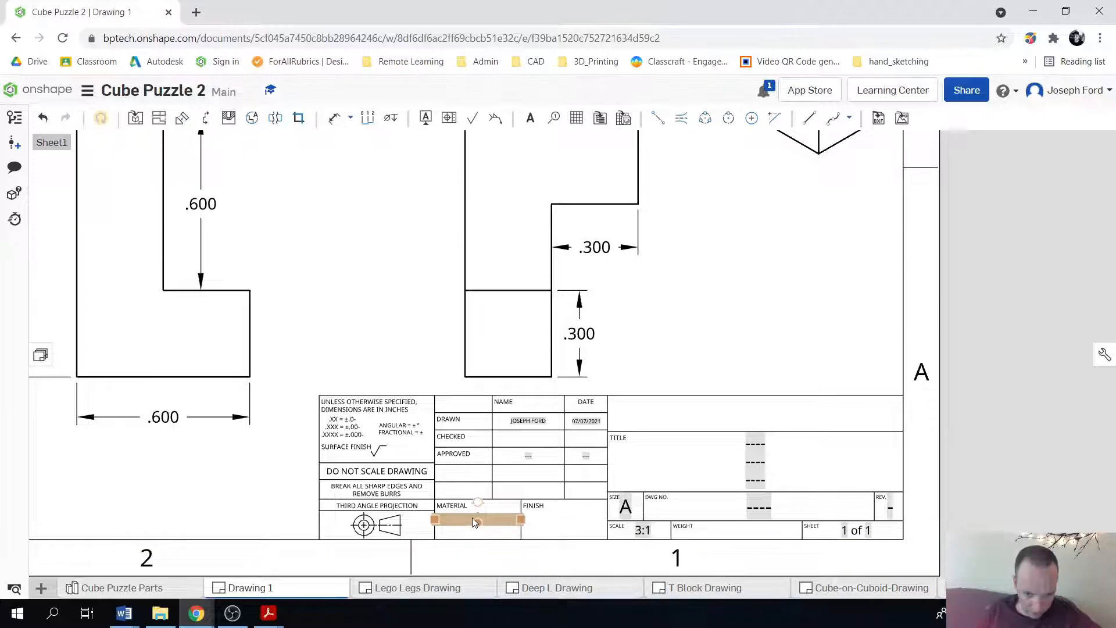
double_click(474, 521)
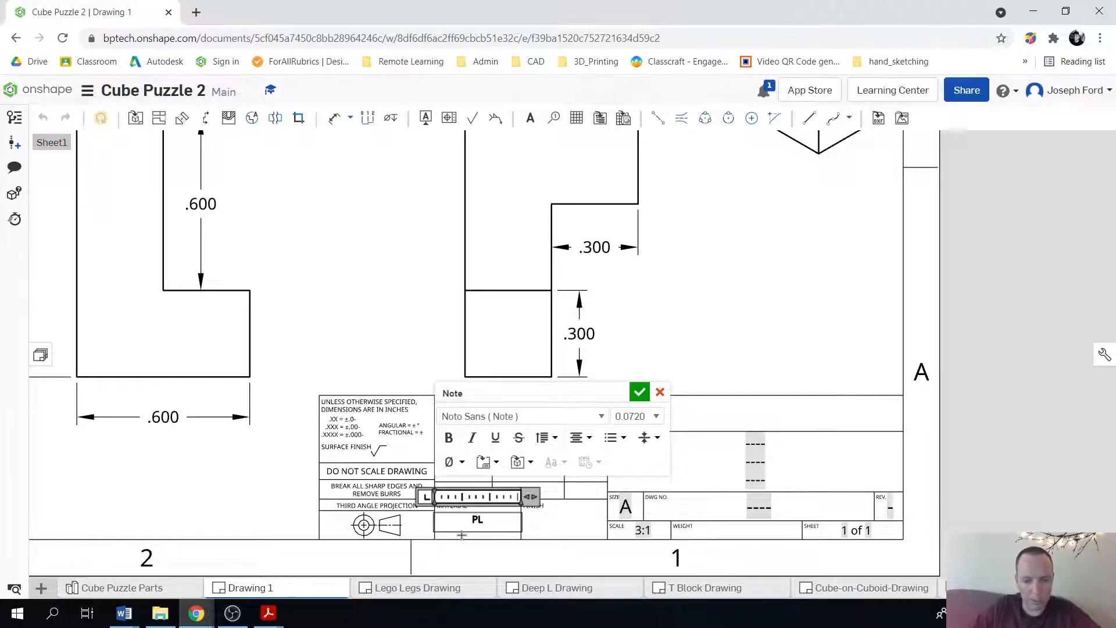
left_click(275, 481)
- Open the Lego Legs drawing and enter PLA as the material in its title block
left_click(416, 588)
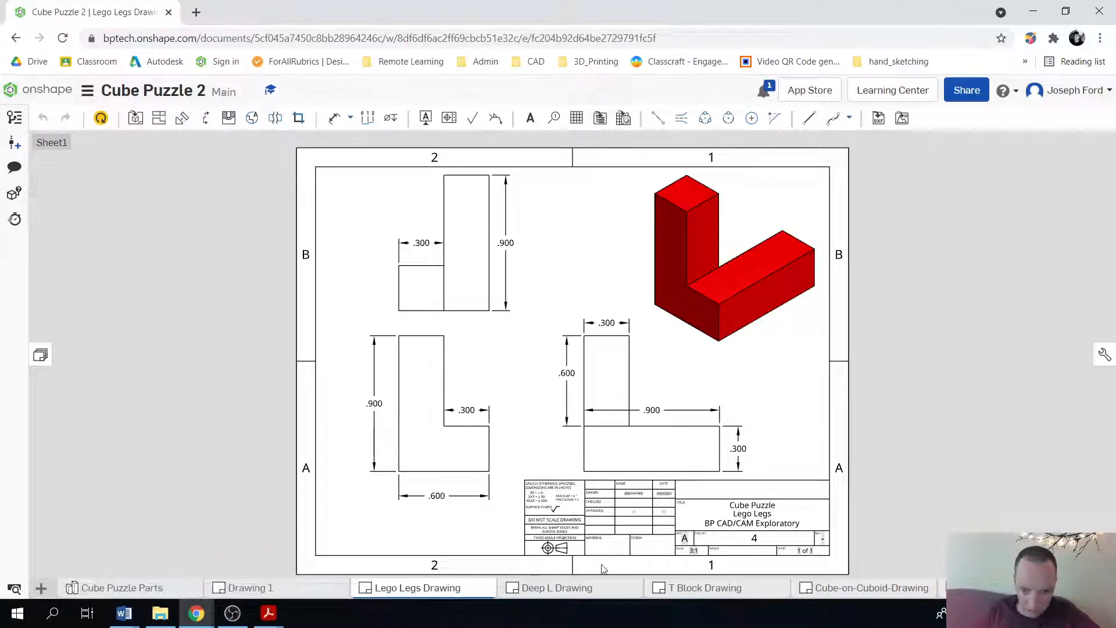
scroll(602, 569, "up", 5)
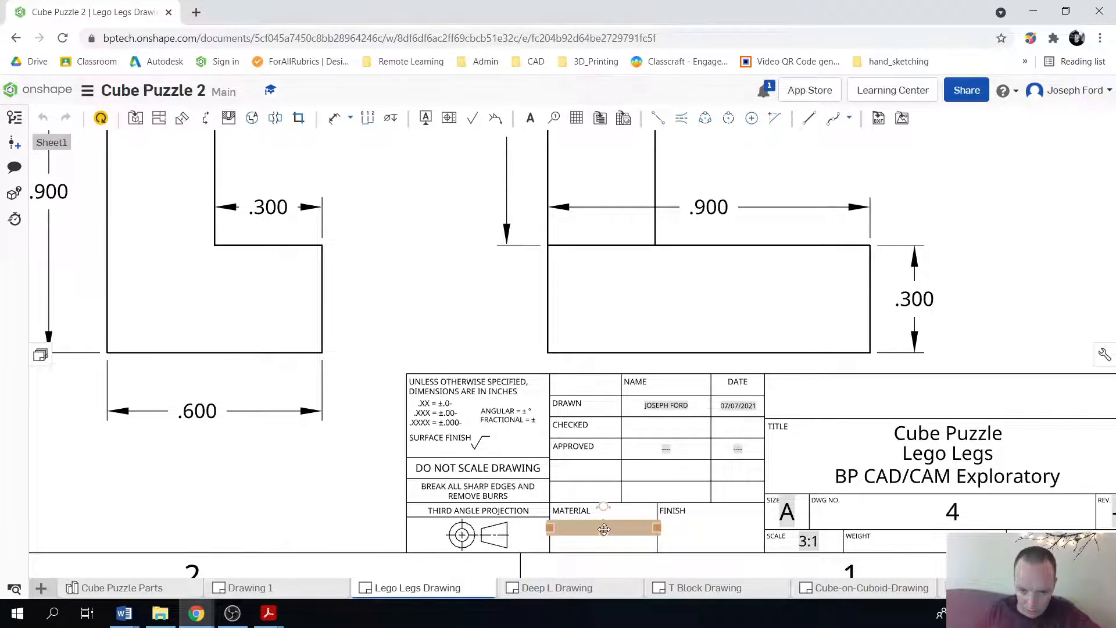
double_click(604, 529)
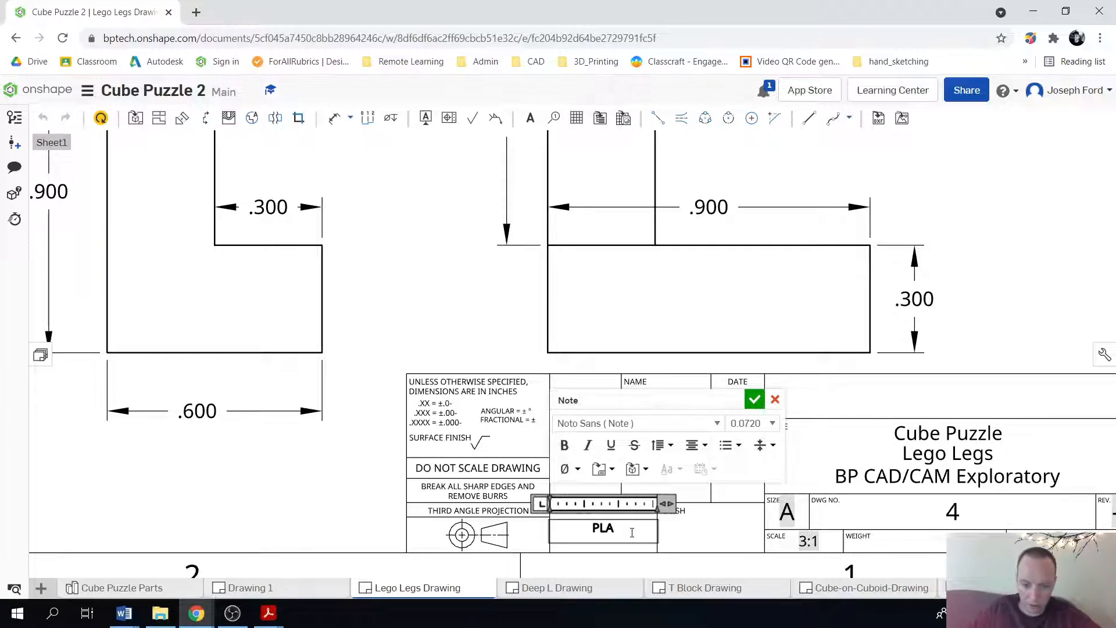
left_click(367, 510)
- Check the material entry in the Deep L drawing's title block and return to Drawing 1
left_click(552, 588)
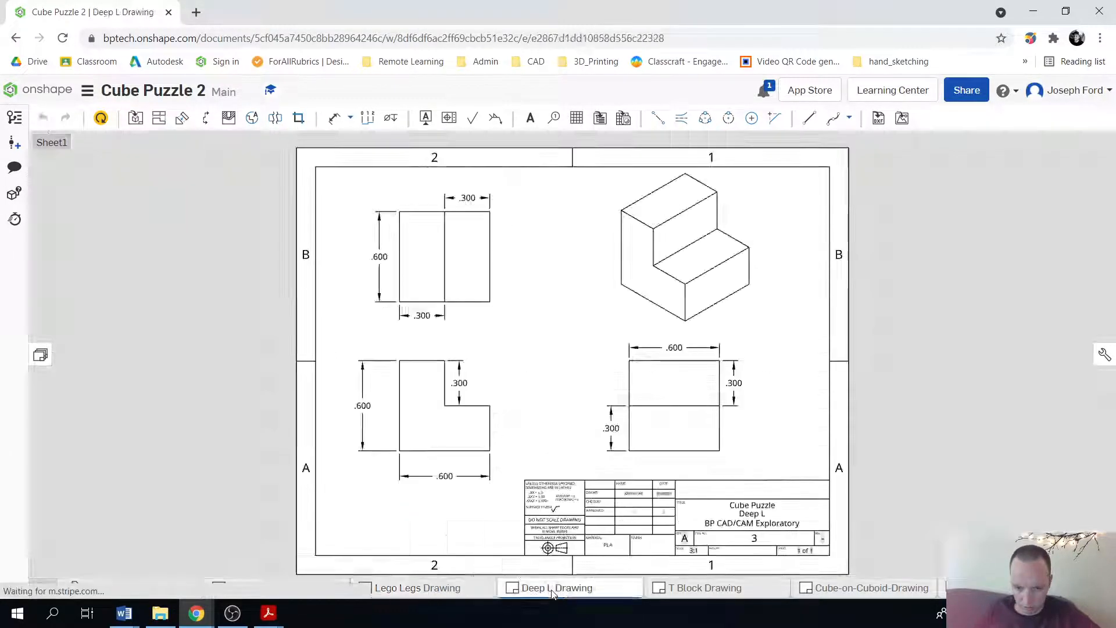
left_click(421, 589)
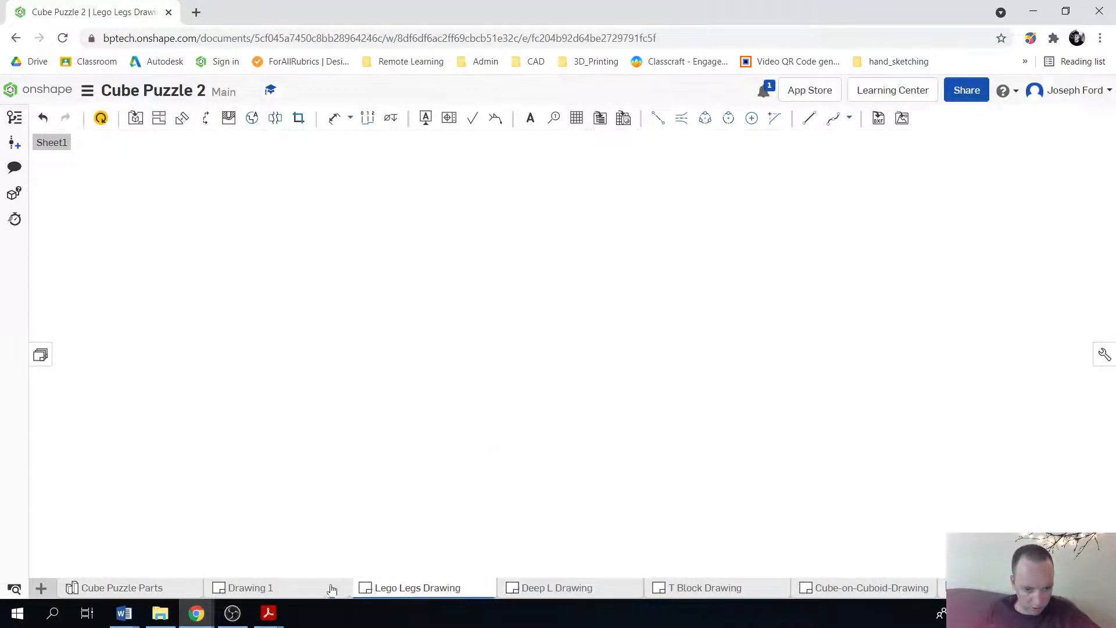
left_click(280, 589)
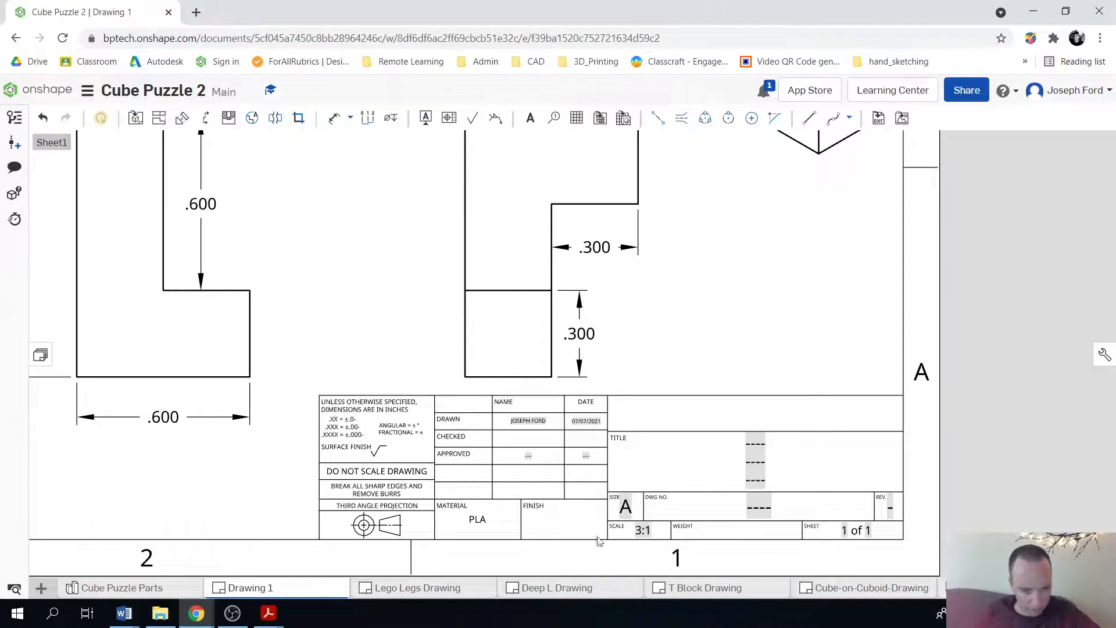
- Set the title block's first title line to "Cube Puzzle" and its second line to "3D Tetris"
double_click(777, 445)
double_click(762, 443)
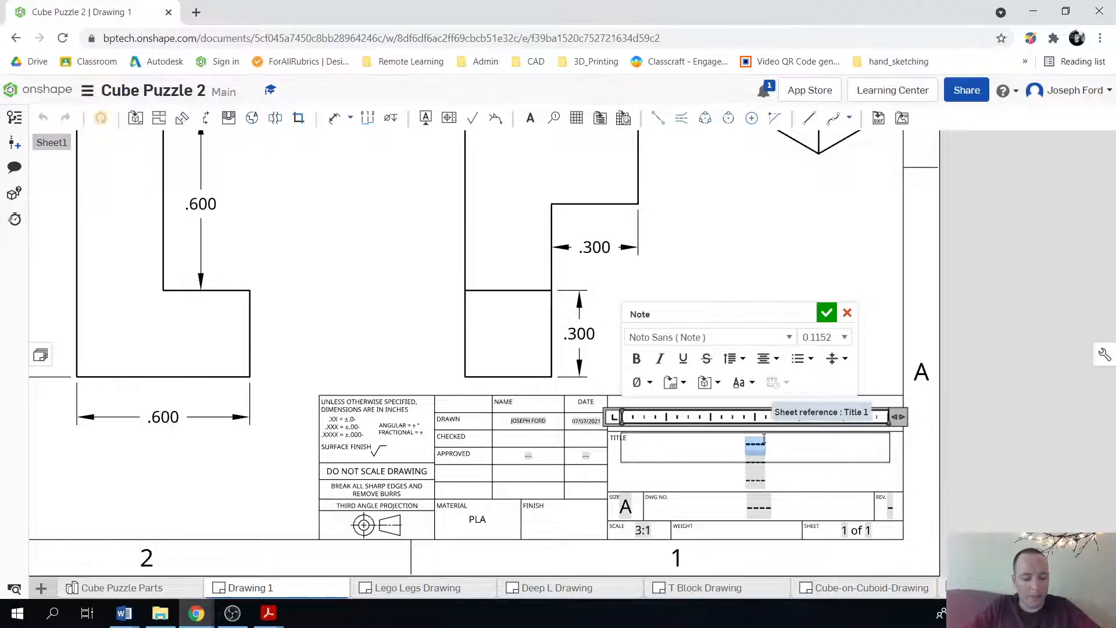
type("Cube Pu")
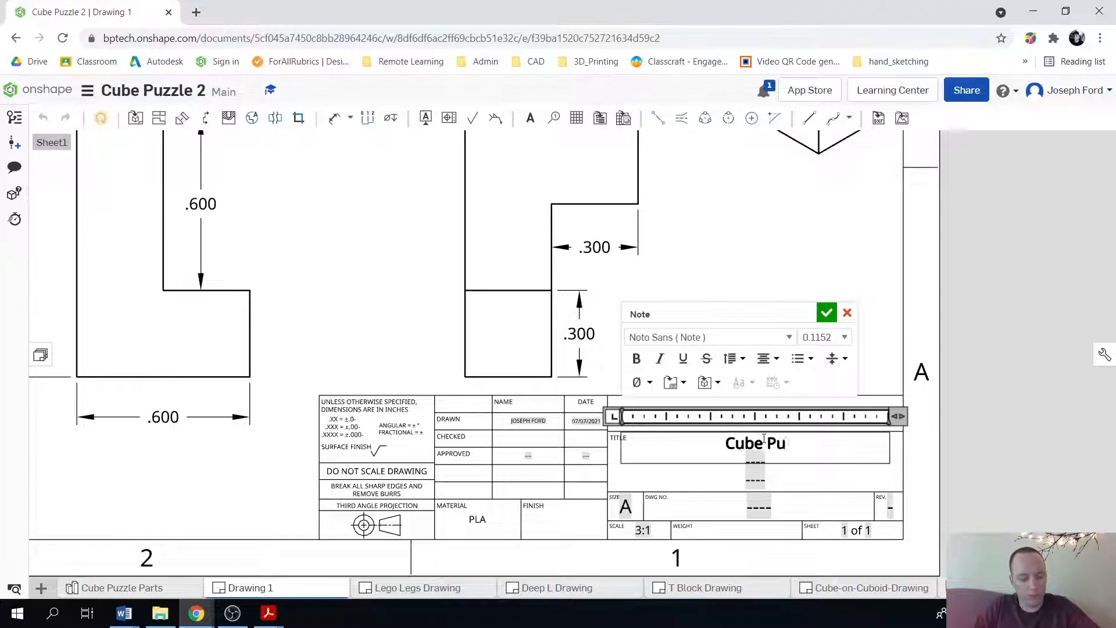
type("zzle")
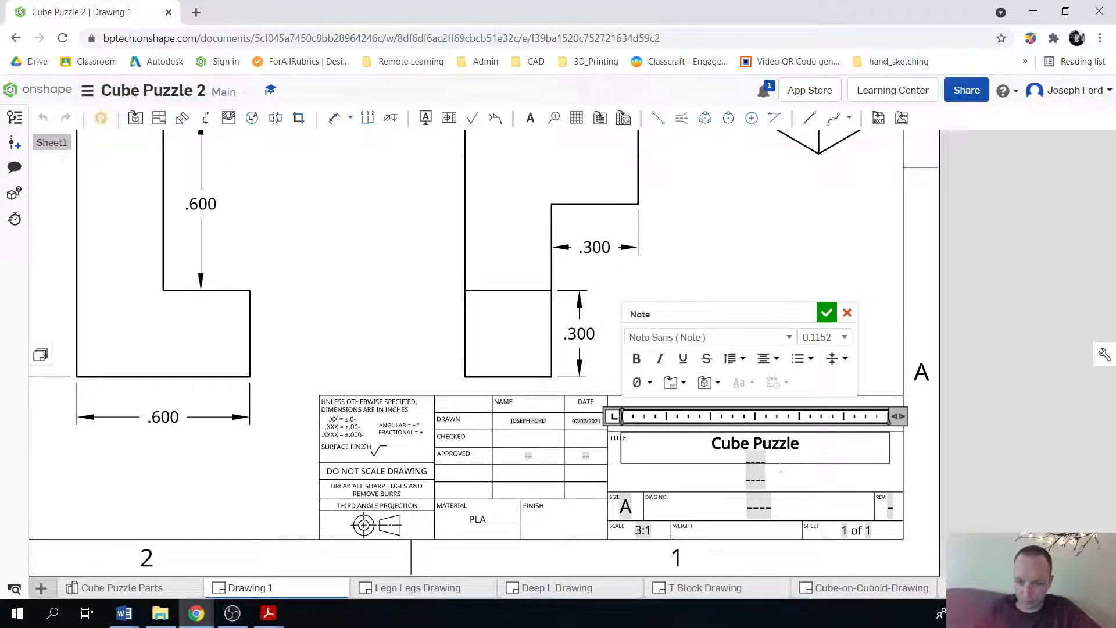
left_click(773, 464)
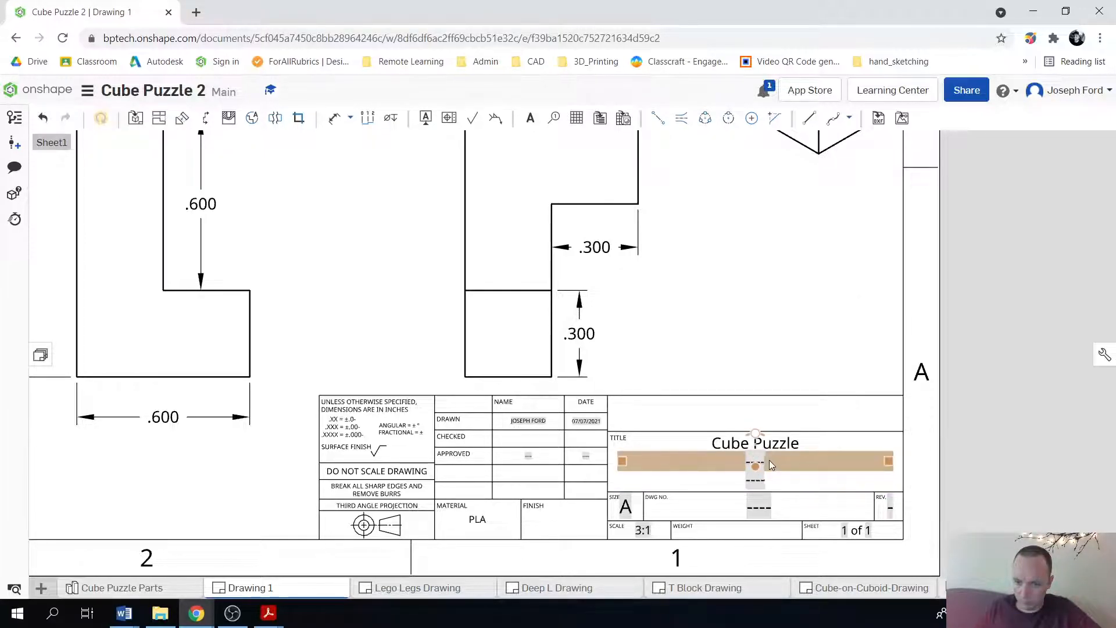
double_click(767, 463)
double_click(764, 461)
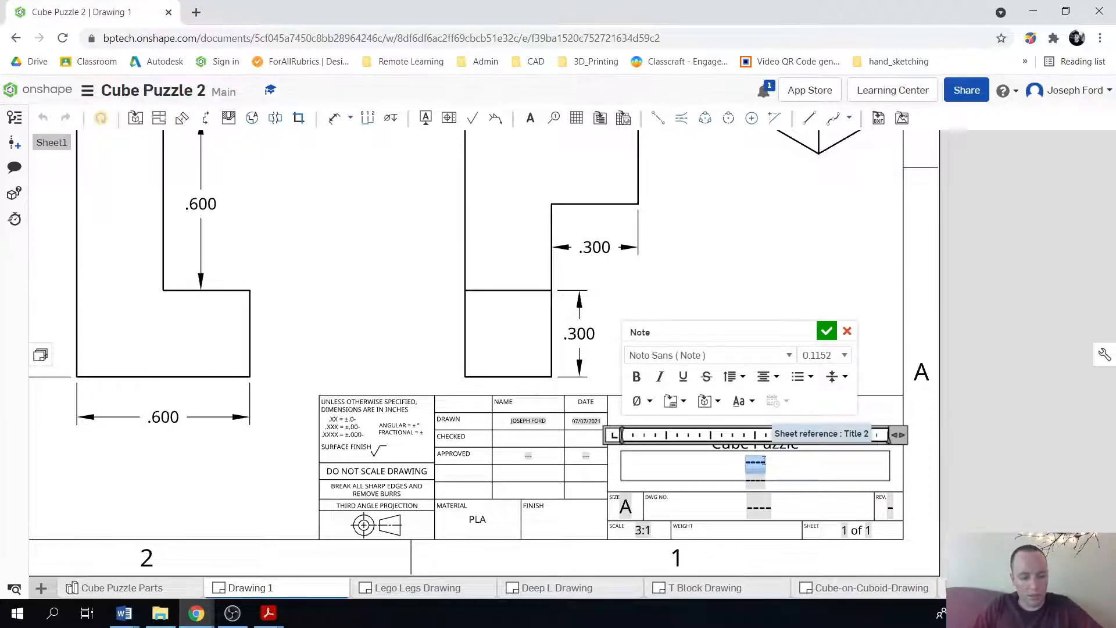
type("3D Tetris")
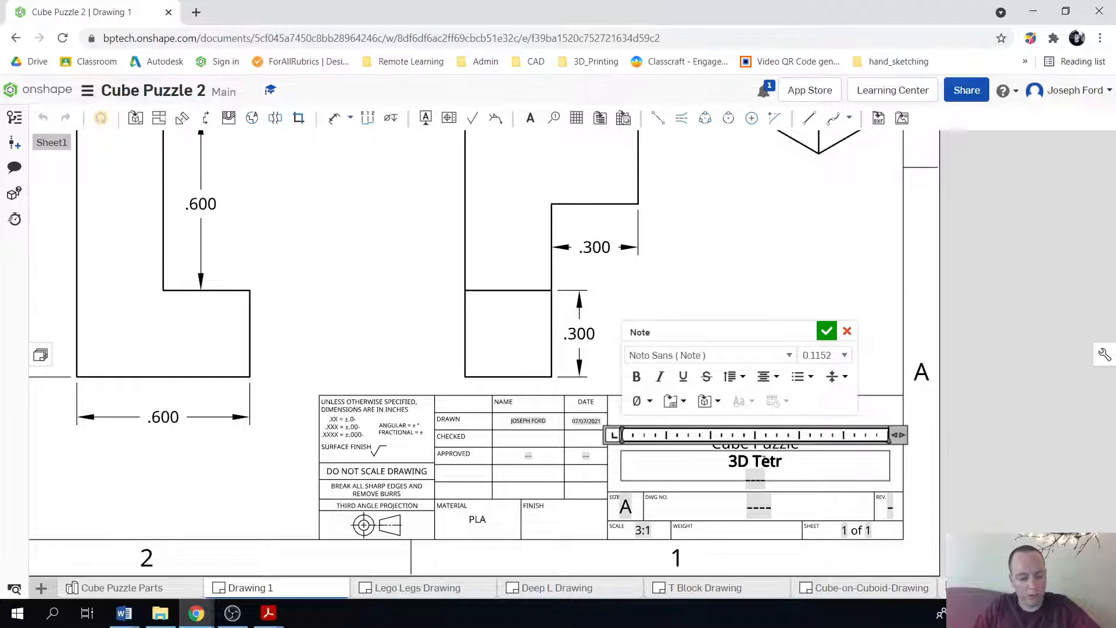
left_click(761, 481)
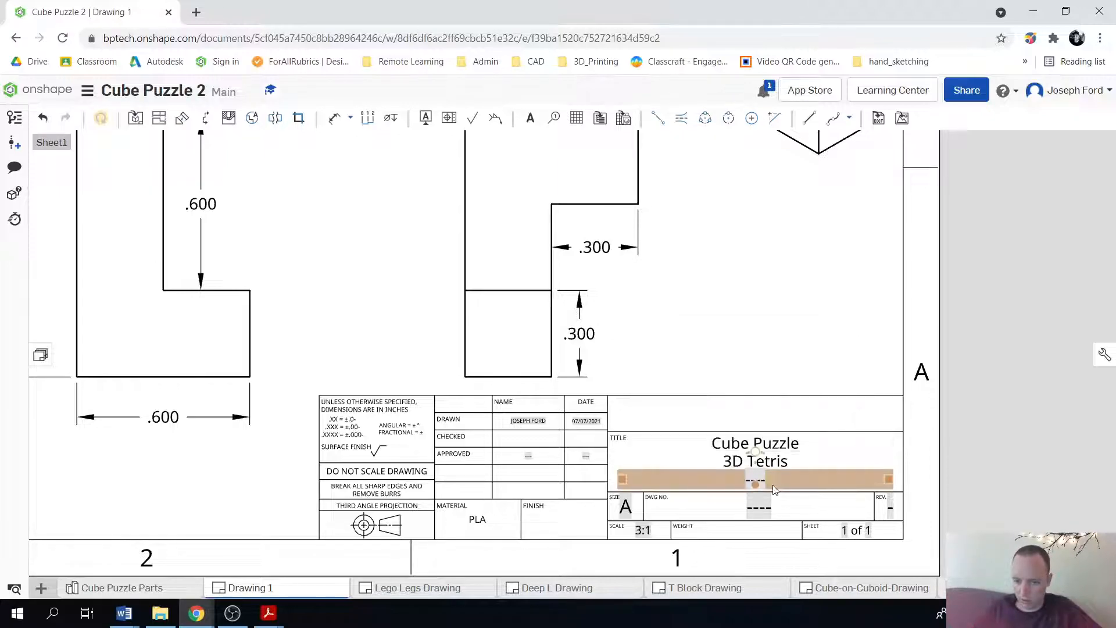
- Set the third title line to "BP CAD/CAM Exploratory" and the drawing number to 5
double_click(767, 477)
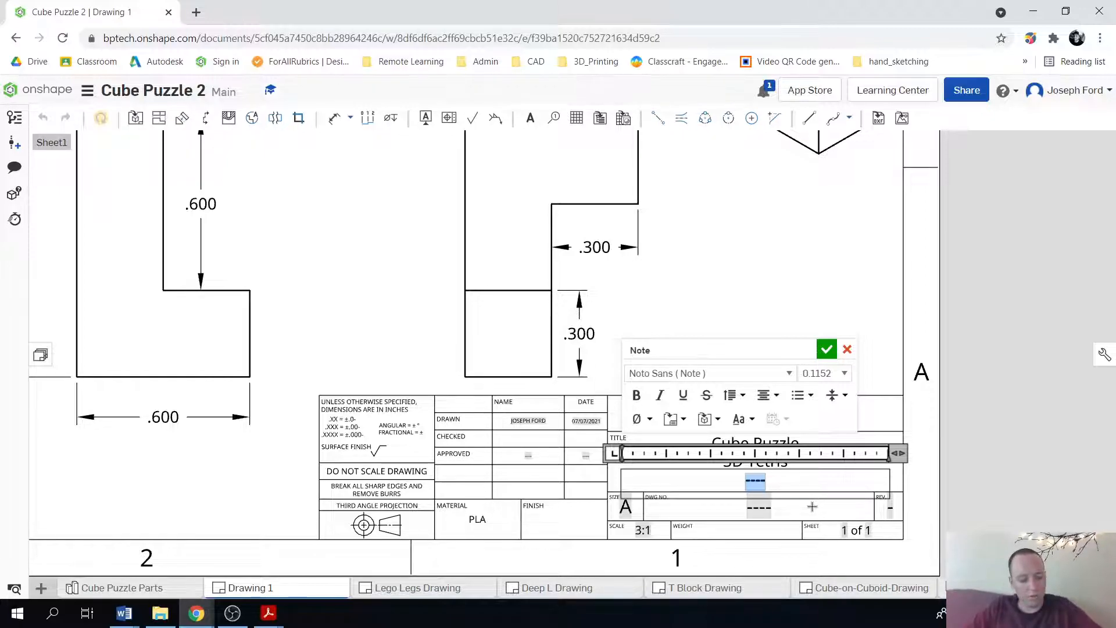
type("BP")
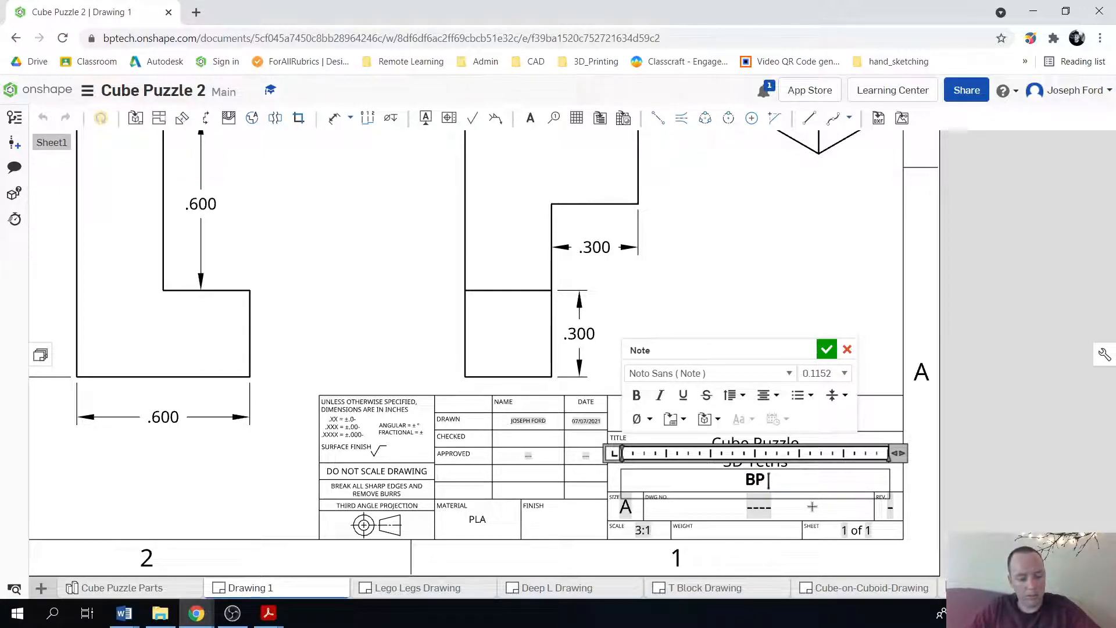
type(" CAD/C AM")
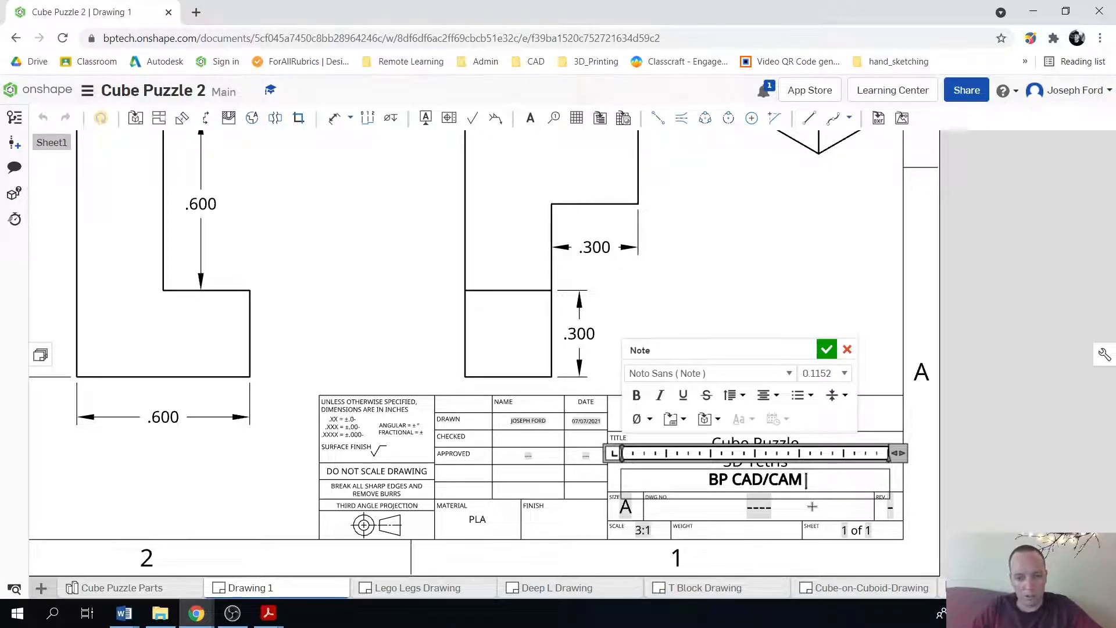
type(" Exploratory")
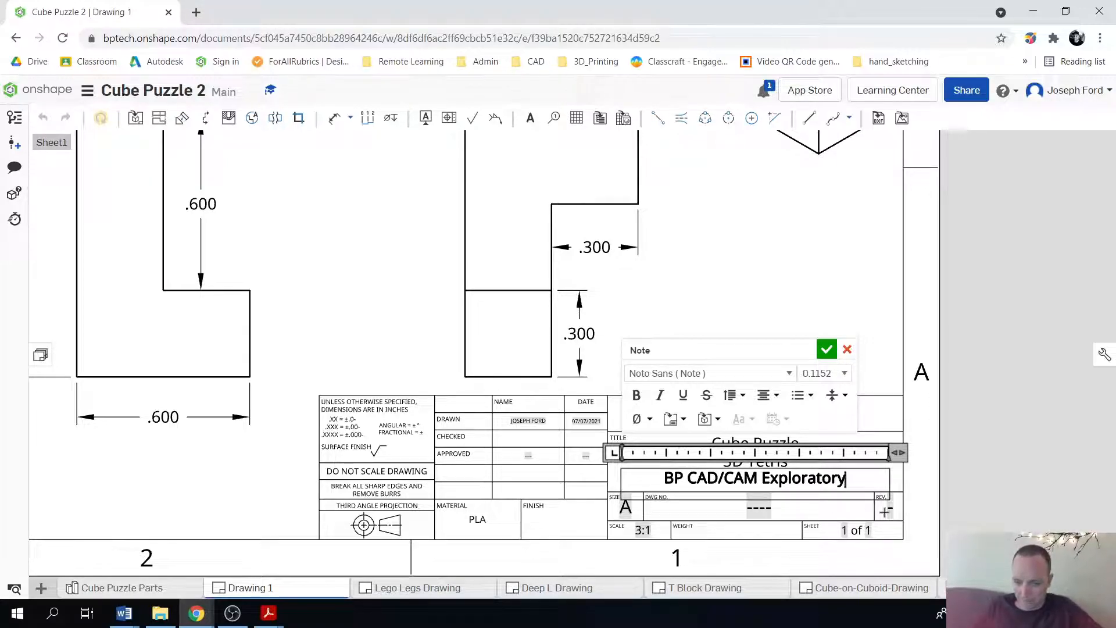
left_click(907, 513)
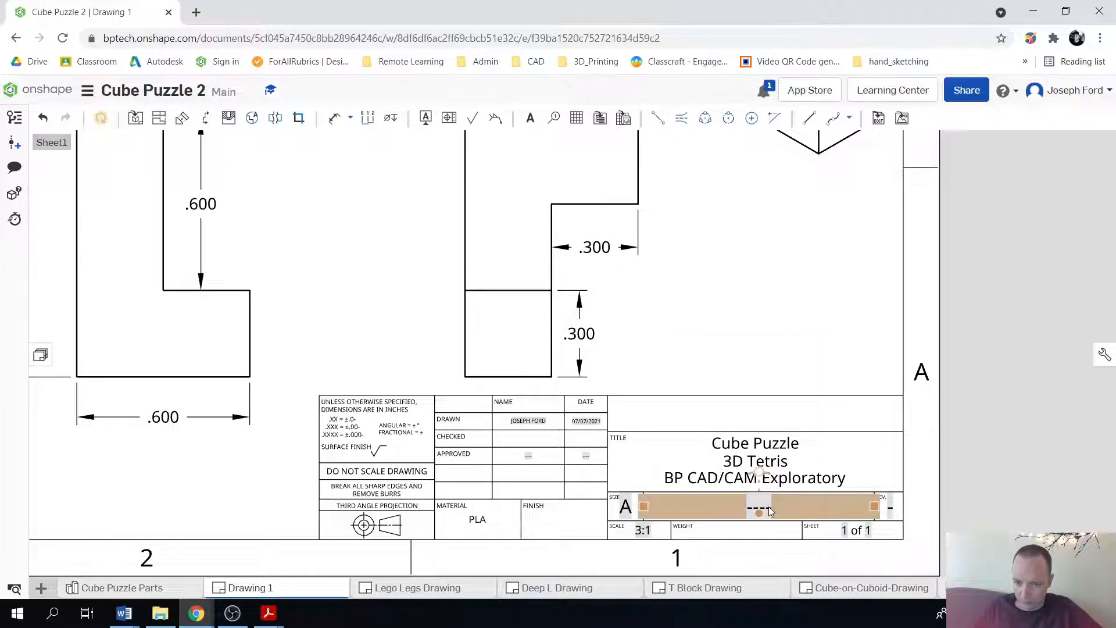
double_click(769, 510)
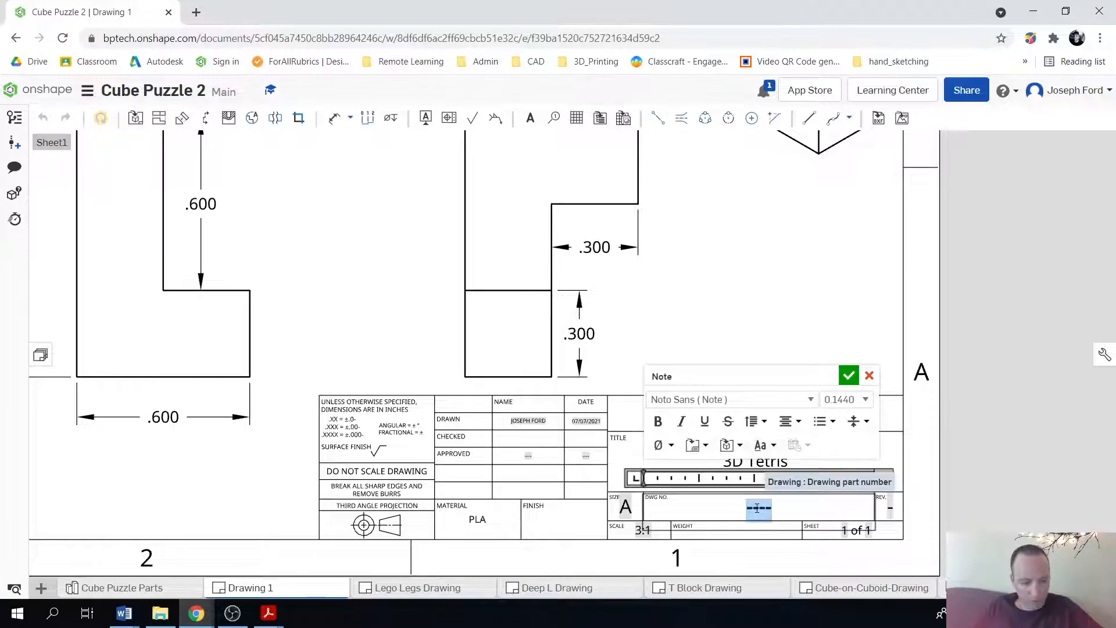
type("5")
left_click(919, 501)
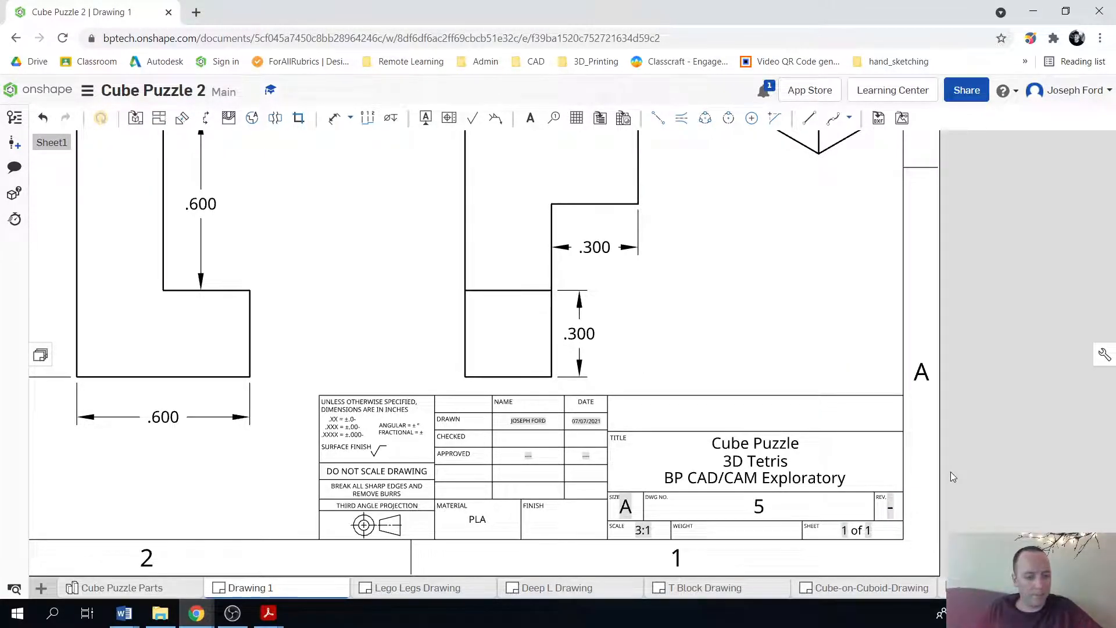
- Rename the Drawing 1 tab as "3D Tetris" and bring the whole sheet into view
right_click(314, 588)
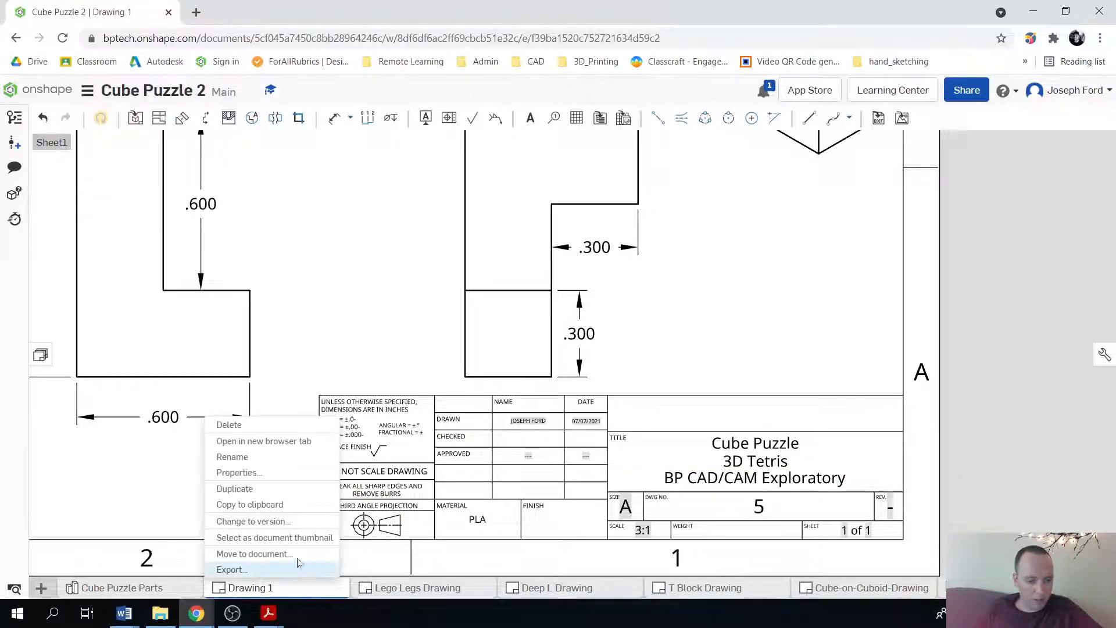
left_click(286, 456)
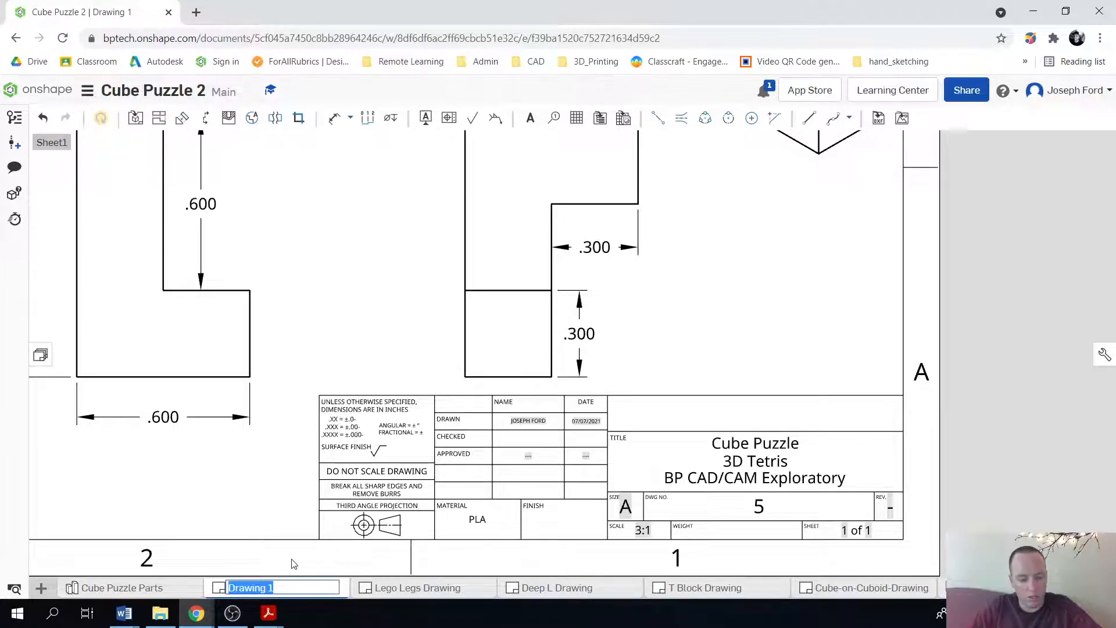
type("3D Tetris")
key("Return")
scroll(275, 399, "up", 6)
scroll(276, 389, "down", 10)
scroll(227, 346, "up", 4)
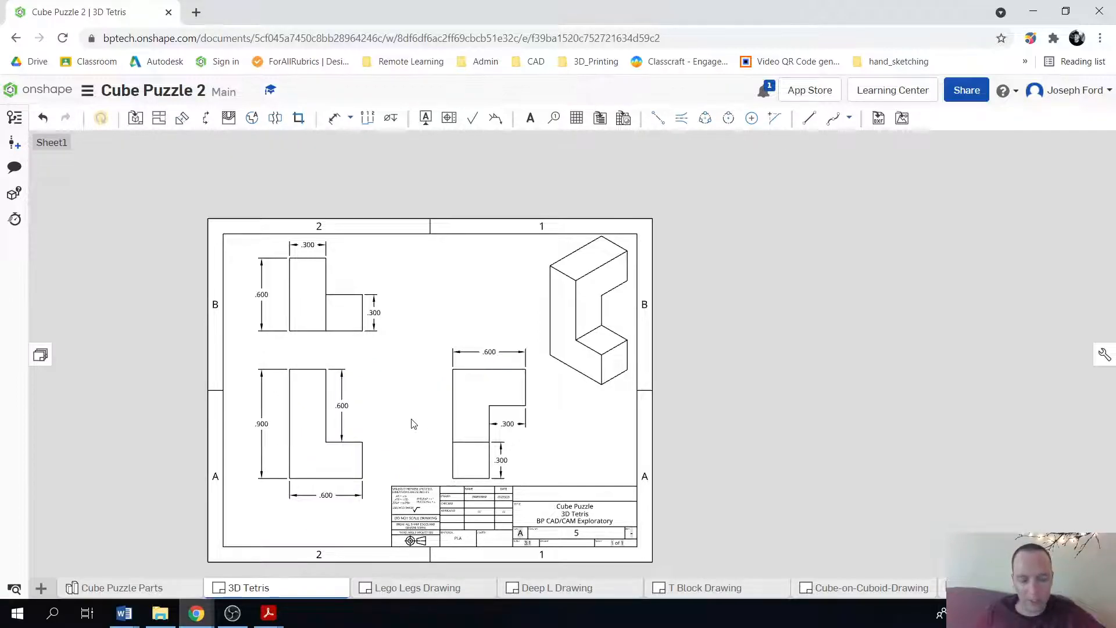
middle_click_drag(413, 437, 443, 403)
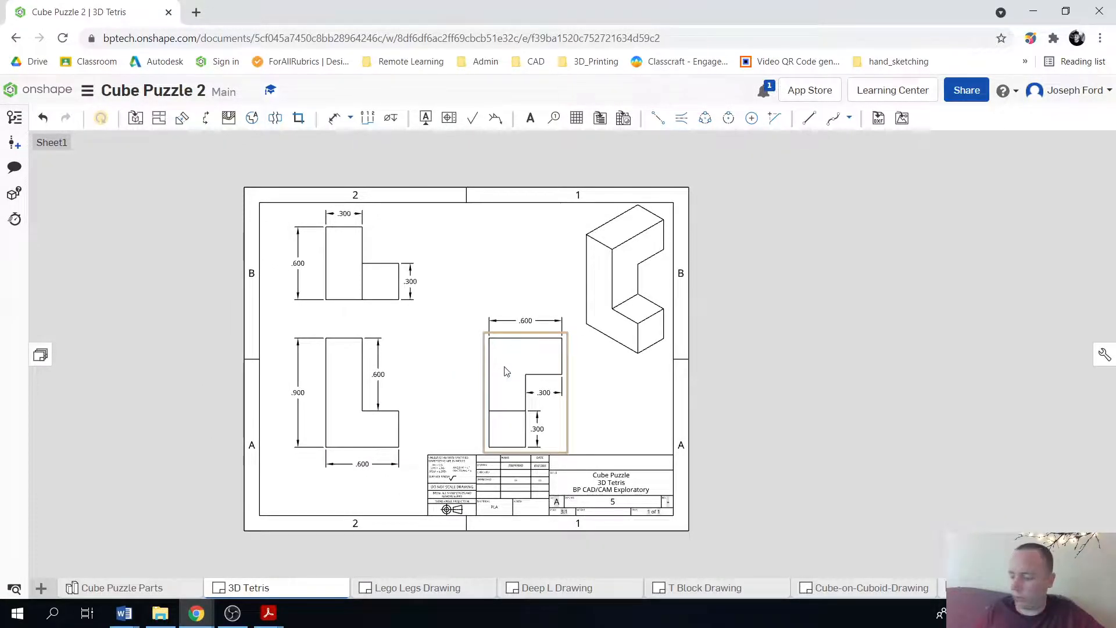